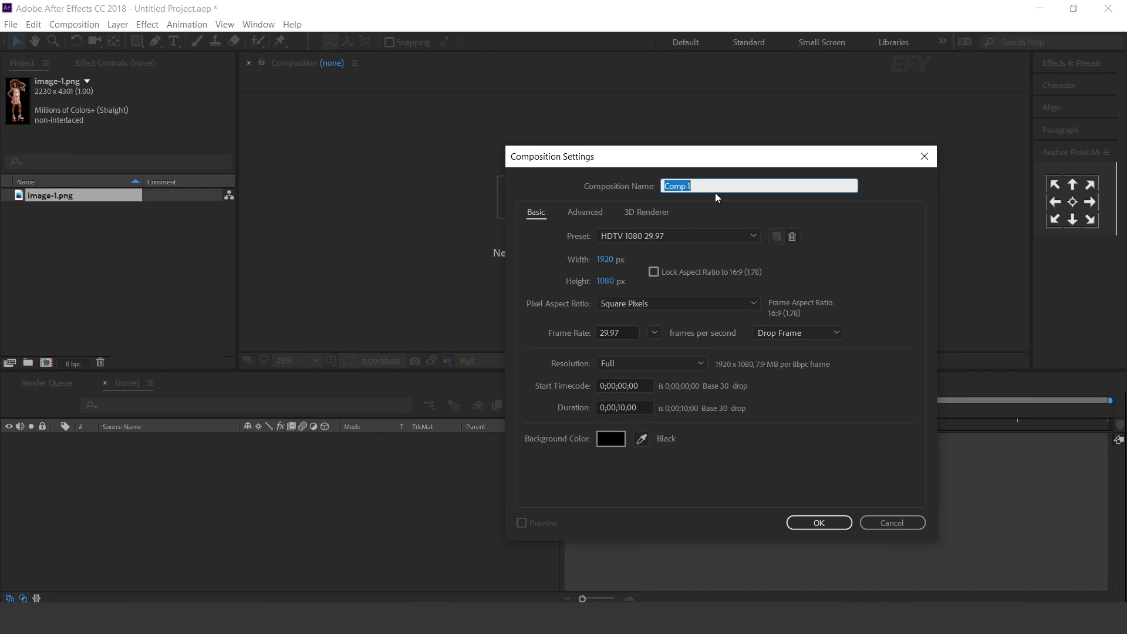
Step: Create the new composition under the name main comp and add a full-frame white solid to it
{"action": "type", "text": "main comp"}
{"action": "key", "text": "Return"}
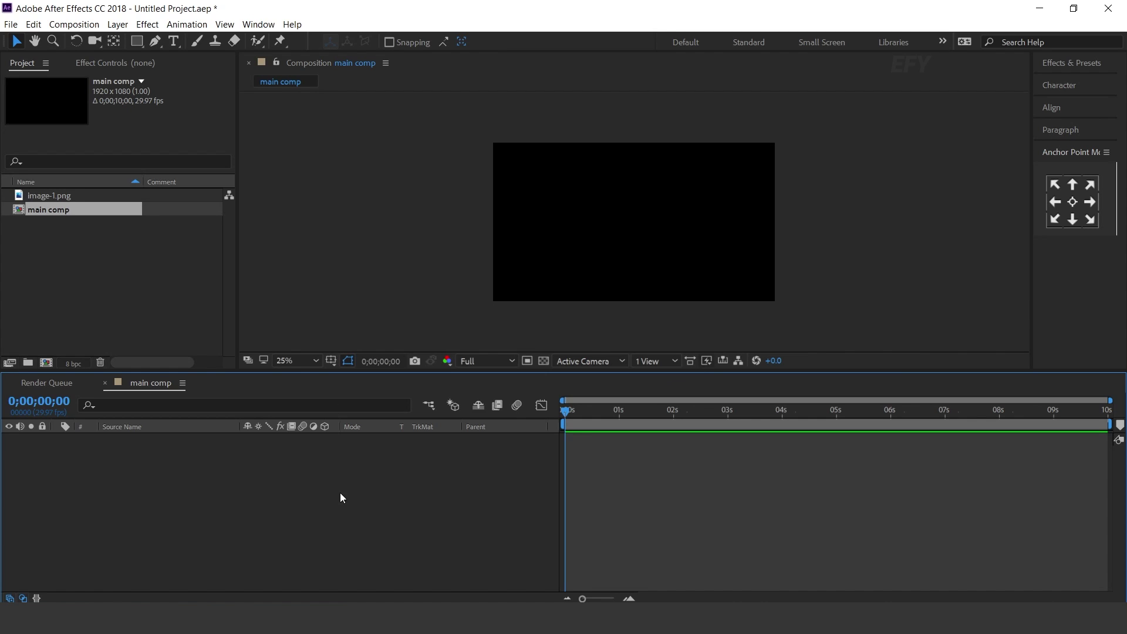
{"action": "right_click", "coordinate": [340, 492]}
{"action": "mouse_move", "coordinate": [393, 353]}
{"action": "left_click", "coordinate": [561, 390]}
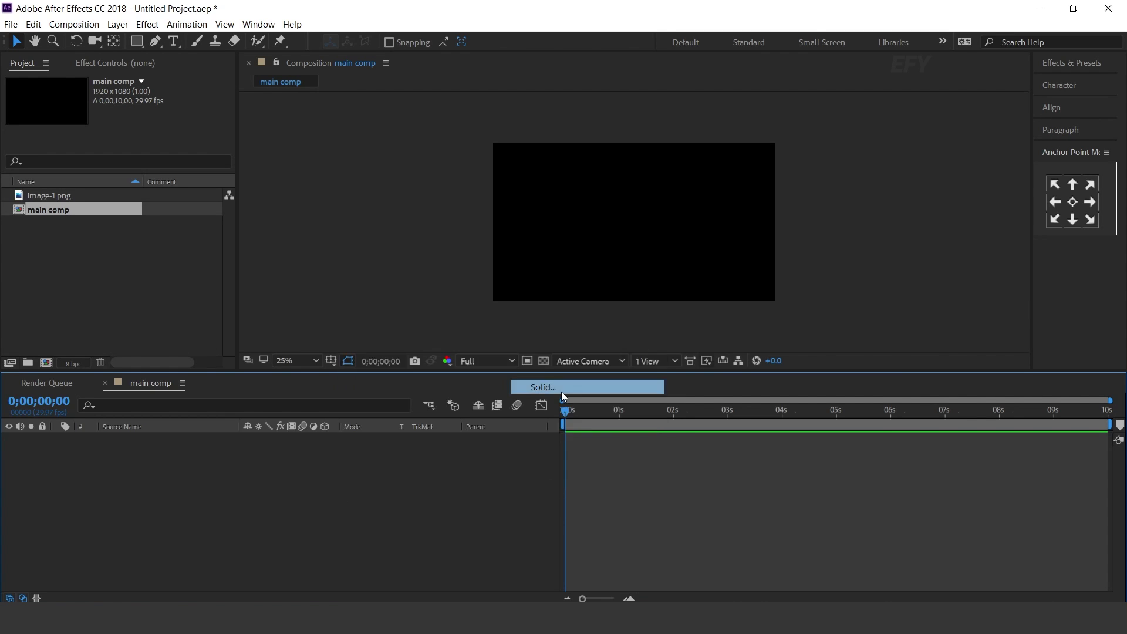
{"action": "left_click", "coordinate": [768, 495]}
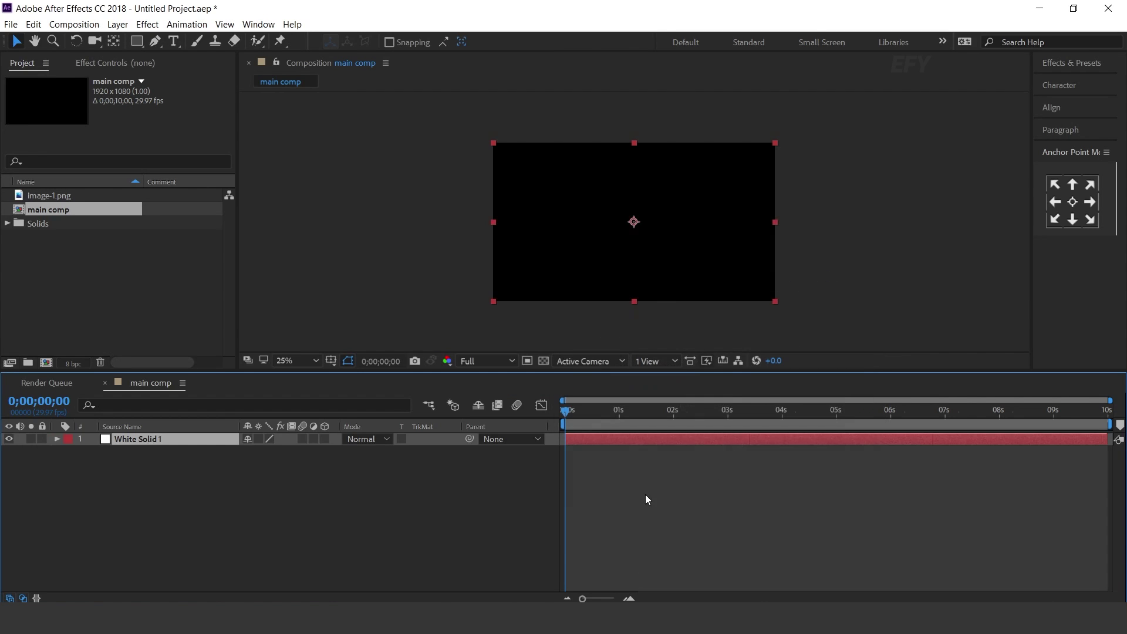
Step: Apply a Fill effect to the white solid and set its color to yellow, about FFC223
{"action": "key", "text": "ctrl+space"}
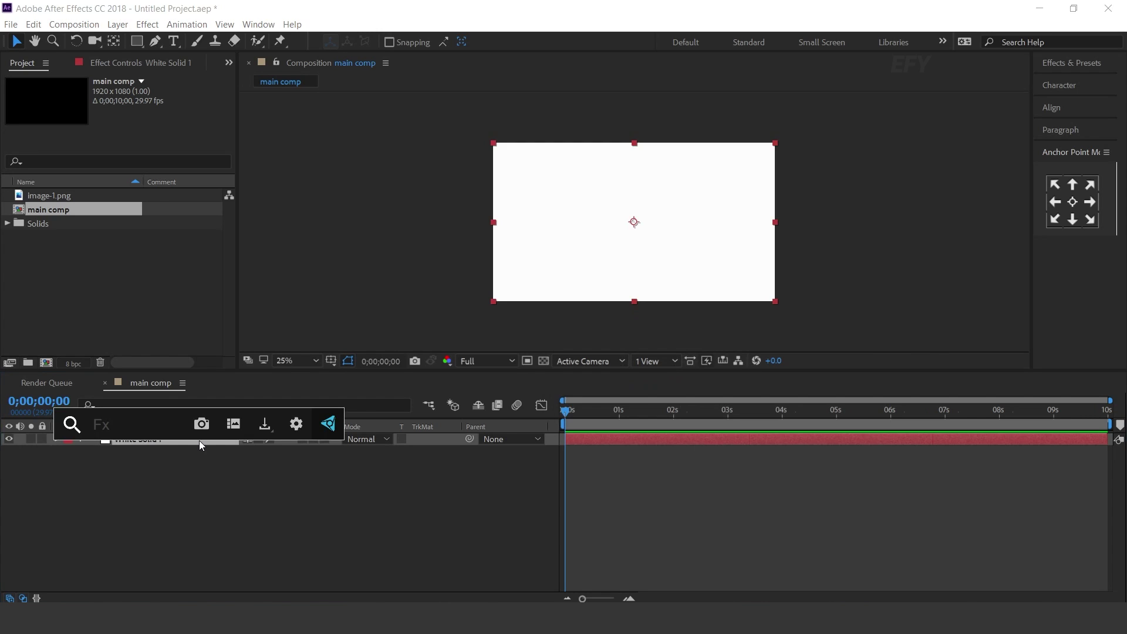
{"action": "type", "text": "fil"}
{"action": "key", "text": "Return"}
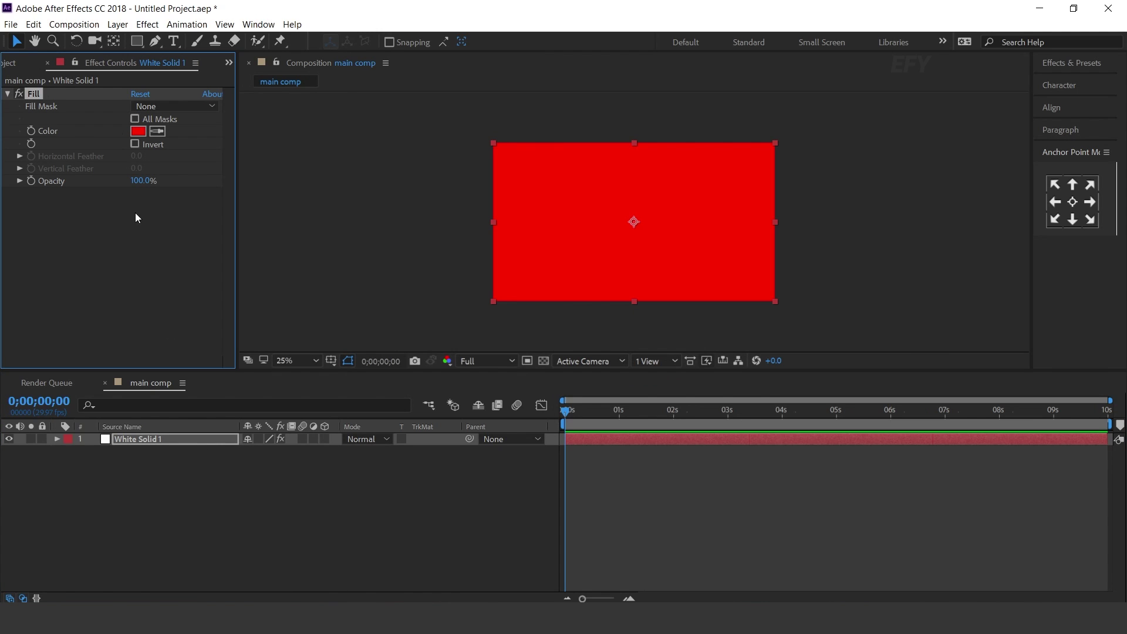
{"action": "left_click", "coordinate": [139, 132]}
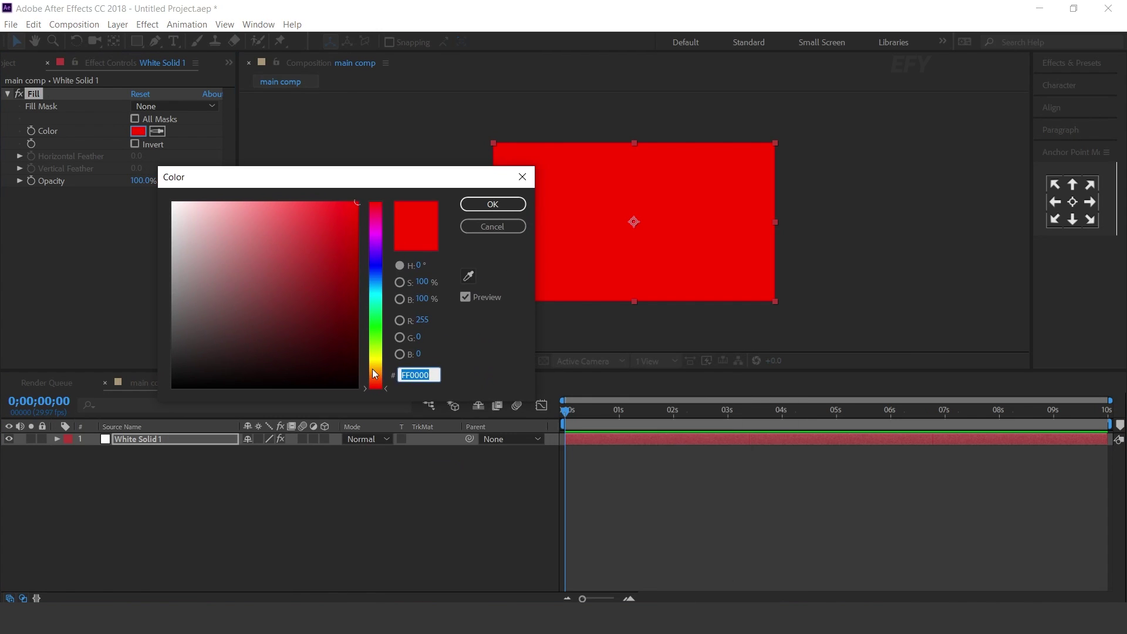
{"action": "left_click", "coordinate": [379, 376]}
{"action": "left_click_drag", "start_coordinate": [380, 379], "coordinate": [383, 365]}
{"action": "left_click", "coordinate": [330, 198]}
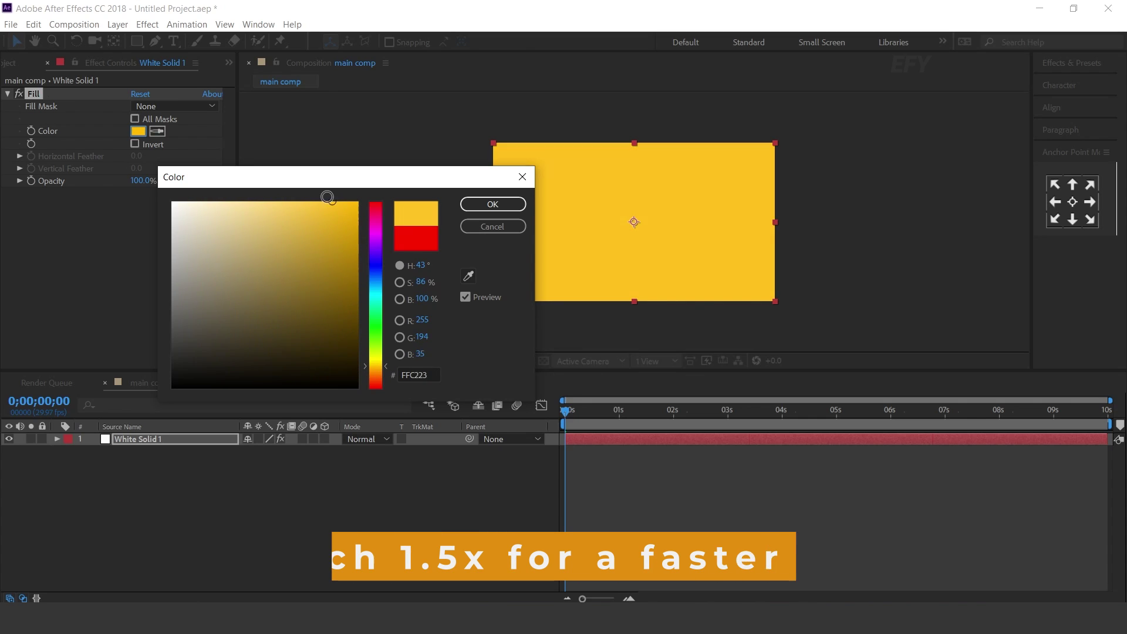
{"action": "left_click", "coordinate": [493, 204]}
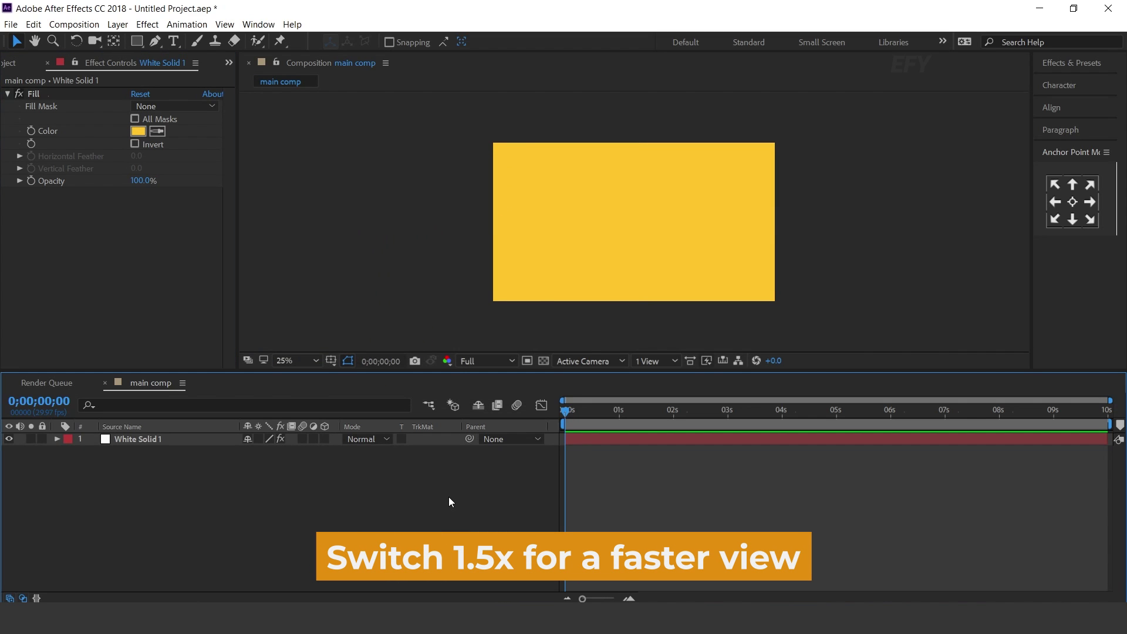
Step: Create another composition named texture with the HDTV 1080 29.97 preset
{"action": "left_click", "coordinate": [449, 439]}
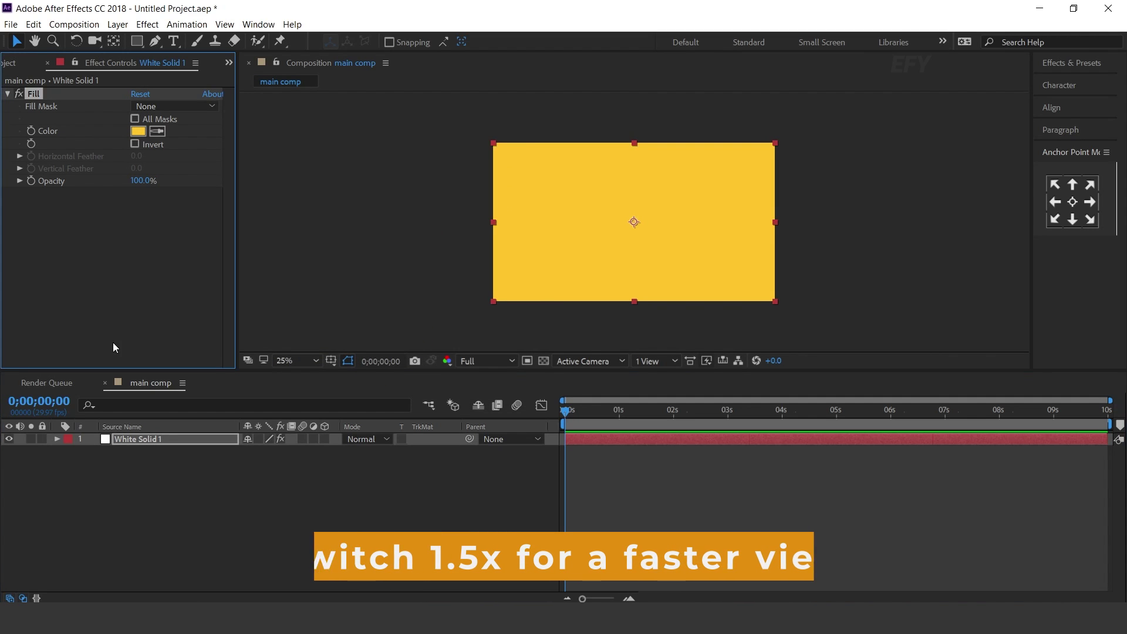
{"action": "left_click", "coordinate": [112, 292]}
{"action": "key", "text": "ctrl+0"}
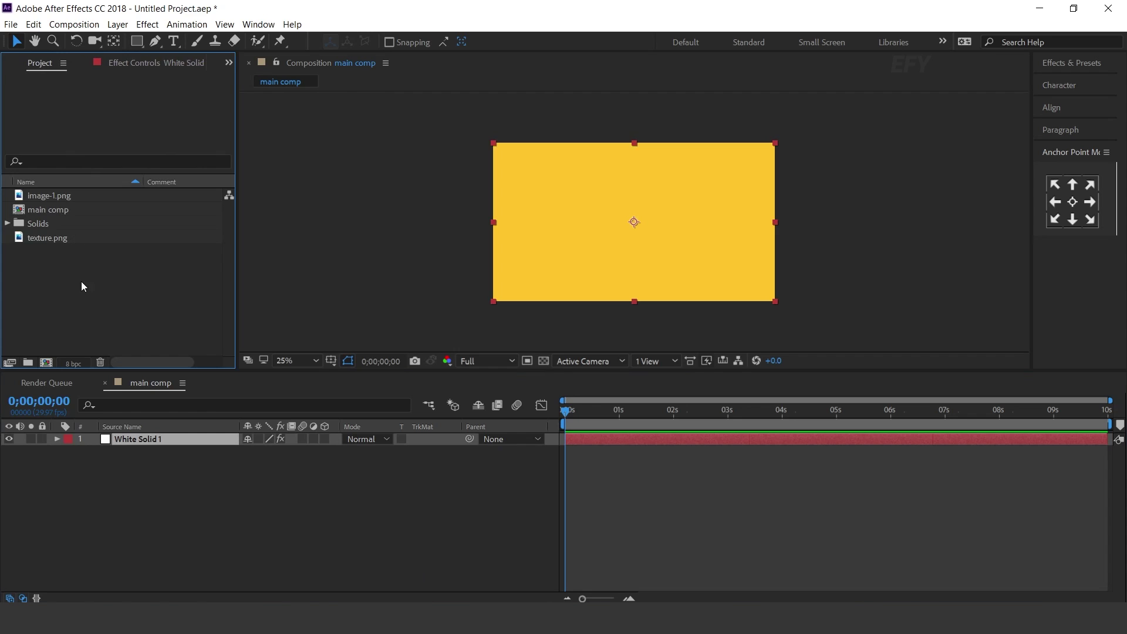
{"action": "left_click", "coordinate": [47, 363]}
{"action": "type", "text": "tex"}
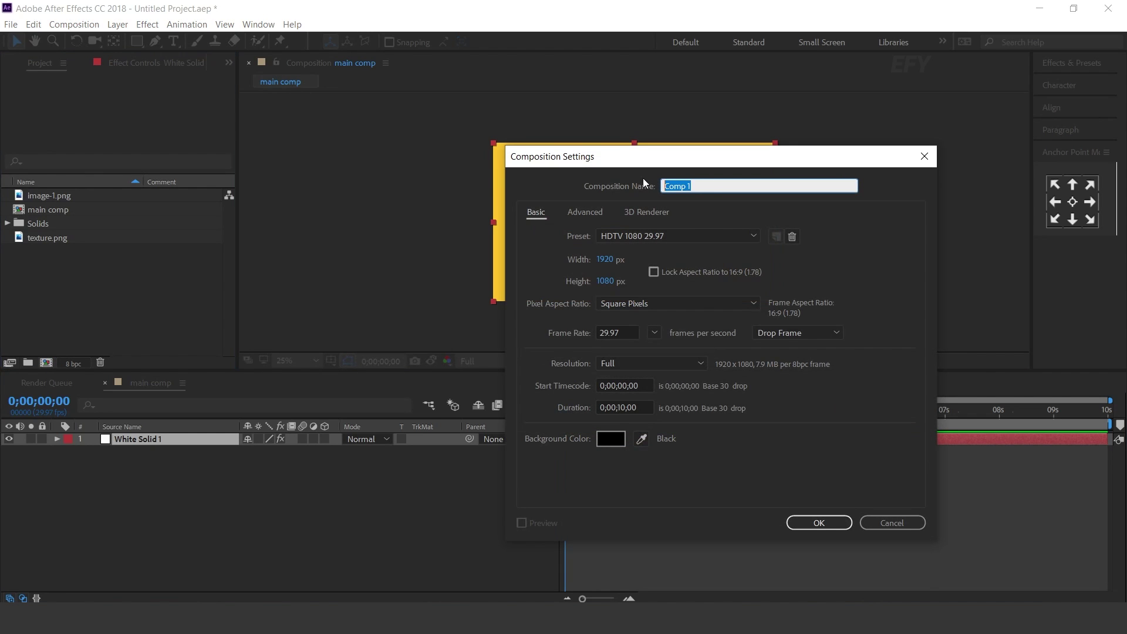
{"action": "type", "text": "ture"}
{"action": "key", "text": "BackSpace"}
{"action": "type", "text": "re"}
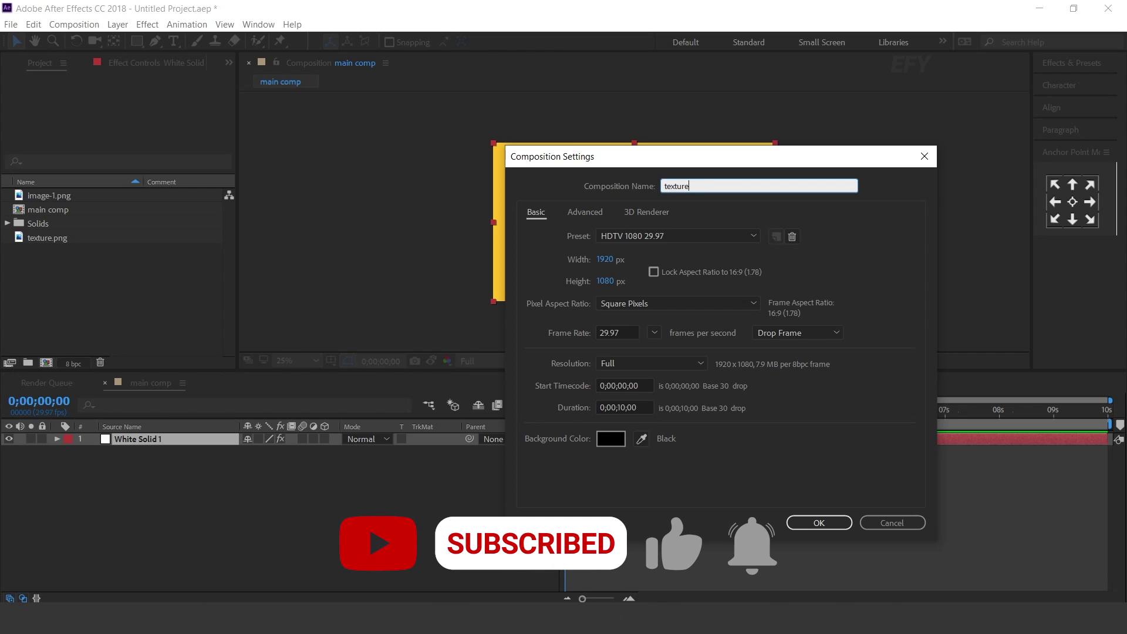
{"action": "key", "text": "Return"}
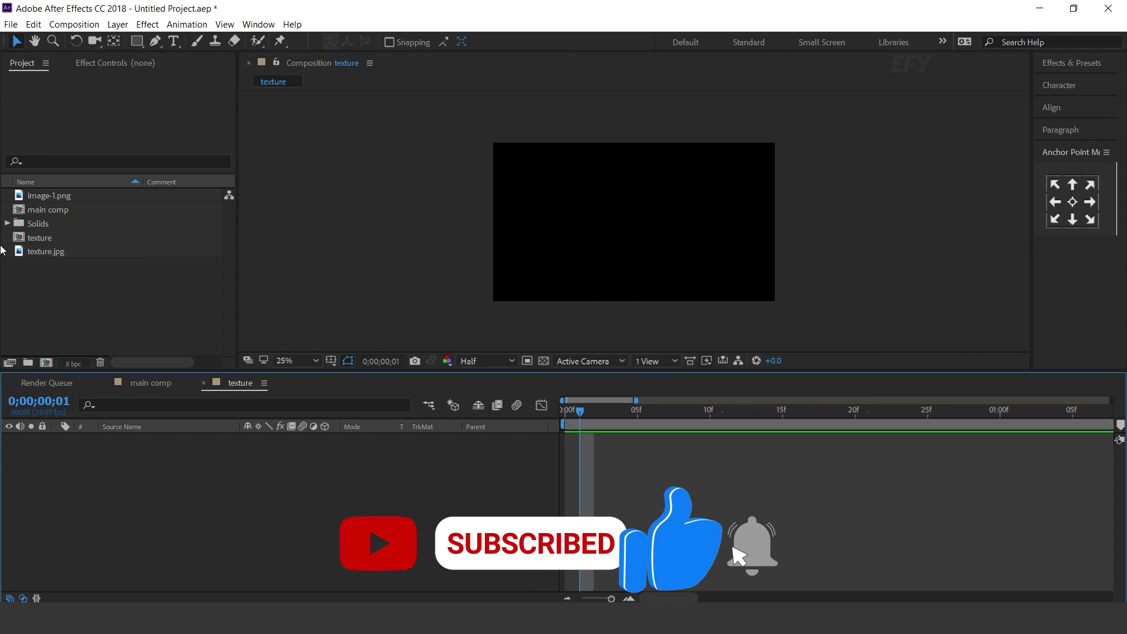
Step: Add texture.jpg to the texture composition as a layer and apply the Motion Tile effect to it
{"action": "left_click_drag", "start_coordinate": [44, 251], "coordinate": [269, 526]}
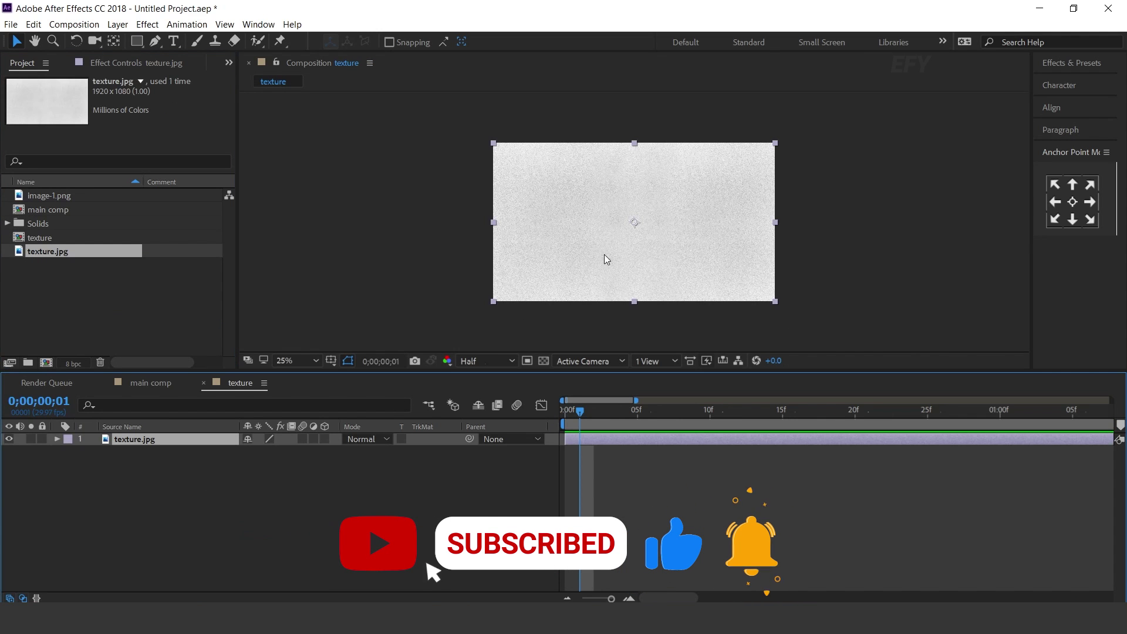
{"action": "left_click", "coordinate": [156, 502]}
{"action": "left_click", "coordinate": [161, 440]}
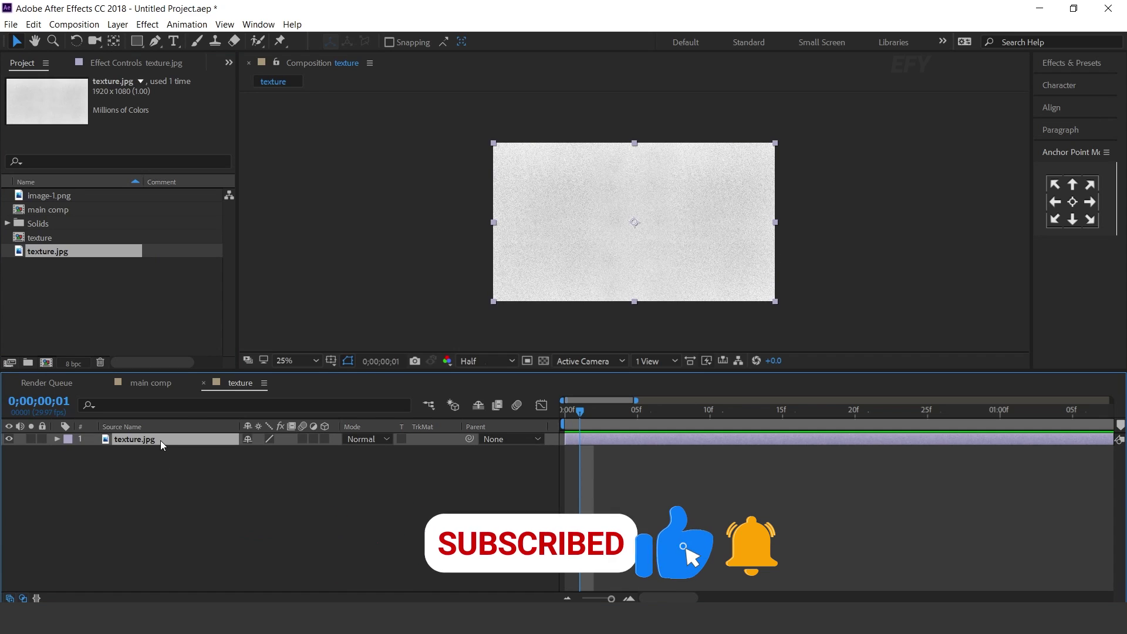
{"action": "key", "text": "ctrl+space"}
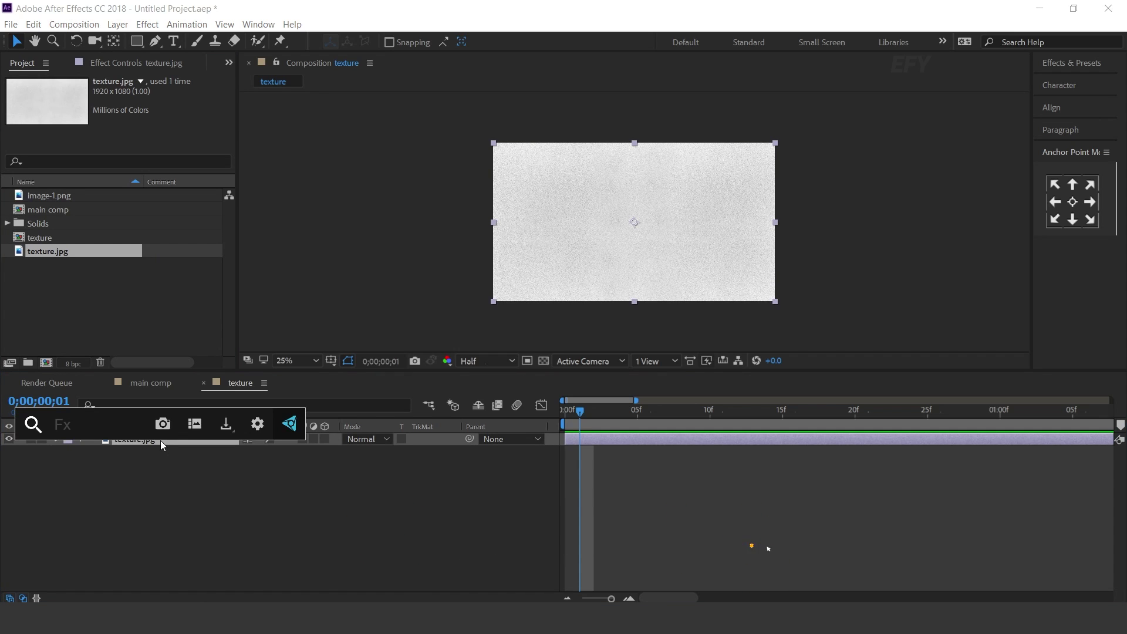
{"action": "type", "text": "motion"}
{"action": "key", "text": "Return"}
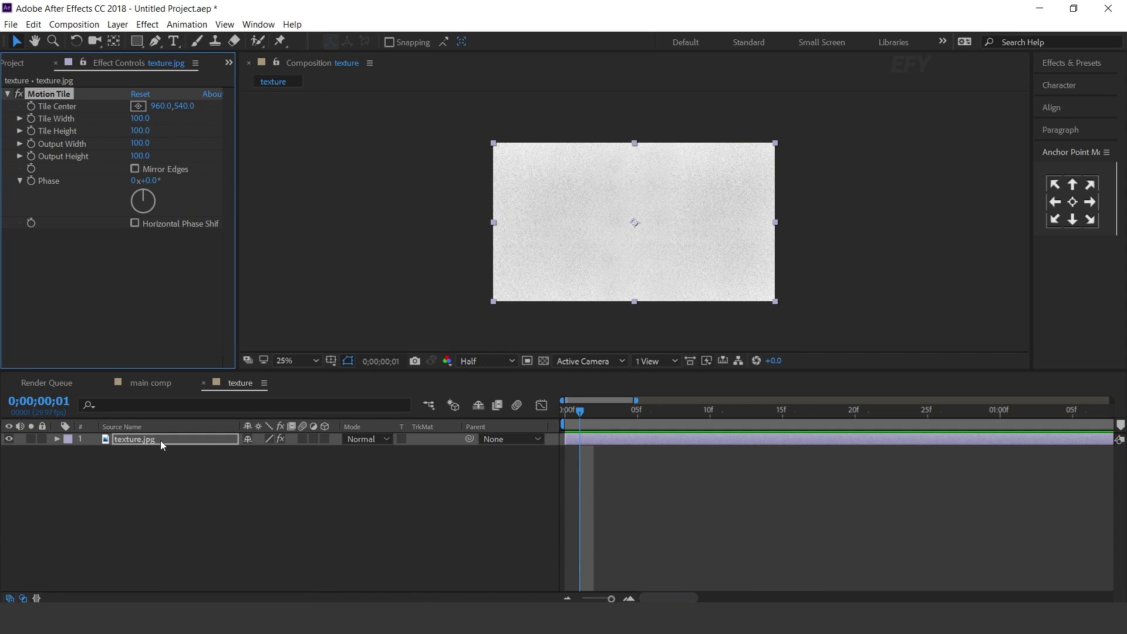
Step: Set Motion Tile's Output Width and Output Height to 300 with Mirror Edges enabled
{"action": "left_click", "coordinate": [141, 143]}
{"action": "type", "text": "300"}
{"action": "key", "text": "Tab"}
{"action": "type", "text": "300"}
{"action": "key", "text": "Return"}
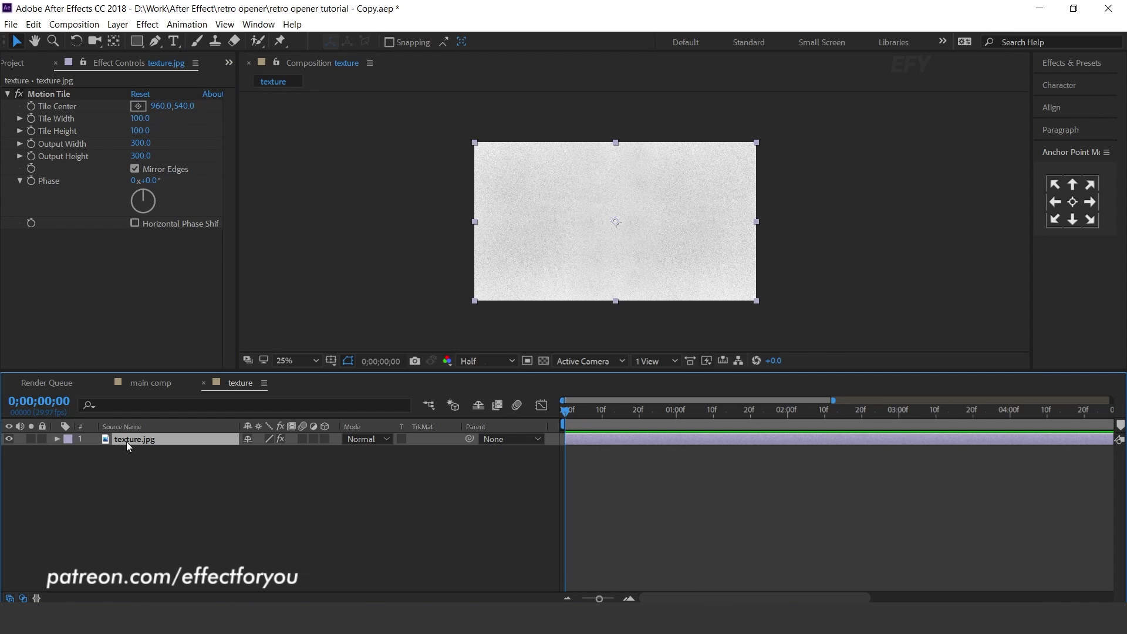
Step: Reveal the texture layer's Position and Rotation and set starting keyframes for both at frame 0
{"action": "key", "text": "p"}
{"action": "key", "text": "shift+r"}
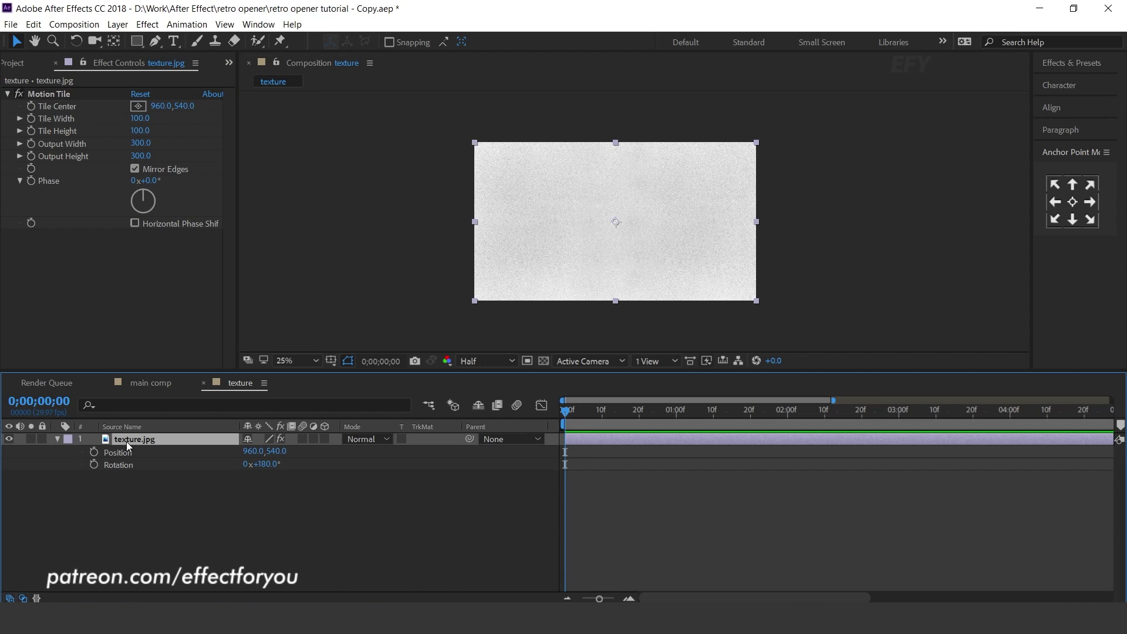
{"action": "key", "text": "equal"}
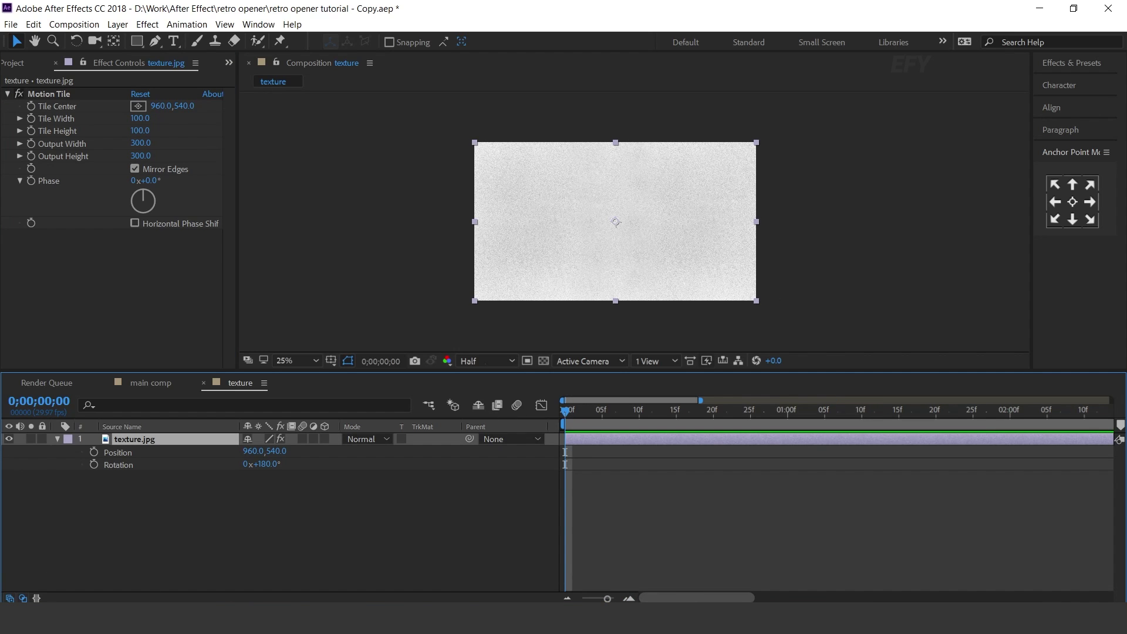
{"action": "key", "text": "equal"}
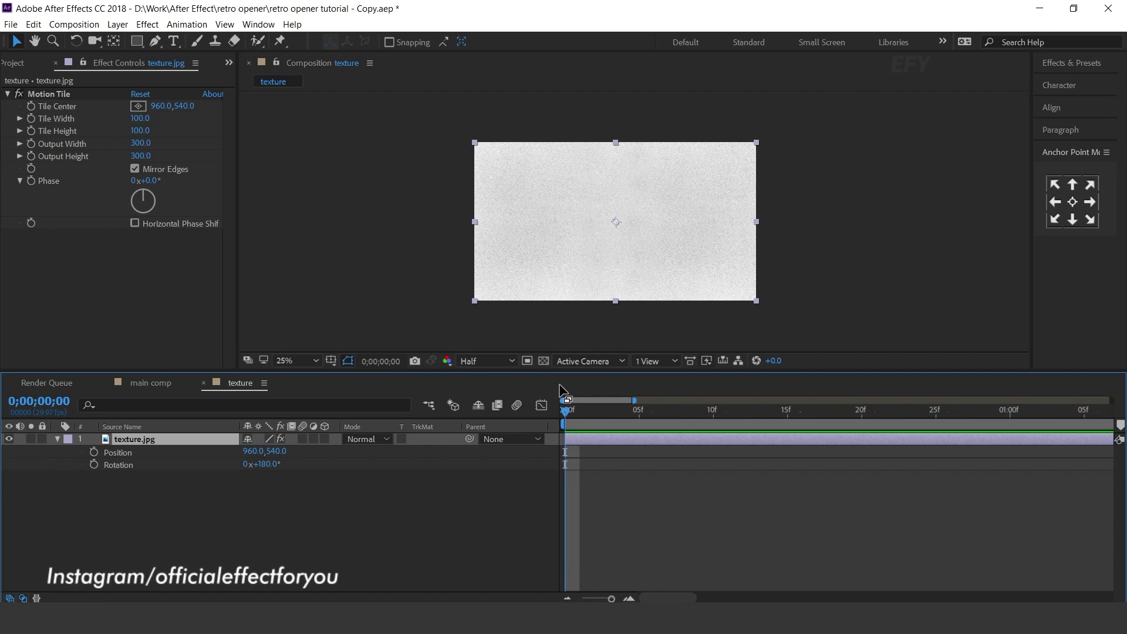
{"action": "left_click", "coordinate": [94, 452]}
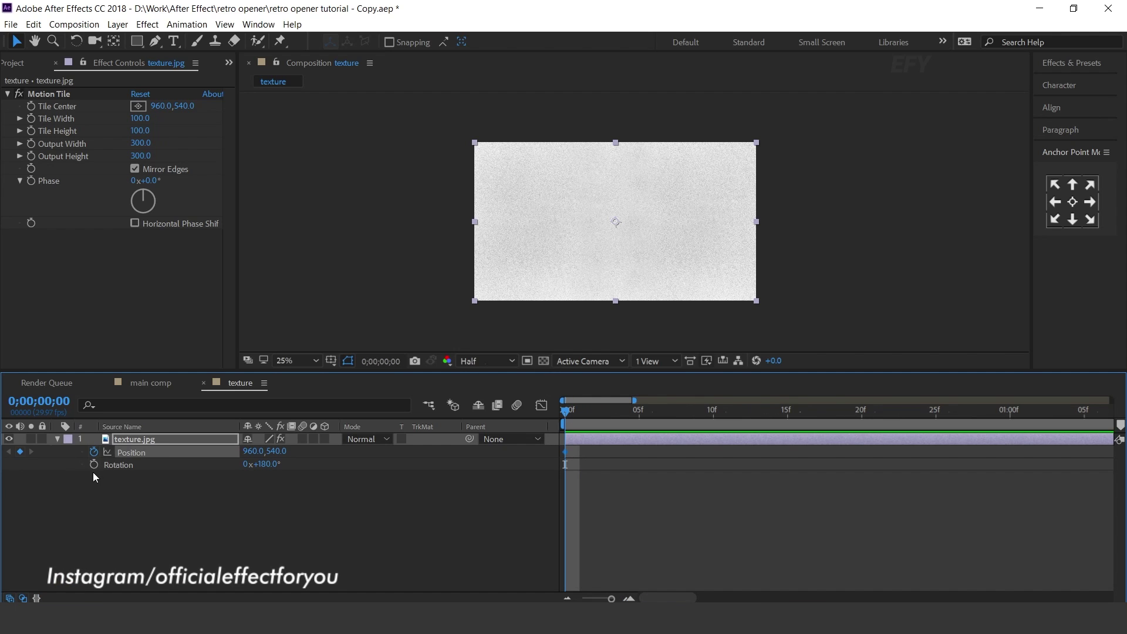
{"action": "left_click", "coordinate": [94, 464]}
Step: At frame 3, keyframe the texture layer's Position at about 1484, 244 and its Rotation at 90°
{"action": "left_click_drag", "start_coordinate": [568, 413], "coordinate": [611, 411]}
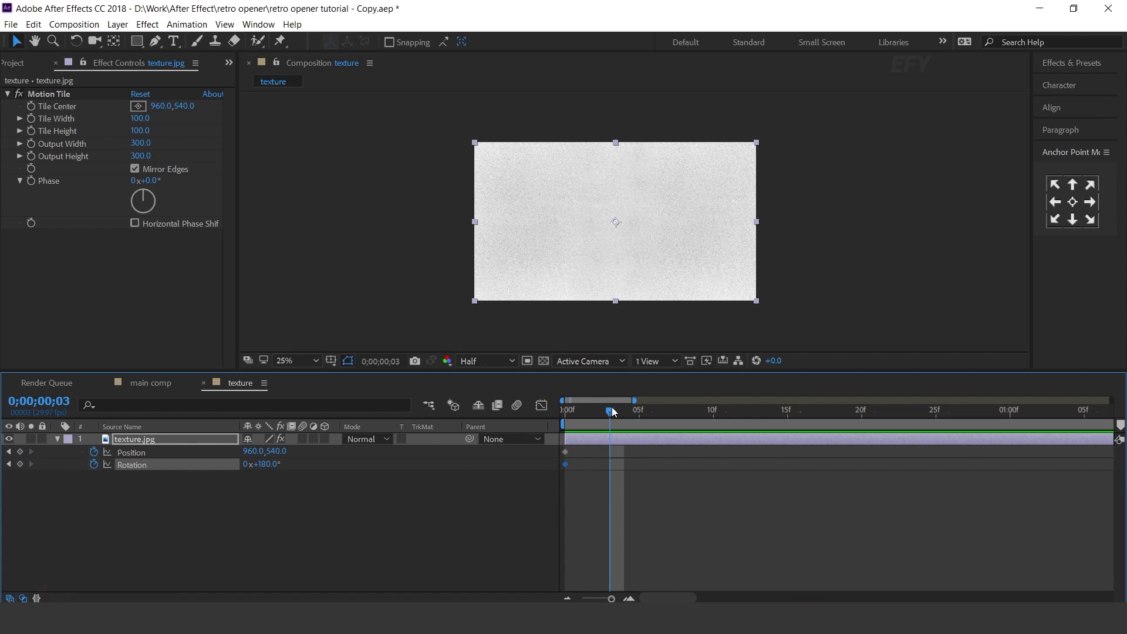
{"action": "left_click_drag", "start_coordinate": [621, 227], "coordinate": [693, 178]}
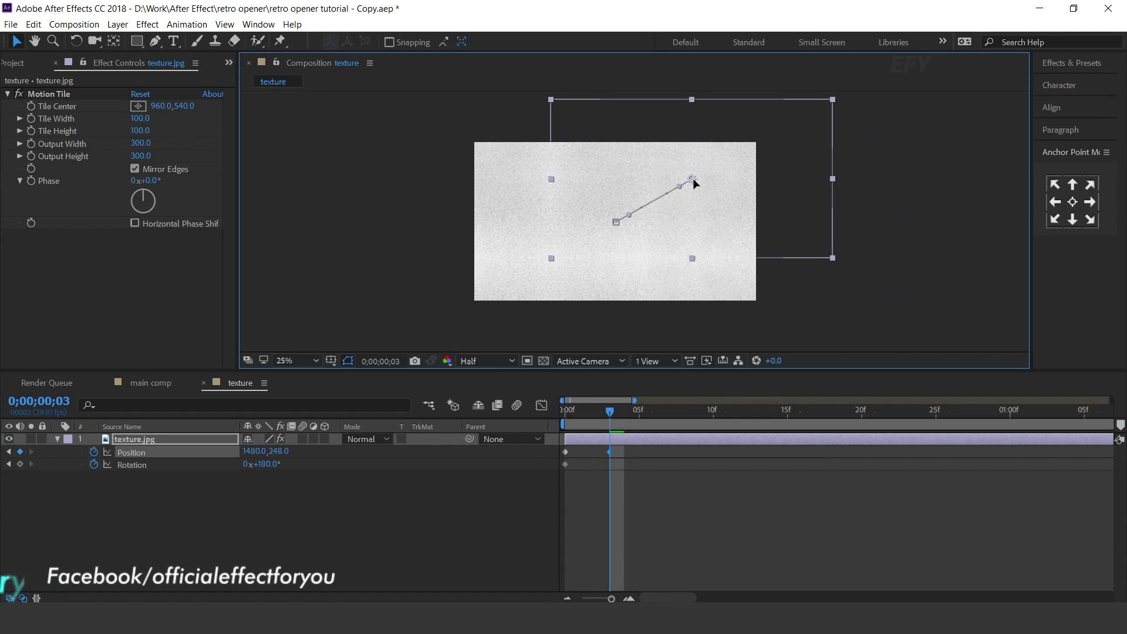
{"action": "left_click_drag", "start_coordinate": [254, 464], "coordinate": [414, 471]}
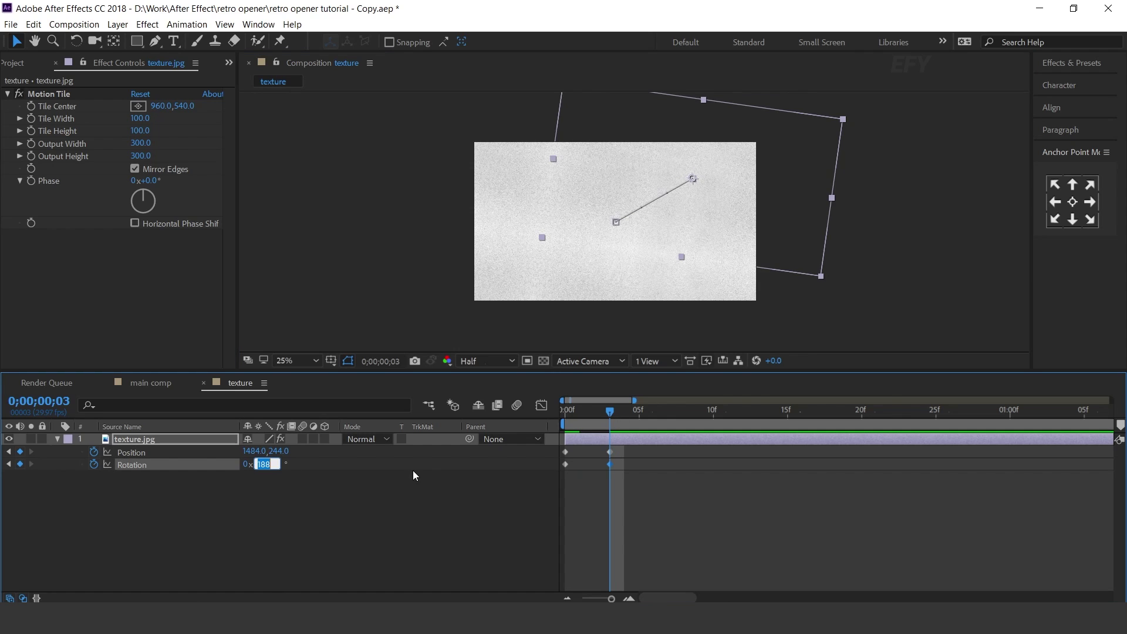
{"action": "type", "text": "90"}
{"action": "key", "text": "Return"}
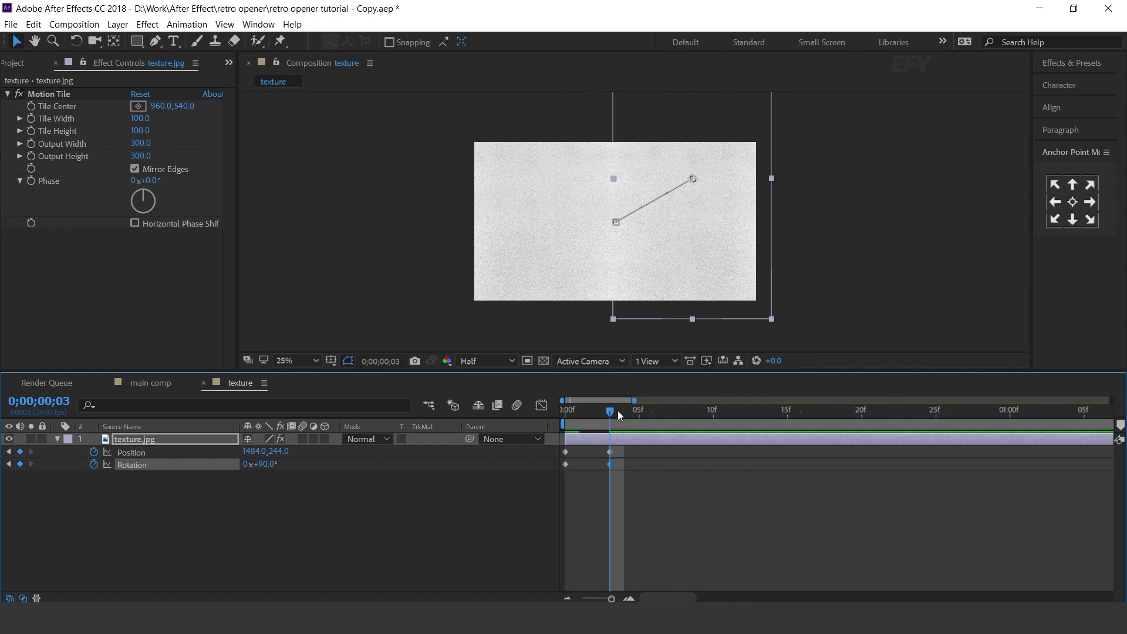
Step: At frame 6, keyframe the texture layer's Rotation at 180° and its Position at about 360, 908
{"action": "left_click_drag", "start_coordinate": [611, 407], "coordinate": [661, 406]}
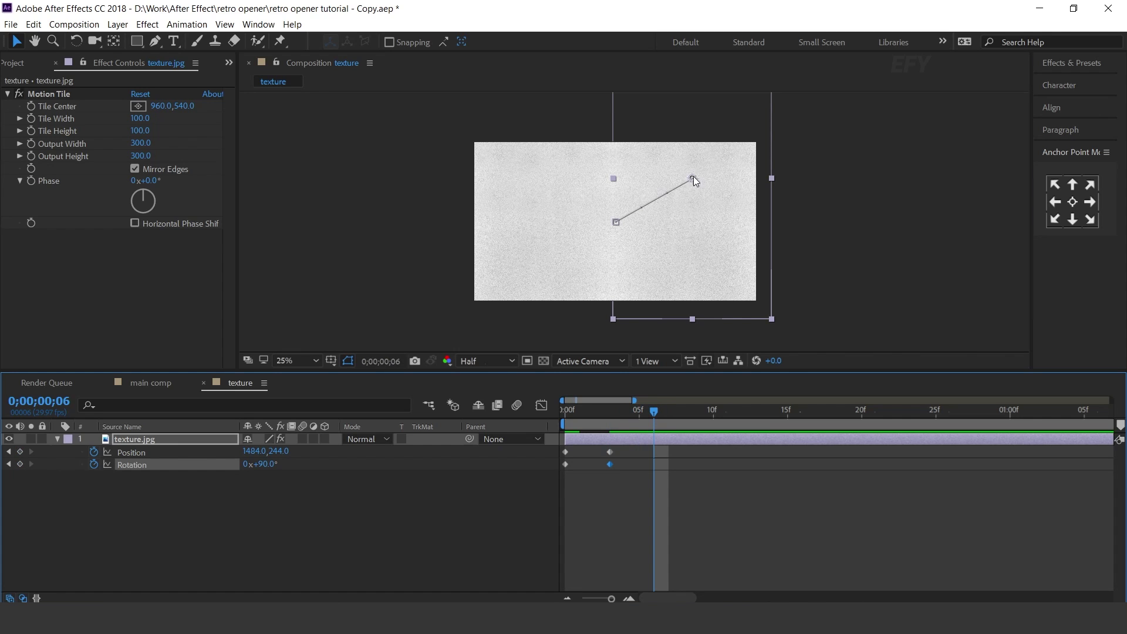
{"action": "left_click_drag", "start_coordinate": [693, 178], "coordinate": [693, 296]}
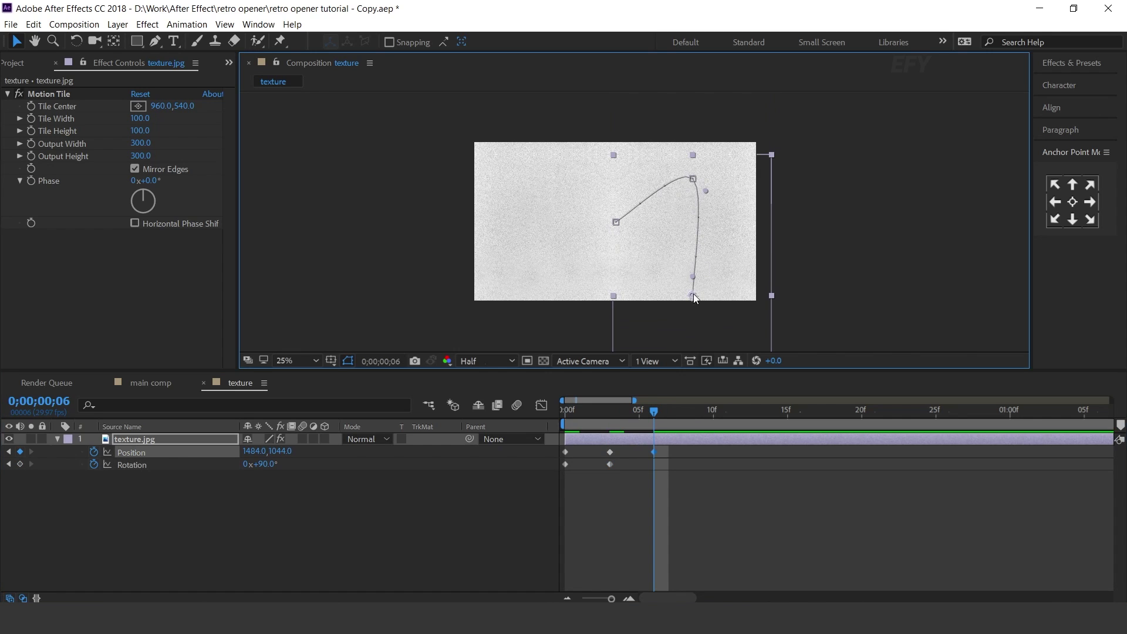
{"action": "left_click", "coordinate": [265, 464]}
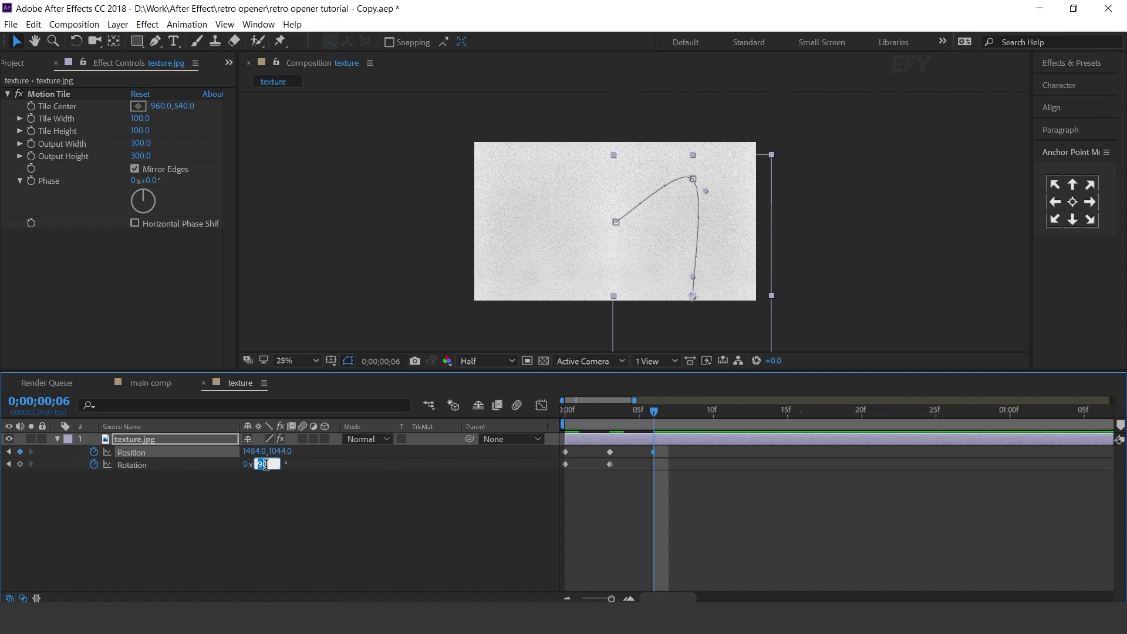
{"action": "type", "text": "180"}
{"action": "key", "text": "Return"}
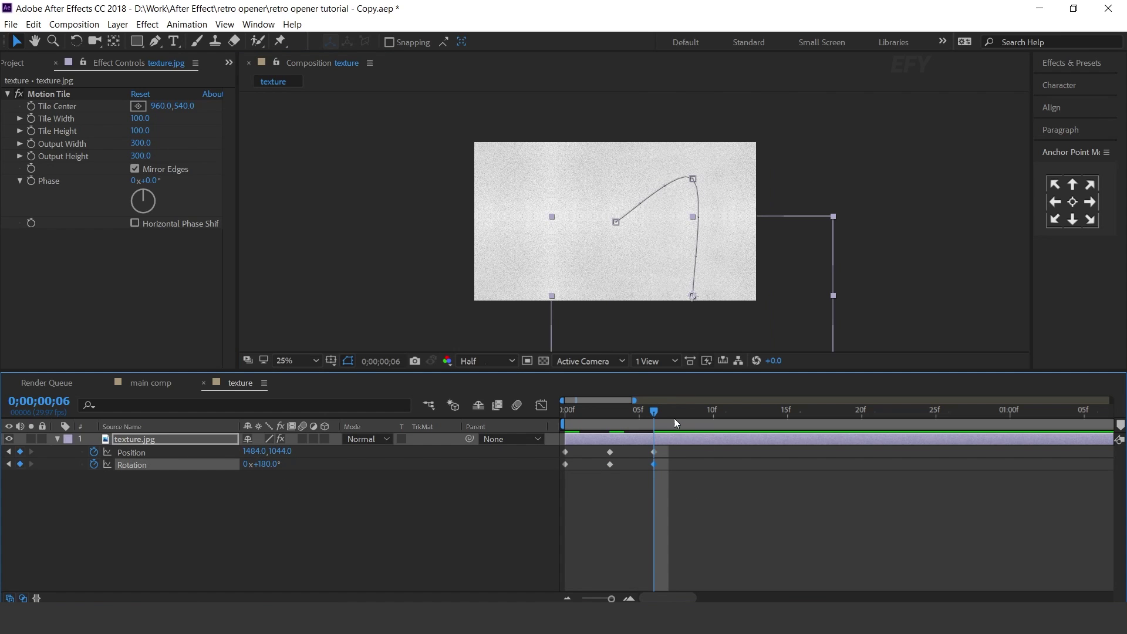
{"action": "left_click_drag", "start_coordinate": [692, 295], "coordinate": [527, 275]}
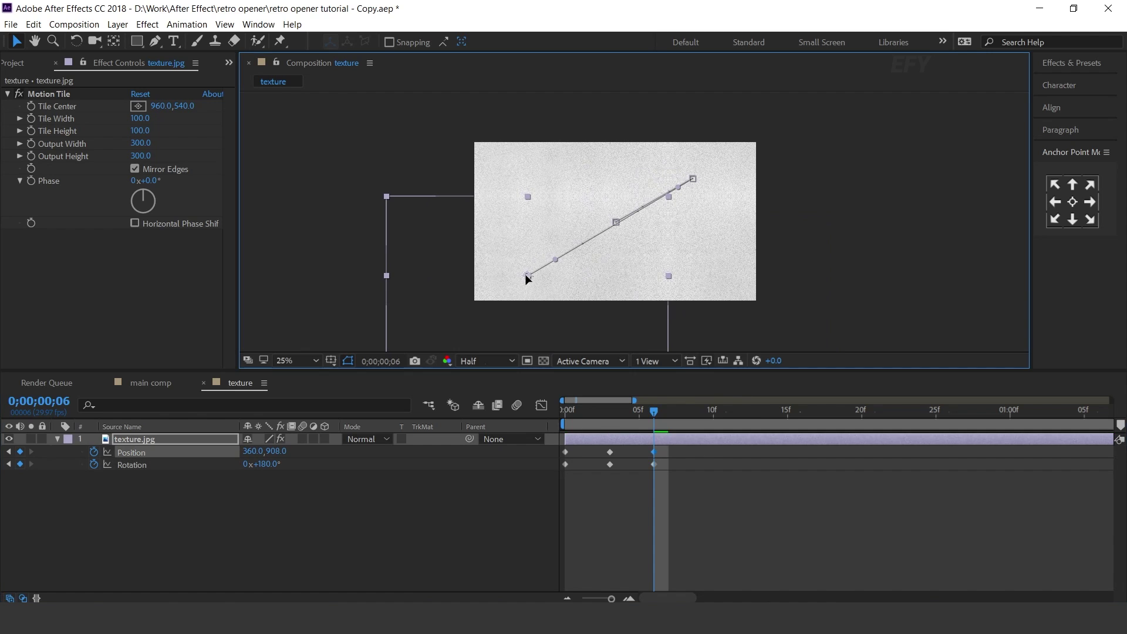
Step: At frame 9, keyframe the texture layer's Rotation at -90° and its Position near the composition's upper-left area
{"action": "left_click", "coordinate": [698, 411]}
{"action": "left_click", "coordinate": [262, 464]}
{"action": "type", "text": "-90"}
{"action": "key", "text": "Return"}
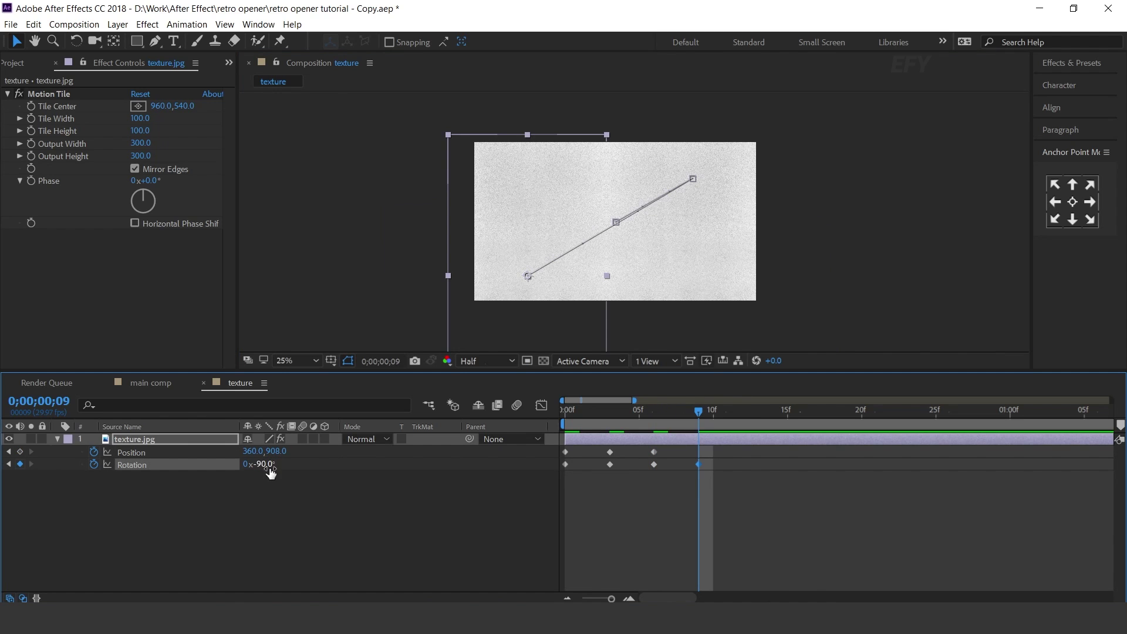
{"action": "left_click", "coordinate": [653, 414]}
{"action": "left_click", "coordinate": [689, 416]}
{"action": "key", "text": "ctrl+z"}
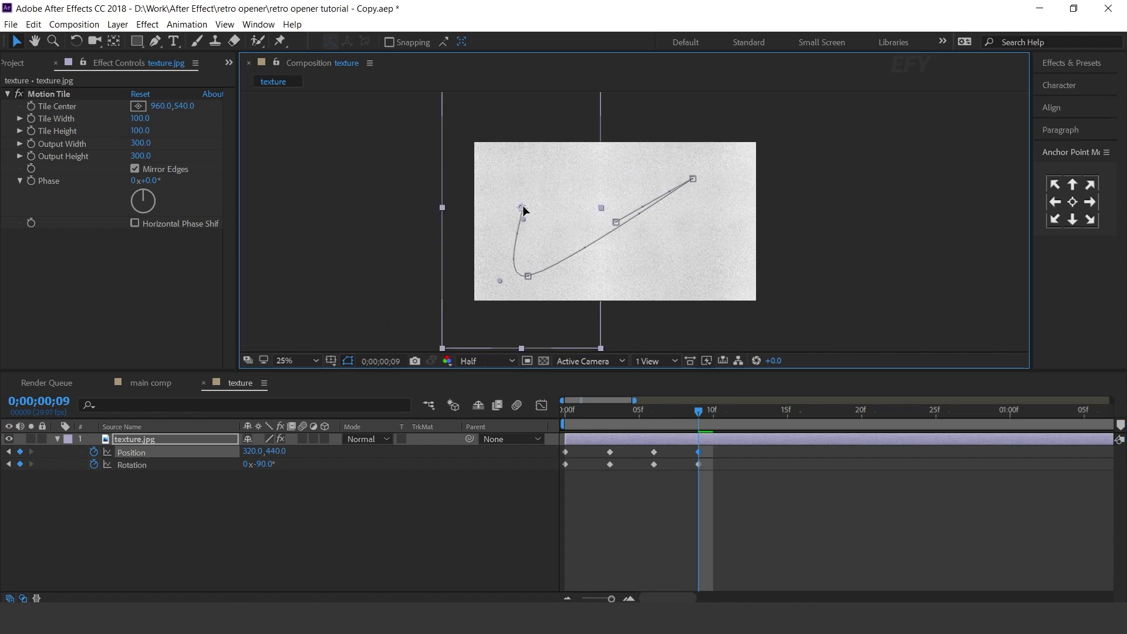
{"action": "left_click_drag", "start_coordinate": [529, 278], "coordinate": [675, 181]}
{"action": "left_click", "coordinate": [261, 464]}
{"action": "type", "text": "-90"}
{"action": "key", "text": "Return"}
Step: At frame 12, keyframe the texture layer's Rotation at -180° with its Position near the composition's upper-right area
{"action": "left_click", "coordinate": [738, 414]}
{"action": "left_click", "coordinate": [265, 464]}
{"action": "type", "text": "-180"}
{"action": "key", "text": "Return"}
Step: At frame 15, keyframe the texture layer's Position at about 1460, 1156 and its Rotation at 180°
{"action": "left_click_drag", "start_coordinate": [744, 413], "coordinate": [788, 413]}
{"action": "left_click_drag", "start_coordinate": [689, 186], "coordinate": [705, 318]}
{"action": "left_click", "coordinate": [266, 464]}
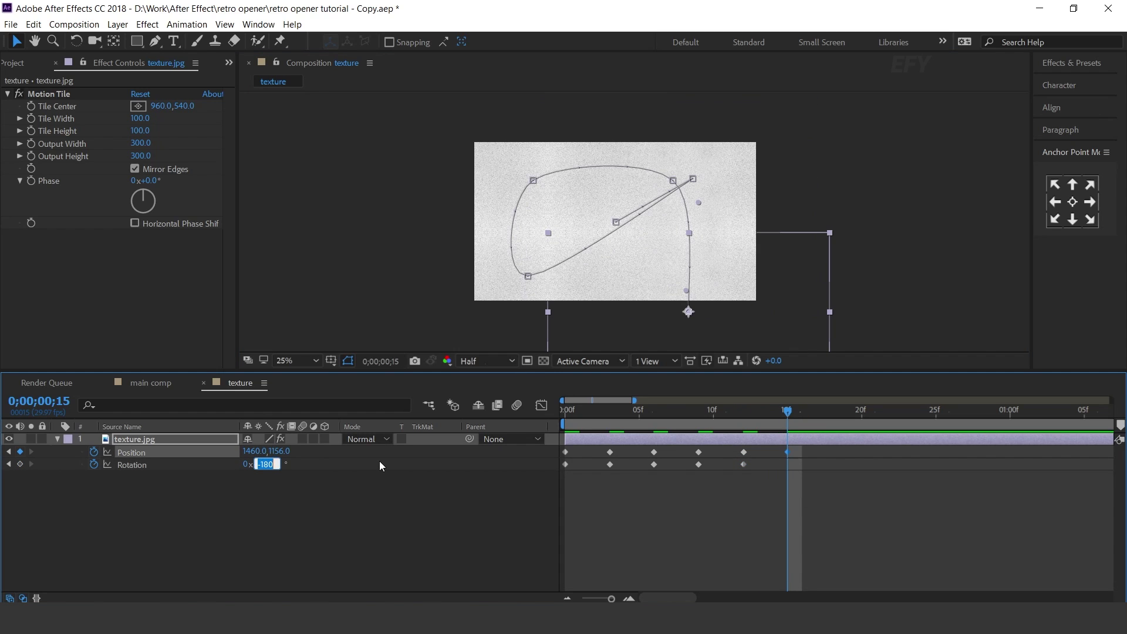
{"action": "type", "text": "180"}
{"action": "key", "text": "Return"}
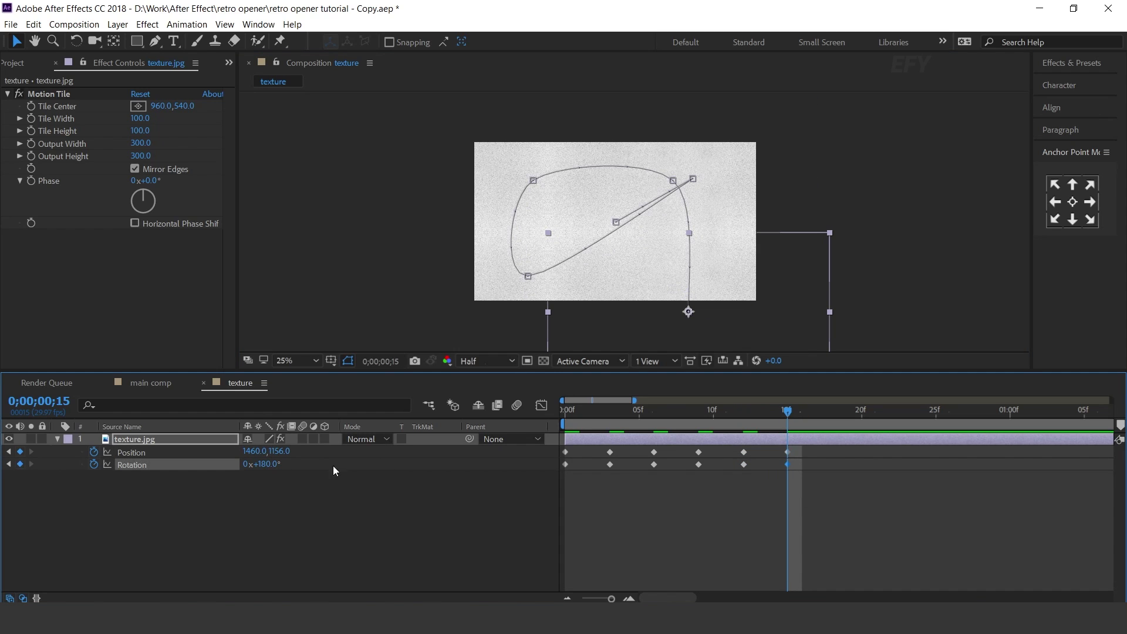
Step: Set the texture layer's Rotation keyframe at frame 15 to 90°
{"action": "left_click", "coordinate": [267, 465]}
{"action": "type", "text": "90"}
{"action": "key", "text": "Return"}
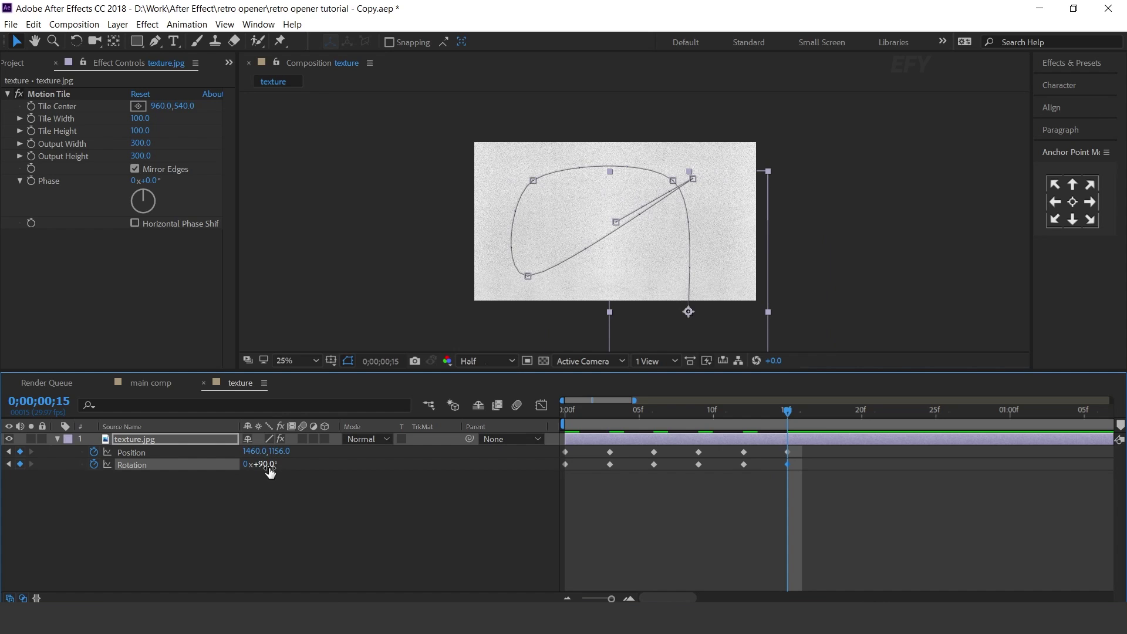
Step: Convert all of the texture layer's Position and Rotation keyframes to hold keyframes
{"action": "left_click_drag", "start_coordinate": [867, 521], "coordinate": [536, 451]}
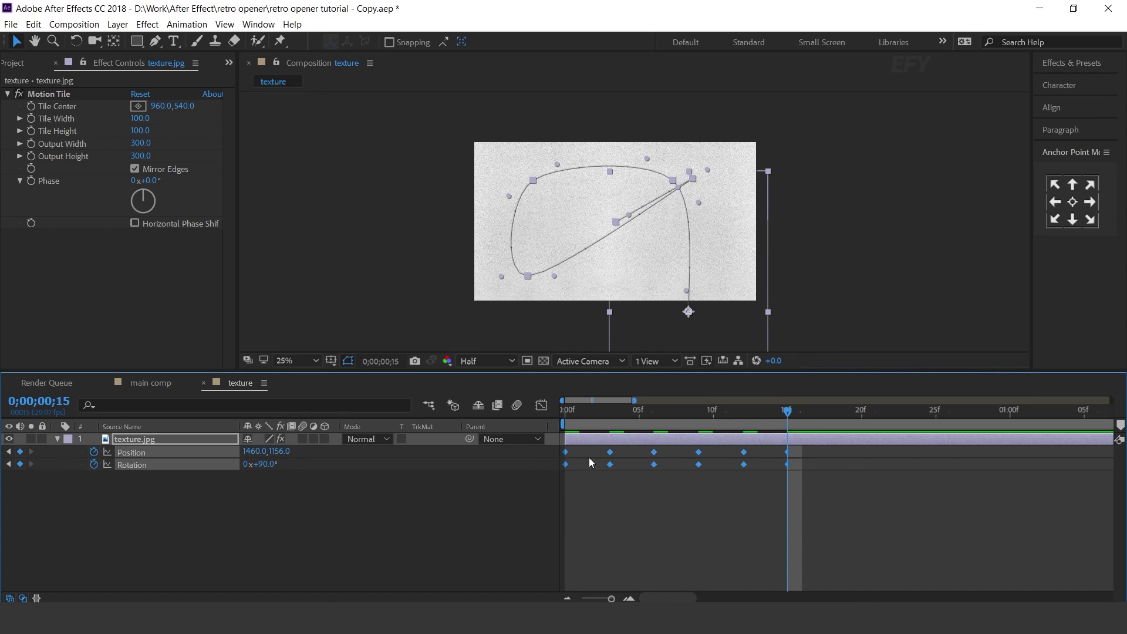
{"action": "right_click", "coordinate": [612, 456]}
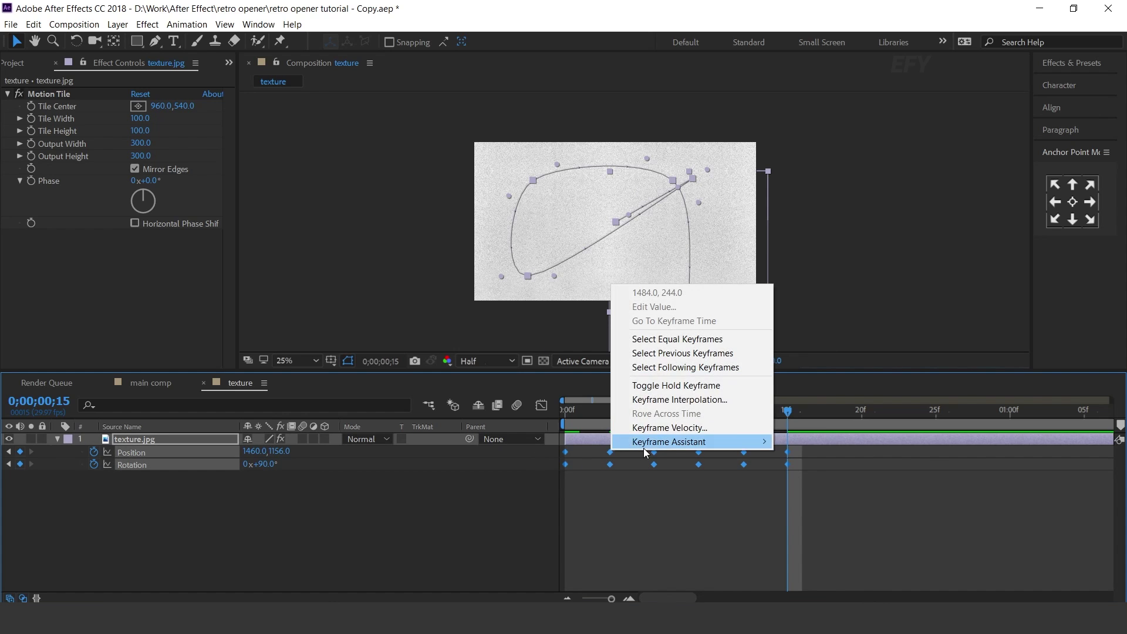
{"action": "left_click", "coordinate": [680, 385]}
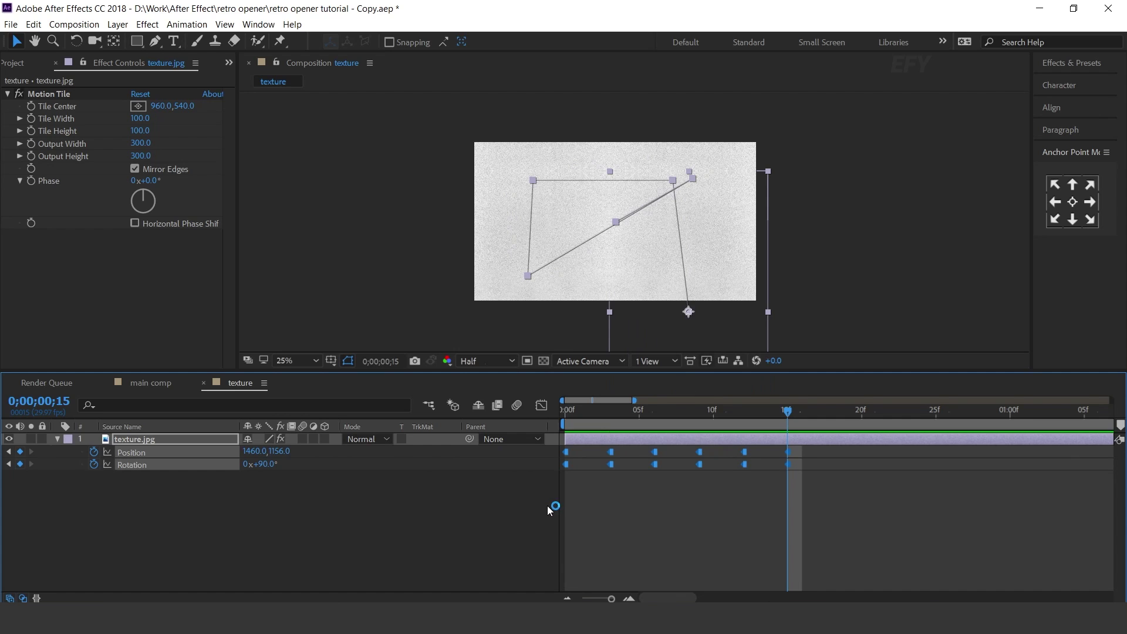
{"action": "left_click", "coordinate": [676, 468]}
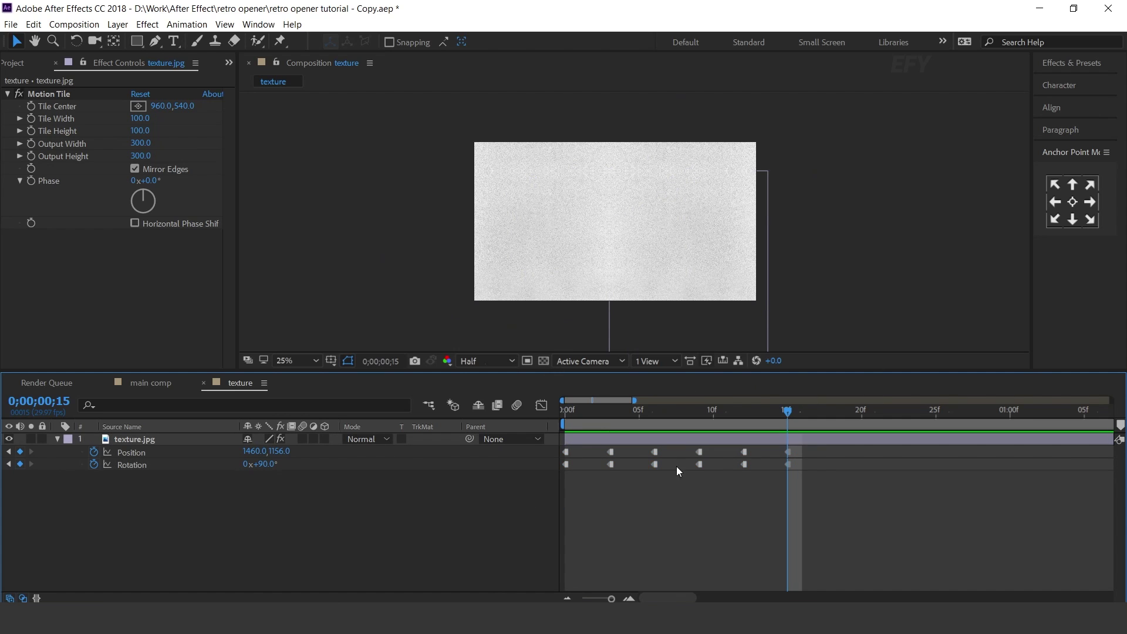
Step: Add the expression loopOut(type = "cycle", numKeyframes = 0) to the texture layer's Position
{"action": "left_click", "coordinate": [93, 452], "text": "alt"}
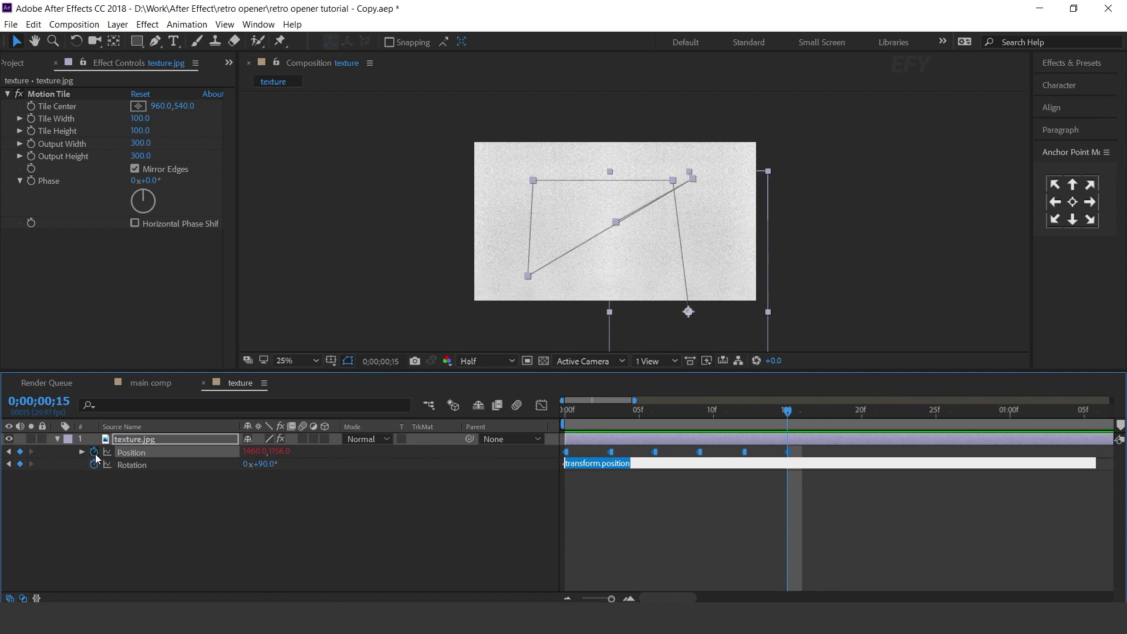
{"action": "left_click", "coordinate": [299, 464]}
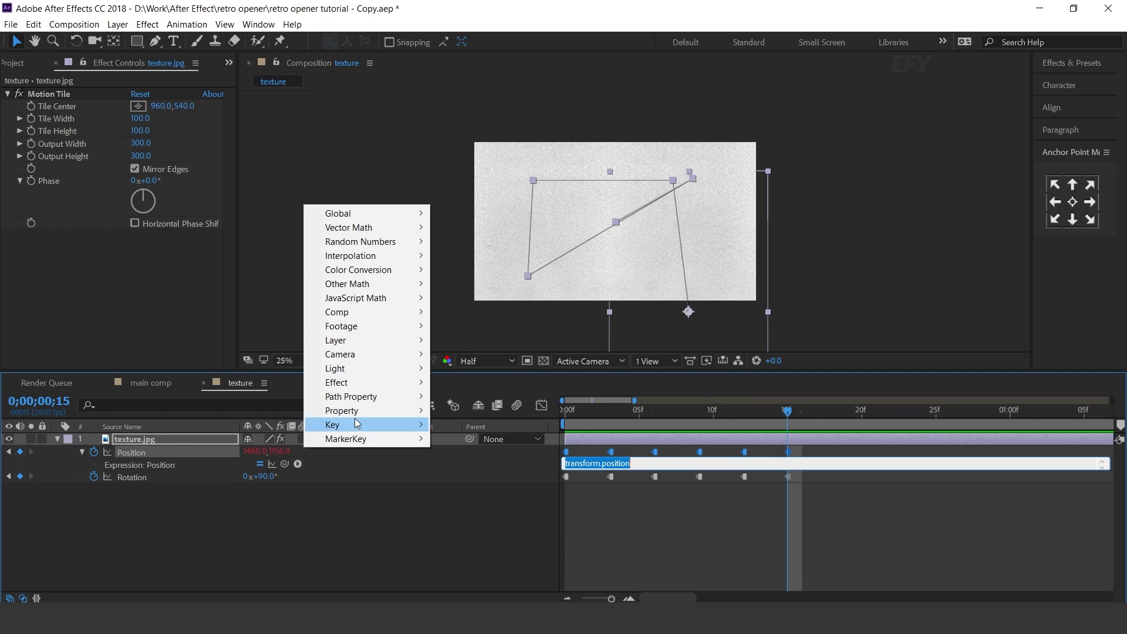
{"action": "mouse_move", "coordinate": [360, 414]}
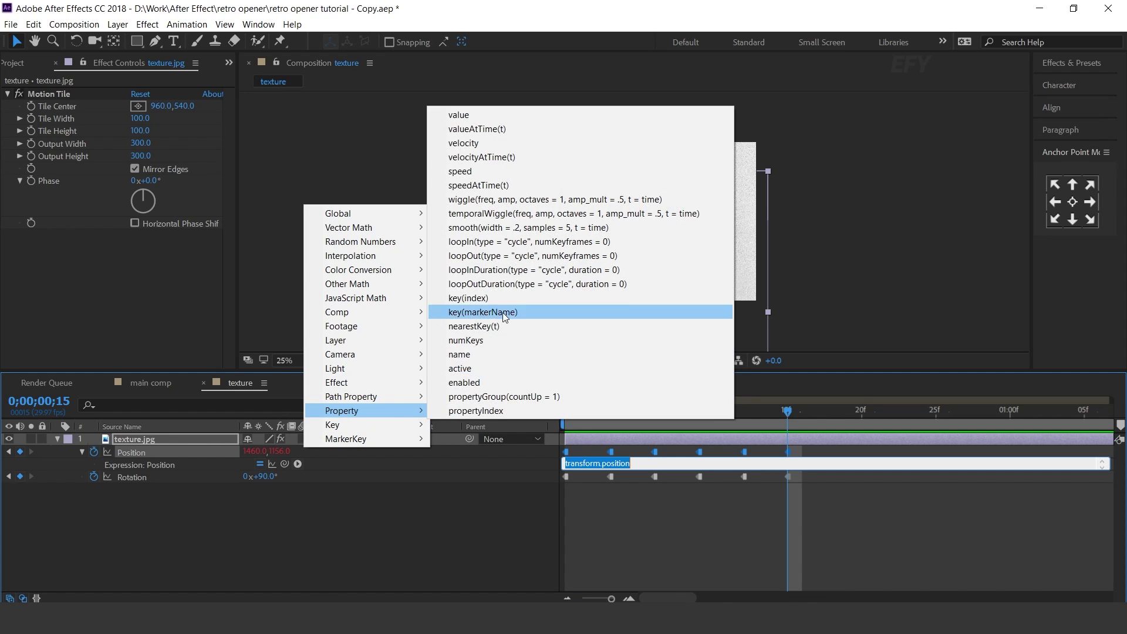
{"action": "left_click", "coordinate": [474, 257]}
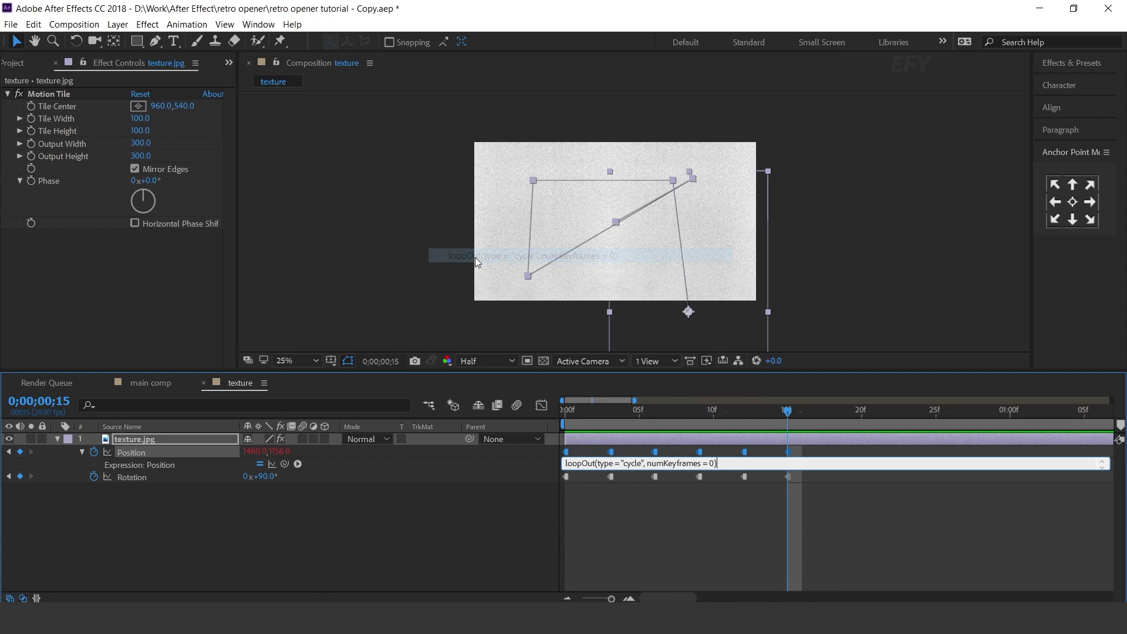
Step: Copy the Position loop expression and apply it to the texture layer's Rotation as well
{"action": "left_click_drag", "start_coordinate": [720, 461], "coordinate": [495, 481]}
{"action": "key", "text": "ctrl+c"}
{"action": "left_click", "coordinate": [196, 513]}
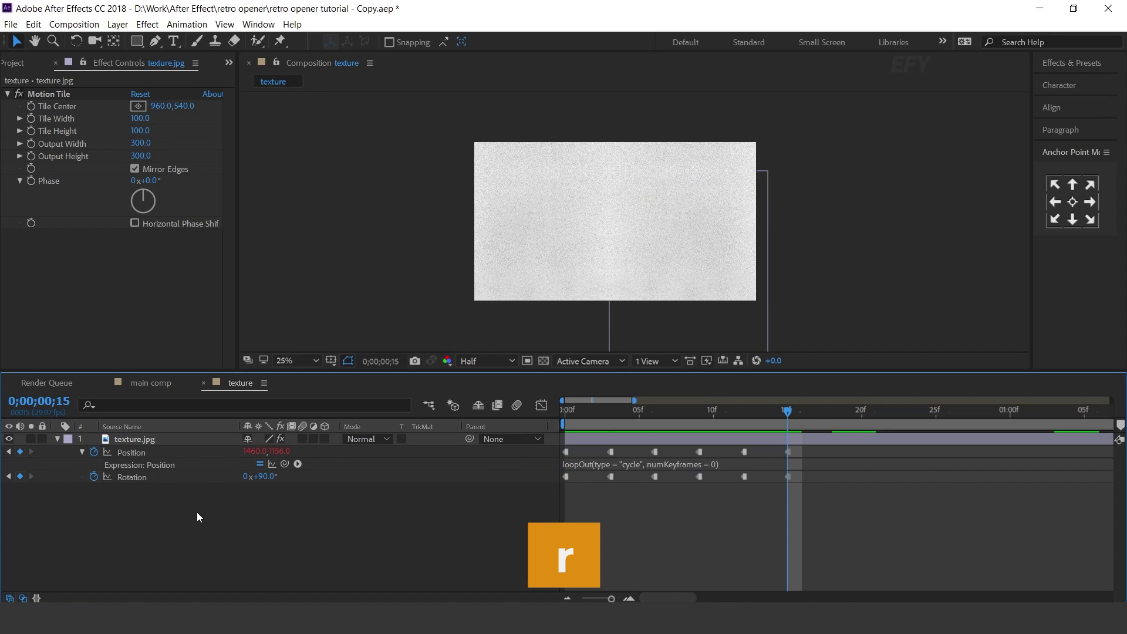
{"action": "left_click", "coordinate": [94, 477], "text": "alt"}
{"action": "key", "text": "ctrl+v"}
{"action": "left_click", "coordinate": [588, 512]}
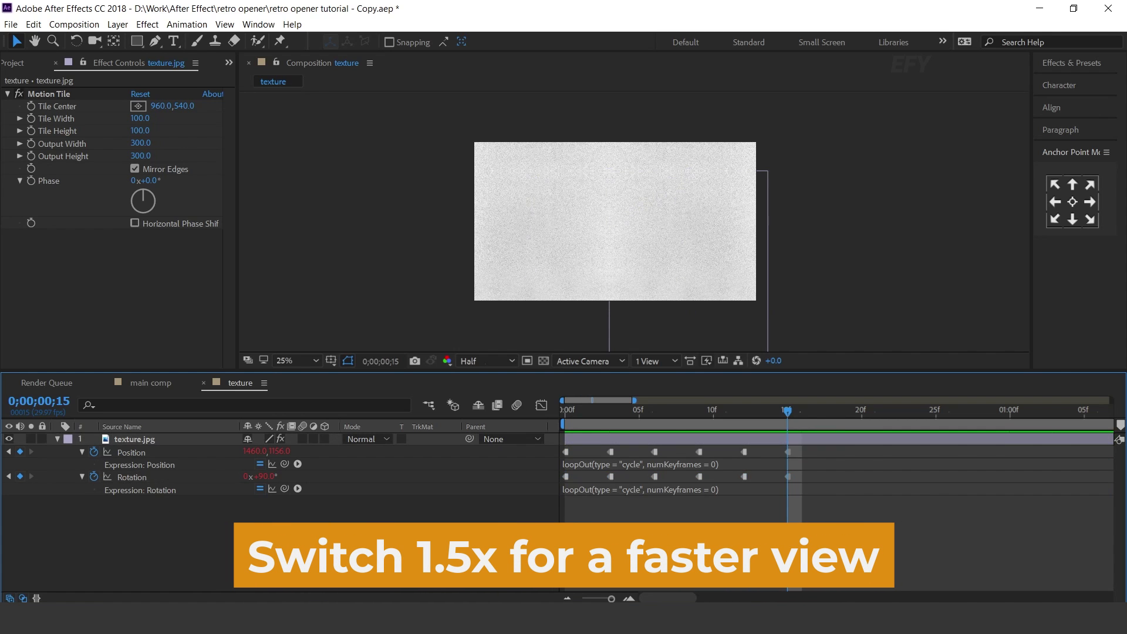
Step: Preview the looping texture animation from the first frame with a longer stretch of the timeline in view
{"action": "key", "text": "Home"}
{"action": "key", "text": "minus"}
{"action": "key", "text": "minus"}
{"action": "key", "text": "minus"}
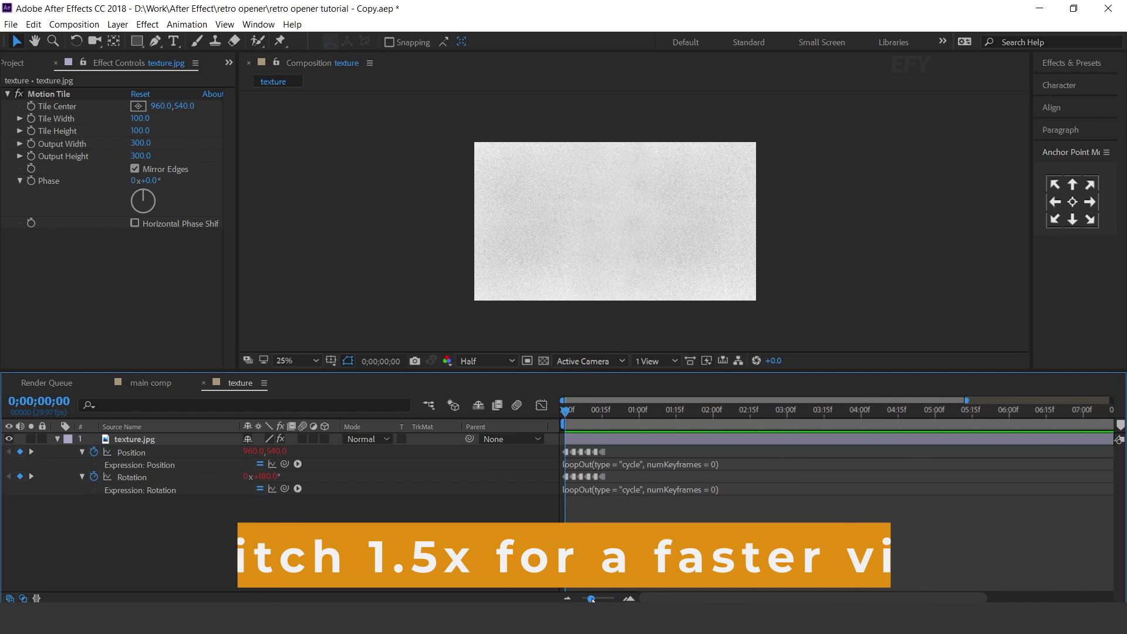
{"action": "key", "text": "space"}
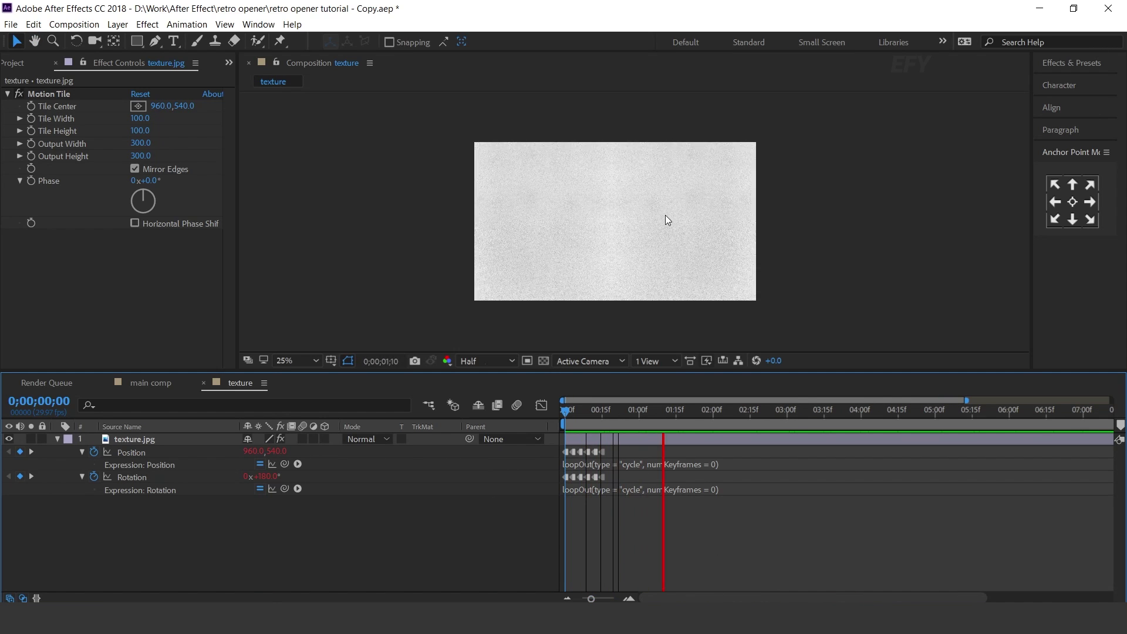
{"action": "key", "text": "space"}
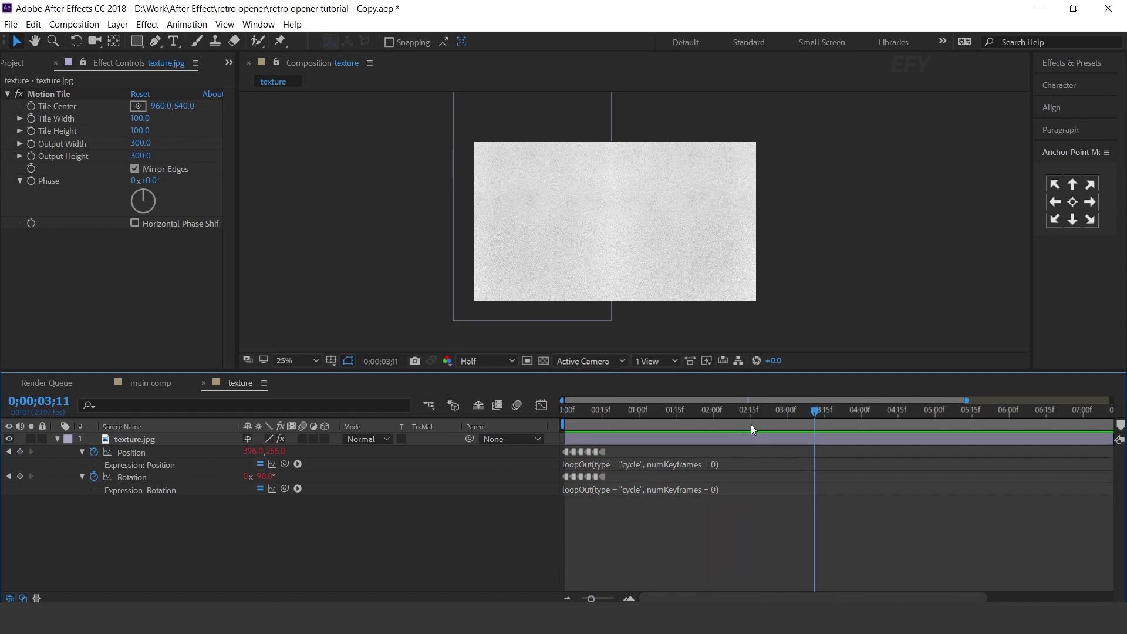
Step: Place the texture composition above the yellow solid in main comp
{"action": "left_click", "coordinate": [203, 383]}
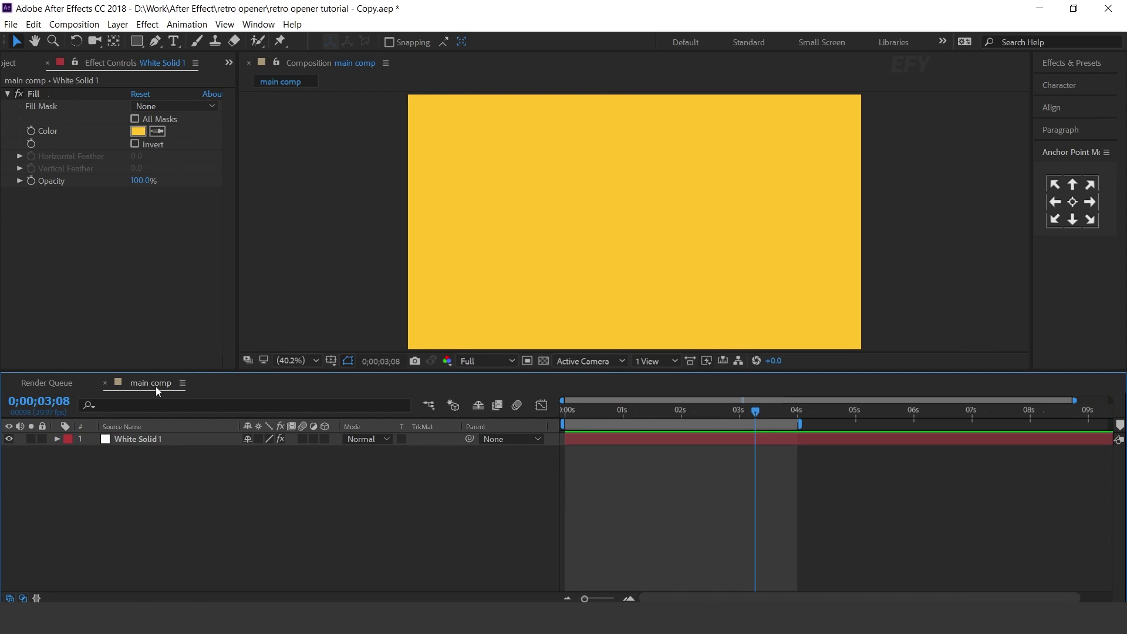
{"action": "left_click", "coordinate": [18, 62]}
{"action": "left_click", "coordinate": [54, 278]}
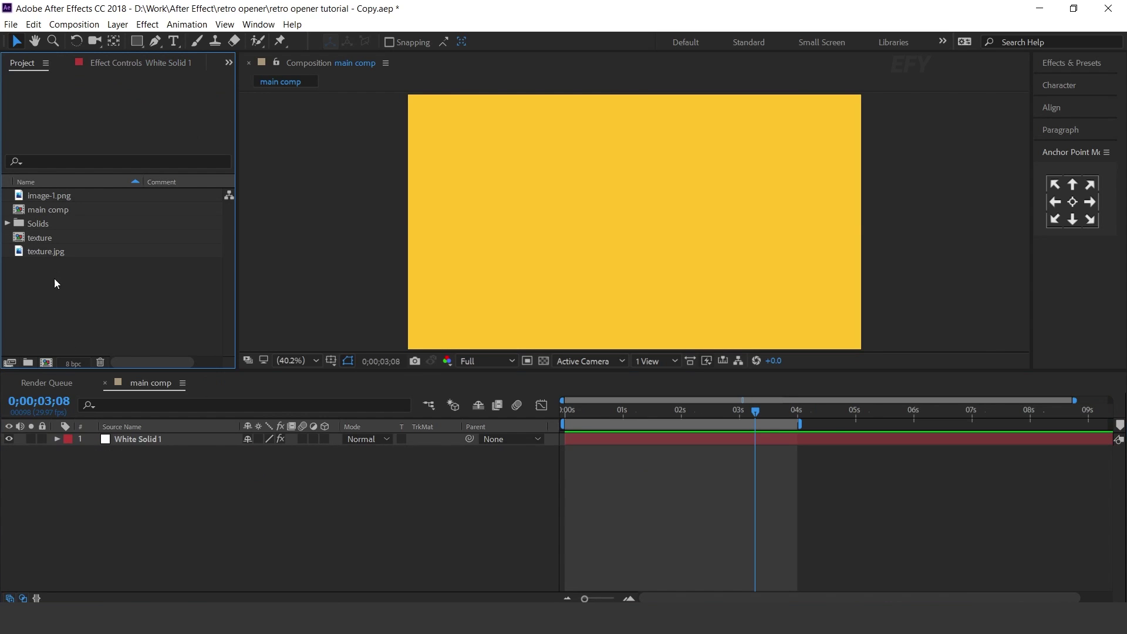
{"action": "left_click_drag", "start_coordinate": [37, 237], "coordinate": [151, 438]}
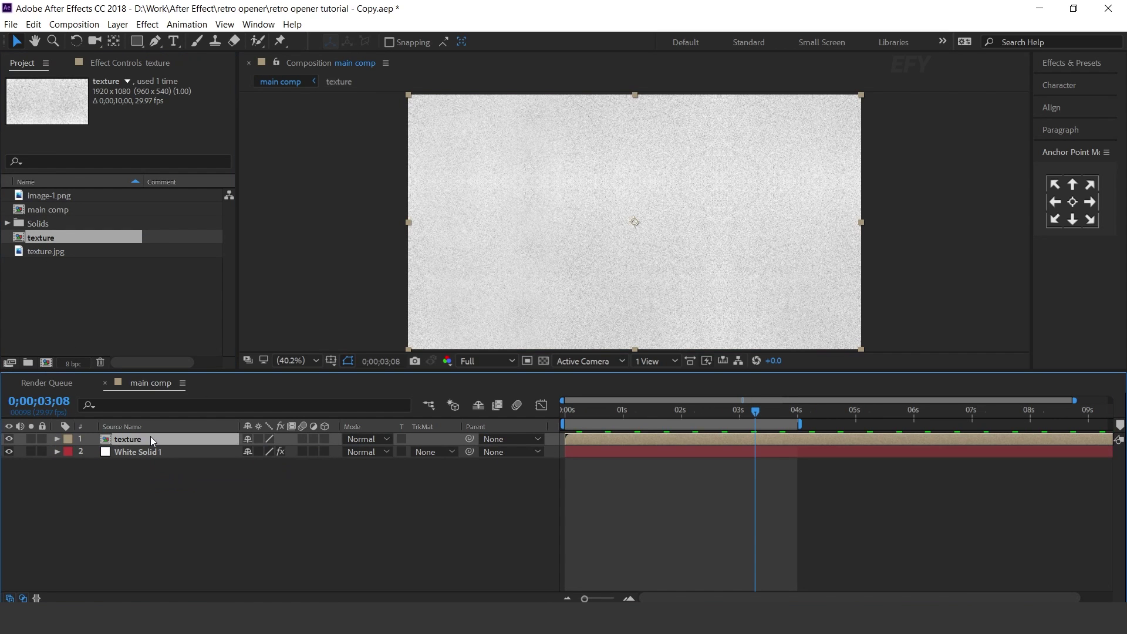
Step: Set the texture layer's blending mode to Multiply and its Opacity to 70%
{"action": "left_click", "coordinate": [379, 439]}
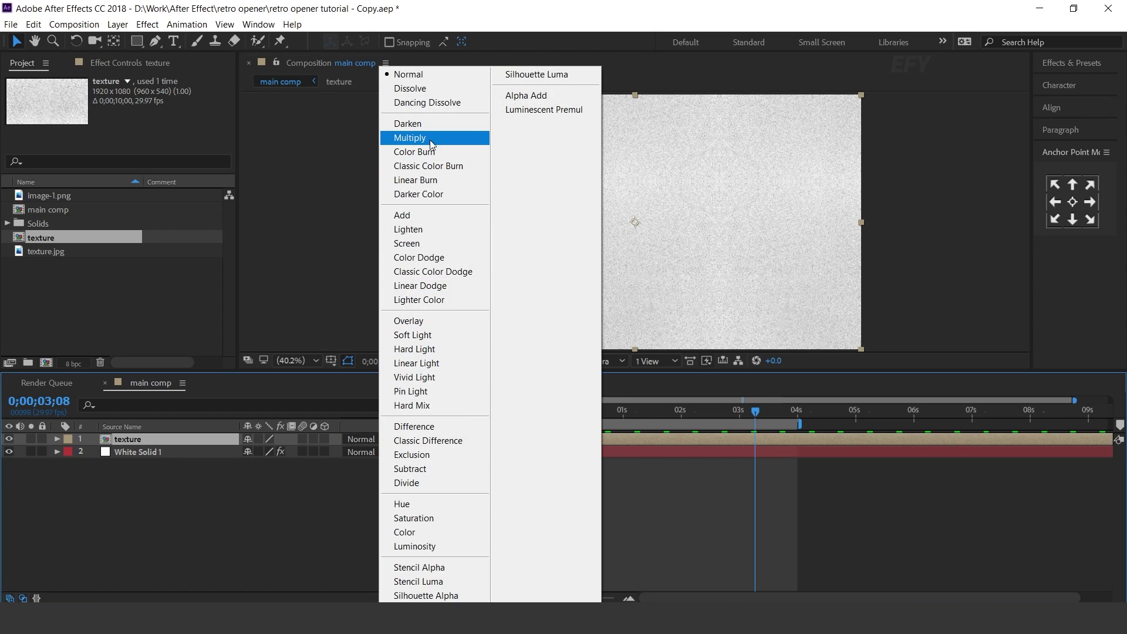
{"action": "left_click", "coordinate": [430, 138]}
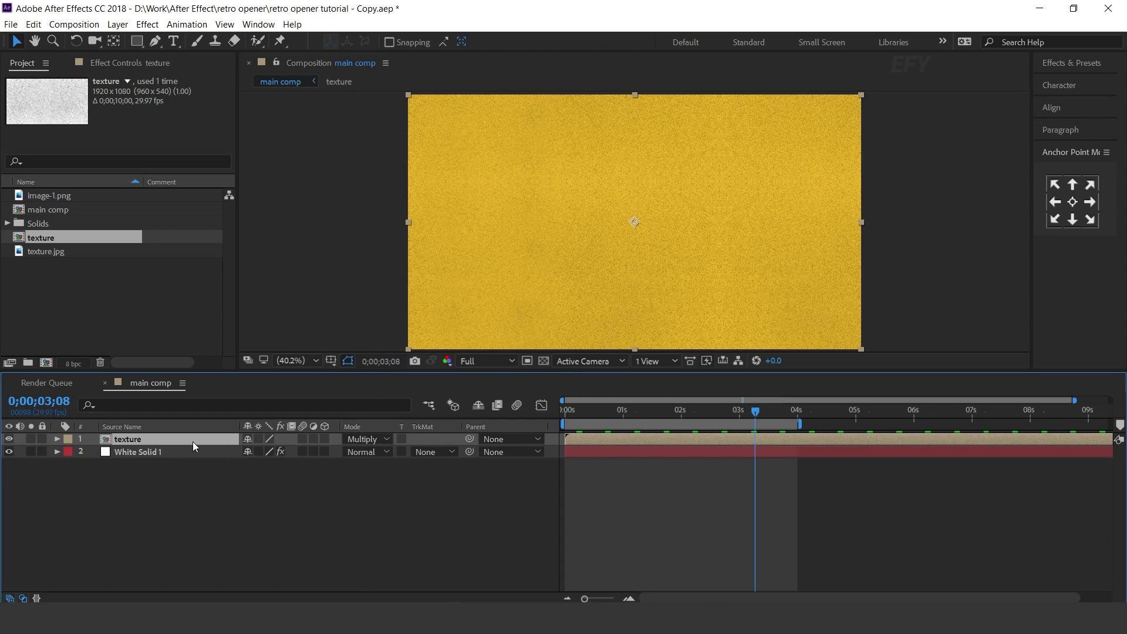
{"action": "key", "text": "t"}
{"action": "left_click", "coordinate": [252, 451]}
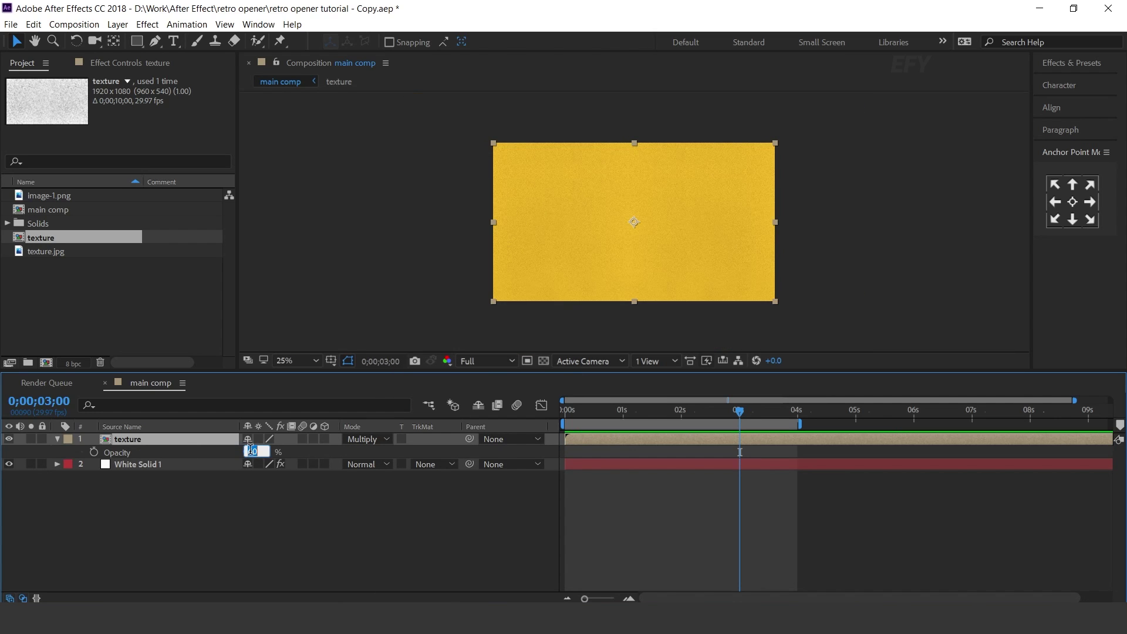
{"action": "key", "text": "Return"}
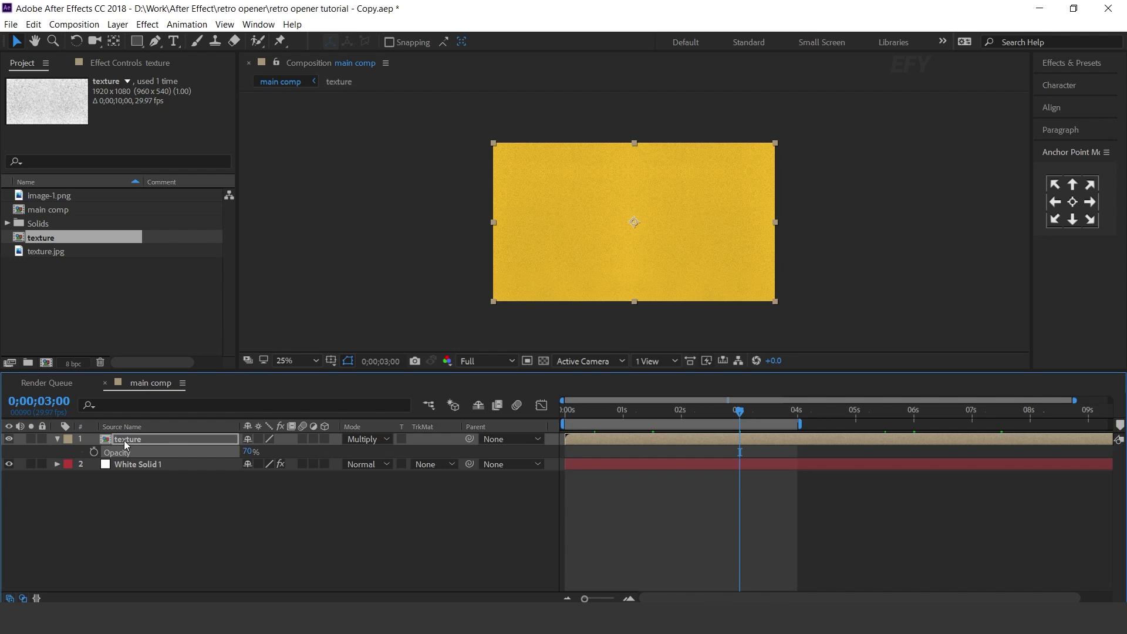
{"action": "left_click", "coordinate": [57, 439]}
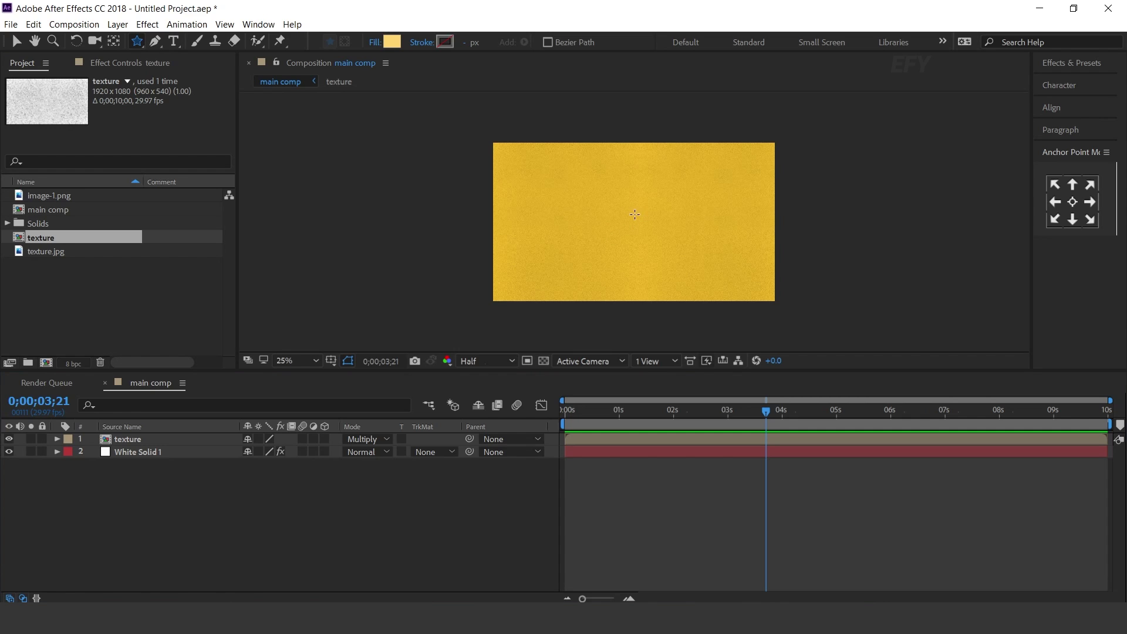
Step: Draw a star shape with many long points from the centre of main comp past its edges, forming sunburst rays
{"action": "left_click_drag", "start_coordinate": [623, 219], "coordinate": [957, 322]}
{"action": "key", "text": "Up"}
{"action": "key", "text": "Up"}
{"action": "key", "text": "Up"}
{"action": "key", "text": "Up"}
{"action": "key", "text": "Up"}
{"action": "key", "text": "Up"}
{"action": "key", "text": "Up"}
{"action": "key", "text": "Up"}
Step: Add the expression time*50 to the sunburst shape layer's Rotation
{"action": "left_click", "coordinate": [143, 439]}
{"action": "key", "text": "r"}
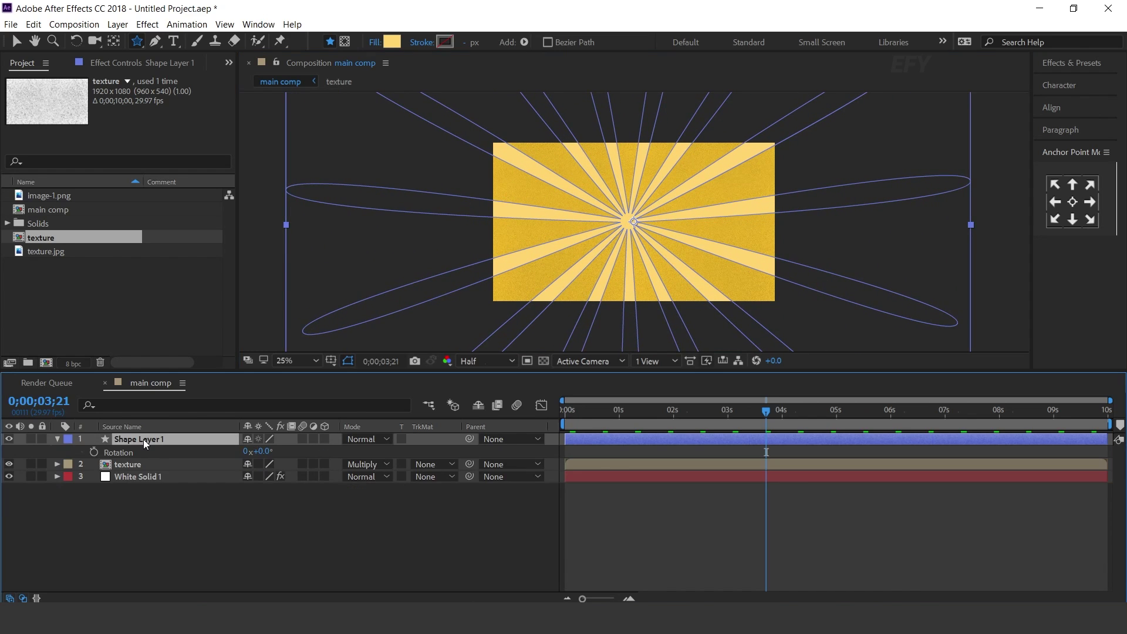
{"action": "left_click", "coordinate": [93, 453], "text": "alt"}
{"action": "type", "text": "ti"}
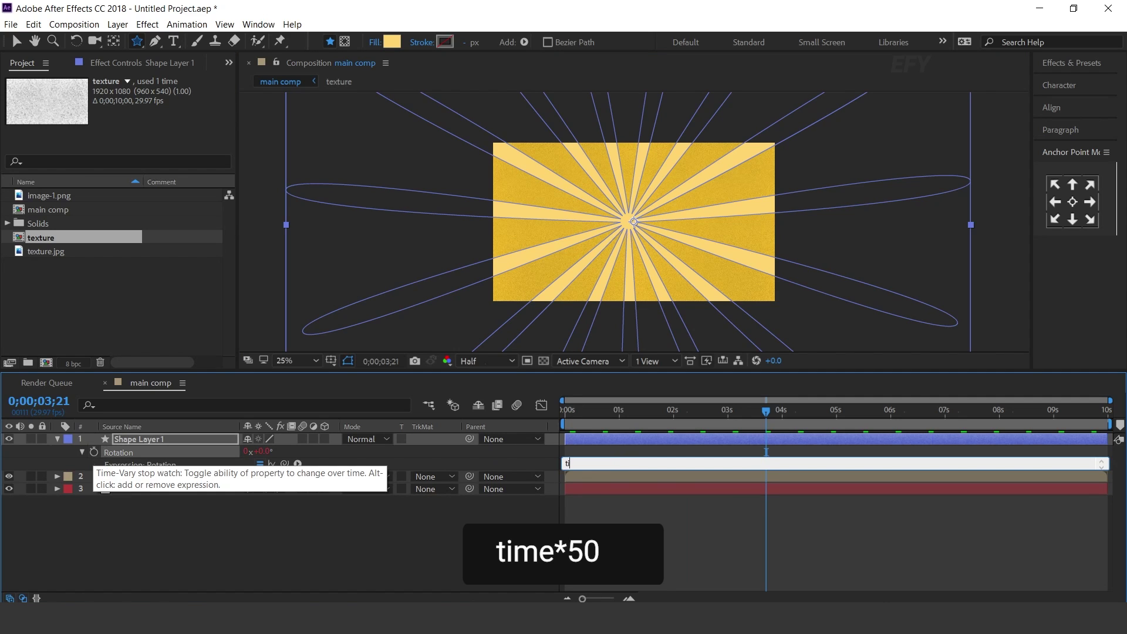
{"action": "type", "text": "me*50"}
{"action": "key", "text": "KP_Enter"}
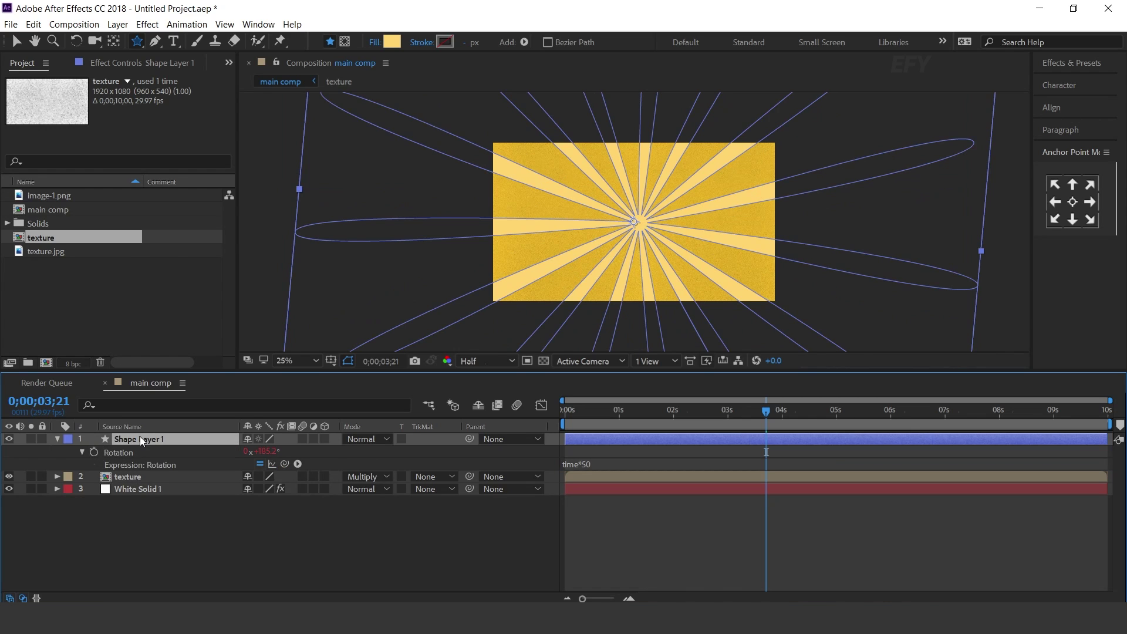
Step: Animate the sunburst layer's Scale from 0% at the first frame to 100% at 1 second
{"action": "key", "text": "s"}
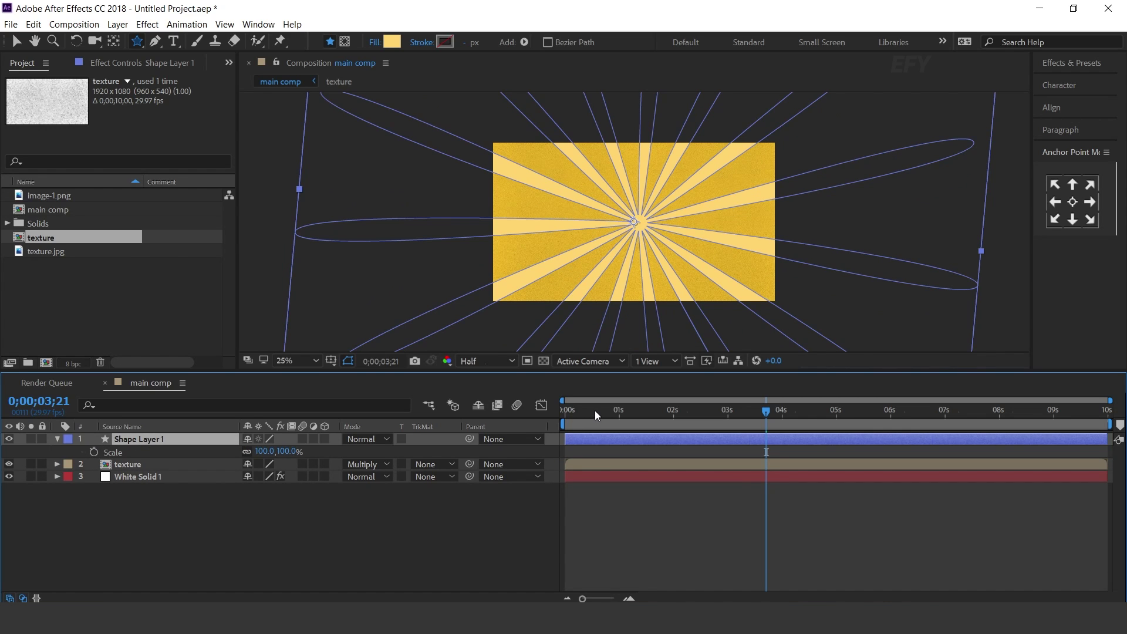
{"action": "left_click_drag", "start_coordinate": [576, 410], "coordinate": [528, 414]}
{"action": "left_click", "coordinate": [94, 452]}
{"action": "left_click", "coordinate": [293, 451]}
{"action": "type", "text": "0"}
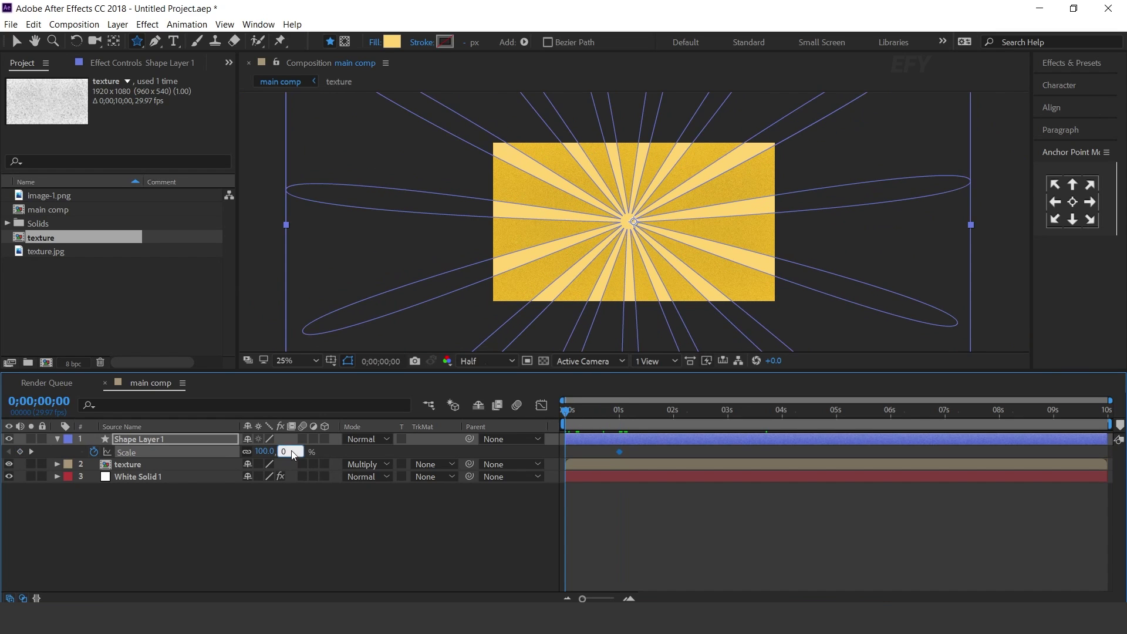
{"action": "key", "text": "Return"}
Step: Apply Easy Ease to both of the sunburst layer's Scale keyframes
{"action": "key", "text": "v"}
{"action": "left_click_drag", "start_coordinate": [639, 449], "coordinate": [553, 460]}
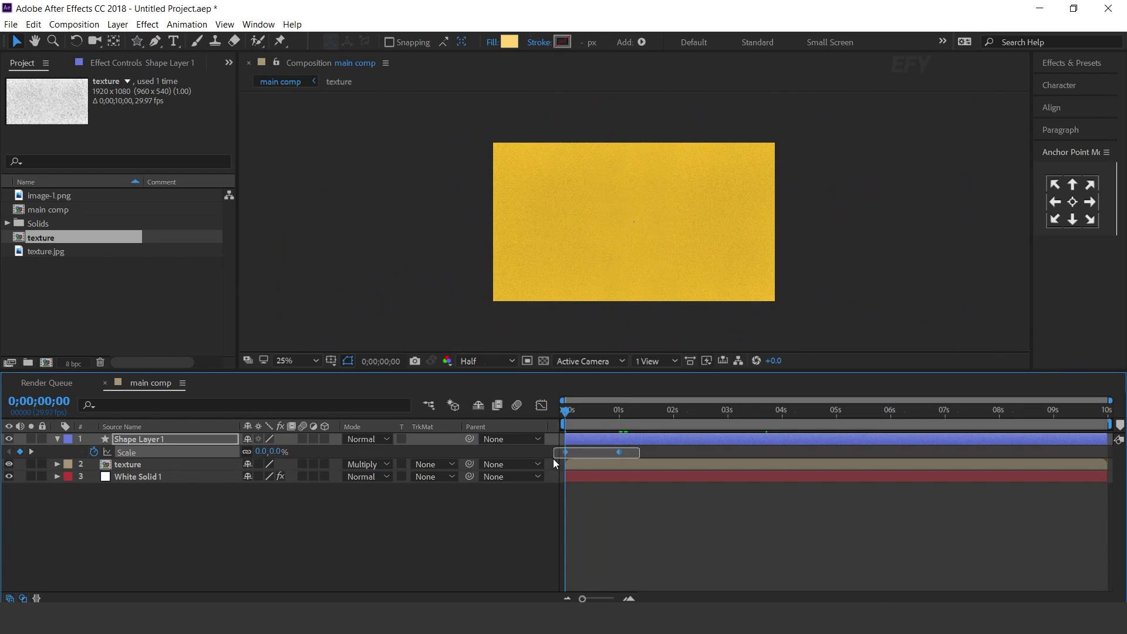
{"action": "right_click", "coordinate": [618, 451]}
{"action": "mouse_move", "coordinate": [668, 446]}
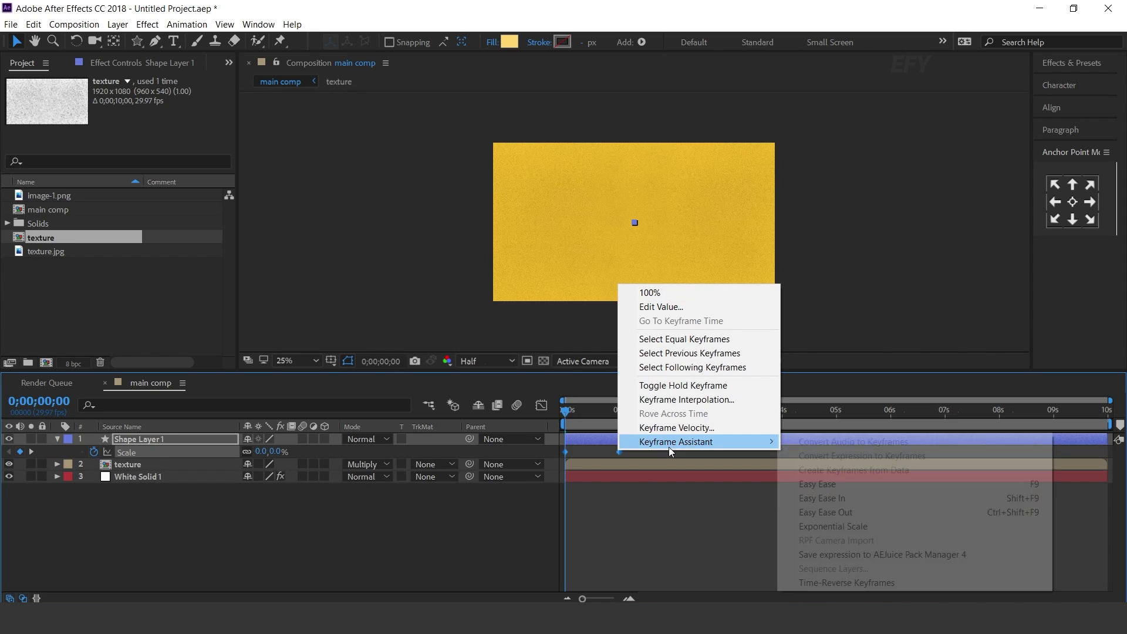
{"action": "left_click", "coordinate": [822, 484]}
Step: Reshape the Scale speed graph so the sunburst grows fast at the start and slows gradually into the last keyframe
{"action": "left_click", "coordinate": [542, 406]}
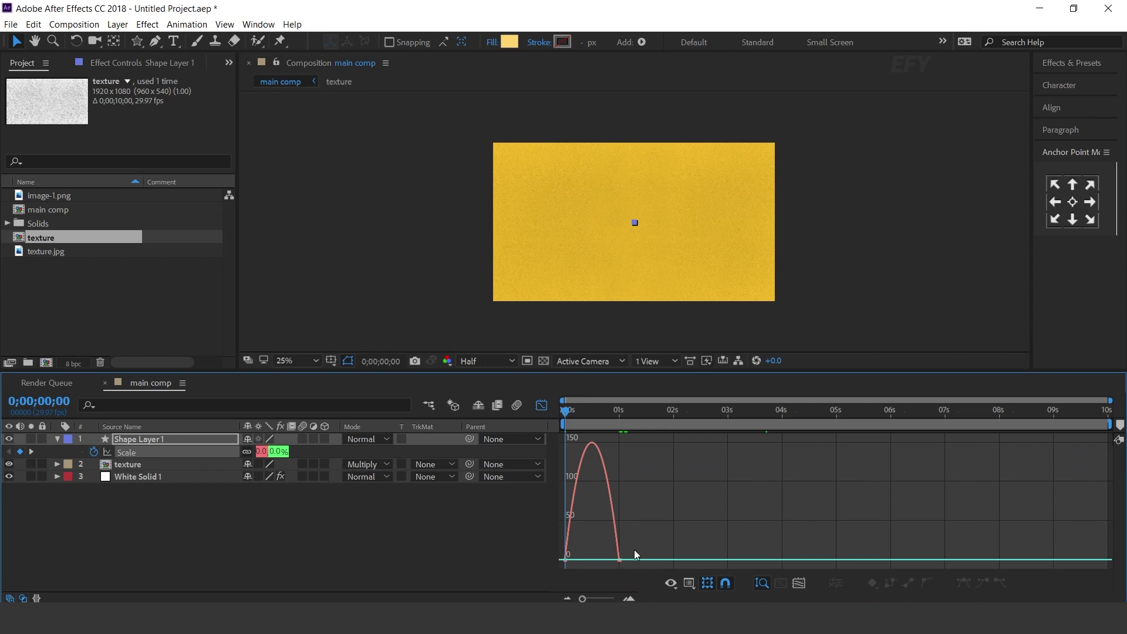
{"action": "left_click", "coordinate": [620, 560]}
{"action": "left_click_drag", "start_coordinate": [612, 560], "coordinate": [592, 566]}
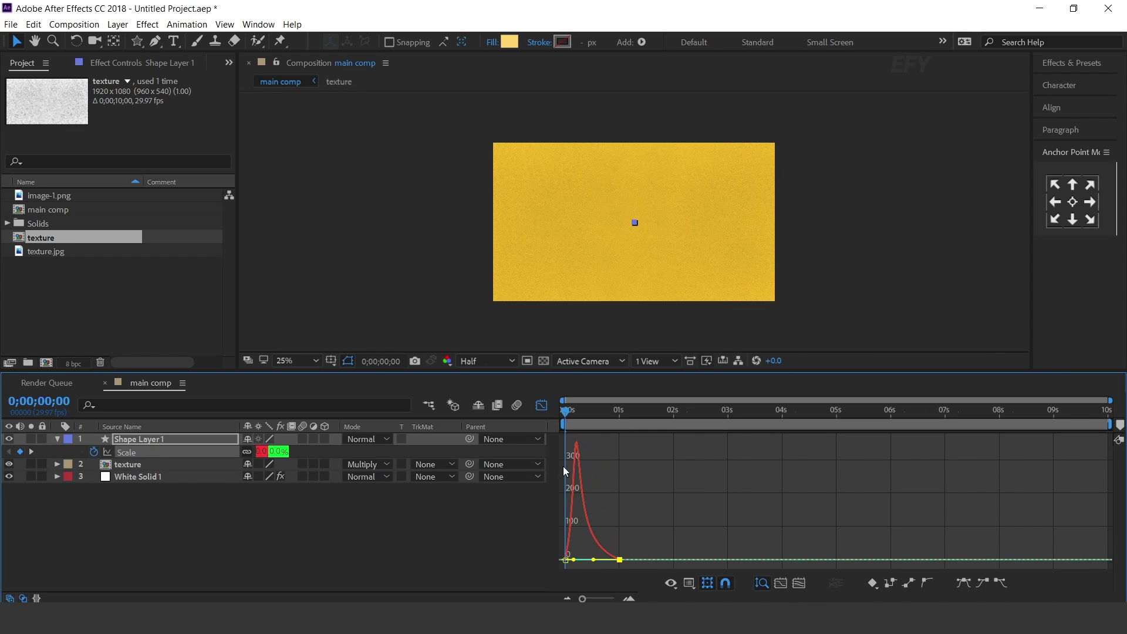
{"action": "left_click", "coordinate": [541, 406]}
Step: Move the sunburst's second Scale keyframe to about 1.4 seconds, preview the animation, and set the current time to 0;00;01;01
{"action": "key", "text": "space"}
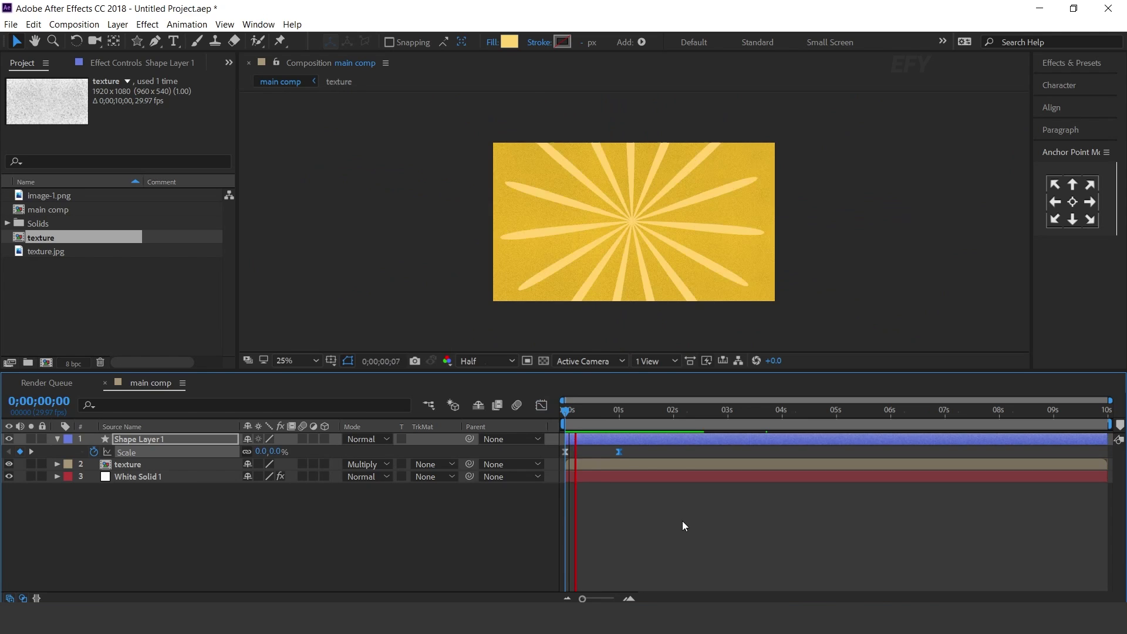
{"action": "left_click_drag", "start_coordinate": [619, 452], "coordinate": [641, 453]}
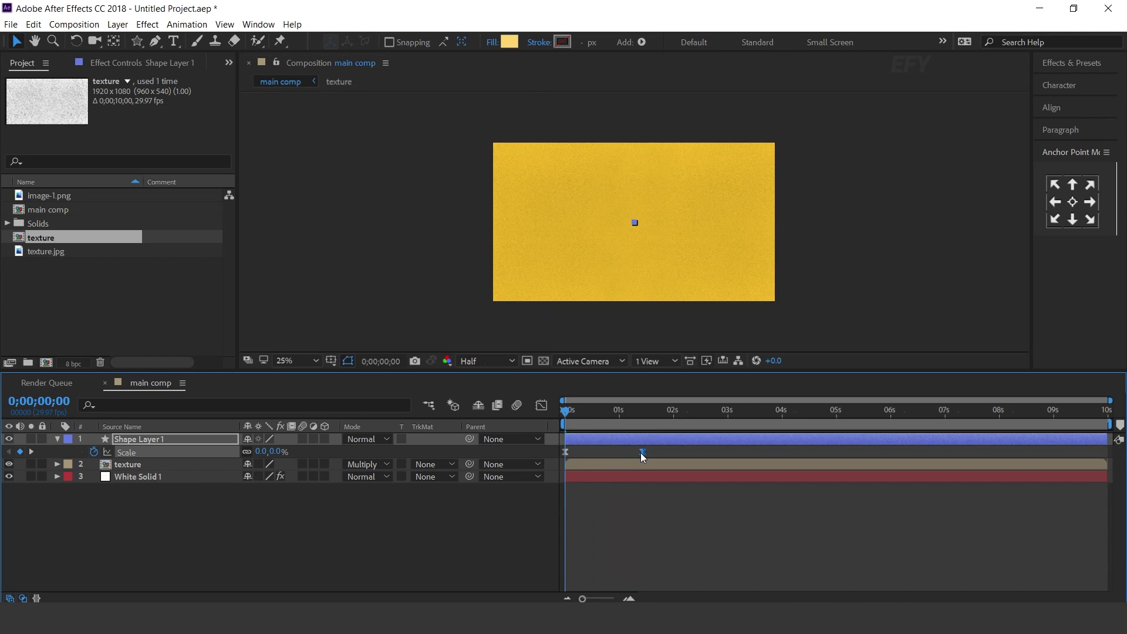
{"action": "key", "text": "space"}
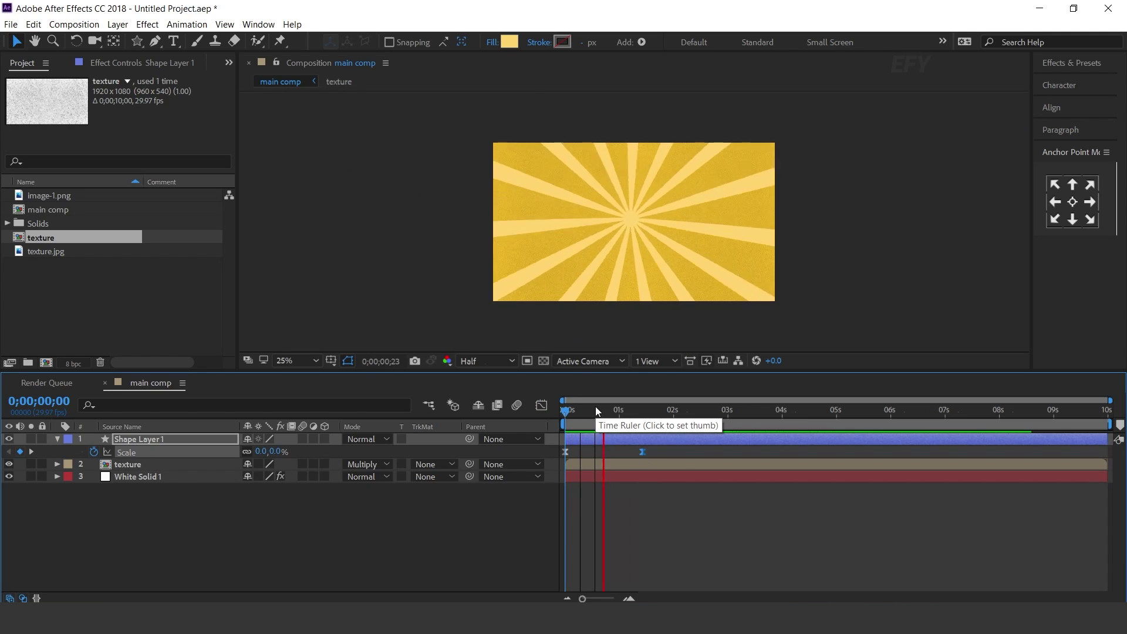
{"action": "key", "text": "space"}
{"action": "left_click_drag", "start_coordinate": [582, 409], "coordinate": [621, 414]}
{"action": "left_click", "coordinate": [40, 537]}
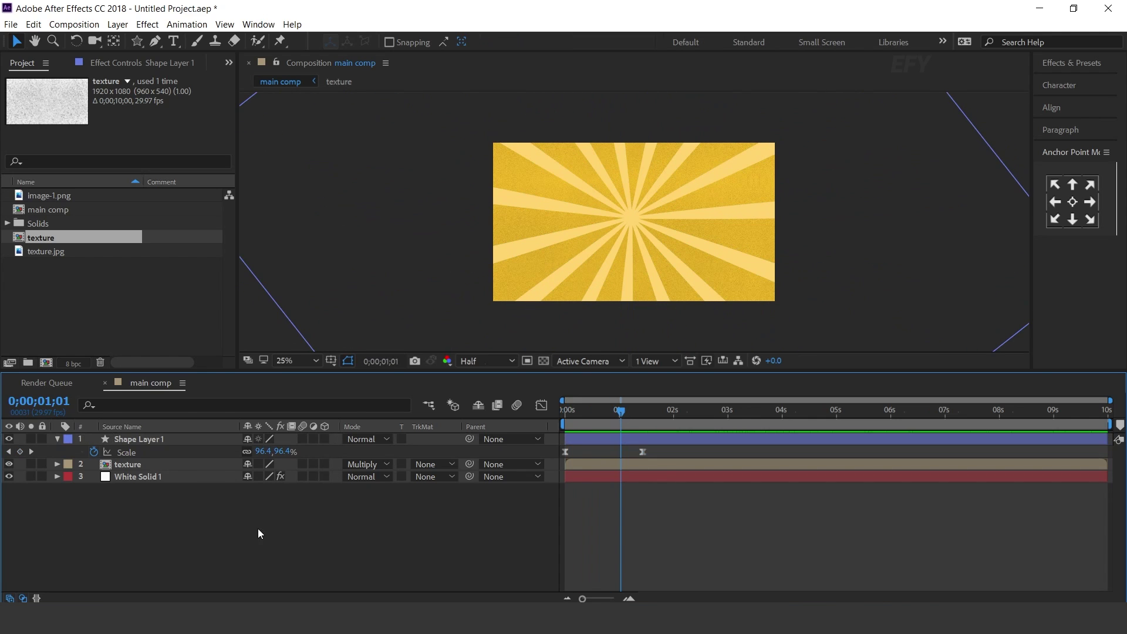
Step: Set the sunburst layer's blending mode to Linear Burn and check the look at a few frames
{"action": "left_click", "coordinate": [193, 439]}
{"action": "left_click", "coordinate": [379, 440]}
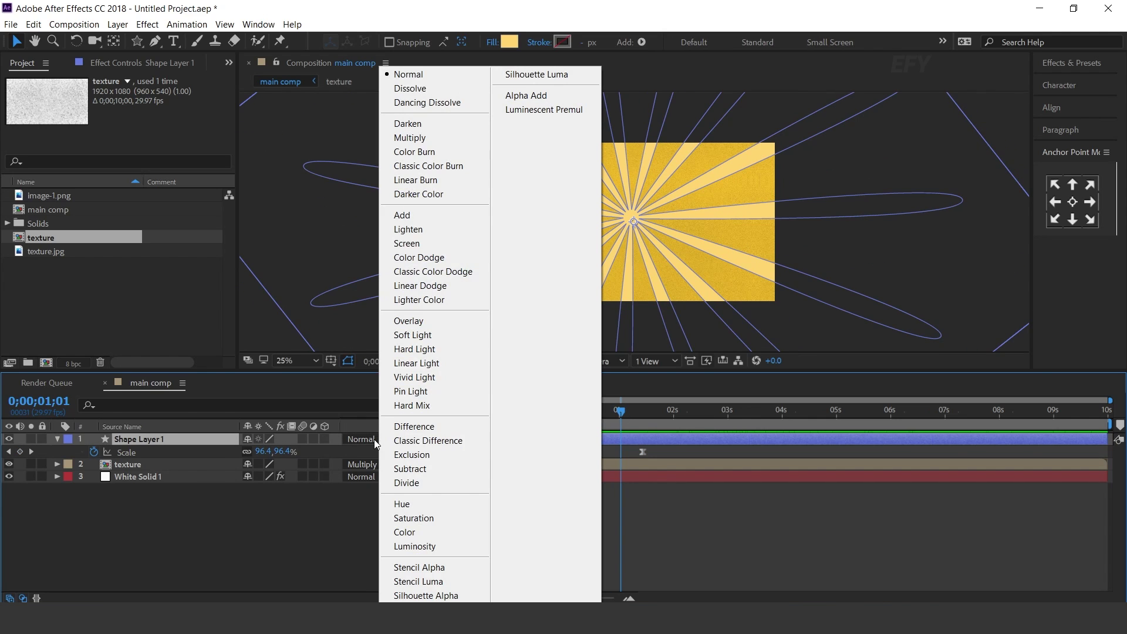
{"action": "left_click", "coordinate": [414, 180]}
{"action": "left_click", "coordinate": [414, 559]}
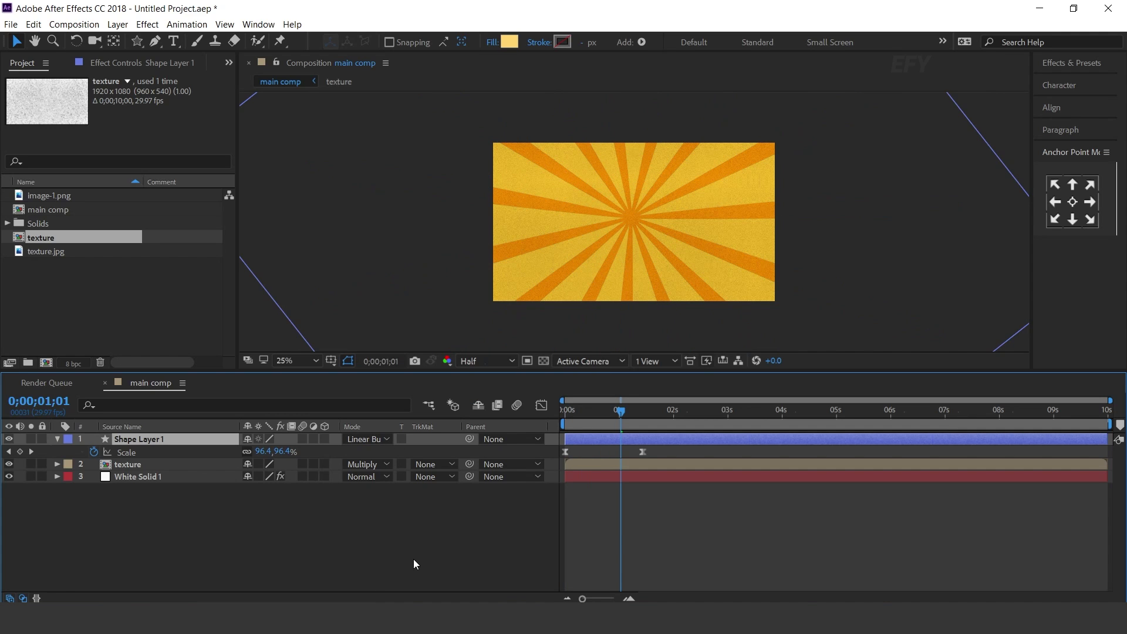
{"action": "left_click_drag", "start_coordinate": [593, 421], "coordinate": [636, 415]}
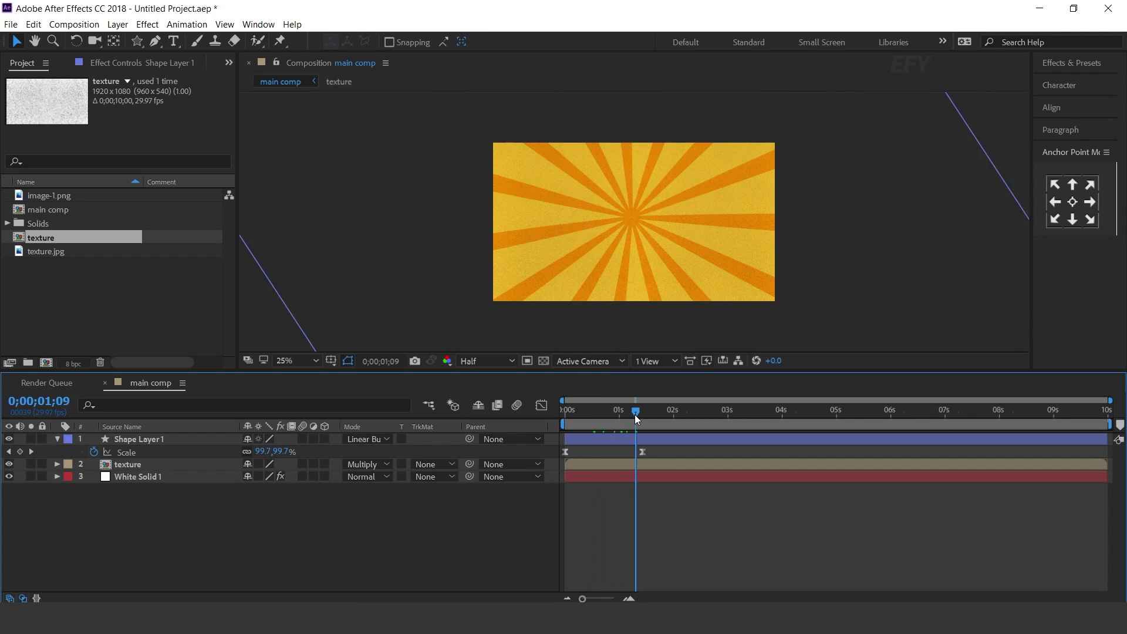
Step: Lower the sunburst layer's Opacity to 20% and preview the animation from the start
{"action": "left_click", "coordinate": [152, 437]}
{"action": "key", "text": "t"}
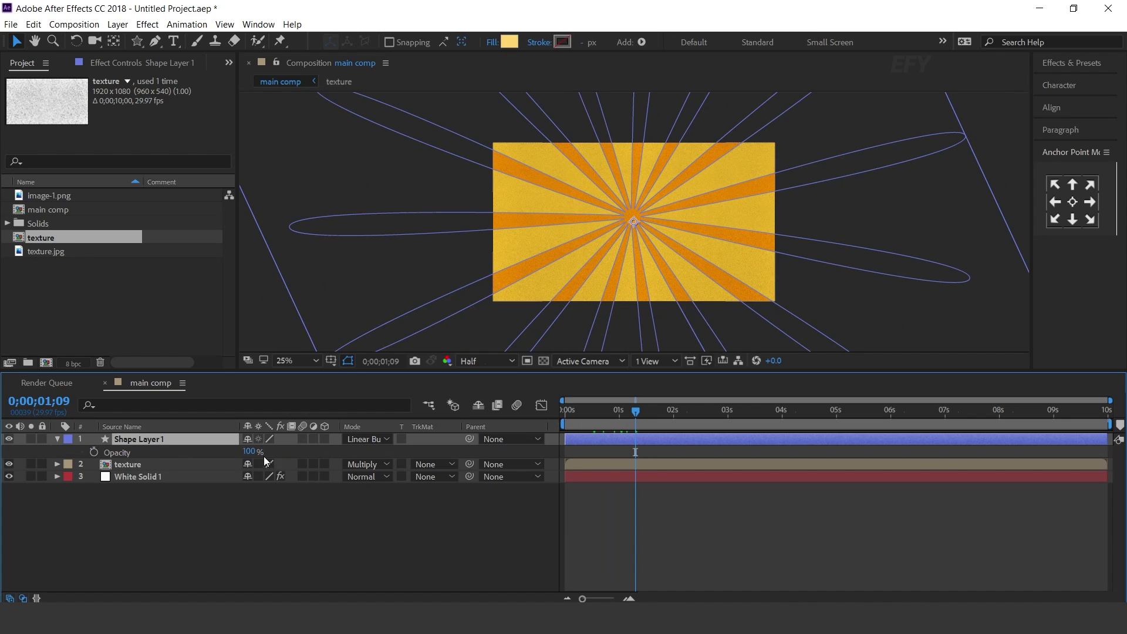
{"action": "left_click_drag", "start_coordinate": [262, 455], "coordinate": [248, 455]}
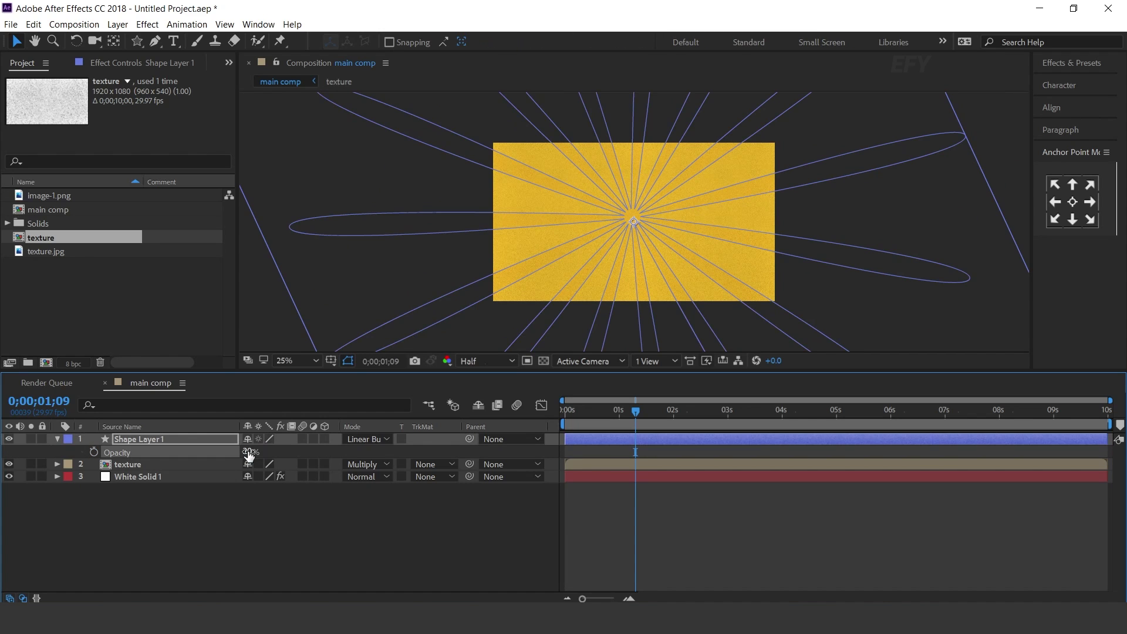
{"action": "left_click", "coordinate": [342, 531]}
{"action": "left_click", "coordinate": [58, 439]}
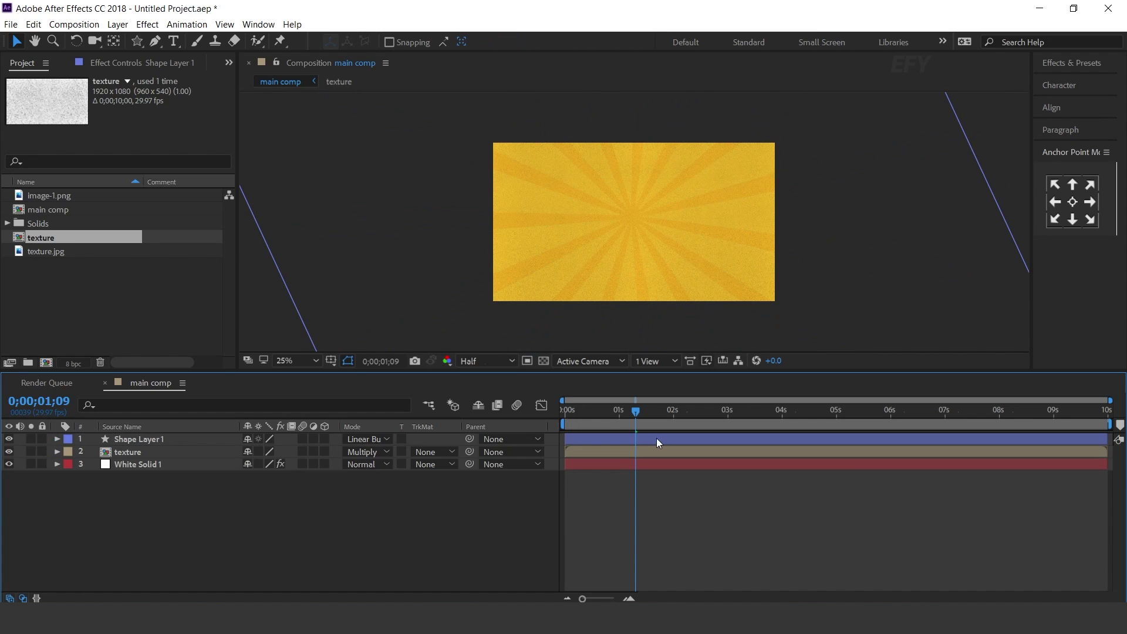
{"action": "left_click_drag", "start_coordinate": [636, 411], "coordinate": [530, 414]}
{"action": "key", "text": "space"}
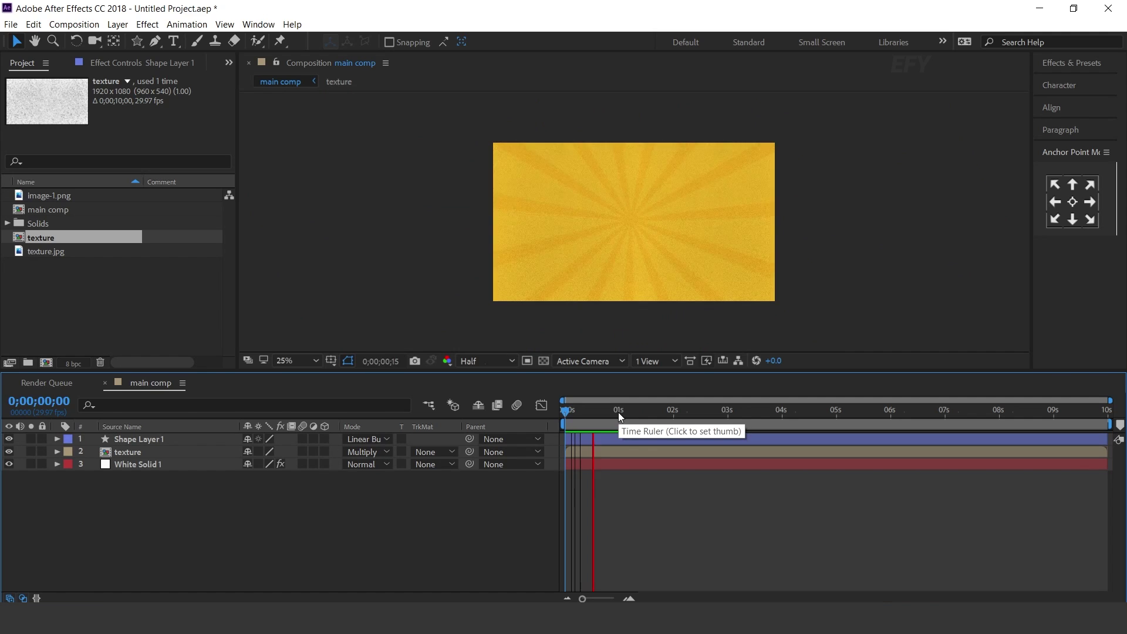
{"action": "left_click_drag", "start_coordinate": [642, 413], "coordinate": [525, 445]}
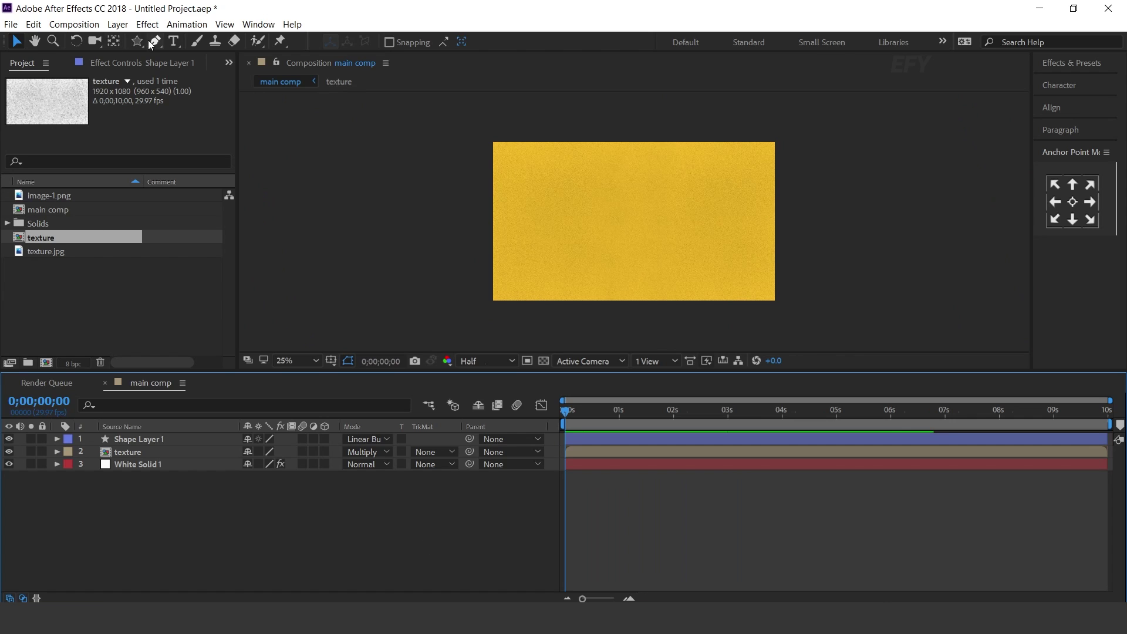
Step: Show the title/action safe guides and draw a large circle from the frame's centre, extending past its upper and lower edges, as a new shape layer
{"action": "left_click_drag", "start_coordinate": [144, 42], "coordinate": [176, 69]}
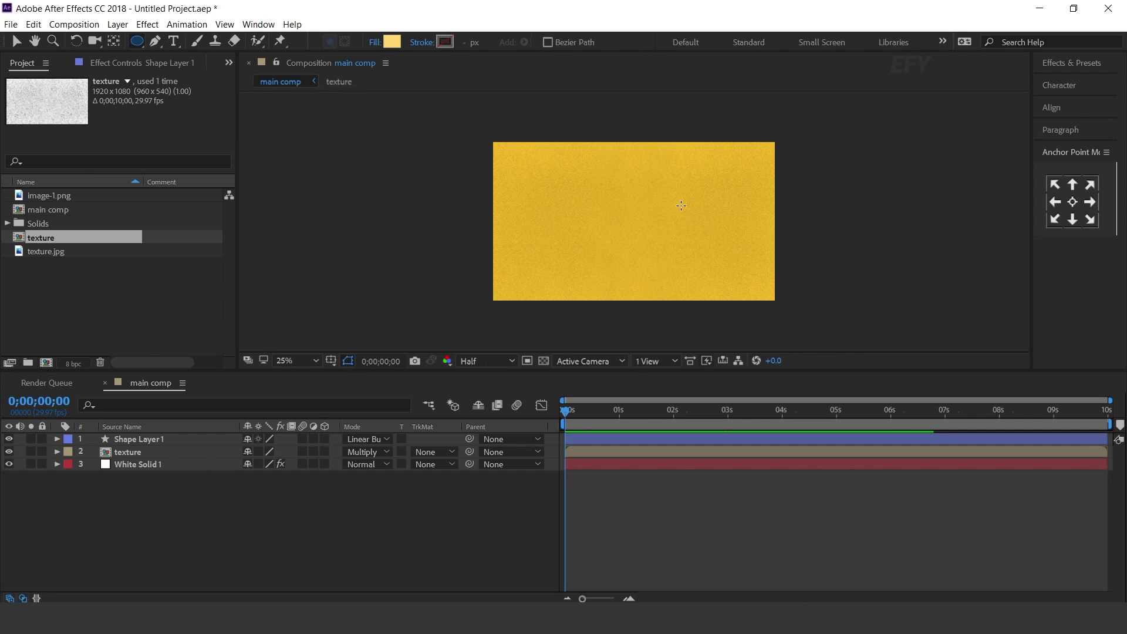
{"action": "left_click", "coordinate": [331, 361]}
{"action": "left_click", "coordinate": [364, 375]}
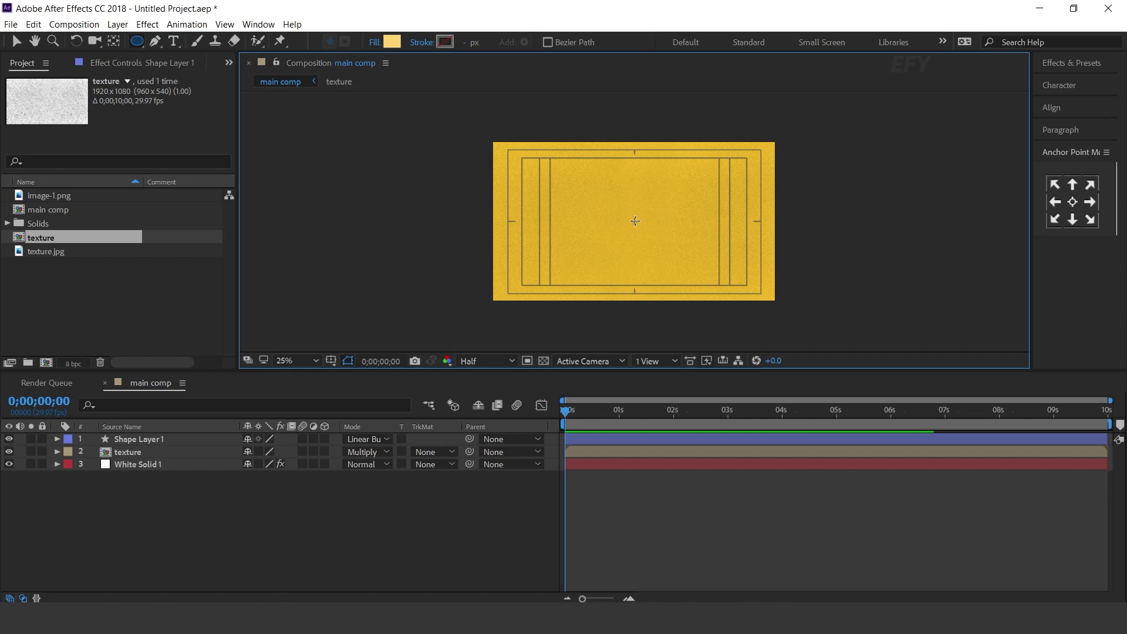
{"action": "left_click_drag", "start_coordinate": [635, 221], "coordinate": [743, 268]}
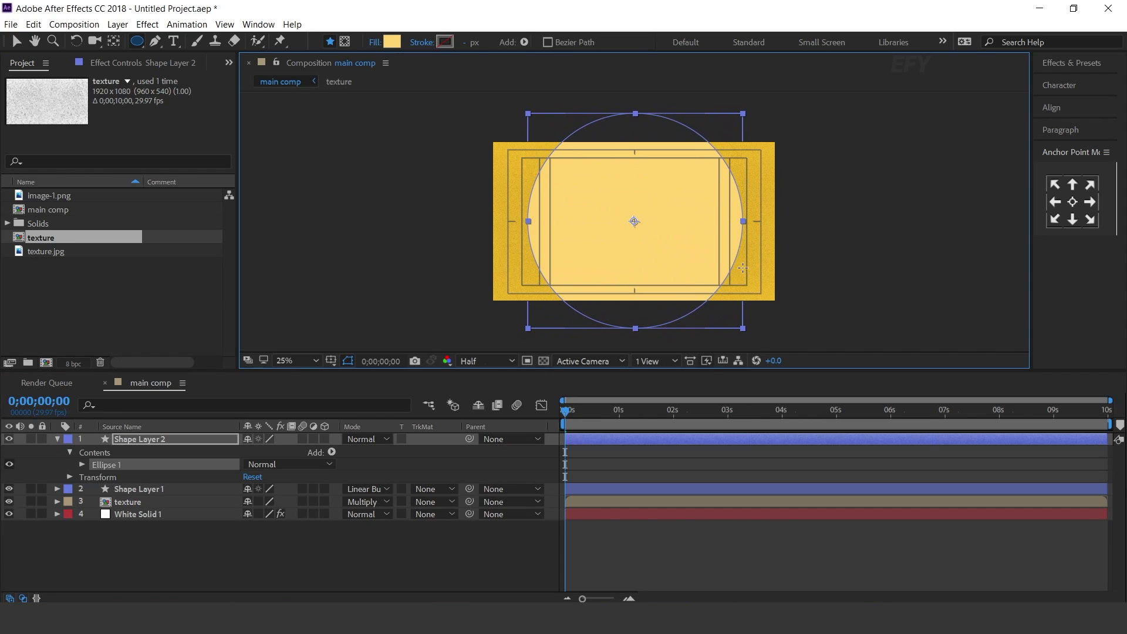
{"action": "left_click", "coordinate": [57, 439]}
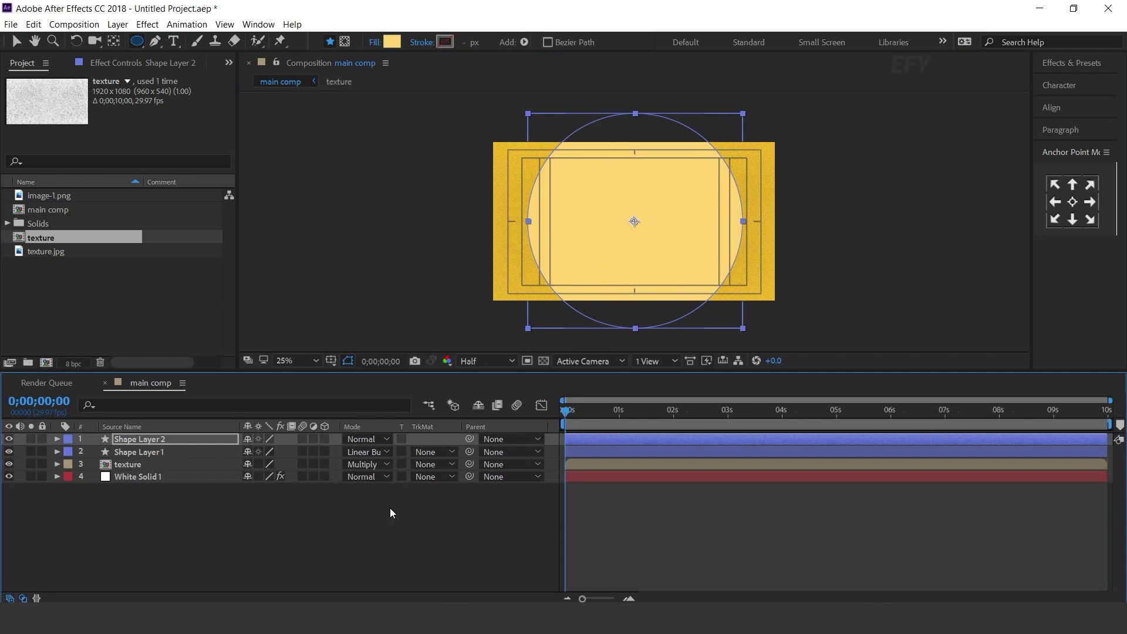
{"action": "left_click", "coordinate": [435, 521]}
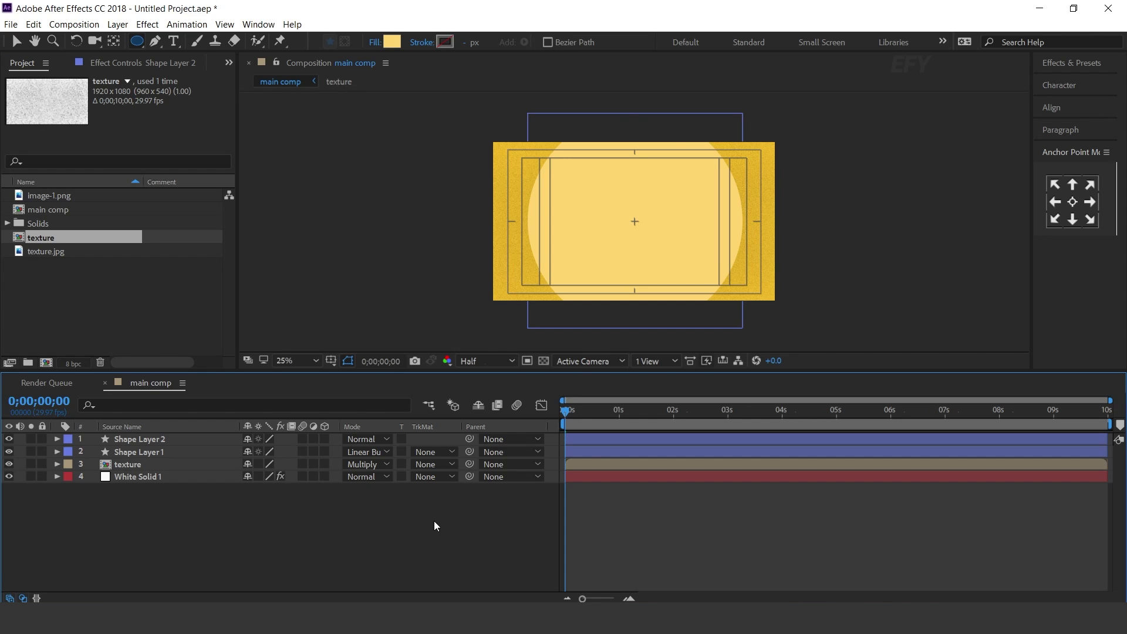
Step: Set the sunburst layer's track matte to Alpha so it uses the circle layer above, and check a frame around 0;00;01;20
{"action": "left_click", "coordinate": [156, 452]}
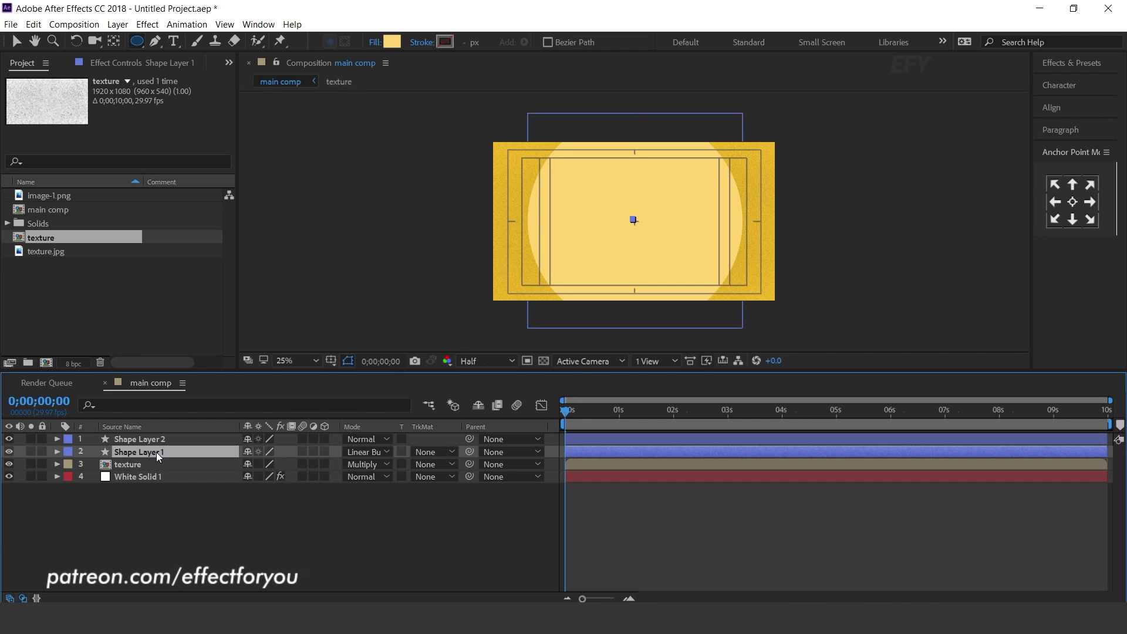
{"action": "left_click", "coordinate": [449, 455]}
{"action": "left_click", "coordinate": [474, 481]}
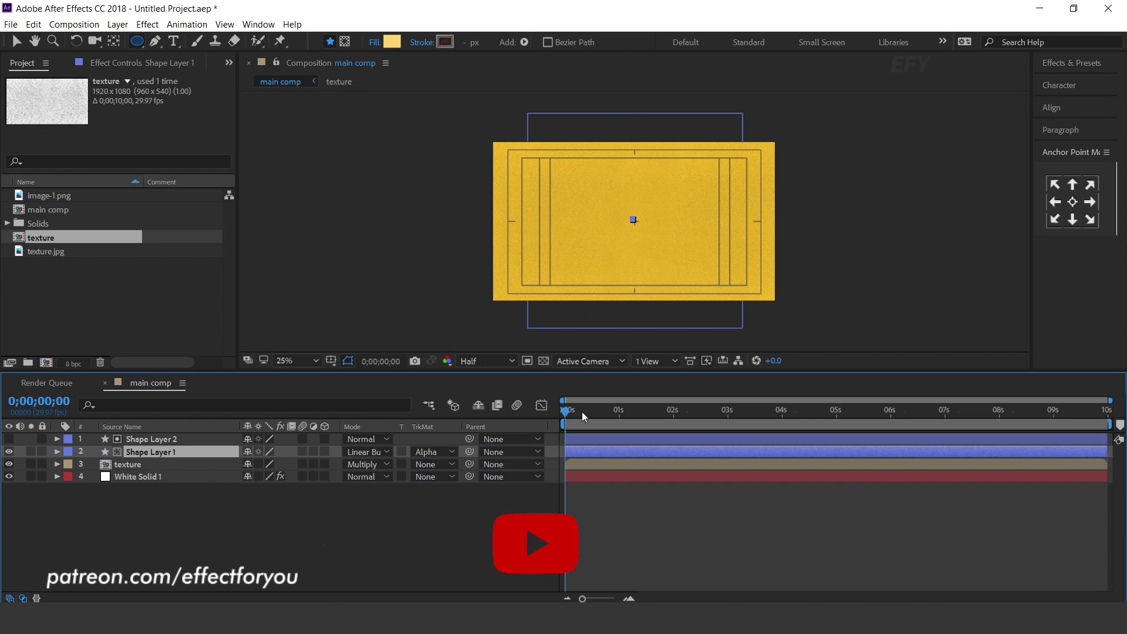
{"action": "left_click_drag", "start_coordinate": [582, 411], "coordinate": [655, 411]}
{"action": "left_click", "coordinate": [531, 511]}
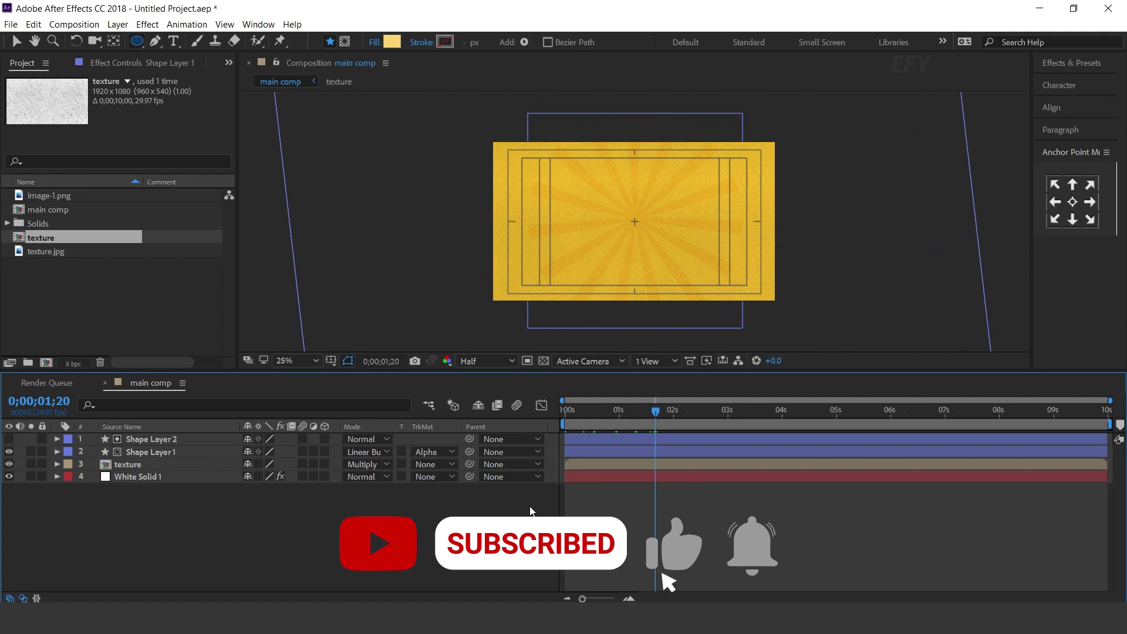
{"action": "key", "text": "period"}
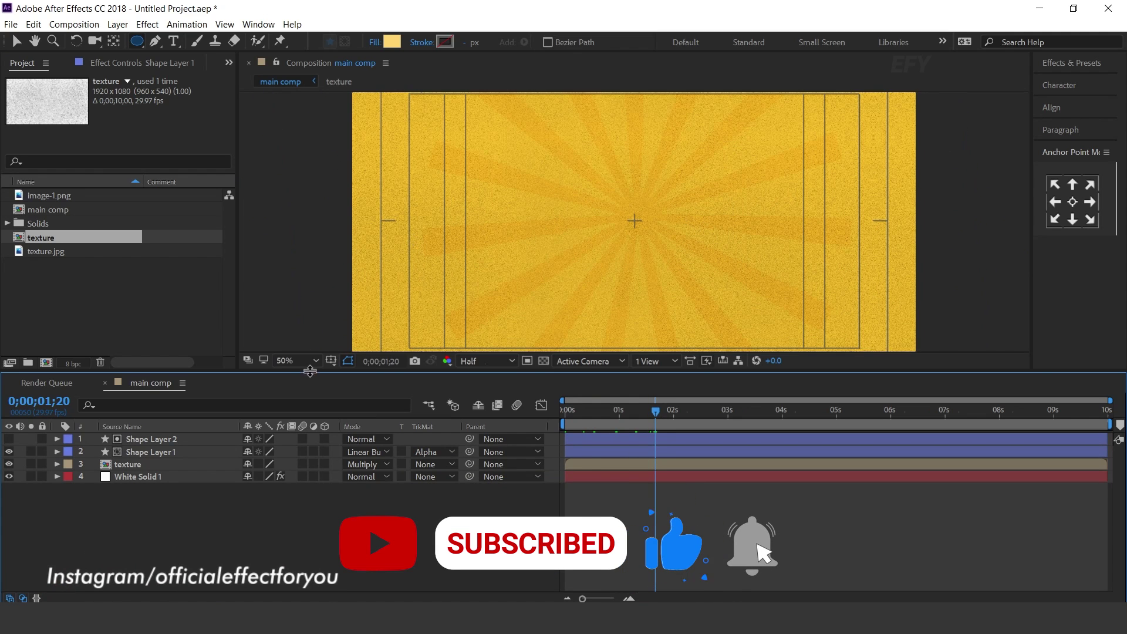
Step: Apply Fast Box Blur to the circle matte layer with a Blur Radius of 300 and check the softened sunburst edges
{"action": "left_click", "coordinate": [133, 440]}
{"action": "key", "text": "ctrl+space"}
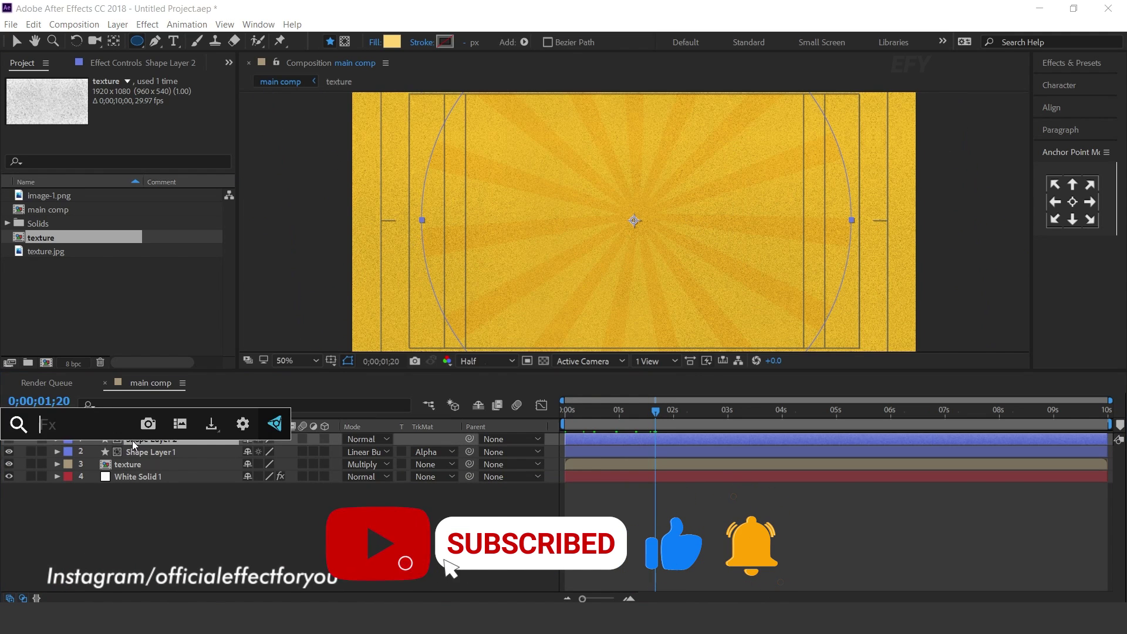
{"action": "type", "text": "fa"}
{"action": "key", "text": "Return"}
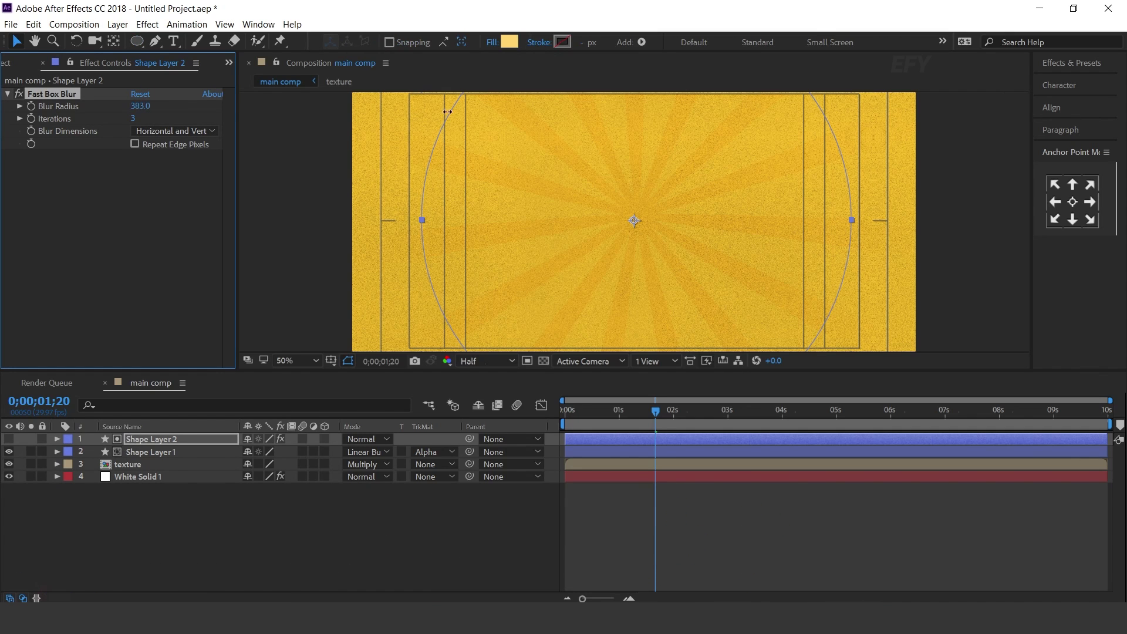
{"action": "left_click_drag", "start_coordinate": [447, 112], "coordinate": [809, 111]}
{"action": "left_click_drag", "start_coordinate": [987, 116], "coordinate": [352, 117]}
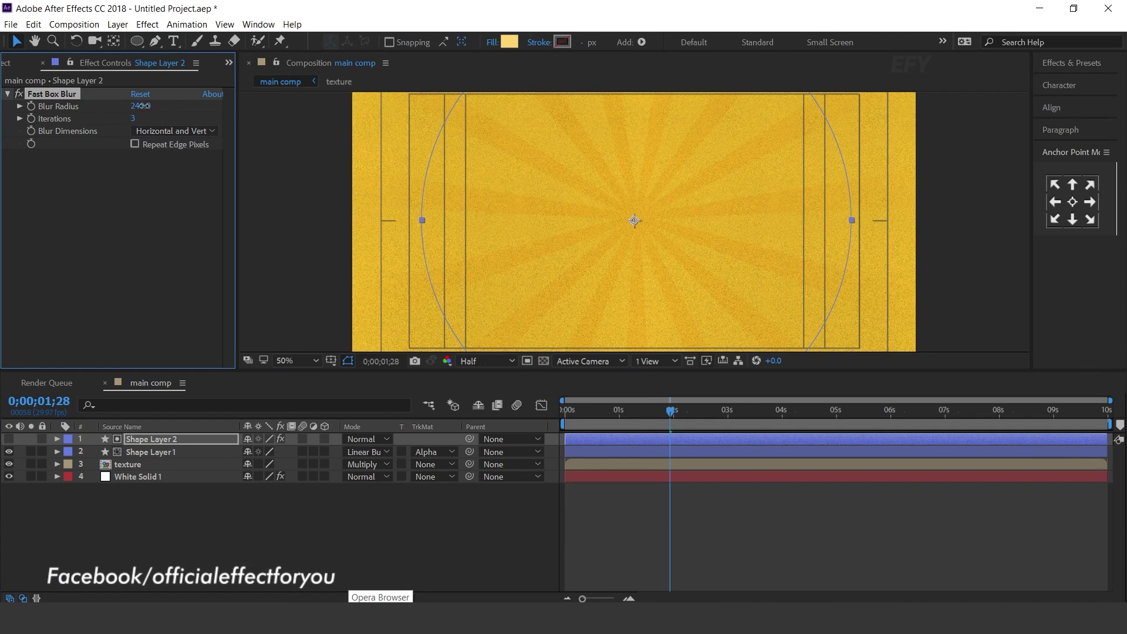
{"action": "left_click", "coordinate": [141, 106]}
{"action": "type", "text": "300"}
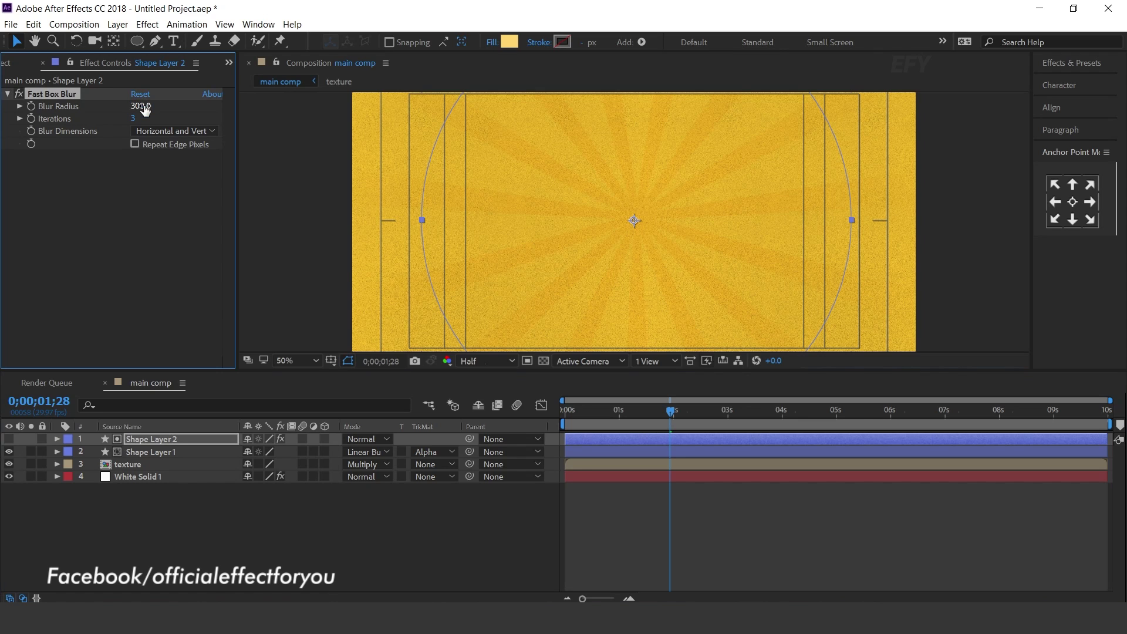
{"action": "key", "text": "Return"}
{"action": "left_click", "coordinate": [354, 507]}
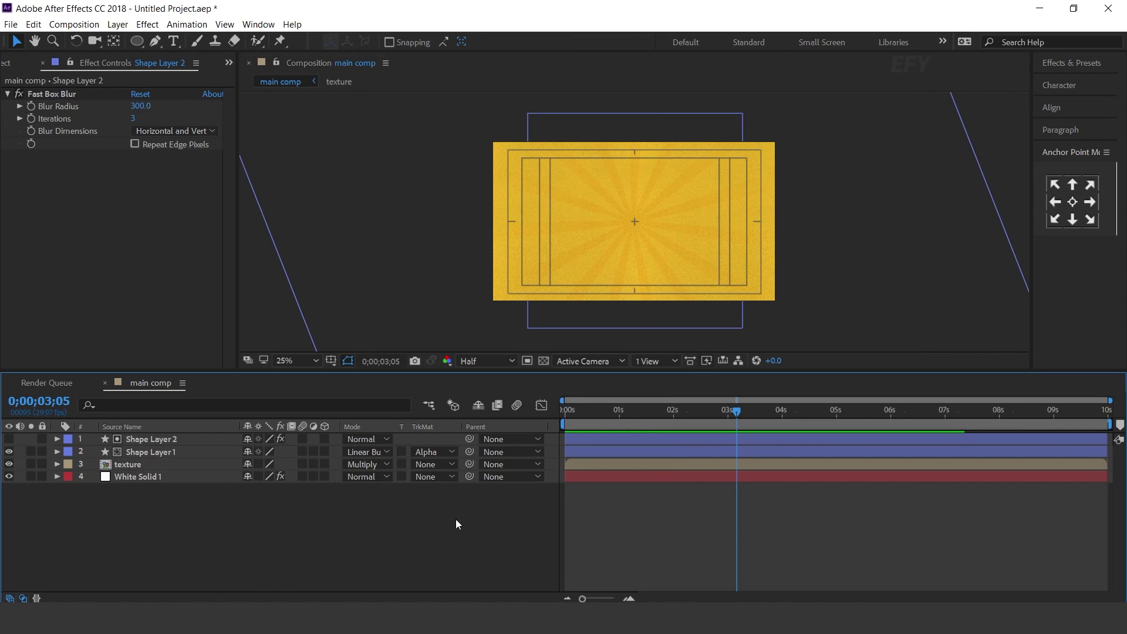
{"action": "left_click_drag", "start_coordinate": [616, 418], "coordinate": [698, 416]}
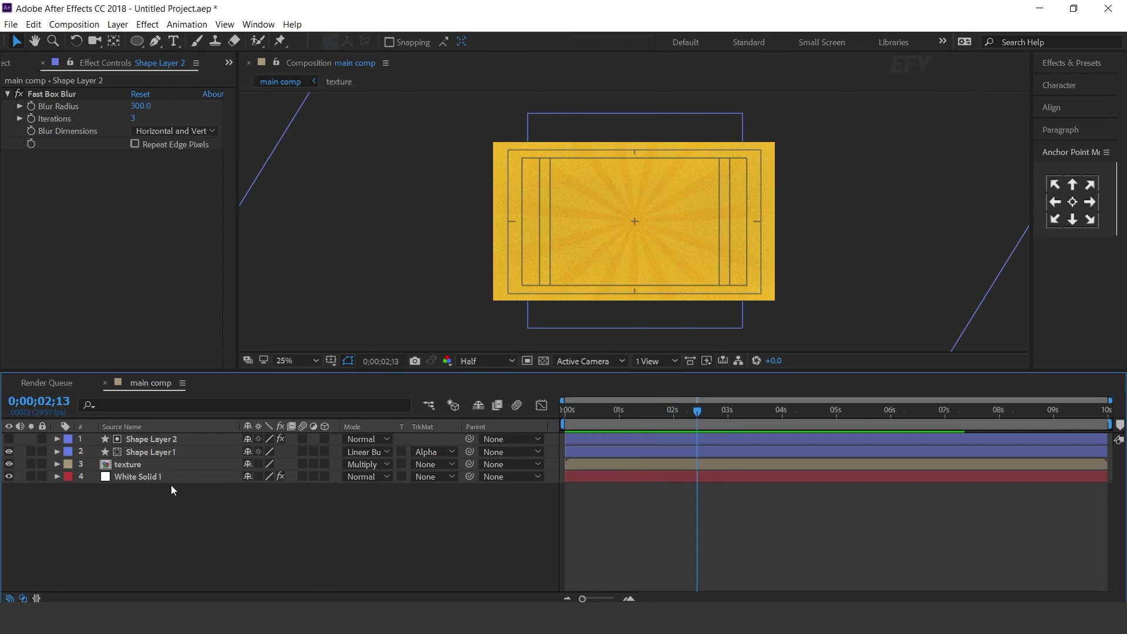
Step: Add a Twist operator to the sunburst shape layer and set its Angle to 68
{"action": "left_click", "coordinate": [158, 451]}
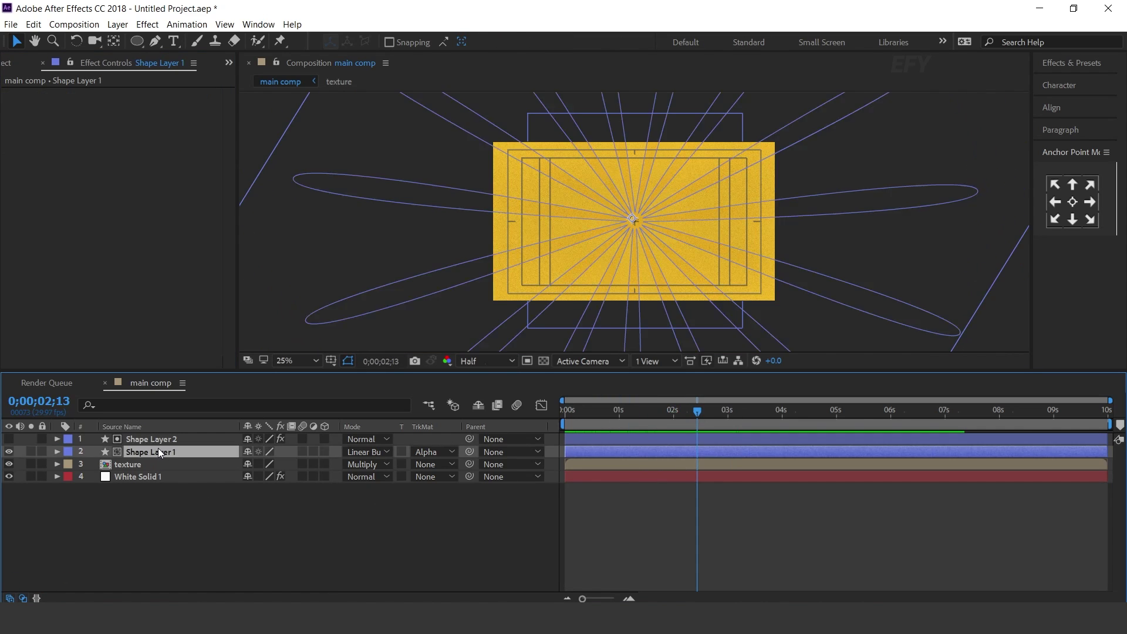
{"action": "left_click", "coordinate": [57, 452]}
{"action": "left_click", "coordinate": [71, 478]}
{"action": "left_click", "coordinate": [84, 464]}
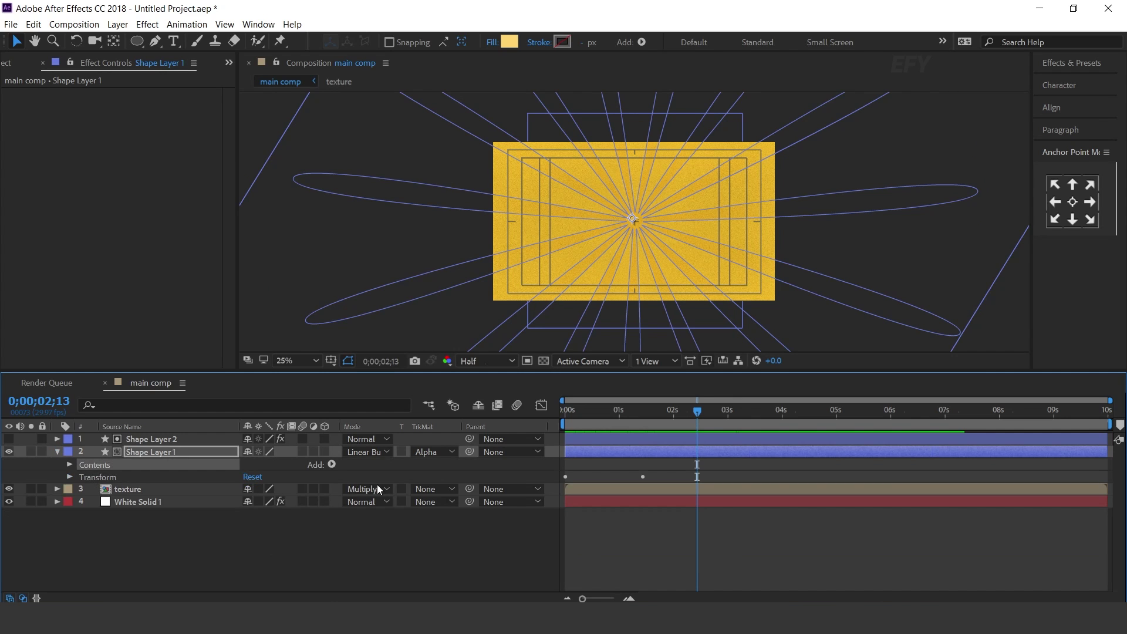
{"action": "left_click", "coordinate": [333, 465]}
{"action": "left_click", "coordinate": [310, 391]}
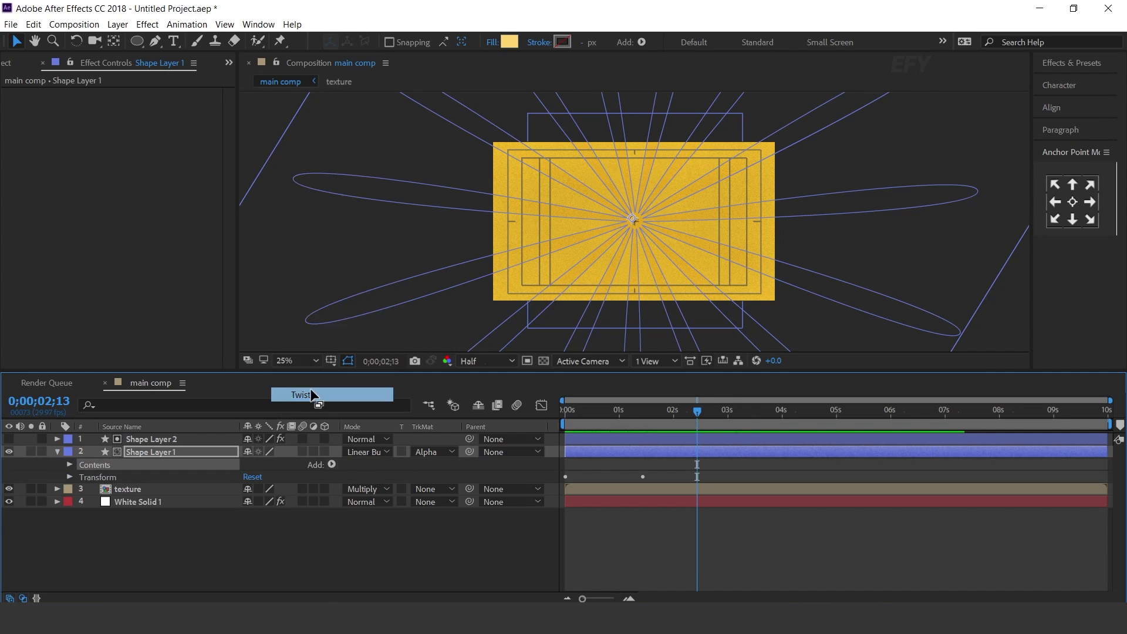
{"action": "key", "text": "period"}
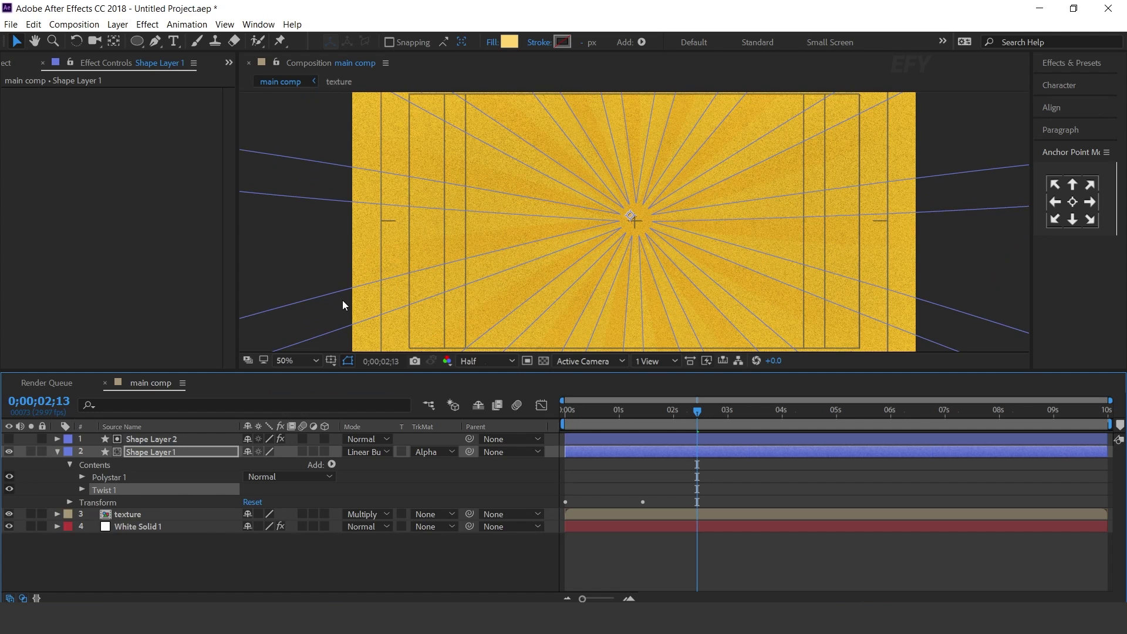
{"action": "left_click", "coordinate": [82, 489]}
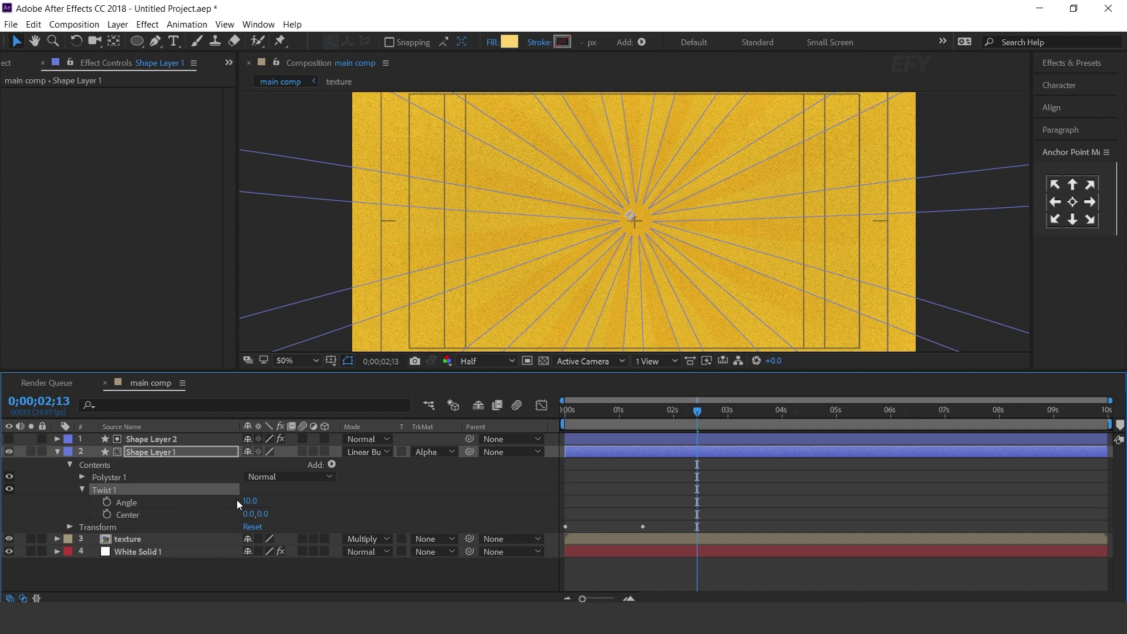
{"action": "left_click_drag", "start_coordinate": [253, 503], "coordinate": [254, 500]}
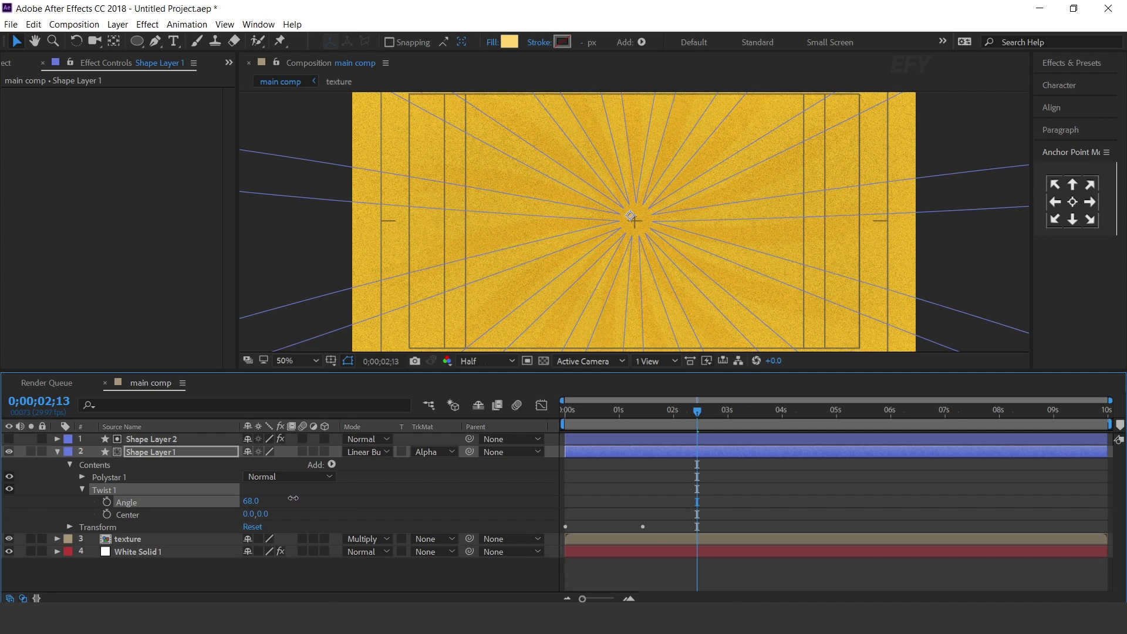
Step: Raise the sunburst layer's Opacity to about 47% and set its Twist Angle to 60
{"action": "left_click", "coordinate": [181, 457]}
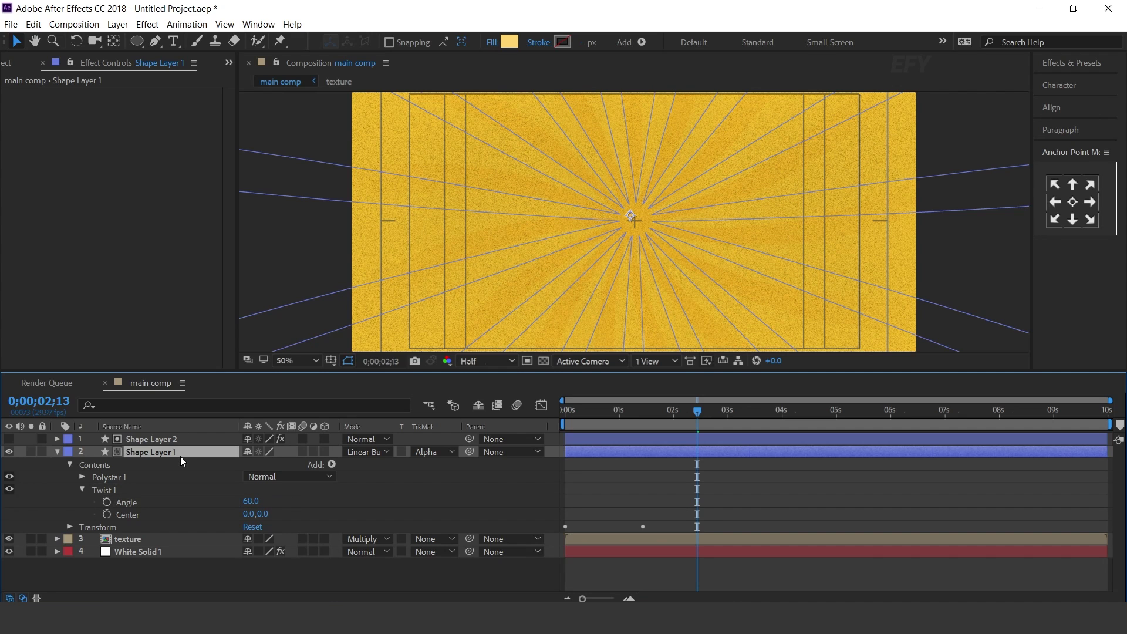
{"action": "key", "text": "ctrl+grave"}
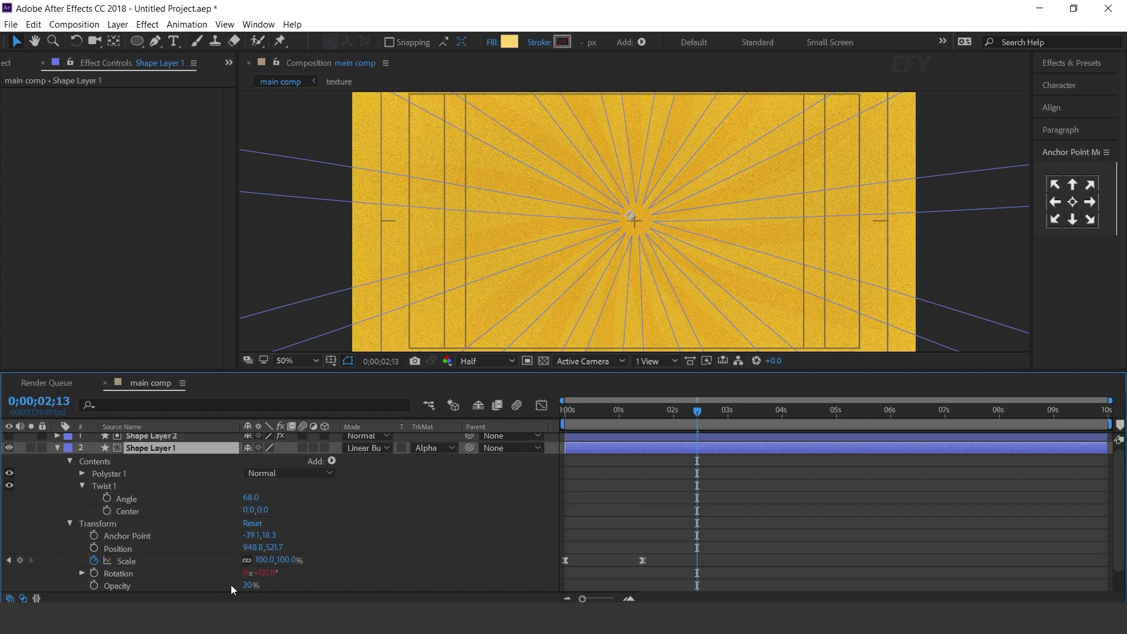
{"action": "left_click_drag", "start_coordinate": [251, 585], "coordinate": [269, 584]}
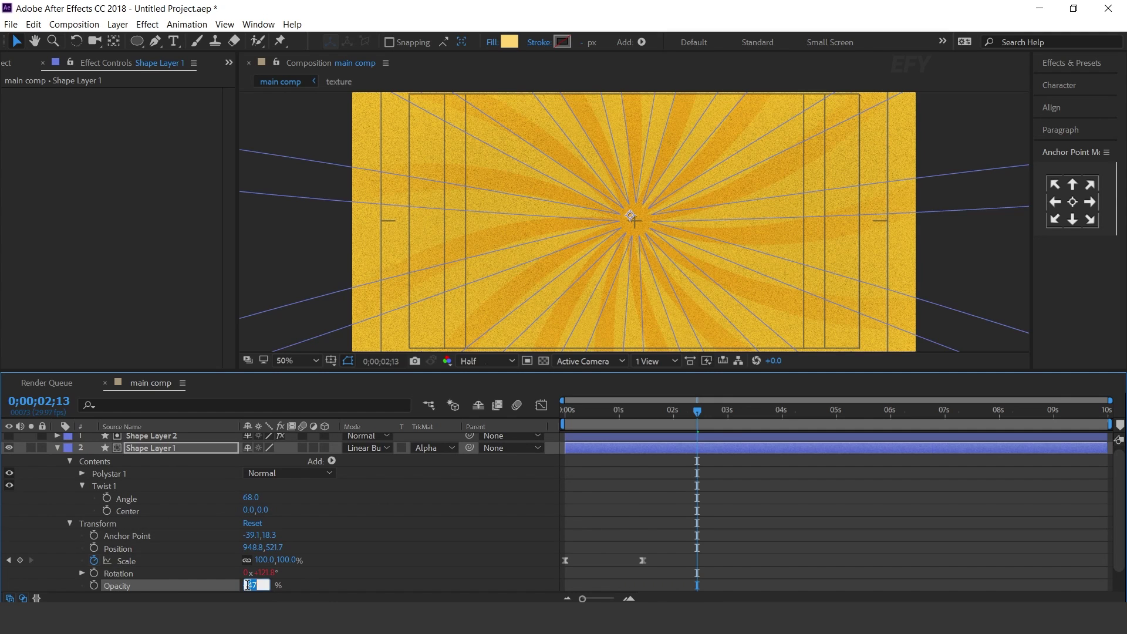
{"action": "left_click", "coordinate": [70, 524]}
Step: Preview the twisted sunburst animation from near the start and scrub to 0;00;02;18
{"action": "left_click", "coordinate": [569, 410]}
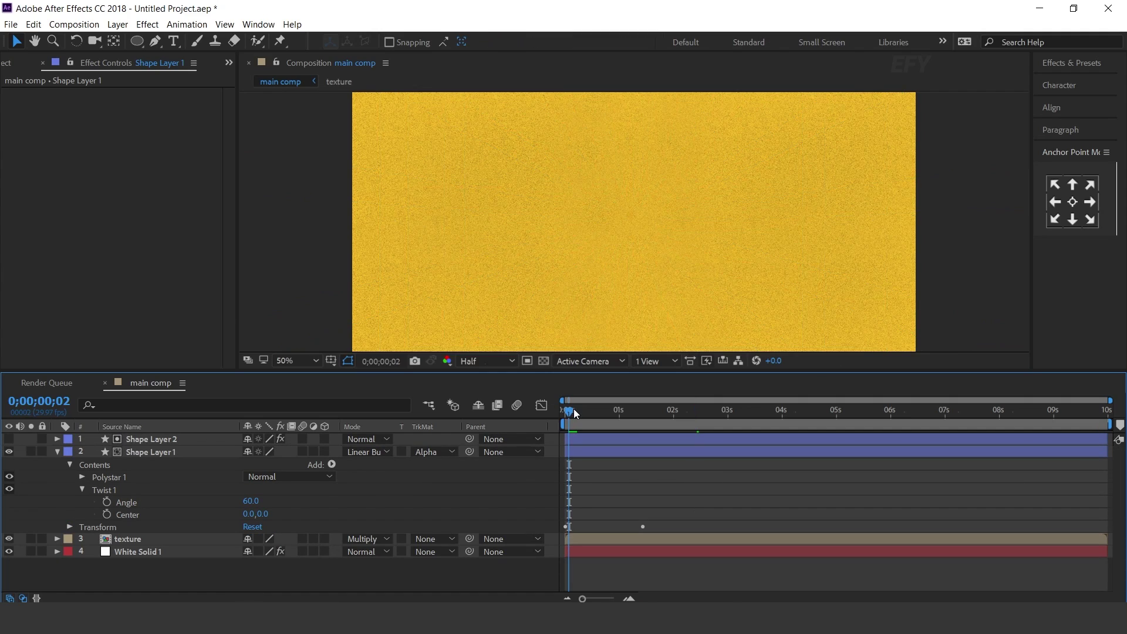
{"action": "key", "text": "space"}
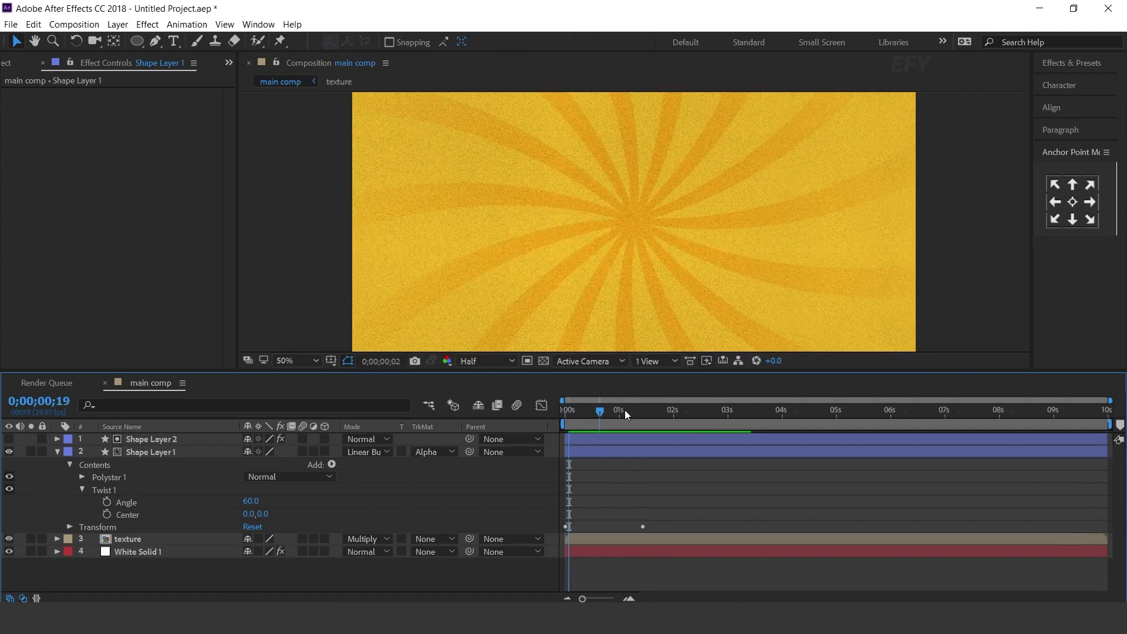
{"action": "left_click_drag", "start_coordinate": [625, 410], "coordinate": [706, 411]}
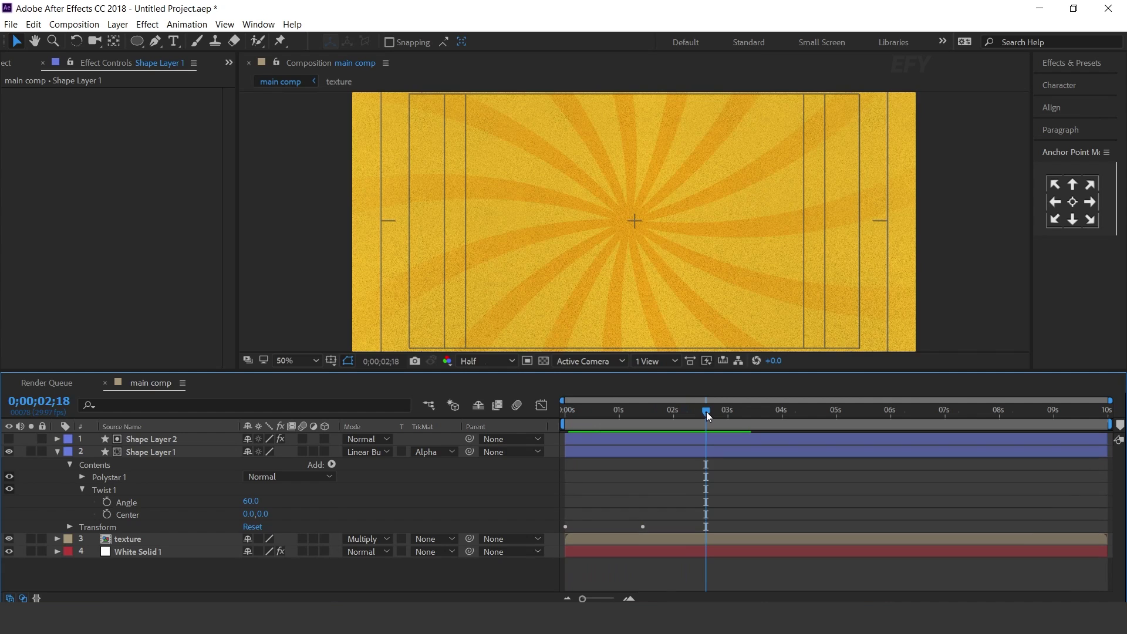
Step: Add Old Film effects.mp4 as the topmost layer of the main comp and set its blending mode to Screen
{"action": "left_click", "coordinate": [57, 452]}
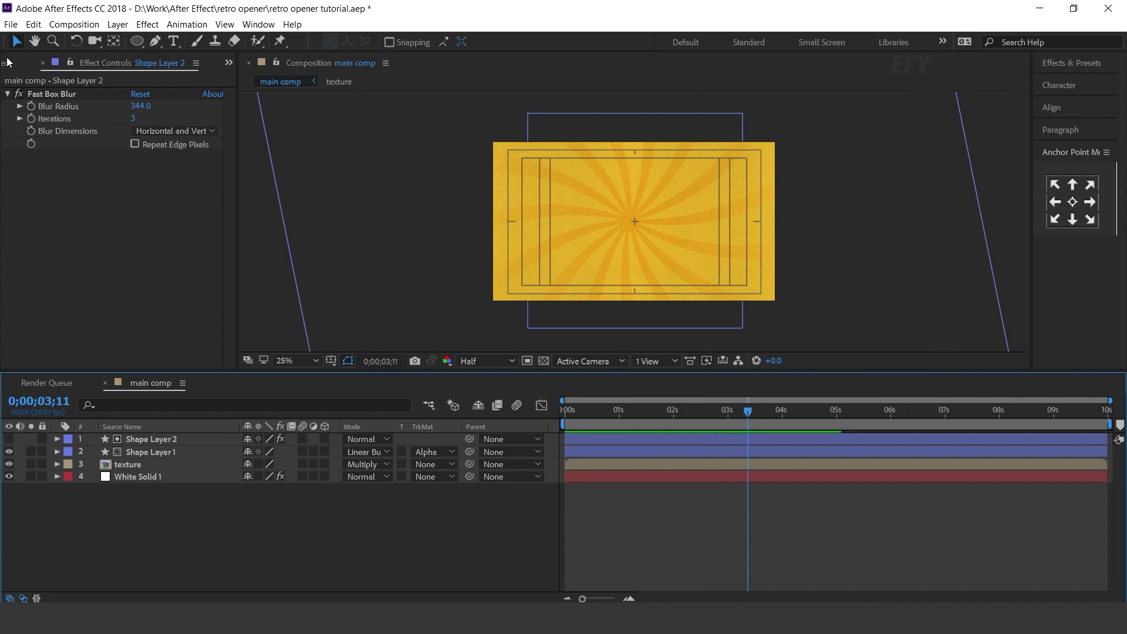
{"action": "left_click", "coordinate": [7, 61]}
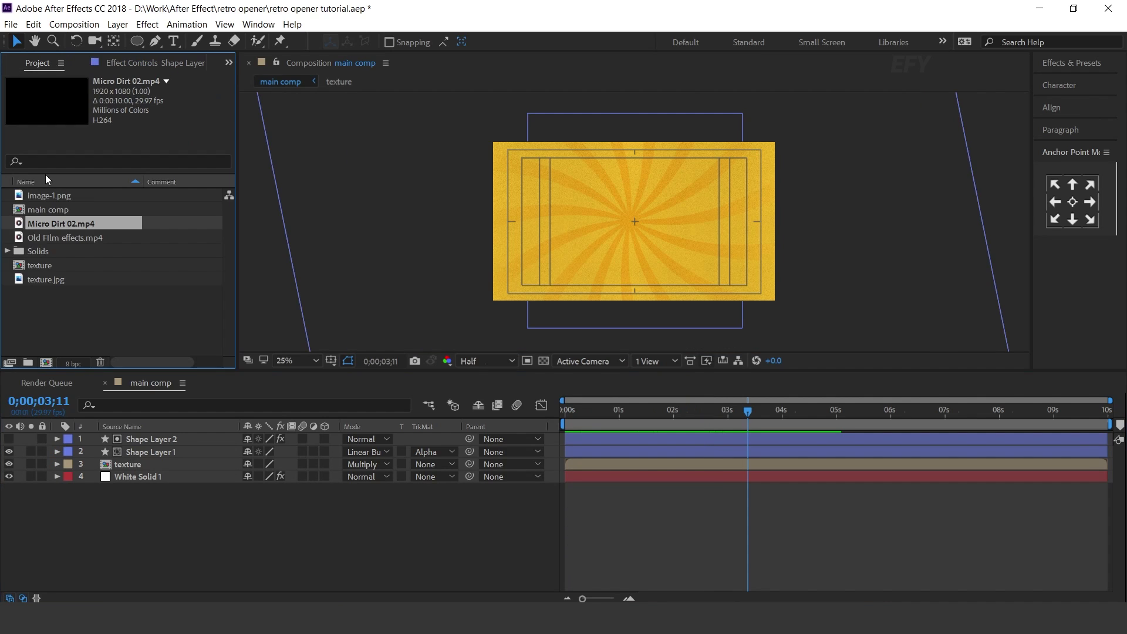
{"action": "left_click", "coordinate": [97, 316]}
{"action": "left_click", "coordinate": [62, 238]}
{"action": "left_click_drag", "start_coordinate": [62, 240], "coordinate": [178, 434]}
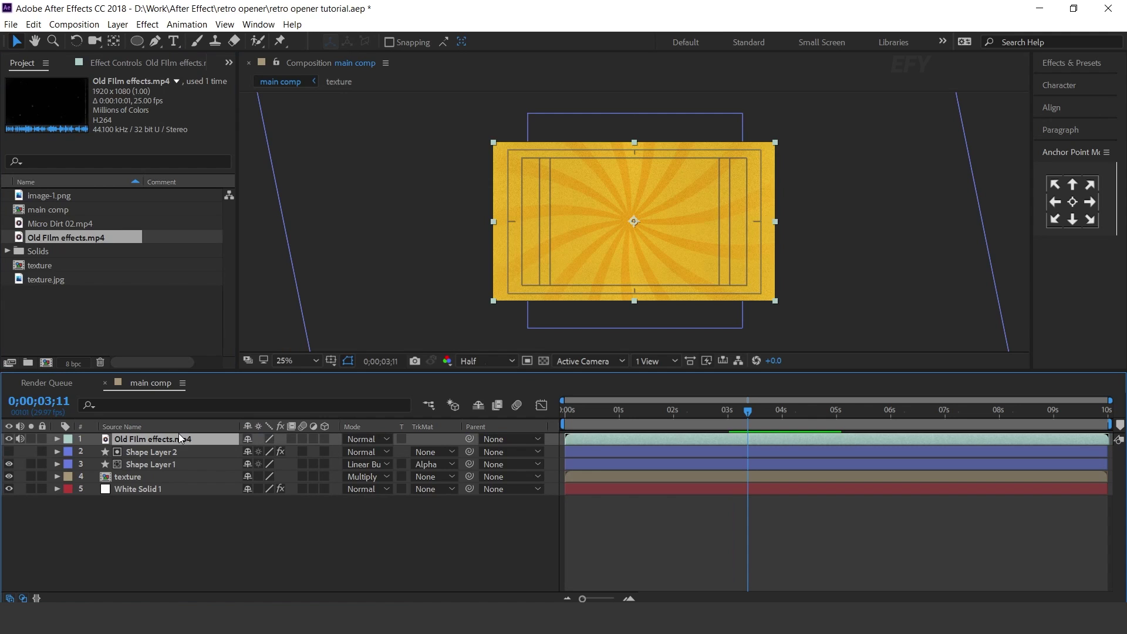
{"action": "left_click", "coordinate": [368, 439]}
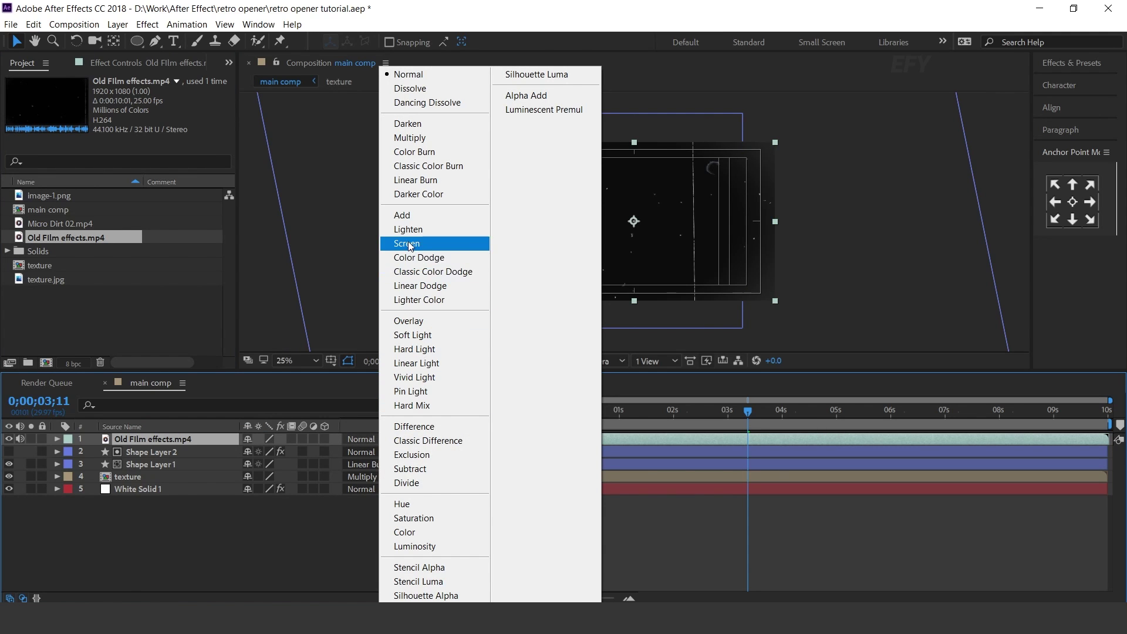
{"action": "left_click", "coordinate": [435, 243]}
{"action": "key", "text": "period"}
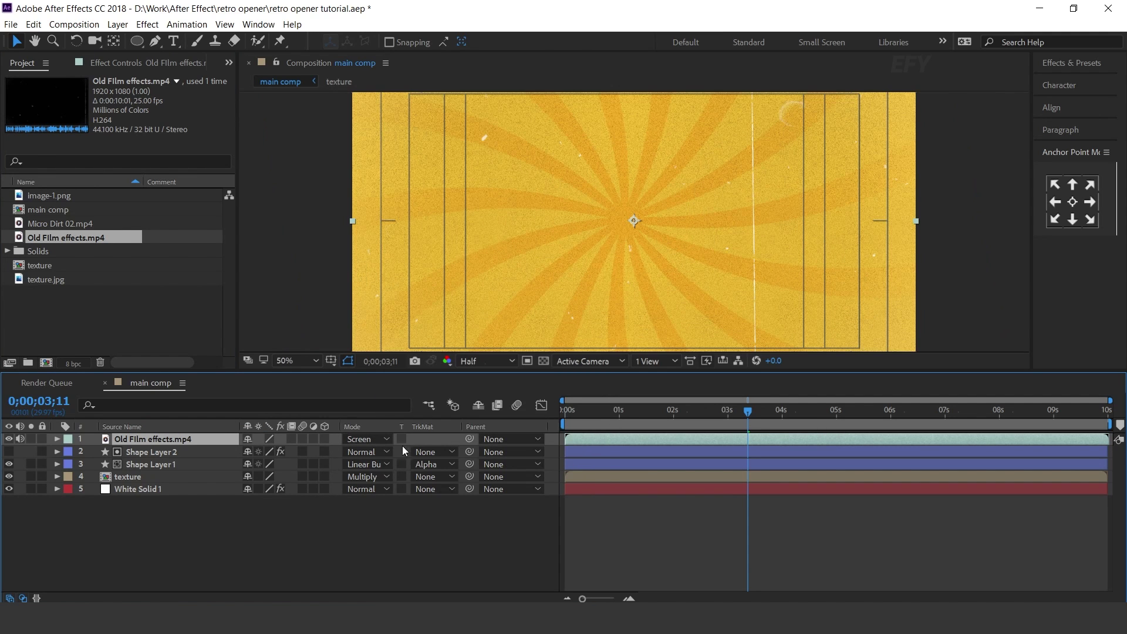
Step: Lower the Opacity of the Old Film effects.mp4 layer to about 60%
{"action": "key", "text": "t"}
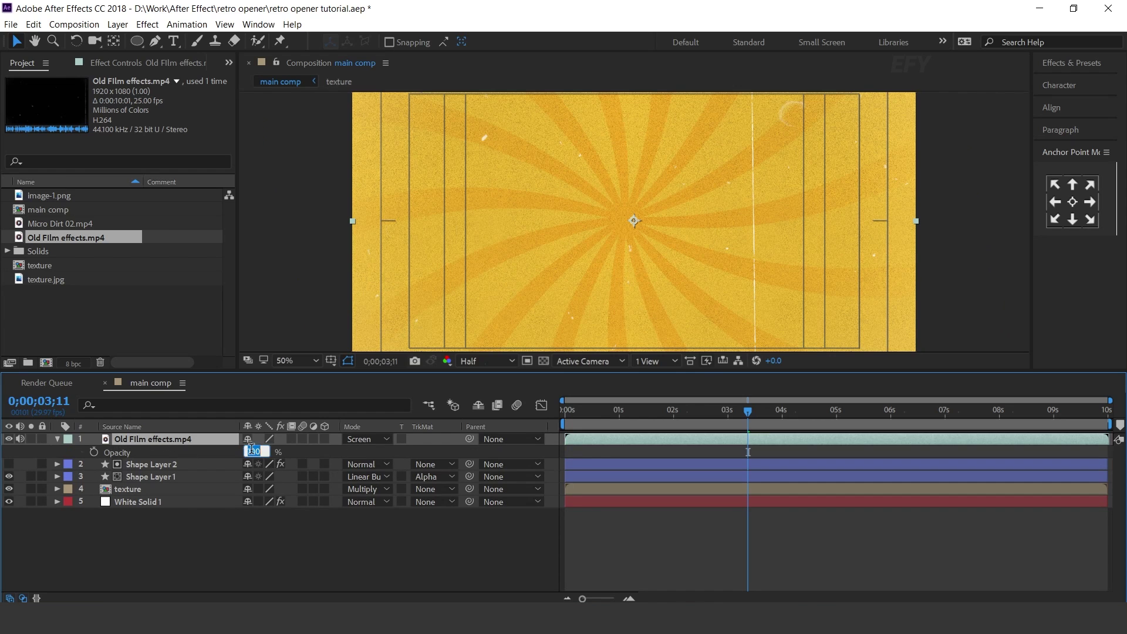
{"action": "key", "text": "Return"}
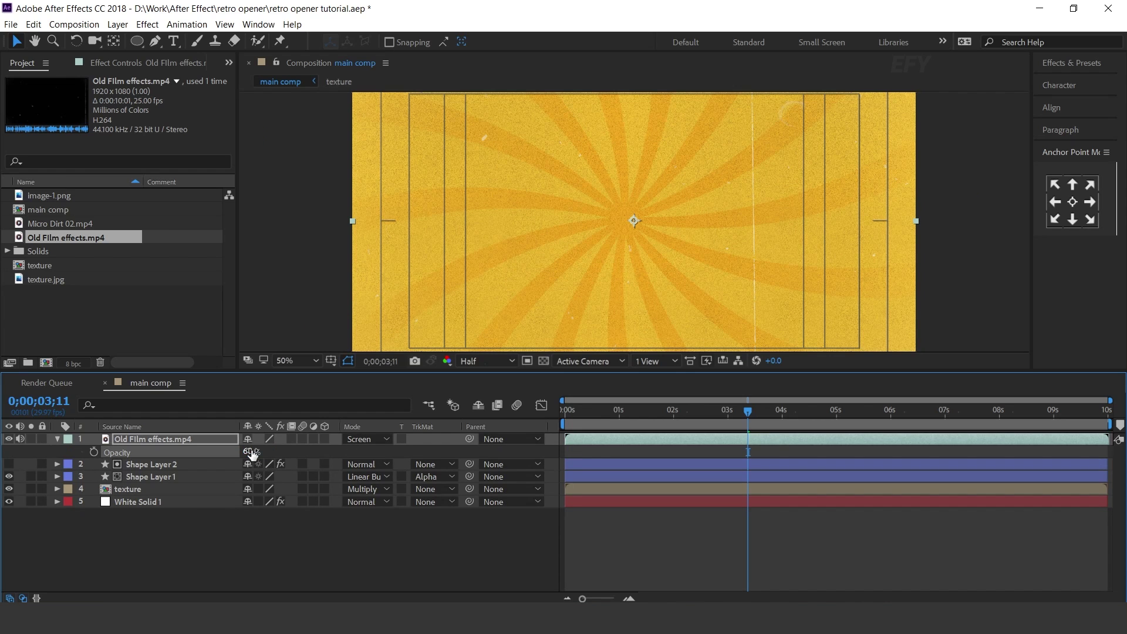
{"action": "left_click", "coordinate": [57, 439]}
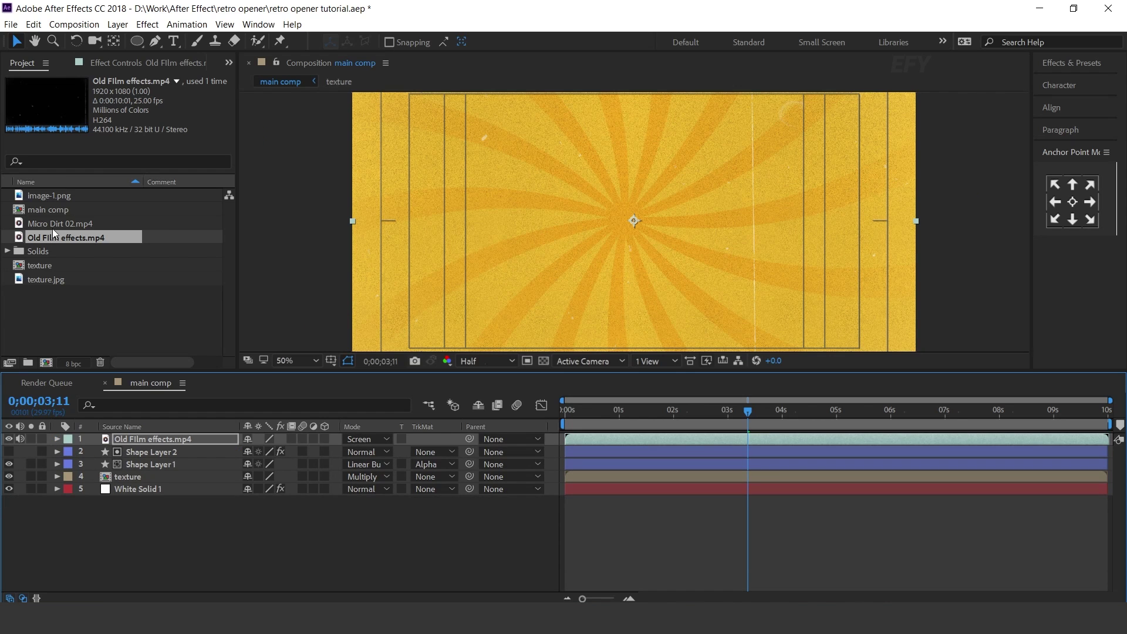
Step: Add Micro Dirt 02.mp4 above the old film layer, set its blending mode to Screen and scrub through the result
{"action": "left_click_drag", "start_coordinate": [49, 226], "coordinate": [166, 437]}
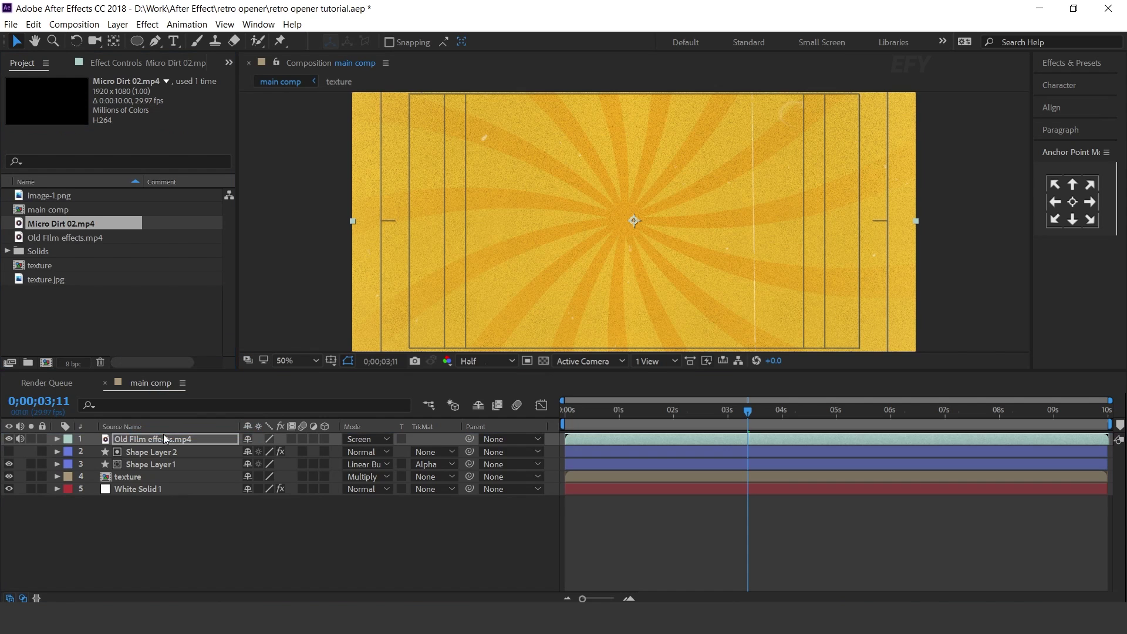
{"action": "left_click", "coordinate": [358, 439]}
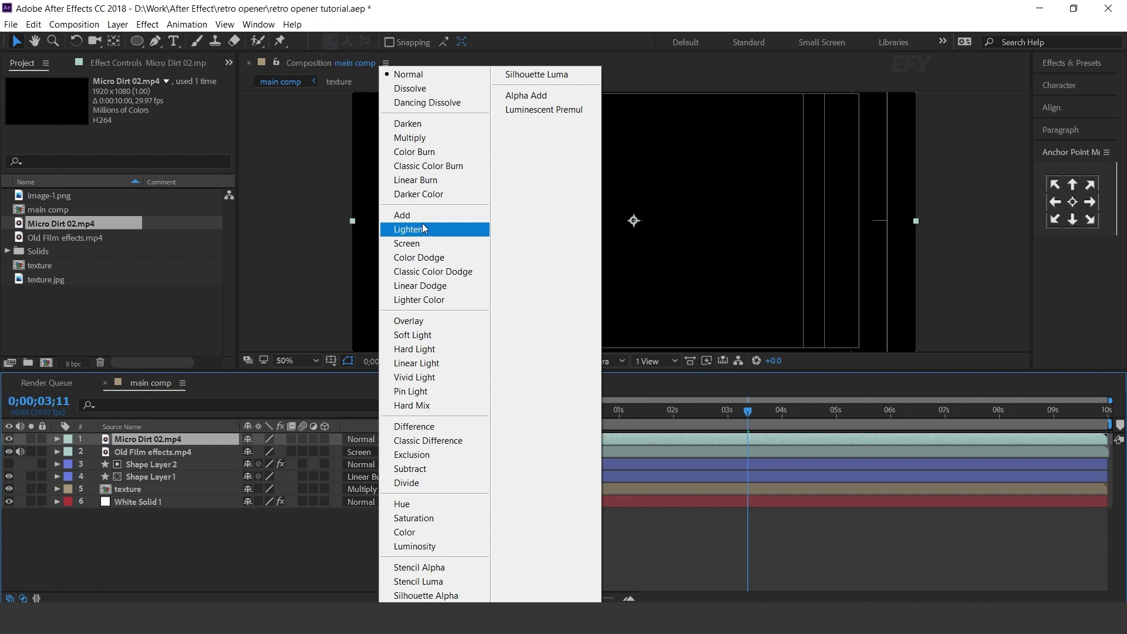
{"action": "left_click", "coordinate": [417, 243]}
{"action": "left_click", "coordinate": [449, 547]}
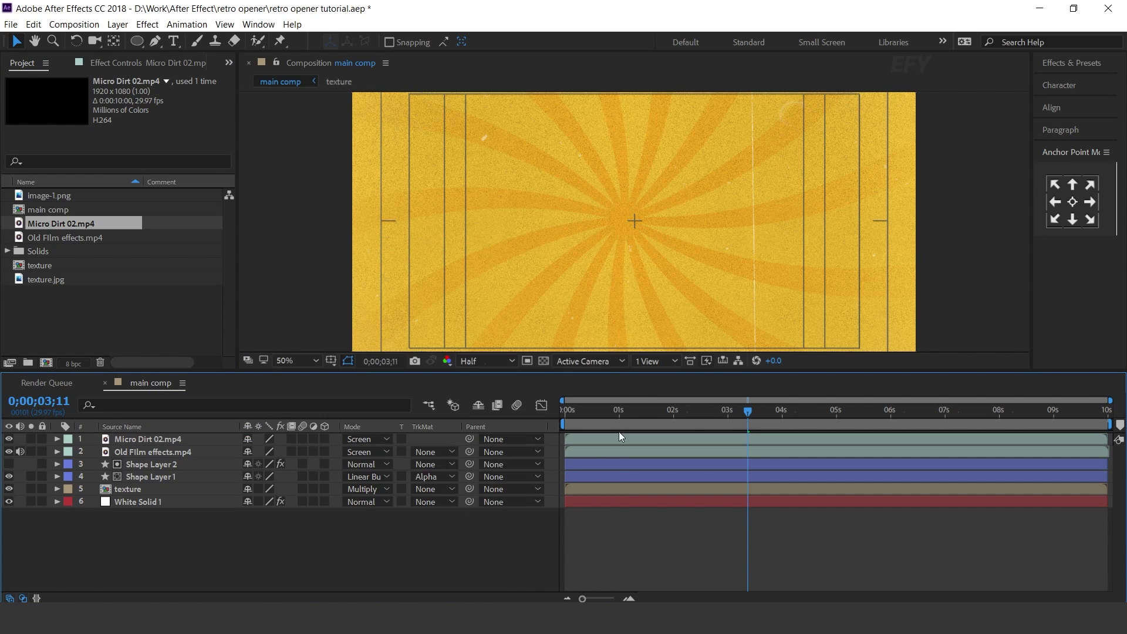
{"action": "left_click_drag", "start_coordinate": [598, 414], "coordinate": [747, 411]}
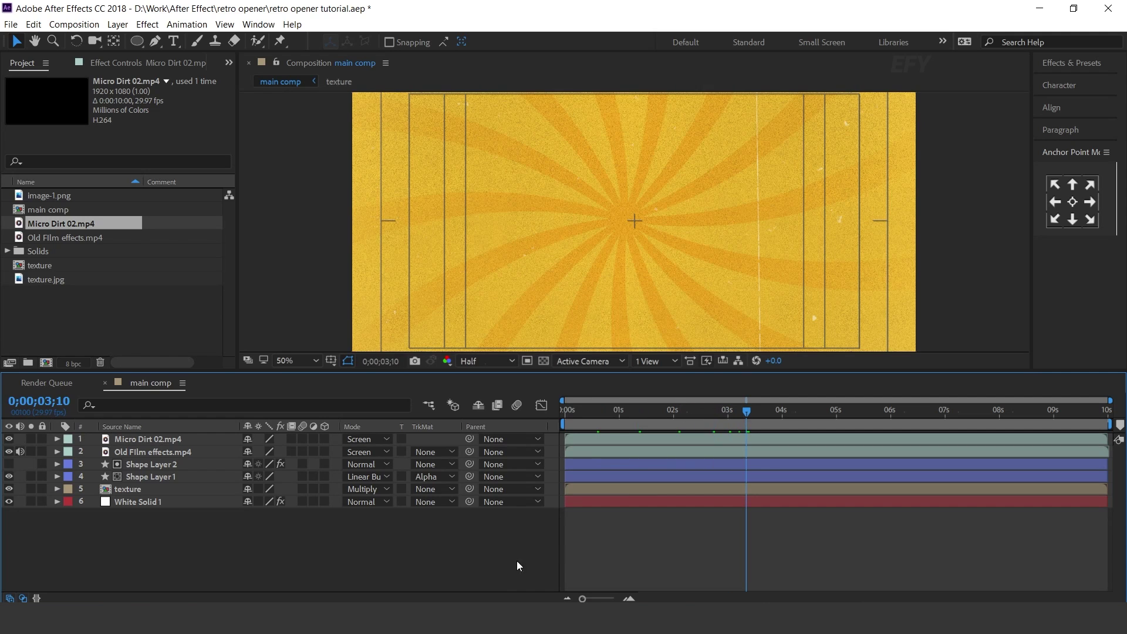
Step: Set up the Ellipse tool with the fill set to None and a dark red stroke colour
{"action": "key", "text": "comma"}
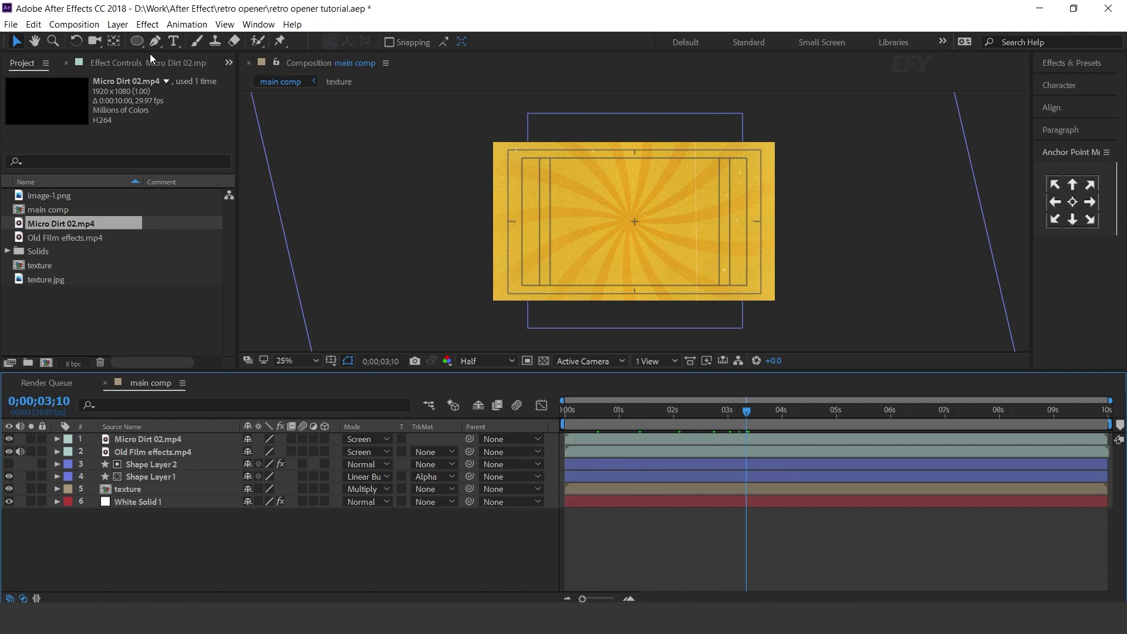
{"action": "left_click", "coordinate": [136, 41]}
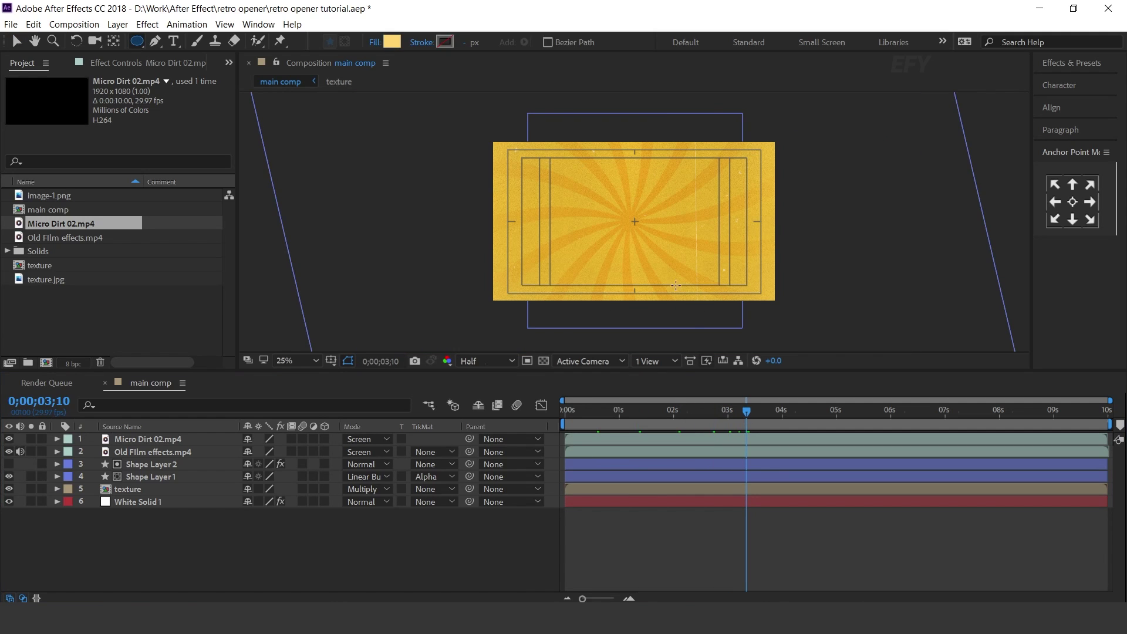
{"action": "left_click", "coordinate": [373, 42]}
{"action": "left_click", "coordinate": [176, 100]}
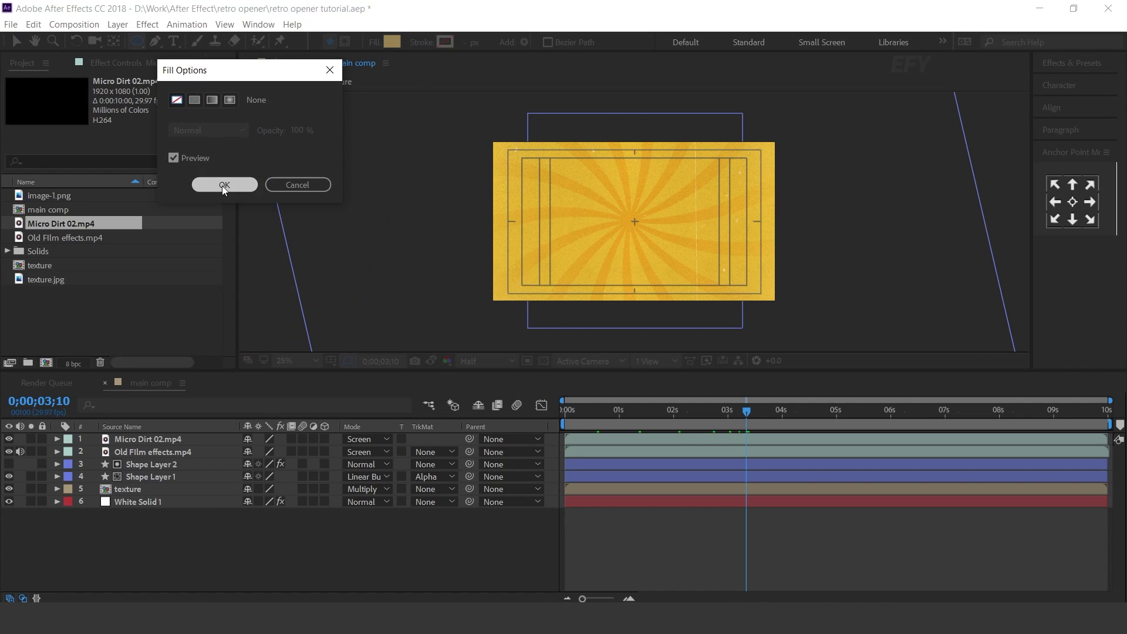
{"action": "left_click", "coordinate": [224, 185]}
{"action": "left_click", "coordinate": [445, 42]}
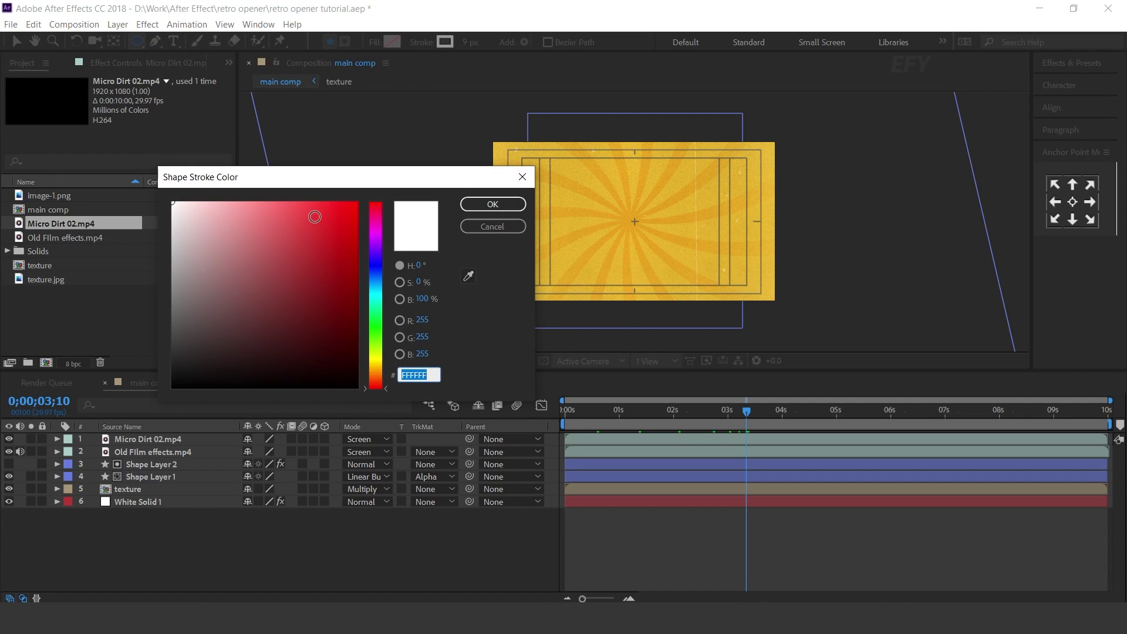
{"action": "left_click_drag", "start_coordinate": [315, 219], "coordinate": [330, 244]}
{"action": "left_click", "coordinate": [493, 204]}
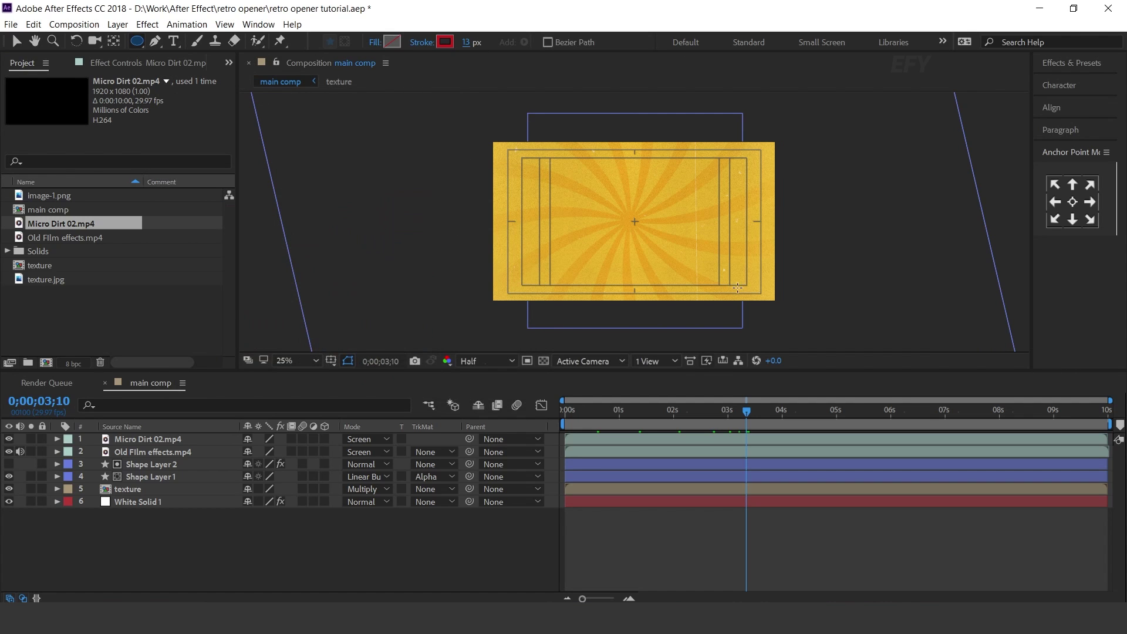
Step: Draw a circle from the centre of the composition on a new shape layer and set its stroke width to 50 px
{"action": "left_click_drag", "start_coordinate": [635, 221], "coordinate": [669, 248]}
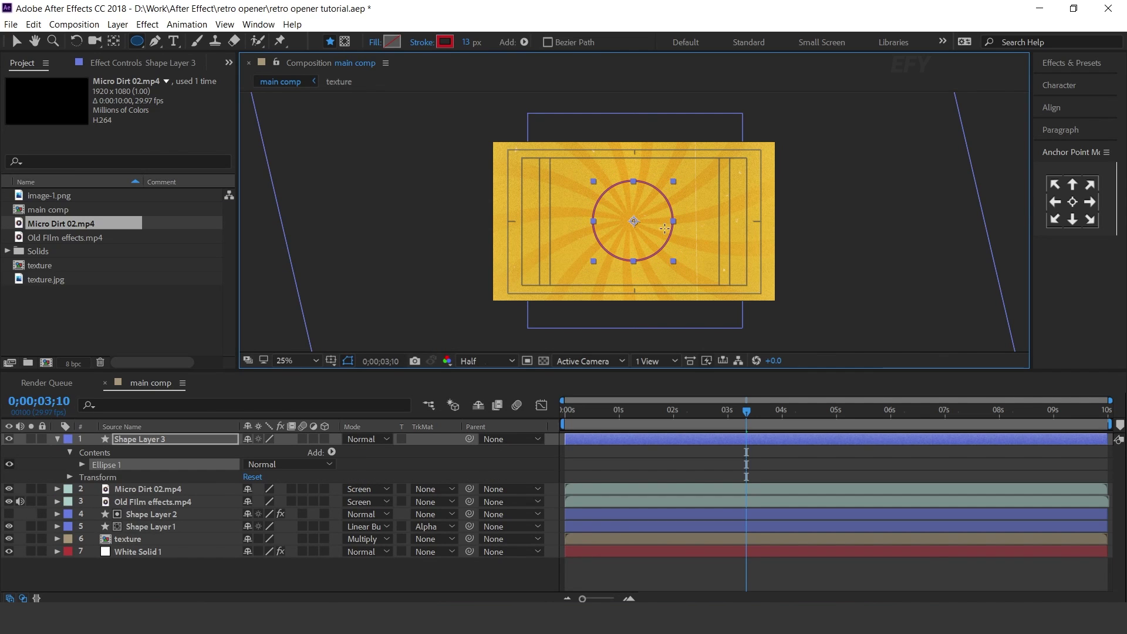
{"action": "key", "text": "period"}
{"action": "left_click_drag", "start_coordinate": [466, 45], "coordinate": [498, 46]}
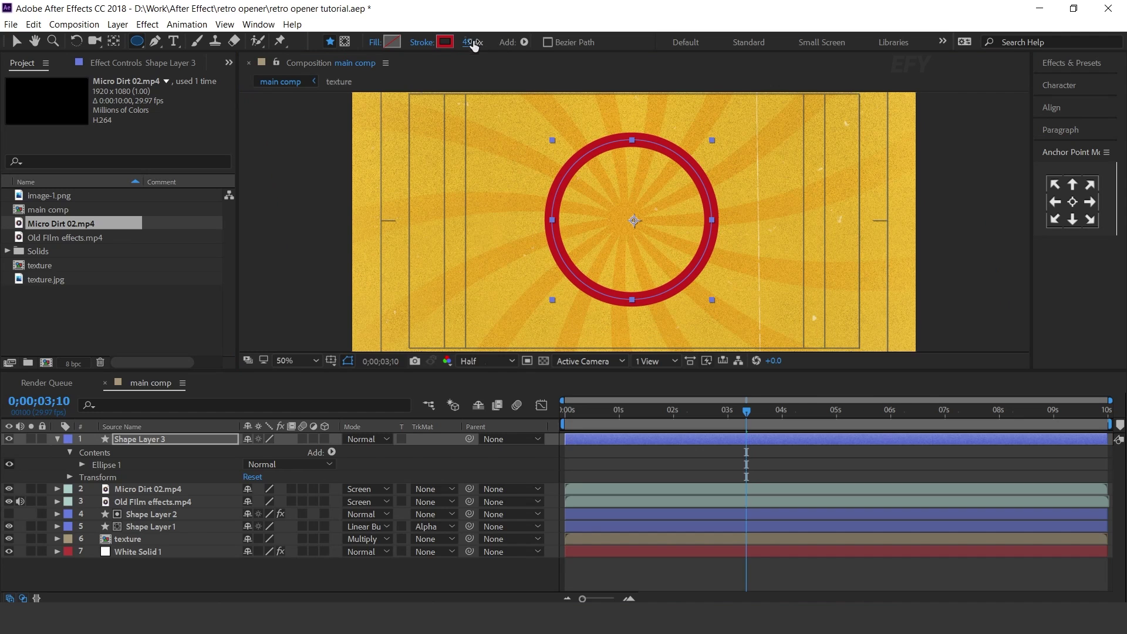
{"action": "left_click", "coordinate": [473, 45]}
{"action": "type", "text": "50"}
{"action": "key", "text": "Return"}
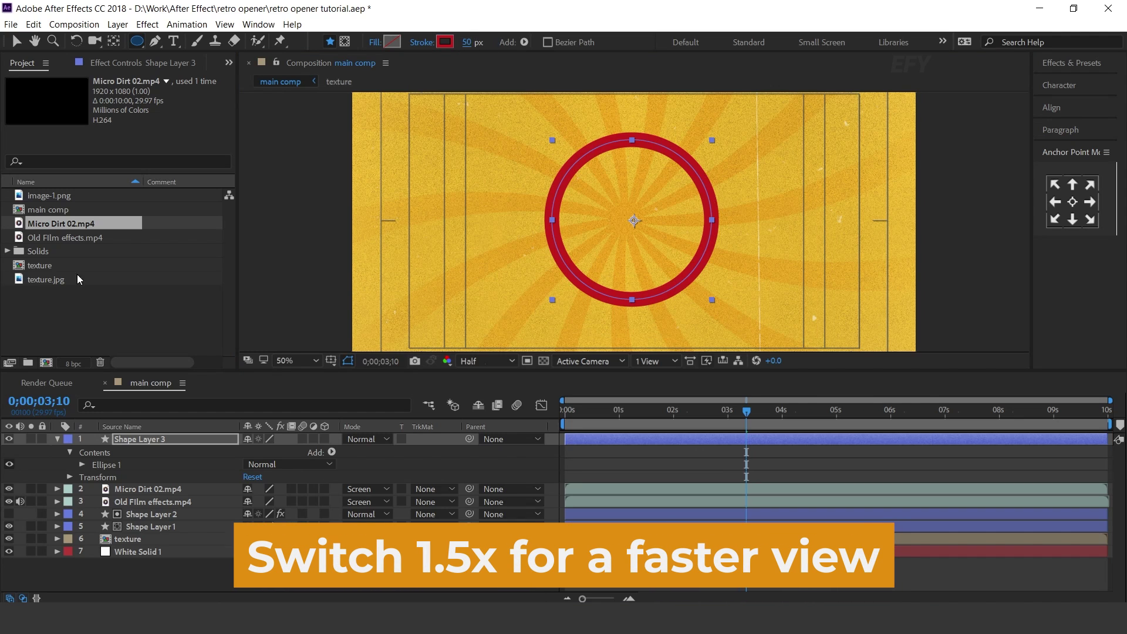
Step: Add Trim Paths to the red circle layer and expand its properties
{"action": "left_click", "coordinate": [146, 453]}
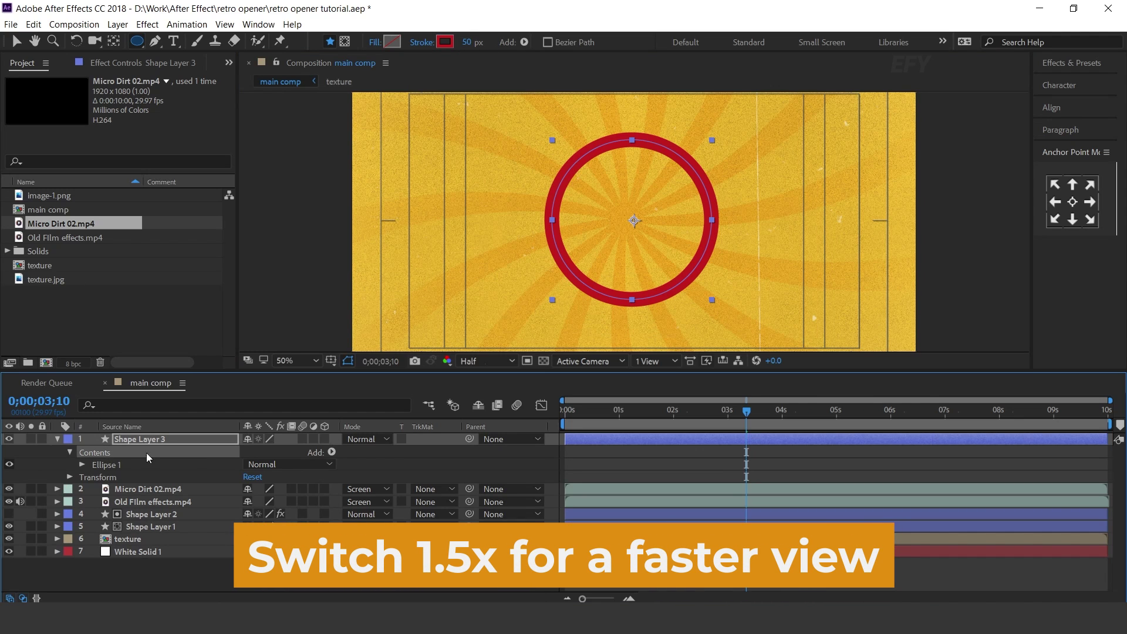
{"action": "left_click", "coordinate": [332, 453]}
{"action": "left_click", "coordinate": [325, 371]}
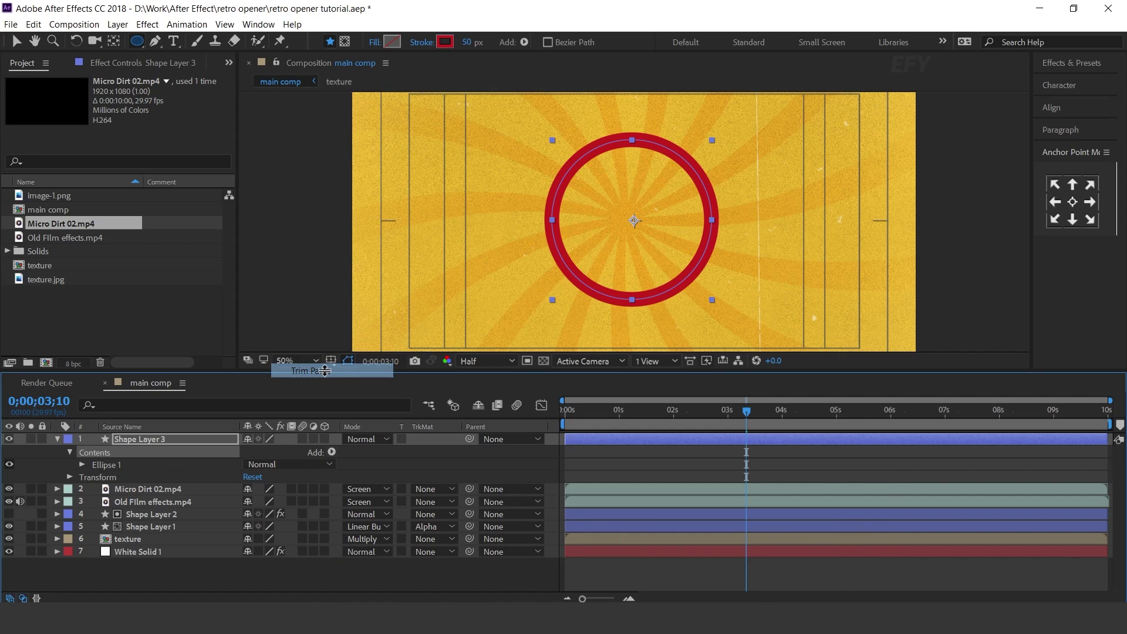
{"action": "left_click", "coordinate": [82, 478]}
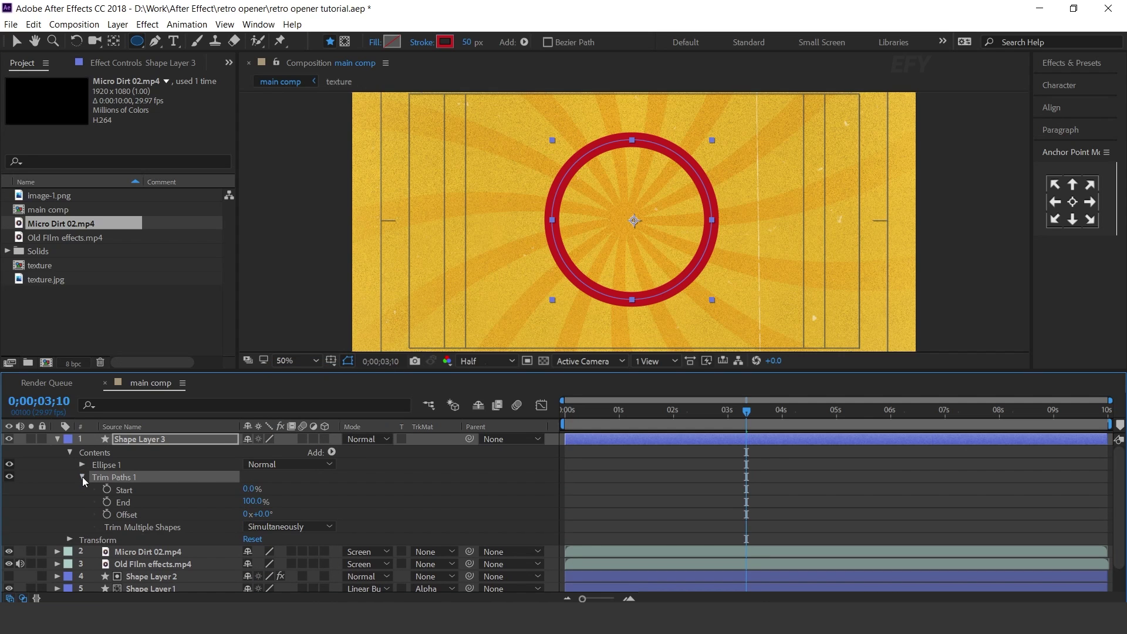
Step: Keyframe the circle's Trim Paths Start from 100% at 0;00;00;00 to 0% at 0;00;01;00 and preview it
{"action": "key", "text": "Home"}
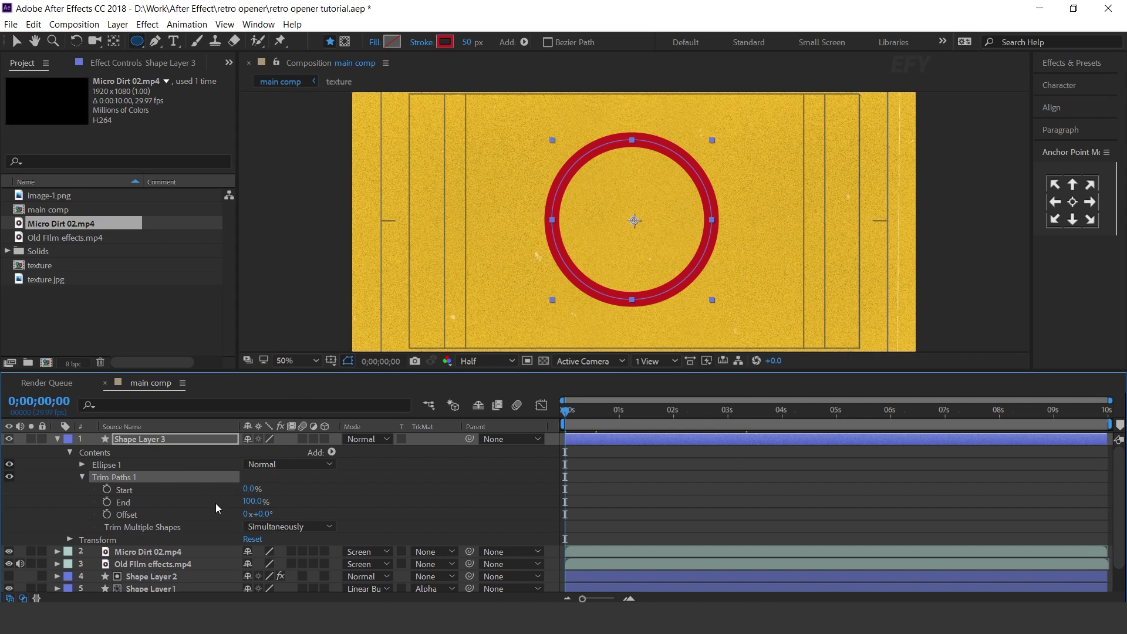
{"action": "left_click_drag", "start_coordinate": [252, 489], "coordinate": [427, 490]}
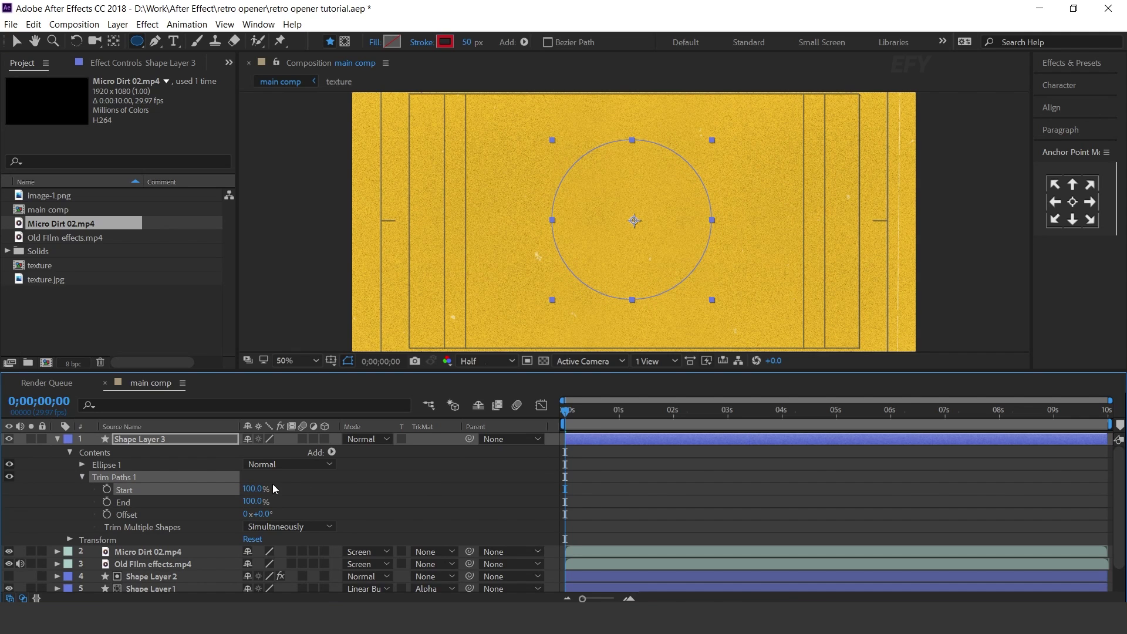
{"action": "left_click_drag", "start_coordinate": [253, 489], "coordinate": [314, 492]}
{"action": "left_click", "coordinate": [619, 415]}
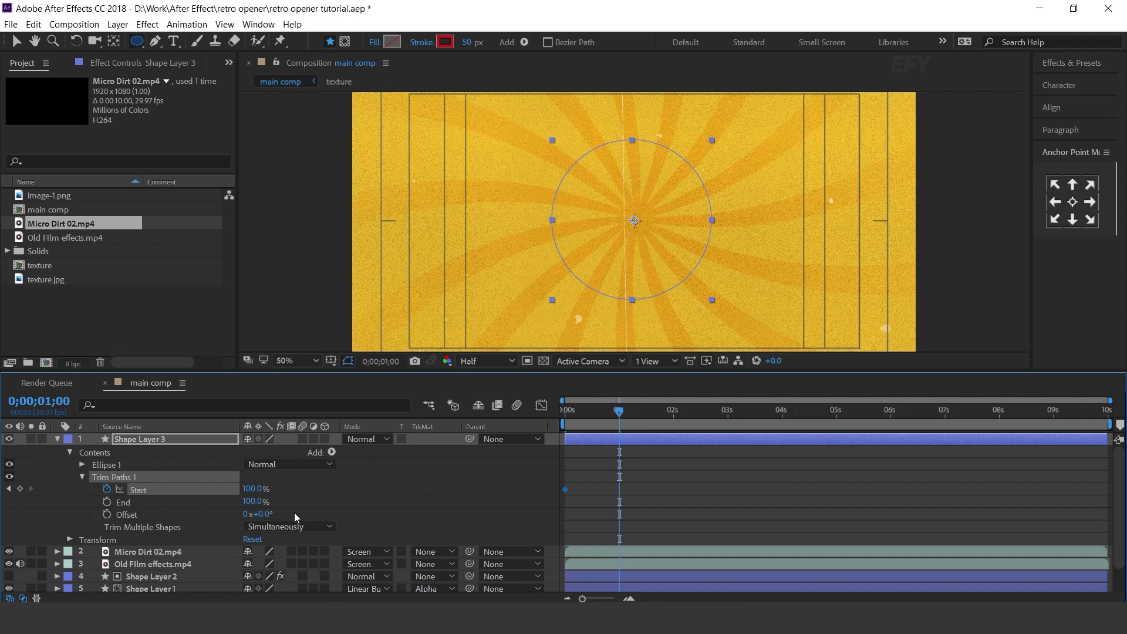
{"action": "left_click_drag", "start_coordinate": [255, 490], "coordinate": [29, 514]}
{"action": "left_click_drag", "start_coordinate": [589, 414], "coordinate": [471, 417]}
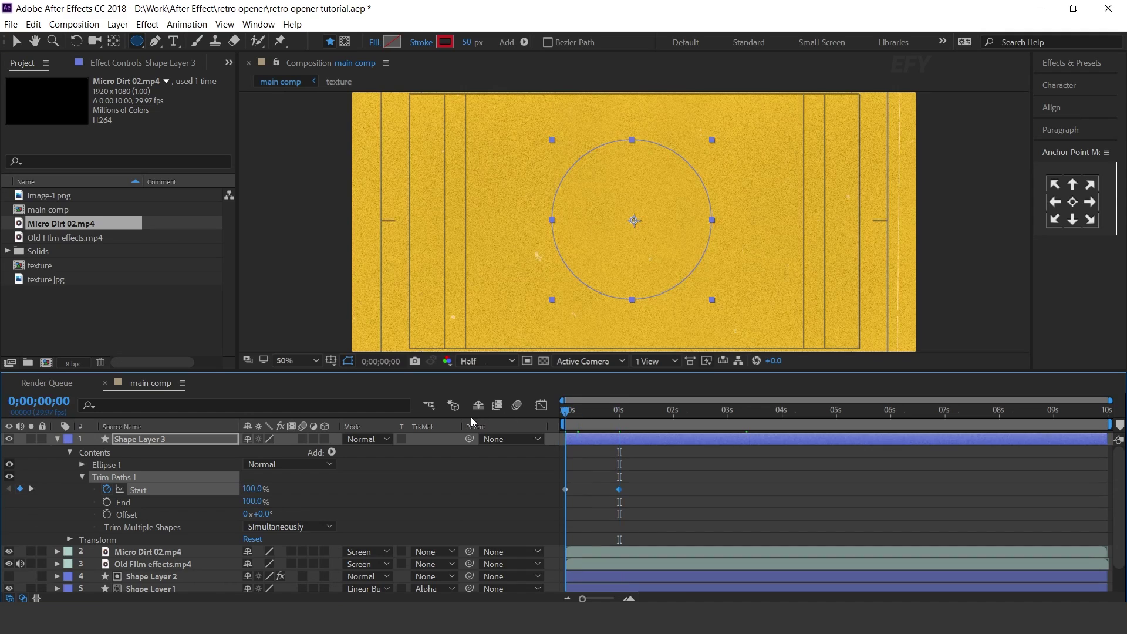
{"action": "key", "text": "space"}
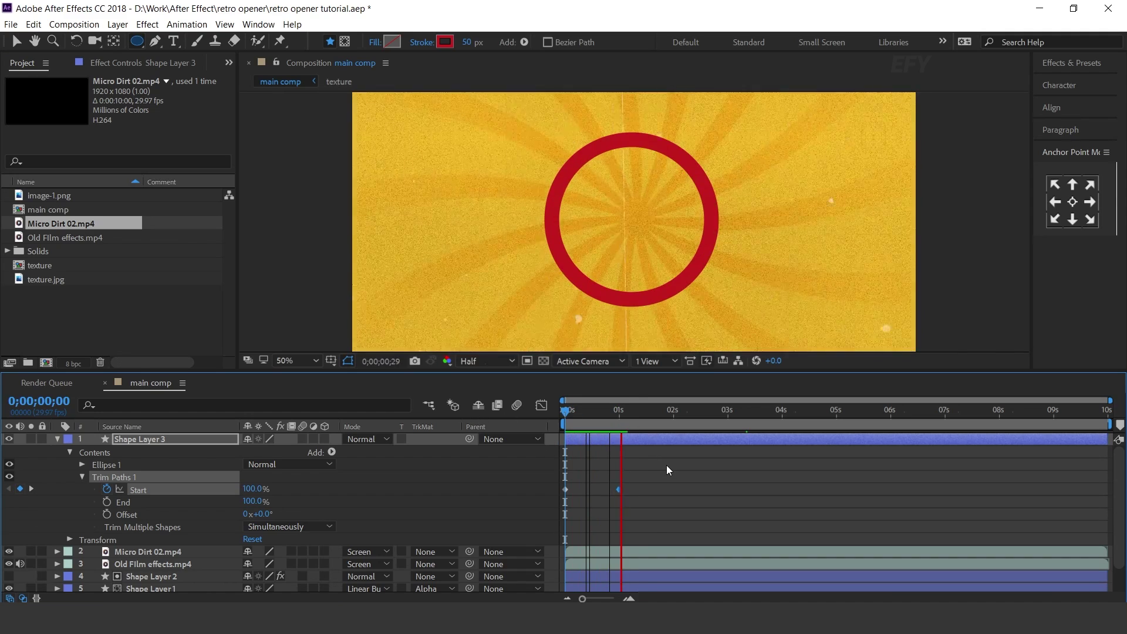
Step: Apply Easy Ease to both Trim Paths Start keyframes, extend the final keyframe's easing in the speed graph and preview the motion
{"action": "left_click_drag", "start_coordinate": [653, 469], "coordinate": [623, 491]}
{"action": "right_click", "coordinate": [620, 490]}
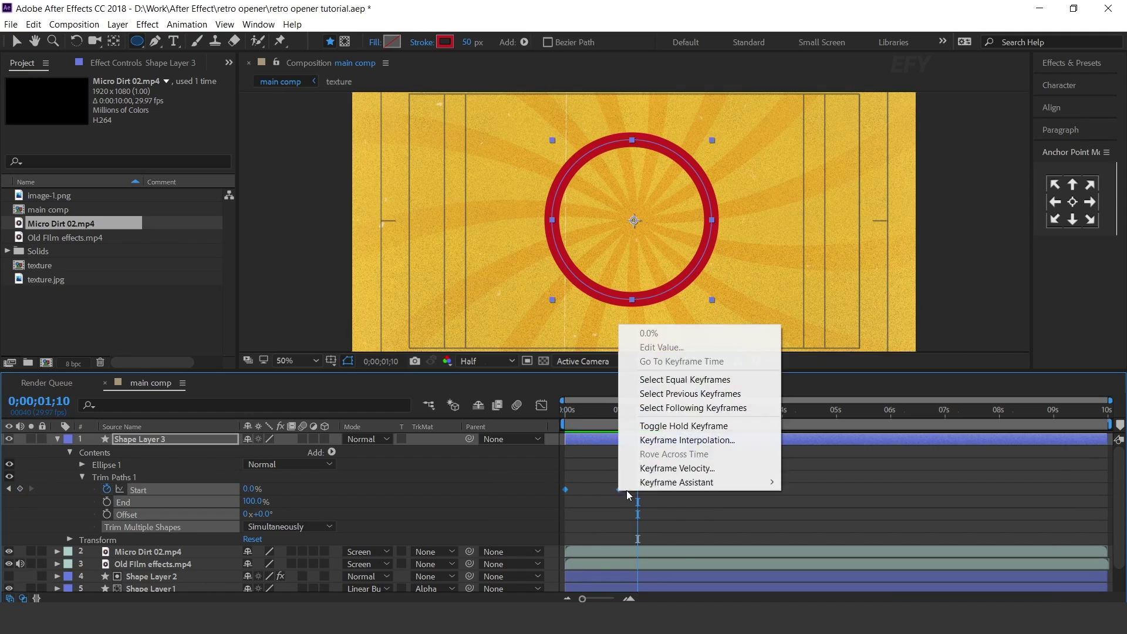
{"action": "mouse_move", "coordinate": [734, 483]}
{"action": "left_click", "coordinate": [831, 523]}
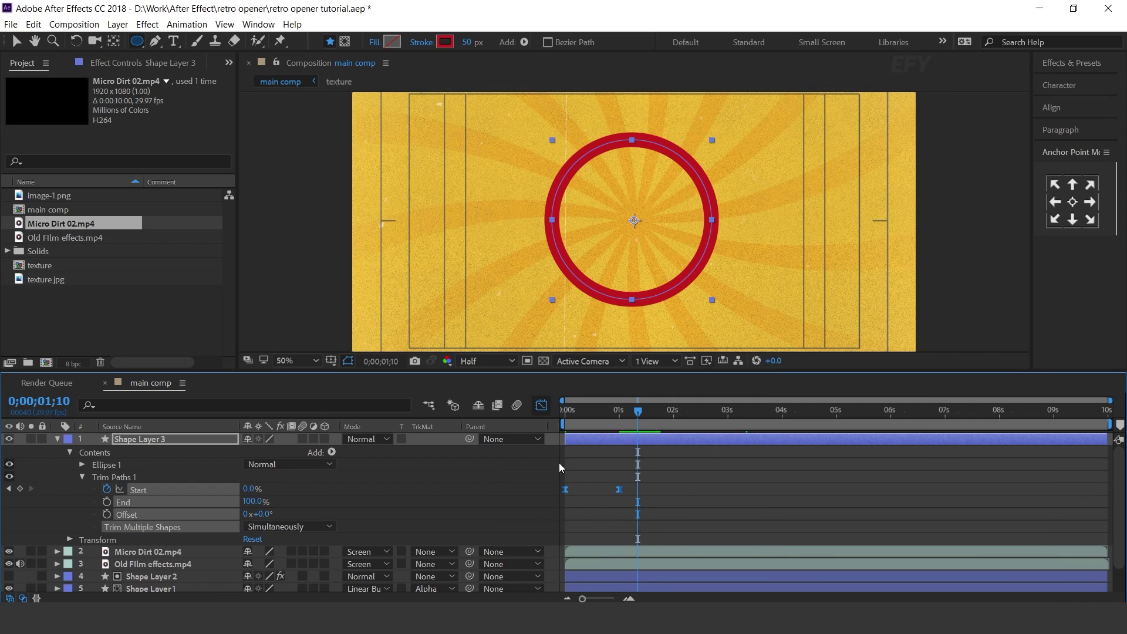
{"action": "key", "text": "shift+F3"}
{"action": "left_click_drag", "start_coordinate": [607, 437], "coordinate": [587, 442]}
{"action": "left_click", "coordinate": [540, 405]}
{"action": "key", "text": "Home"}
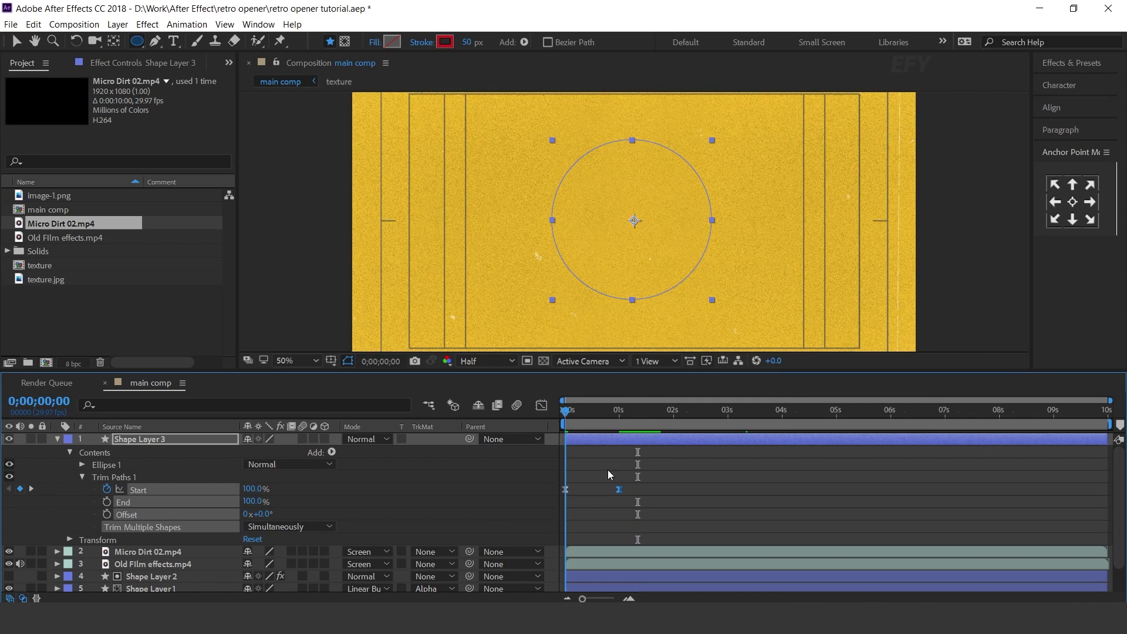
{"action": "key", "text": "space"}
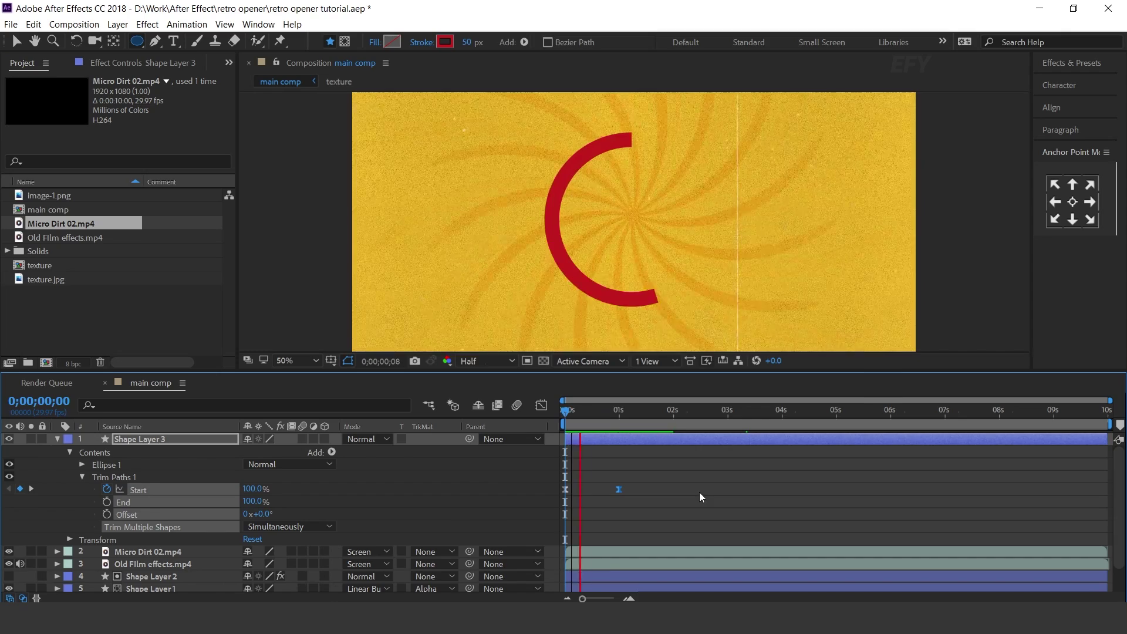
Step: Move the circle's final Trim Paths Start keyframe slightly past one second, preview the slower reveal and collapse the layer
{"action": "left_click_drag", "start_coordinate": [618, 489], "coordinate": [631, 490]}
{"action": "key", "text": "Home"}
{"action": "key", "text": "space"}
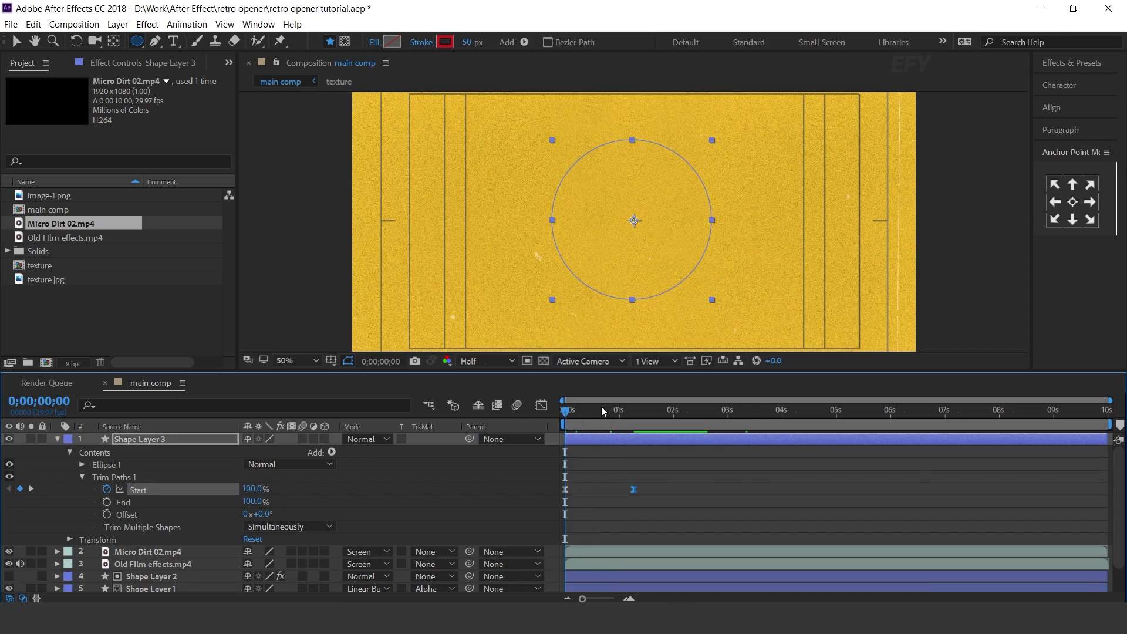
{"action": "key", "text": "space"}
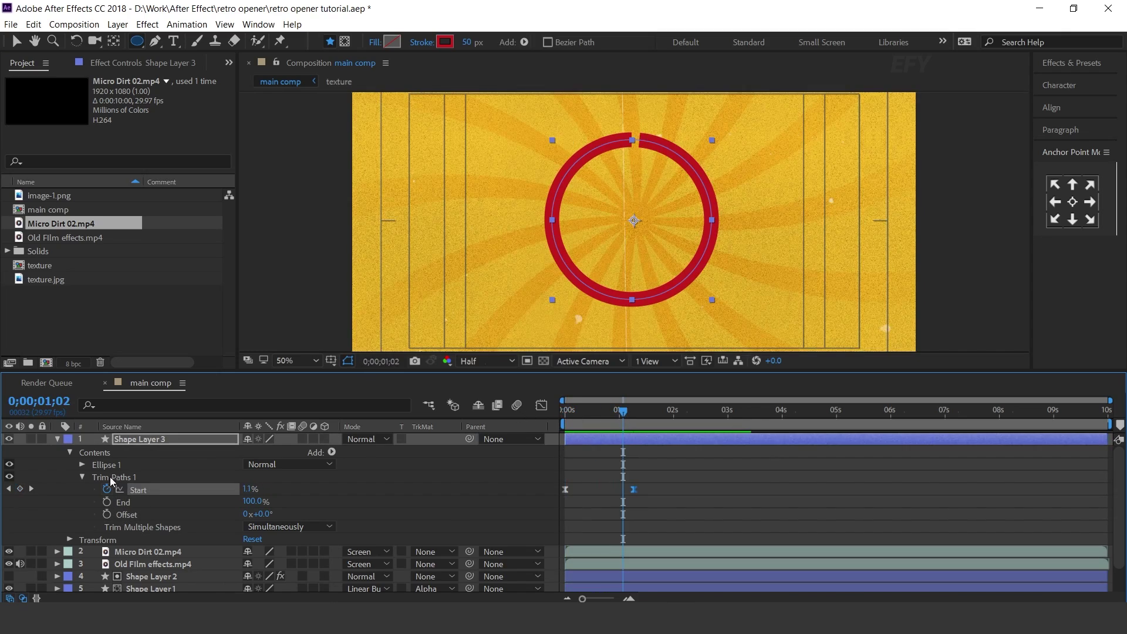
{"action": "left_click", "coordinate": [57, 439]}
{"action": "scroll", "coordinate": [620, 230], "scroll_direction": "down", "scroll_amount": 2}
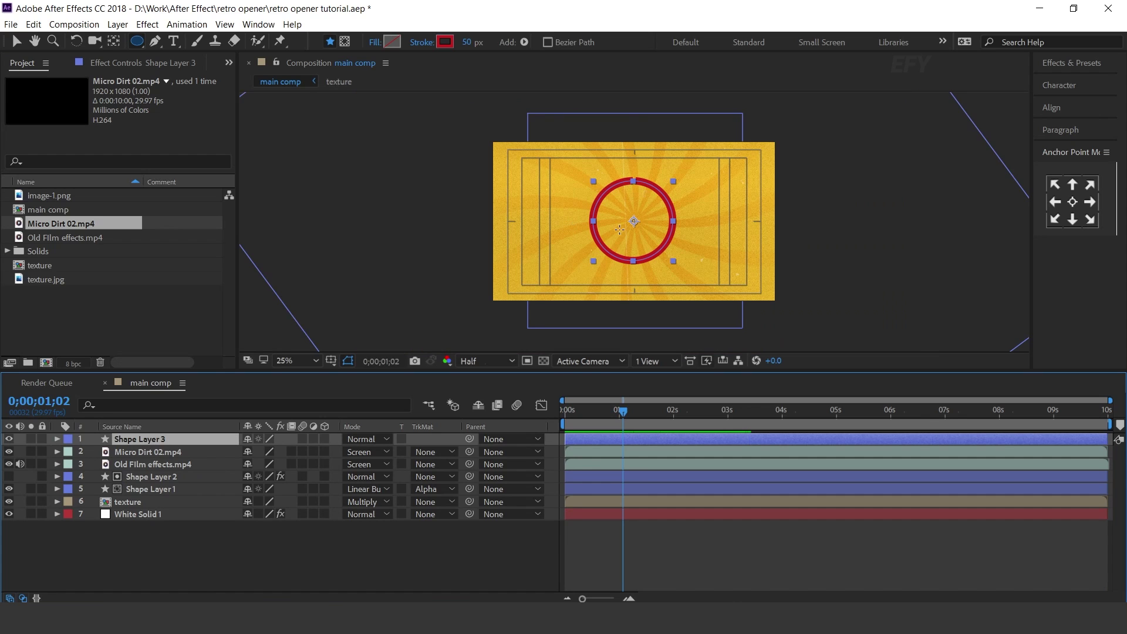
Step: Move the red circle to the lower-right corner of the composition frame and scale it to 122%
{"action": "key", "text": "v"}
{"action": "left_click_drag", "start_coordinate": [632, 225], "coordinate": [769, 279]}
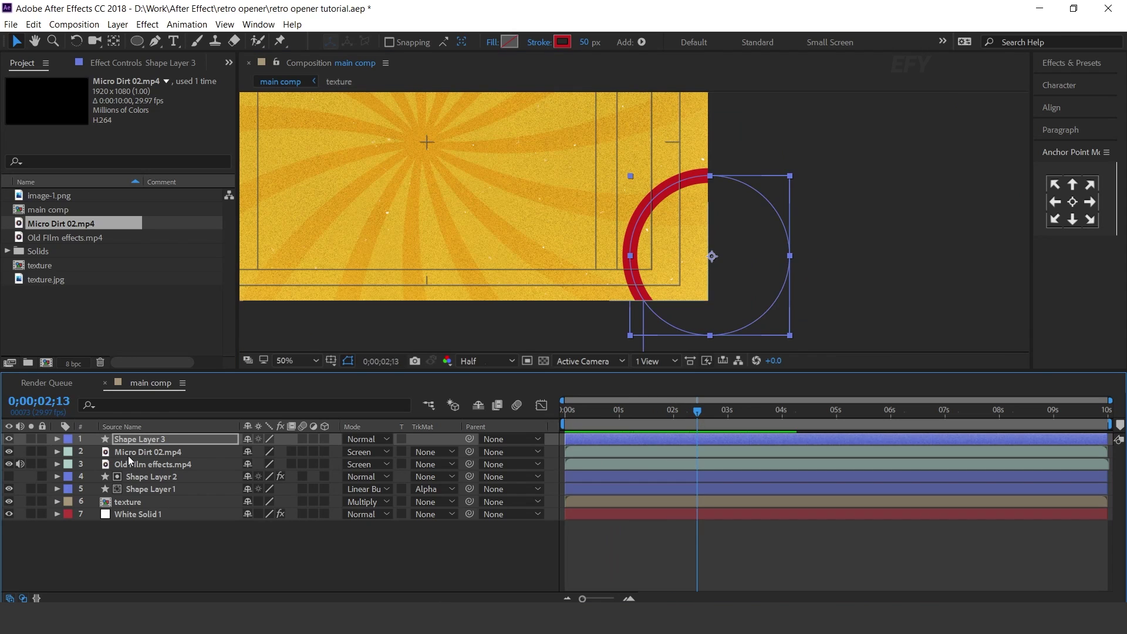
{"action": "key", "text": "s"}
{"action": "left_click_drag", "start_coordinate": [284, 451], "coordinate": [301, 456]}
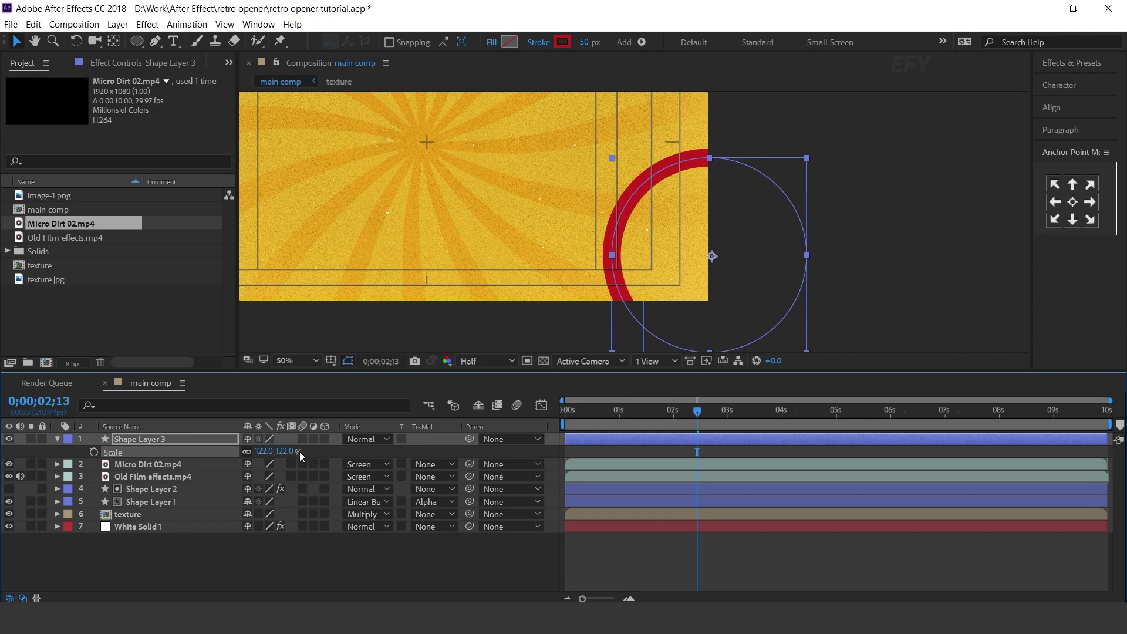
{"action": "left_click_drag", "start_coordinate": [711, 255], "coordinate": [686, 253]}
Step: Rotate the red circle to 30°, nudge it slightly left, preview its reveal and collapse the layer
{"action": "left_click_drag", "start_coordinate": [573, 414], "coordinate": [608, 418]}
{"action": "left_click", "coordinate": [155, 441]}
{"action": "key", "text": "r"}
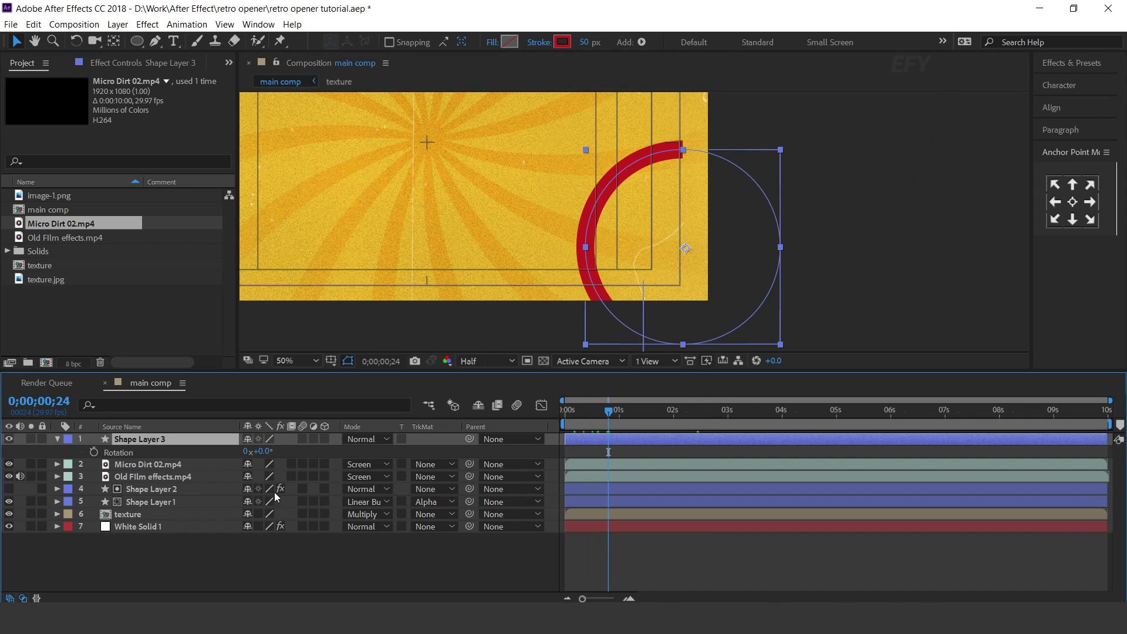
{"action": "left_click_drag", "start_coordinate": [265, 452], "coordinate": [283, 451]}
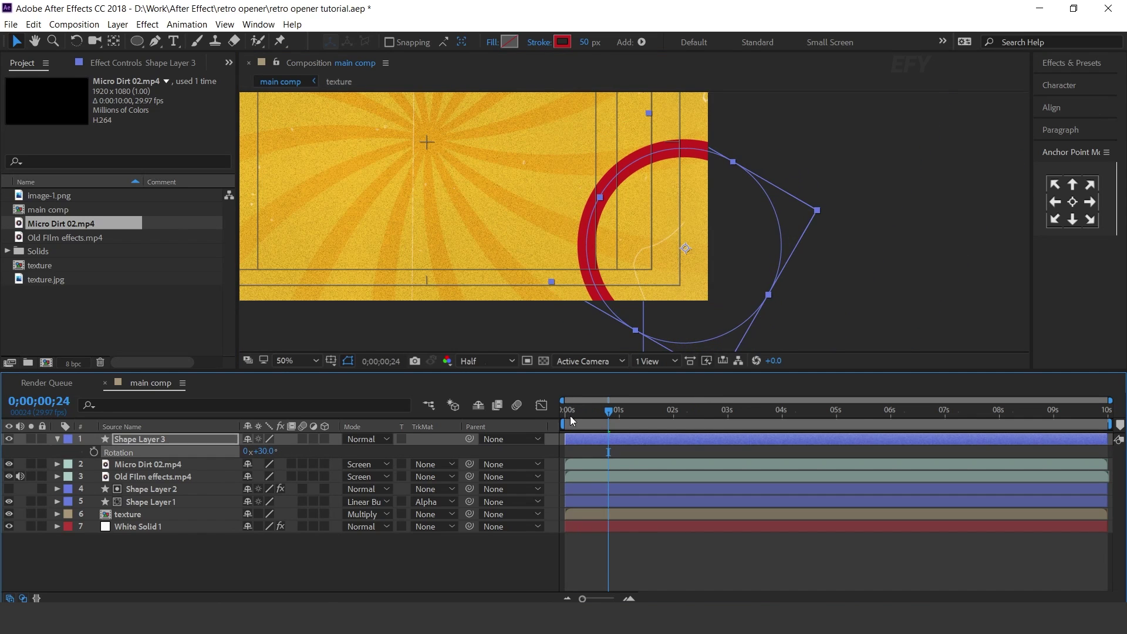
{"action": "mouse_move", "coordinate": [569, 416]}
{"action": "left_mouse_down"}
{"action": "mouse_move", "coordinate": [541, 417]}
{"action": "mouse_move", "coordinate": [620, 417]}
{"action": "mouse_move", "coordinate": [564, 417]}
{"action": "left_mouse_up"}
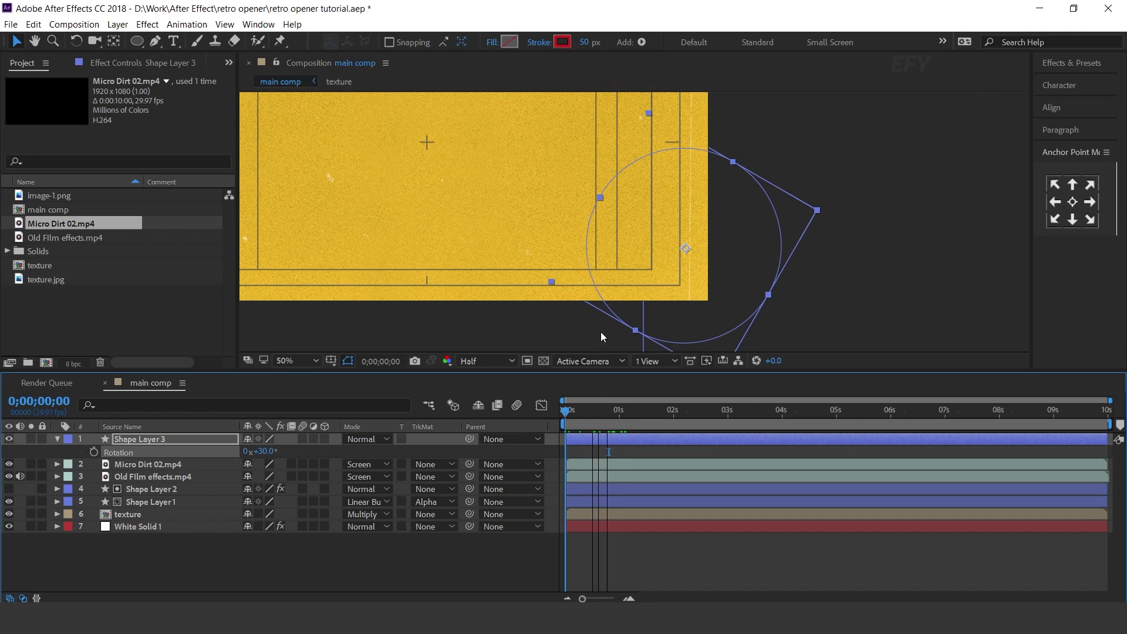
{"action": "left_click_drag", "start_coordinate": [690, 256], "coordinate": [677, 256]}
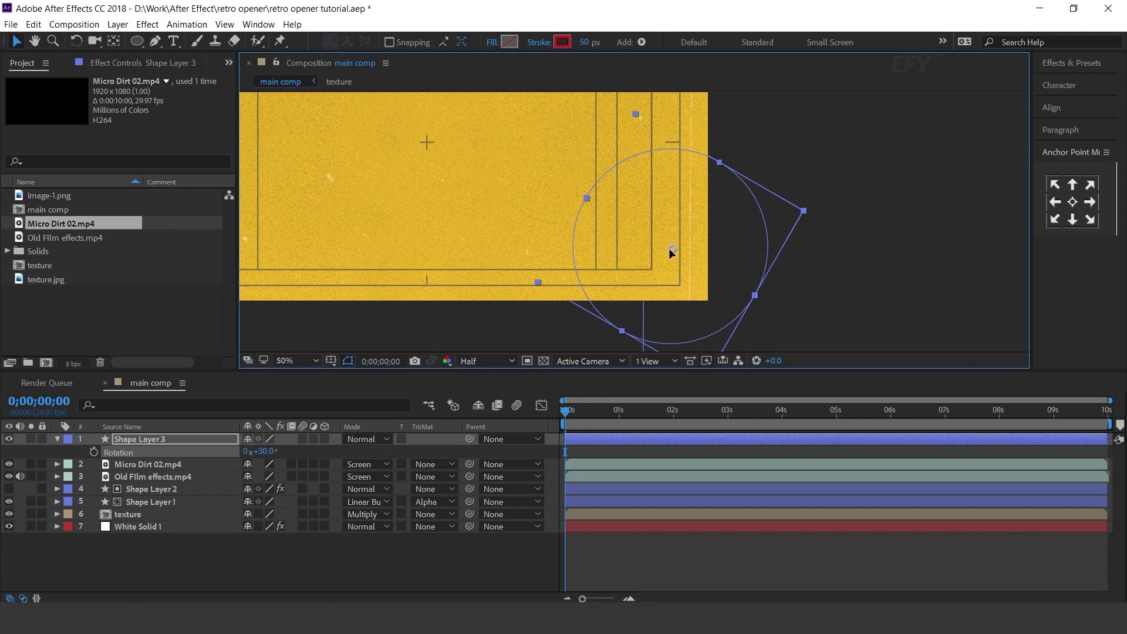
{"action": "key", "text": "space"}
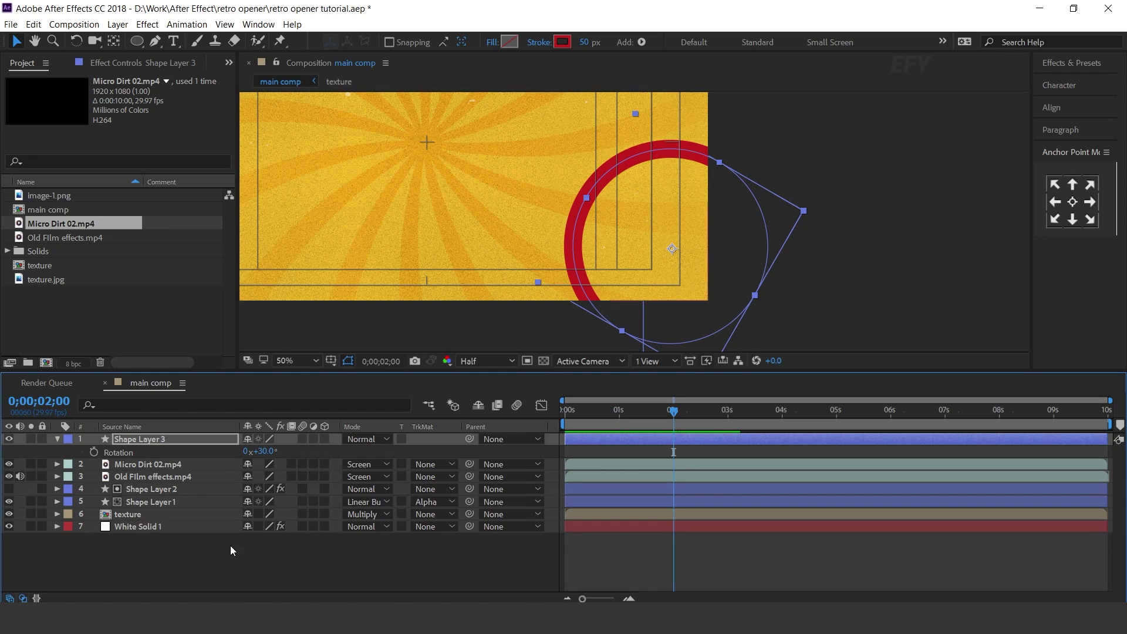
{"action": "left_click", "coordinate": [199, 549]}
{"action": "left_click", "coordinate": [58, 437]}
Step: Duplicate the red circle layer, scale the copy to 102% and set its stroke to dark orange (E26301)
{"action": "left_click", "coordinate": [167, 438]}
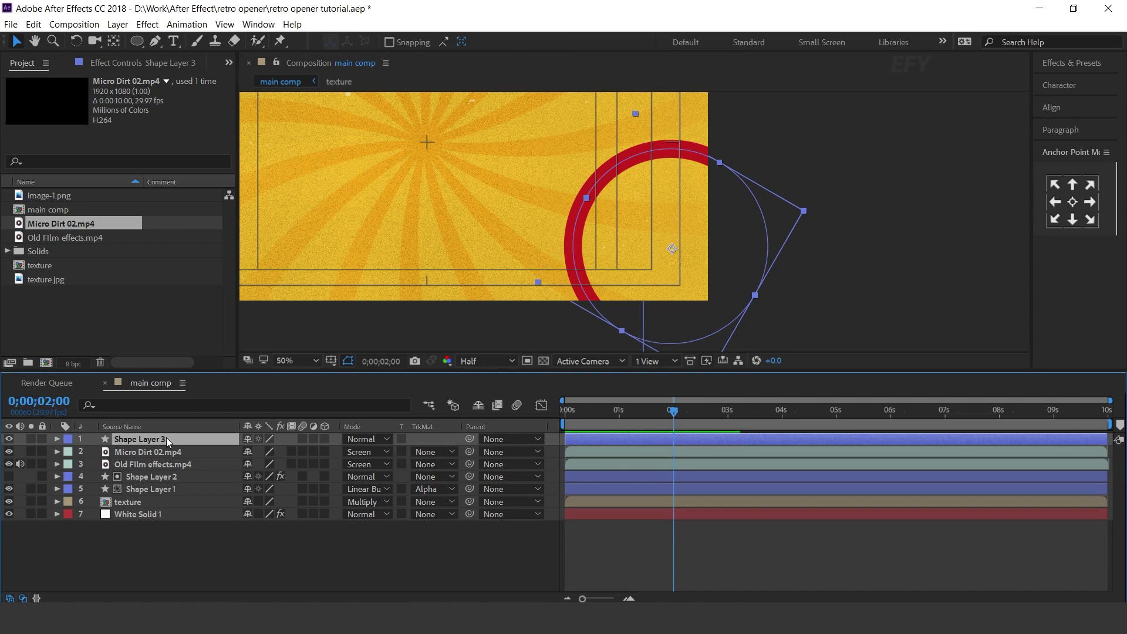
{"action": "key", "text": "ctrl+d"}
{"action": "key", "text": "s"}
{"action": "left_click_drag", "start_coordinate": [296, 449], "coordinate": [273, 451]}
{"action": "left_click", "coordinate": [562, 41]}
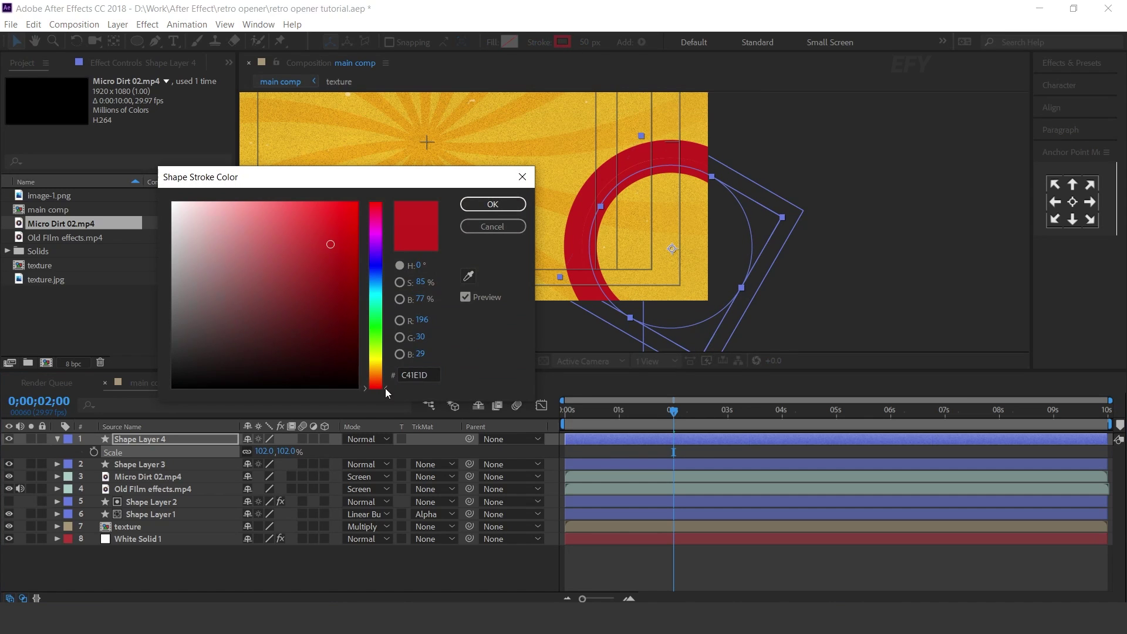
{"action": "mouse_move", "coordinate": [385, 389]}
{"action": "left_mouse_down"}
{"action": "mouse_move", "coordinate": [387, 362]}
{"action": "mouse_move", "coordinate": [385, 375]}
{"action": "left_mouse_up"}
{"action": "left_click", "coordinate": [347, 208]}
{"action": "left_click", "coordinate": [356, 223]}
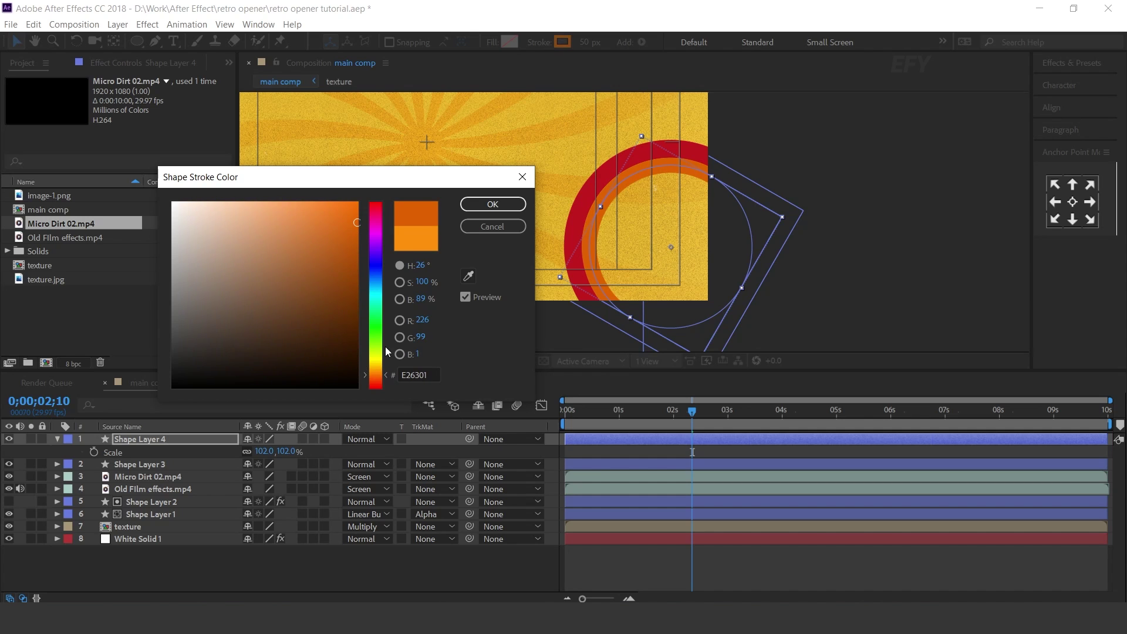
{"action": "left_click", "coordinate": [493, 205]}
Step: Duplicate the orange circle layer, scale the copy to 87% and set its stroke to light yellow
{"action": "left_click", "coordinate": [682, 411]}
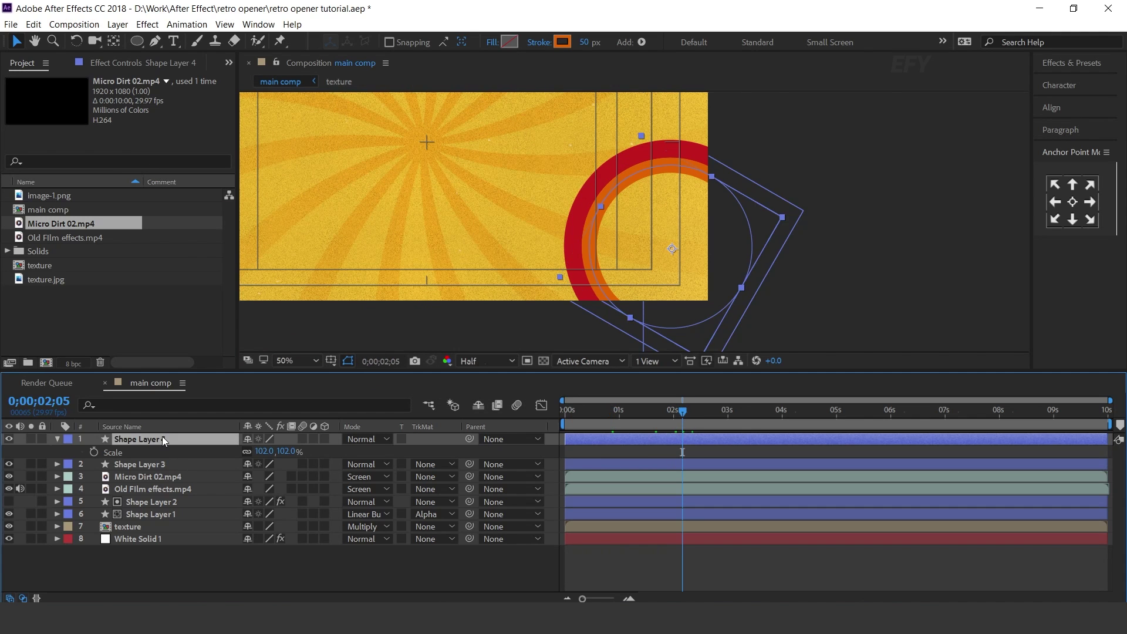
{"action": "key", "text": "ctrl+d"}
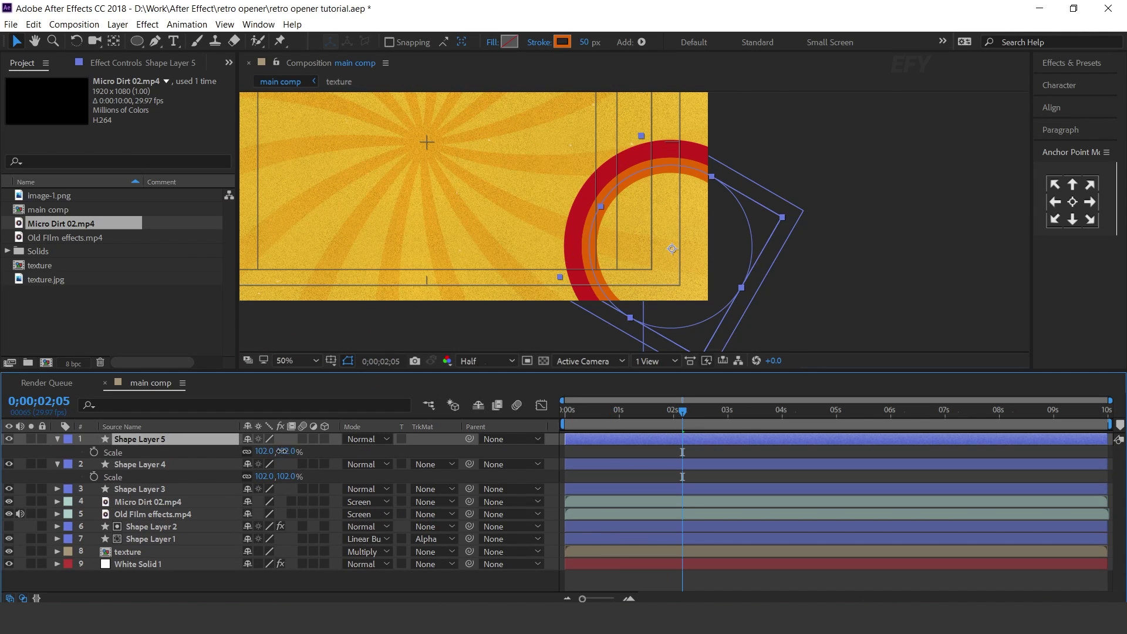
{"action": "left_click_drag", "start_coordinate": [282, 451], "coordinate": [271, 451]}
{"action": "left_click", "coordinate": [163, 439]}
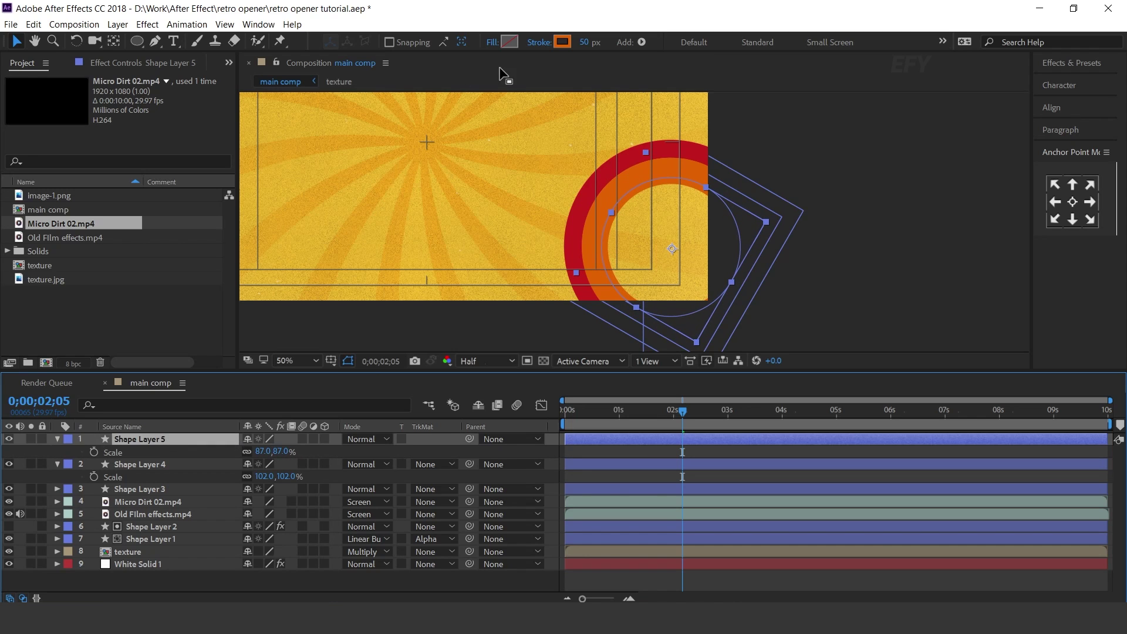
{"action": "left_click", "coordinate": [562, 42]}
{"action": "left_click_drag", "start_coordinate": [375, 351], "coordinate": [376, 366]}
{"action": "left_click_drag", "start_coordinate": [297, 216], "coordinate": [298, 195]}
{"action": "left_click", "coordinate": [513, 201]}
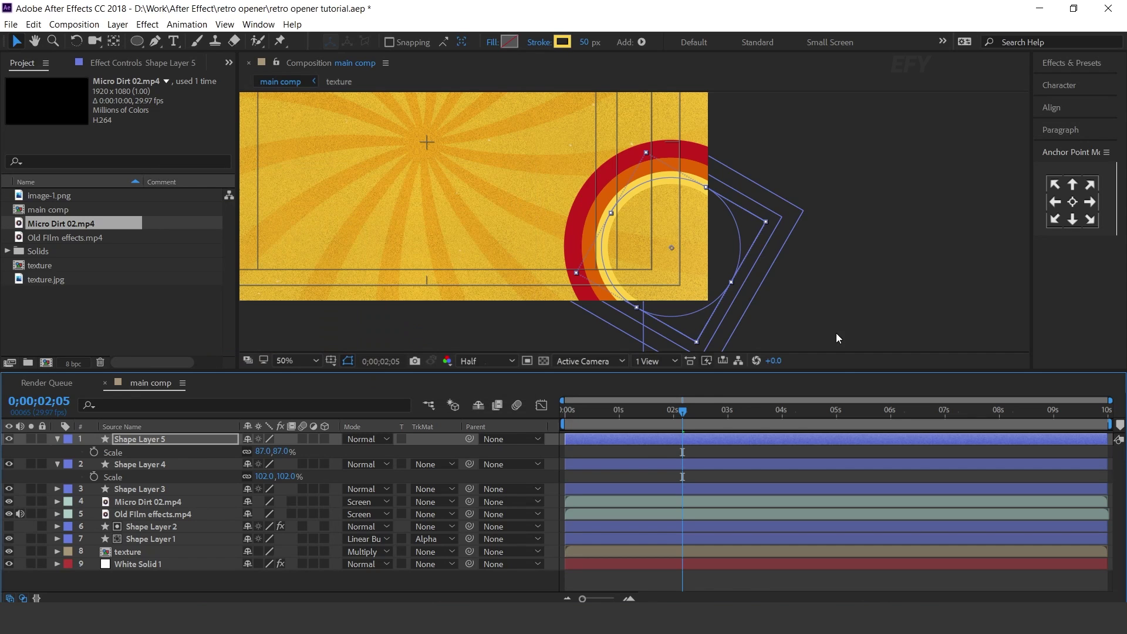
Step: Stagger the rings by starting the orange layer slightly after the red one and the yellow layer at about half a second, and preview them
{"action": "left_click", "coordinate": [633, 449]}
{"action": "scroll", "coordinate": [846, 213], "scroll_direction": "down", "scroll_amount": 5}
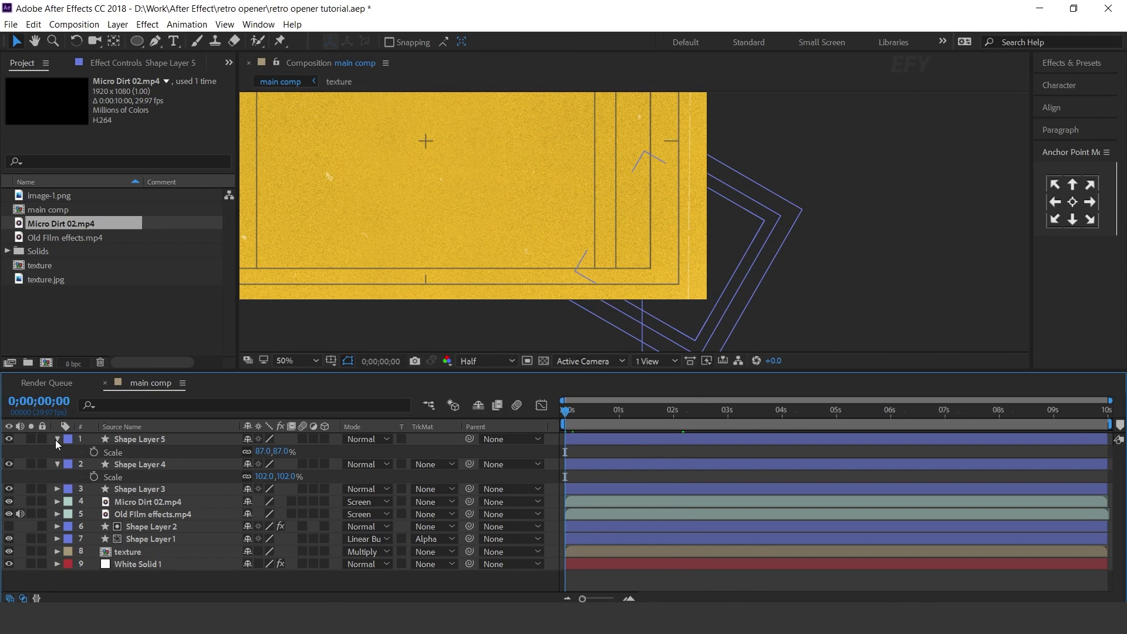
{"action": "left_click", "coordinate": [57, 439]}
{"action": "left_click", "coordinate": [57, 452]}
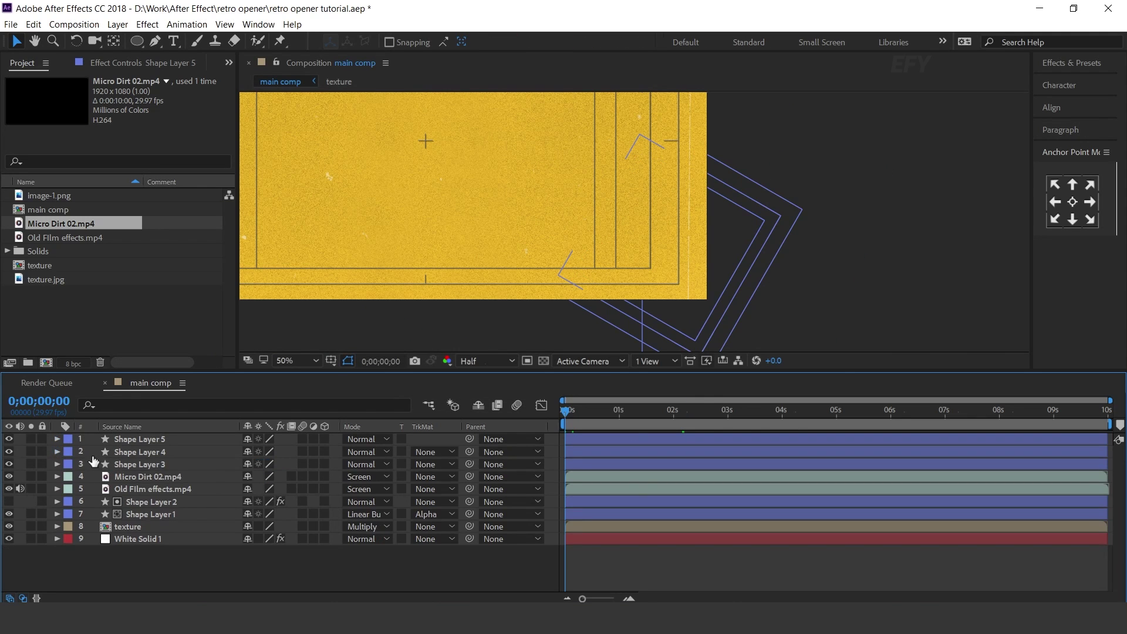
{"action": "left_click", "coordinate": [605, 464]}
{"action": "left_click_drag", "start_coordinate": [605, 451], "coordinate": [650, 437]}
{"action": "key", "text": "space"}
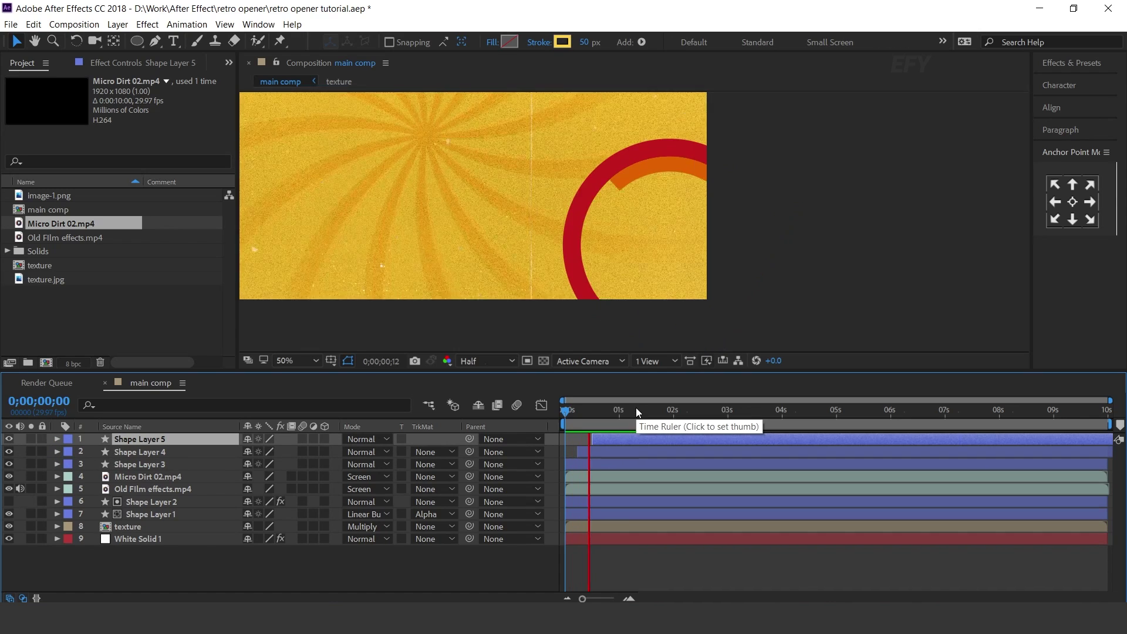
Step: Tighten the stagger so the orange and yellow rings start about 4 and 8 frames in, and preview the reveal
{"action": "left_click_drag", "start_coordinate": [579, 414], "coordinate": [753, 393]}
{"action": "key", "text": "equal"}
{"action": "key", "text": "Home"}
{"action": "key", "text": "space"}
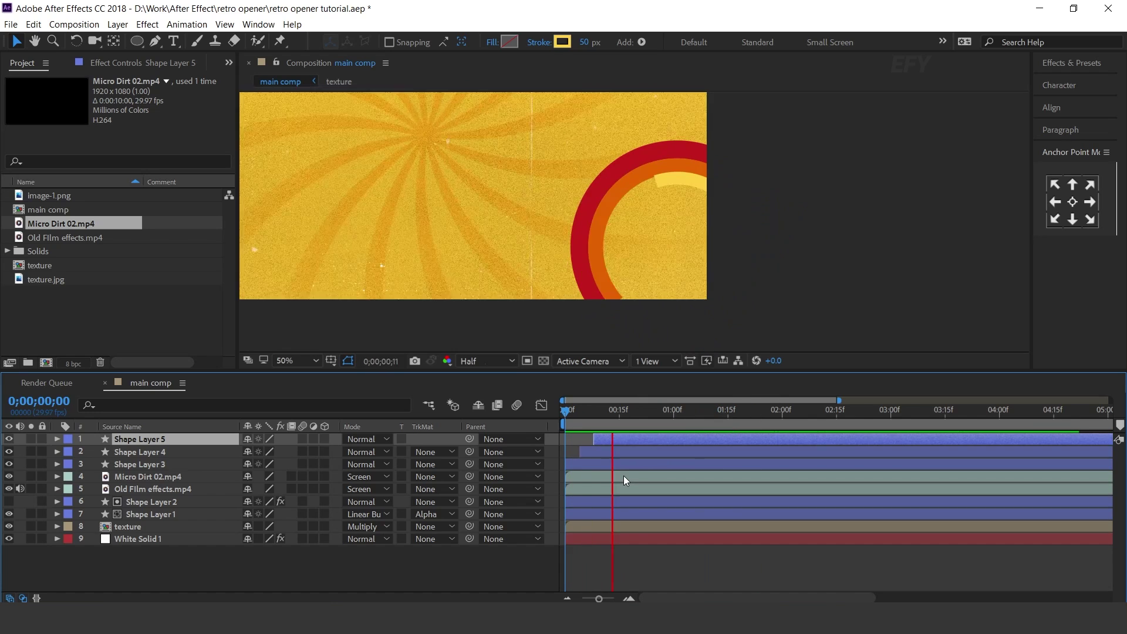
{"action": "key", "text": "space"}
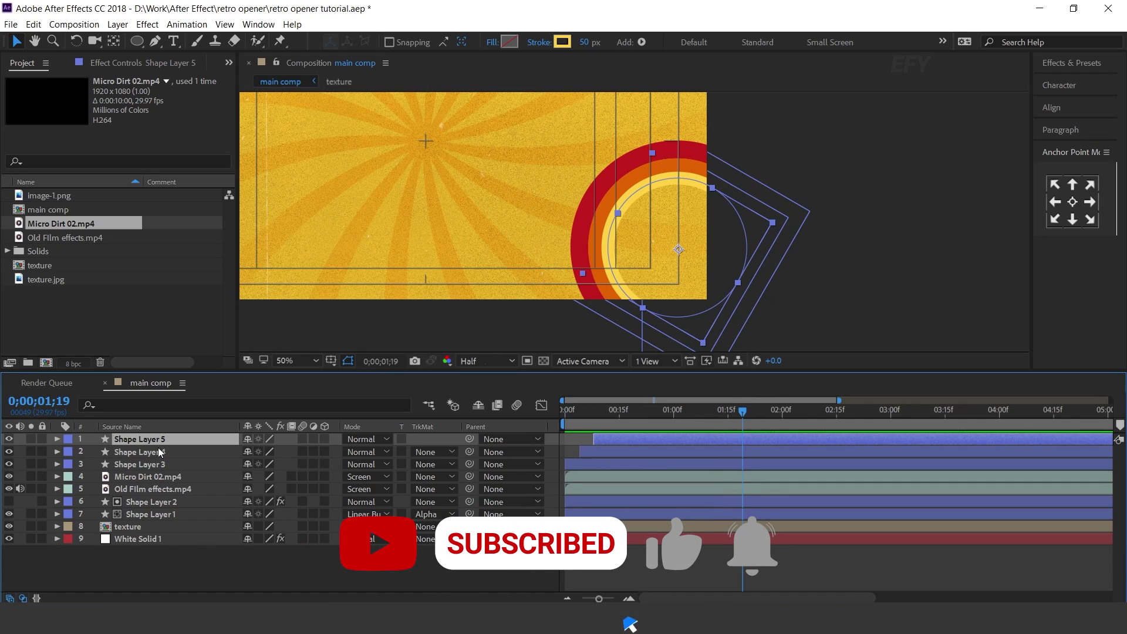
Step: Create a null object and parent the red, orange and yellow ring layers to it
{"action": "right_click", "coordinate": [381, 411]}
{"action": "mouse_move", "coordinate": [438, 422]}
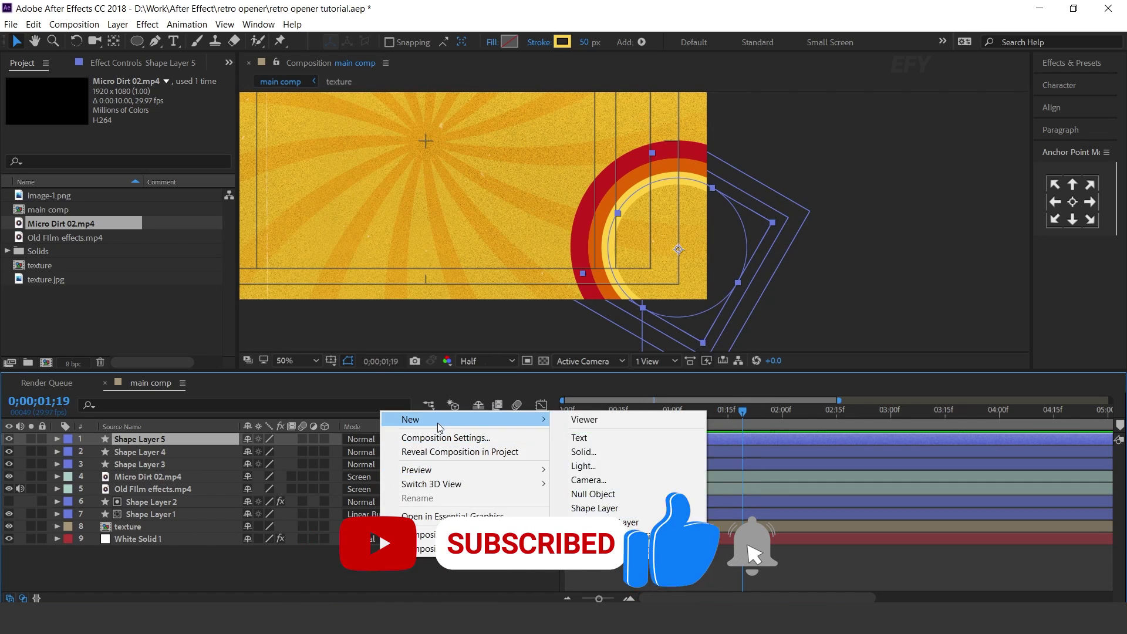
{"action": "left_click", "coordinate": [614, 495]}
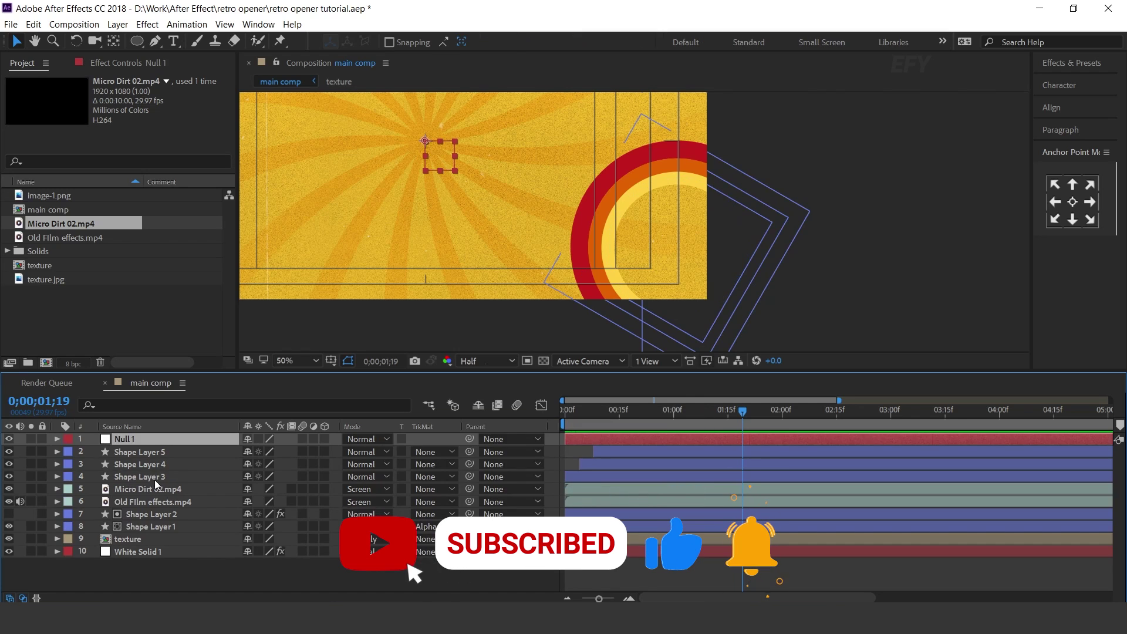
{"action": "left_click", "coordinate": [150, 452]}
{"action": "left_click", "coordinate": [161, 477], "text": "shift"}
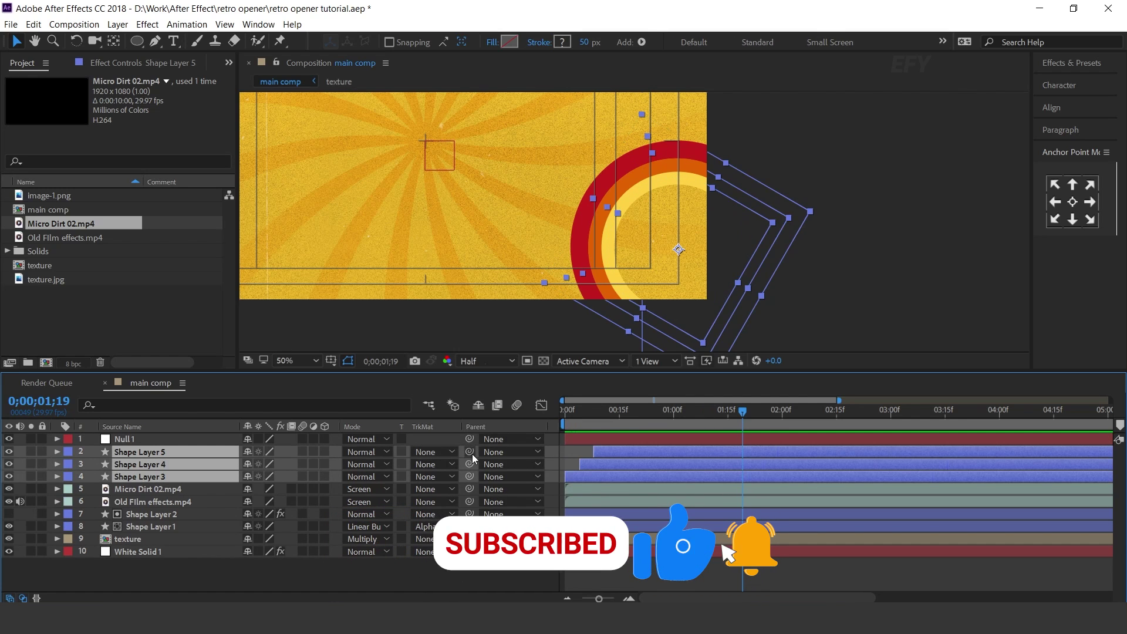
{"action": "left_click_drag", "start_coordinate": [469, 452], "coordinate": [119, 438]}
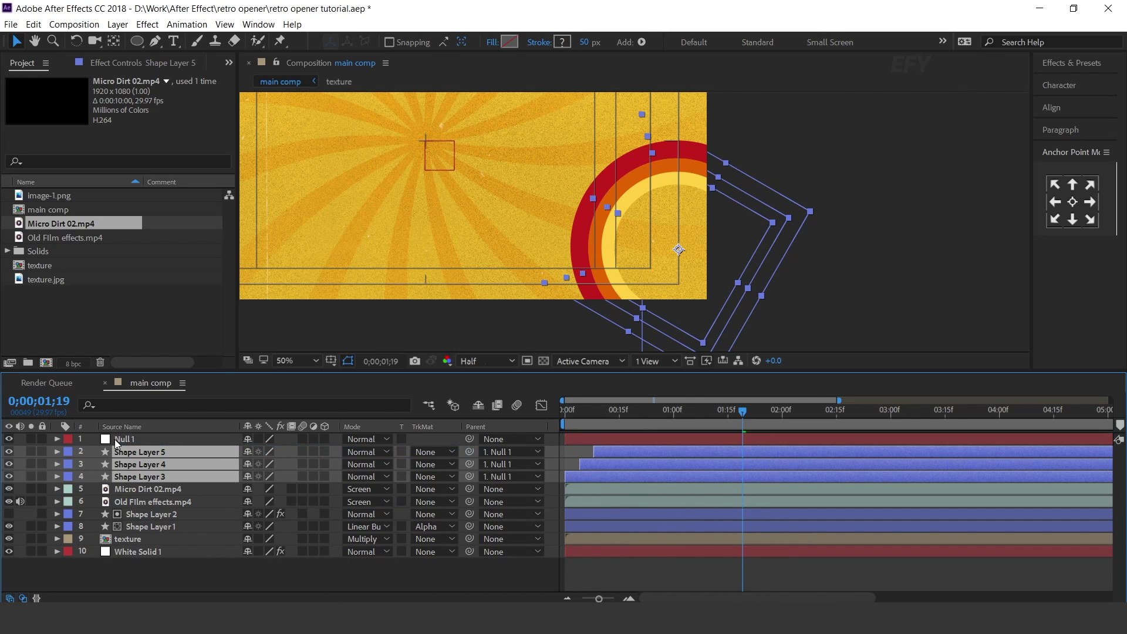
Step: Add the expression wiggle(5,2) to the null's Position, preview the shake and collapse the layer
{"action": "left_click", "coordinate": [121, 438]}
{"action": "key", "text": "p"}
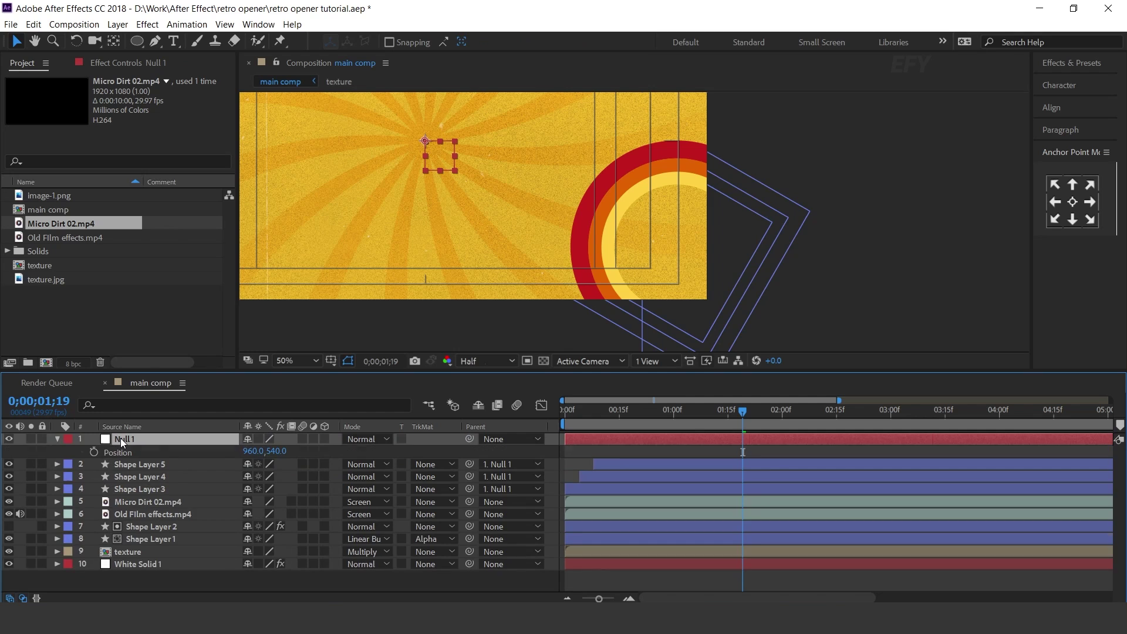
{"action": "left_click", "coordinate": [93, 452], "text": "alt"}
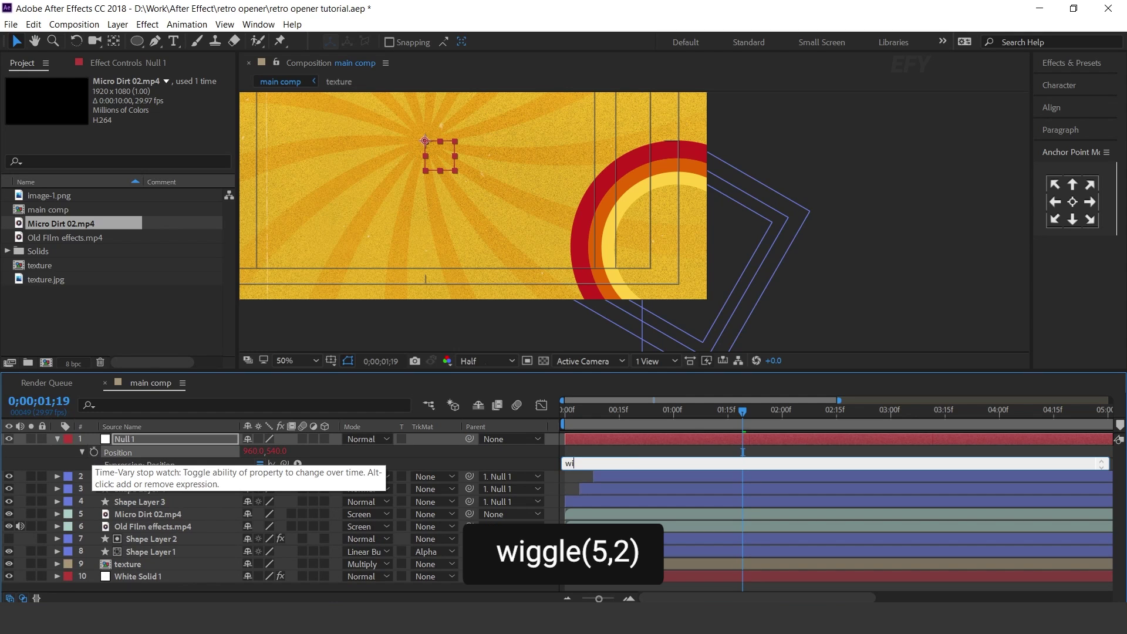
{"action": "type", "text": "wiggle(5,2"}
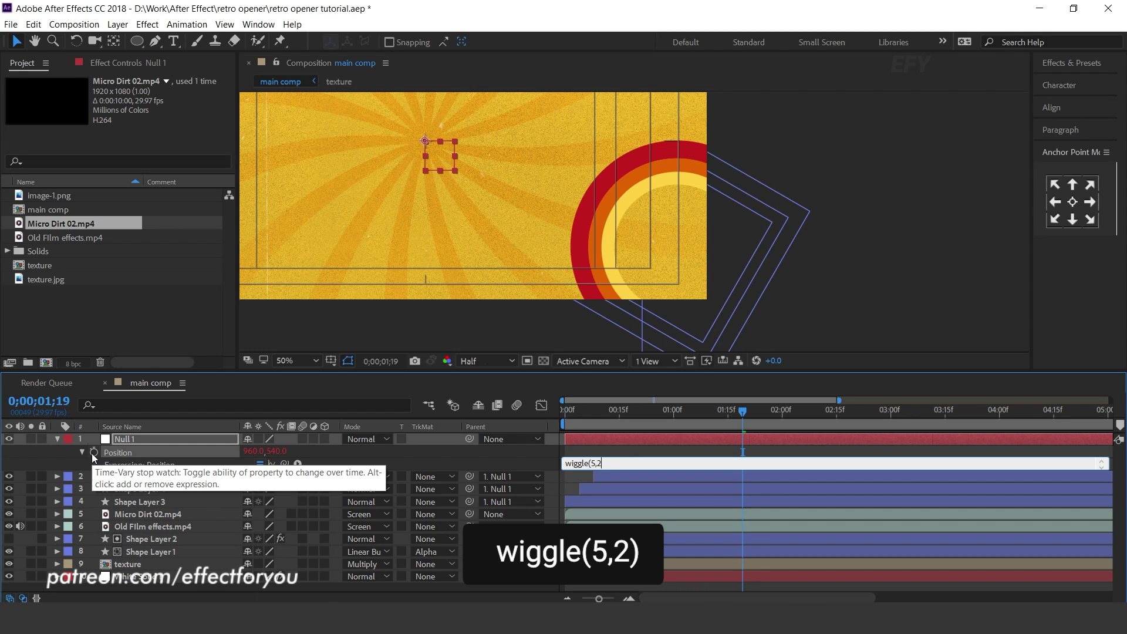
{"action": "type", "text": ")"}
{"action": "left_click", "coordinate": [603, 428]}
{"action": "key", "text": "space"}
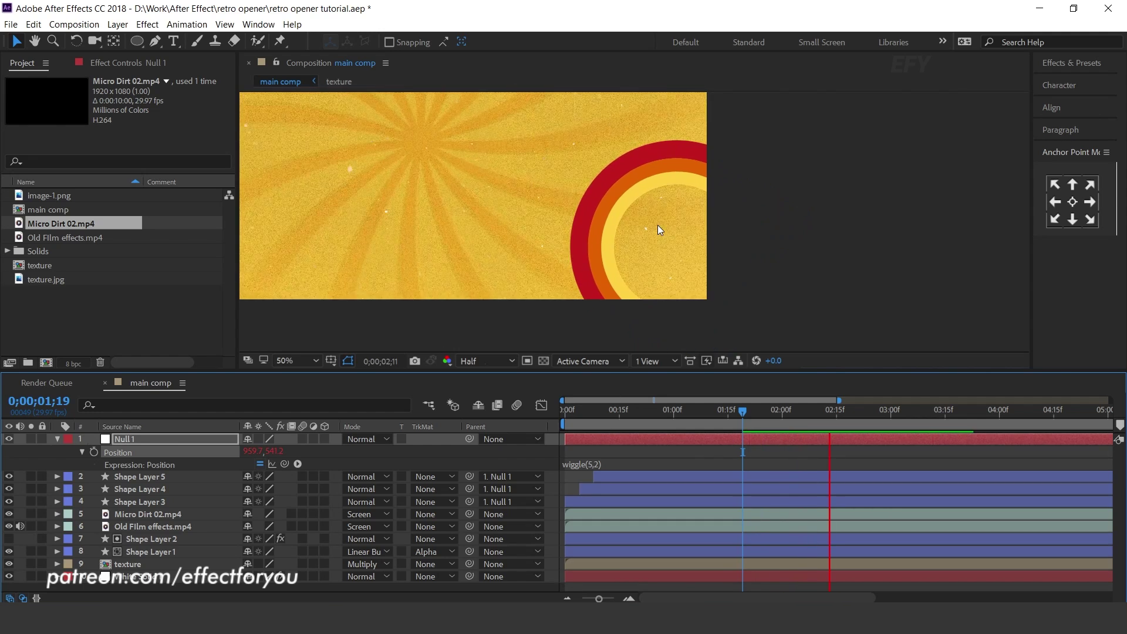
{"action": "scroll", "coordinate": [656, 266], "scroll_direction": "down", "scroll_amount": 2}
{"action": "left_click", "coordinate": [57, 439]}
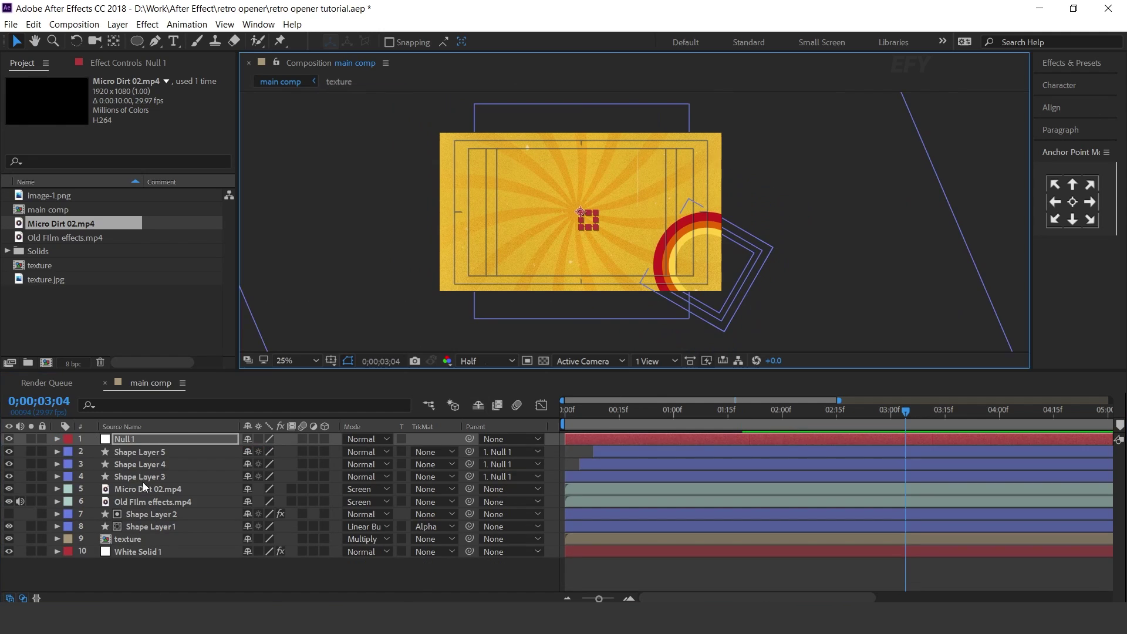
Step: Duplicate the null with its three rings, stack the null copy above its rings and place this set in the frame's upper-left corner
{"action": "left_click", "coordinate": [143, 479], "text": "shift"}
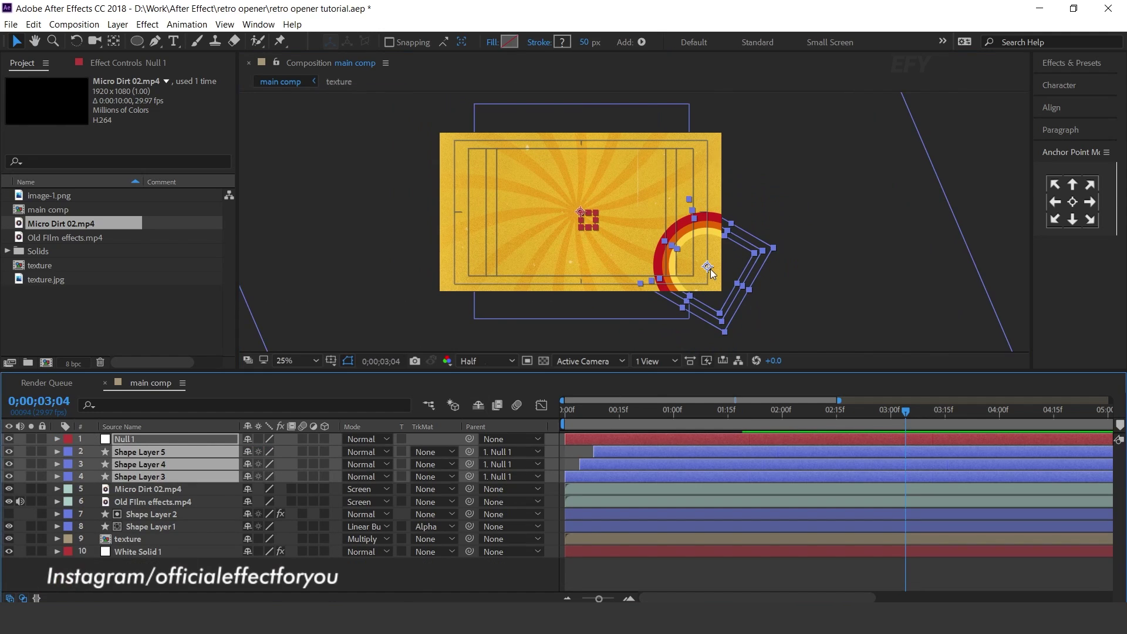
{"action": "key", "text": "ctrl+d"}
{"action": "left_click_drag", "start_coordinate": [133, 461], "coordinate": [133, 451]}
{"action": "left_click_drag", "start_coordinate": [692, 258], "coordinate": [457, 126]}
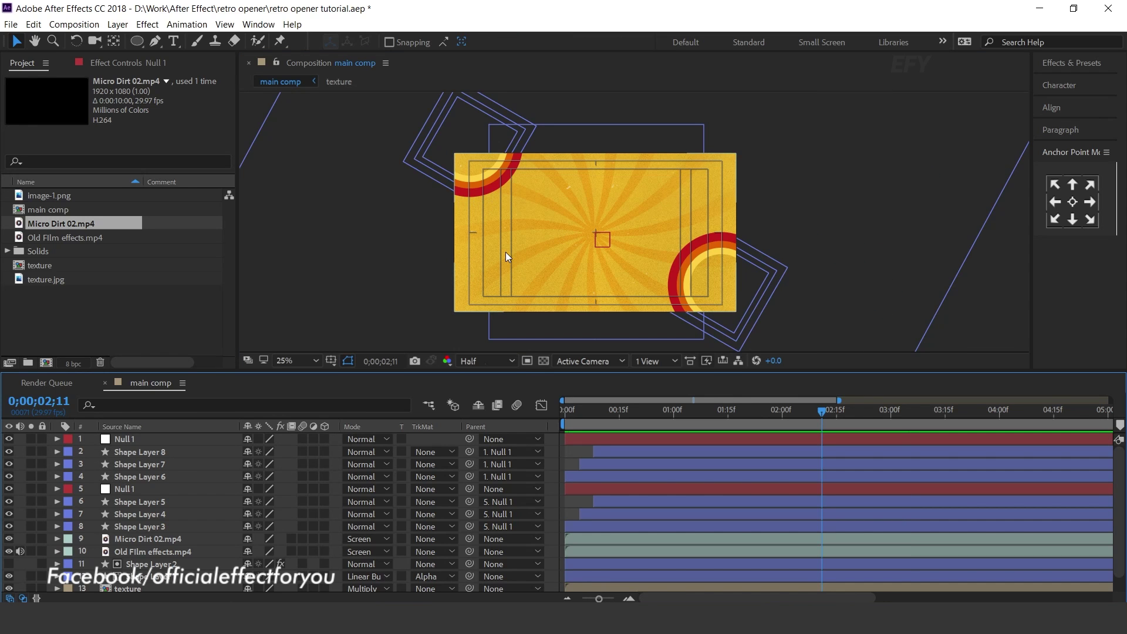
Step: Create a new 1920 × 1920 px composition named placeholder-1
{"action": "left_click", "coordinate": [46, 362]}
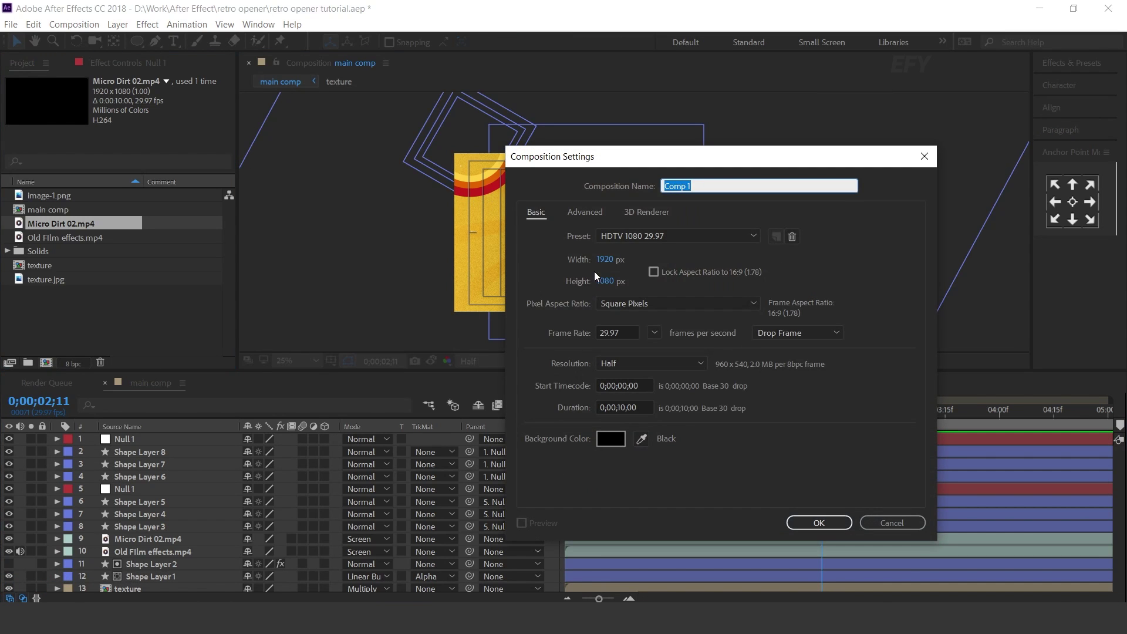
{"action": "left_click", "coordinate": [610, 286]}
{"action": "type", "text": "1920"}
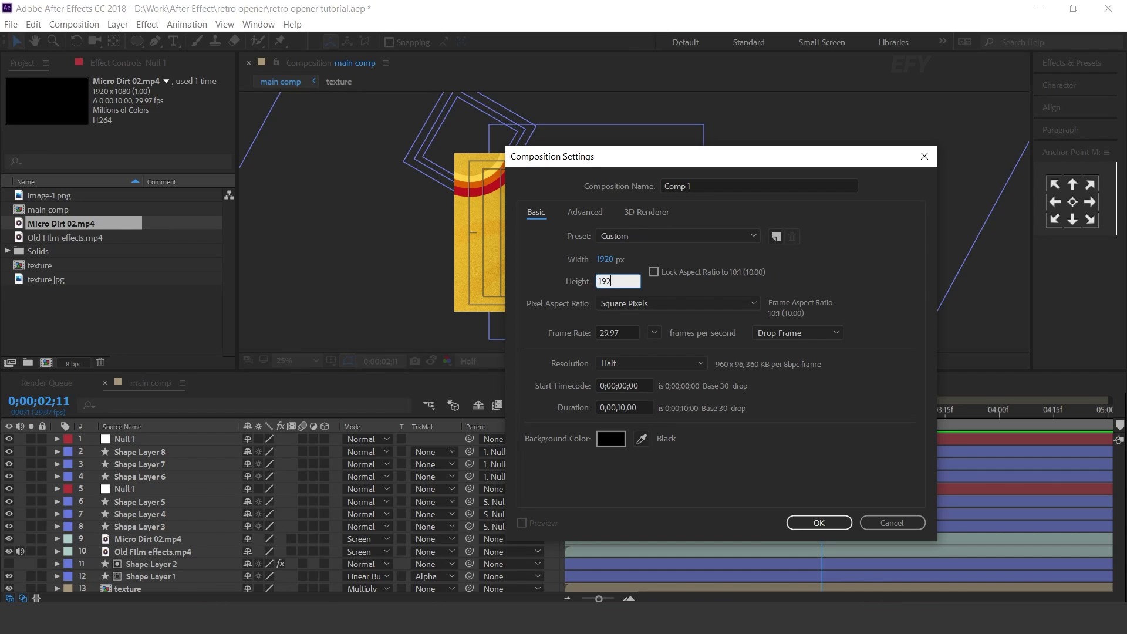
{"action": "left_click", "coordinate": [664, 186]}
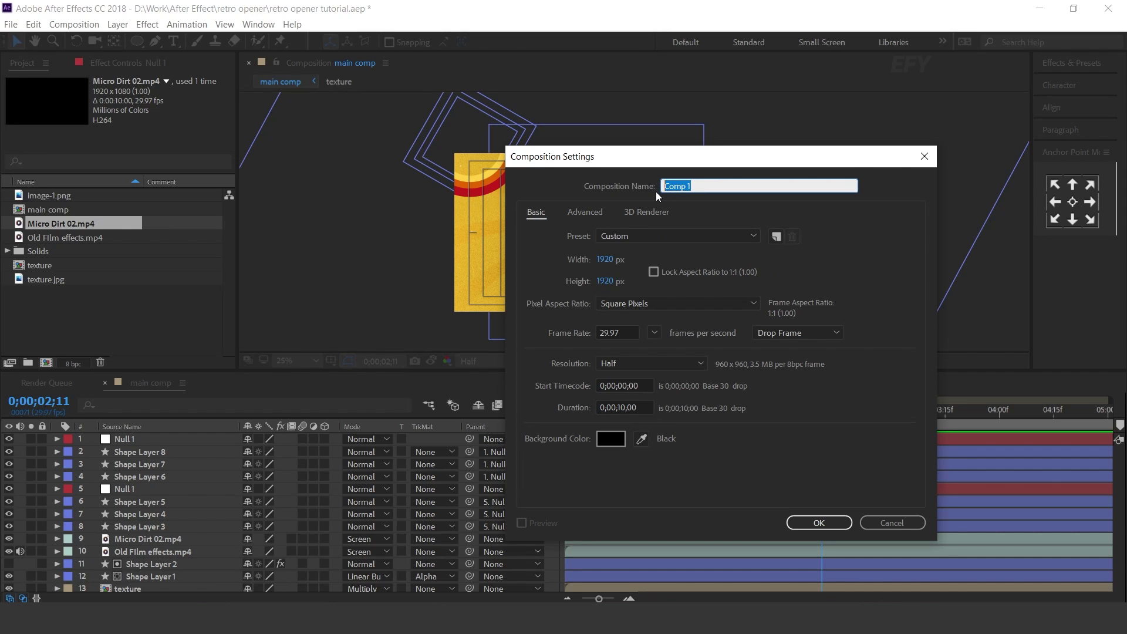
{"action": "type", "text": "placeholder-1"}
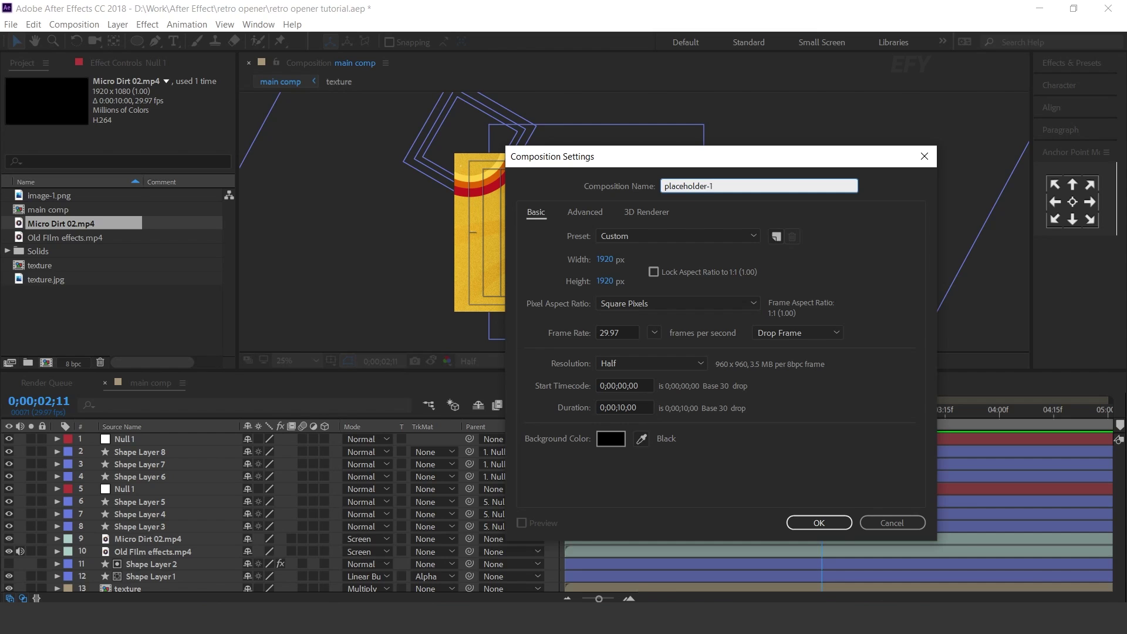
{"action": "key", "text": "Return"}
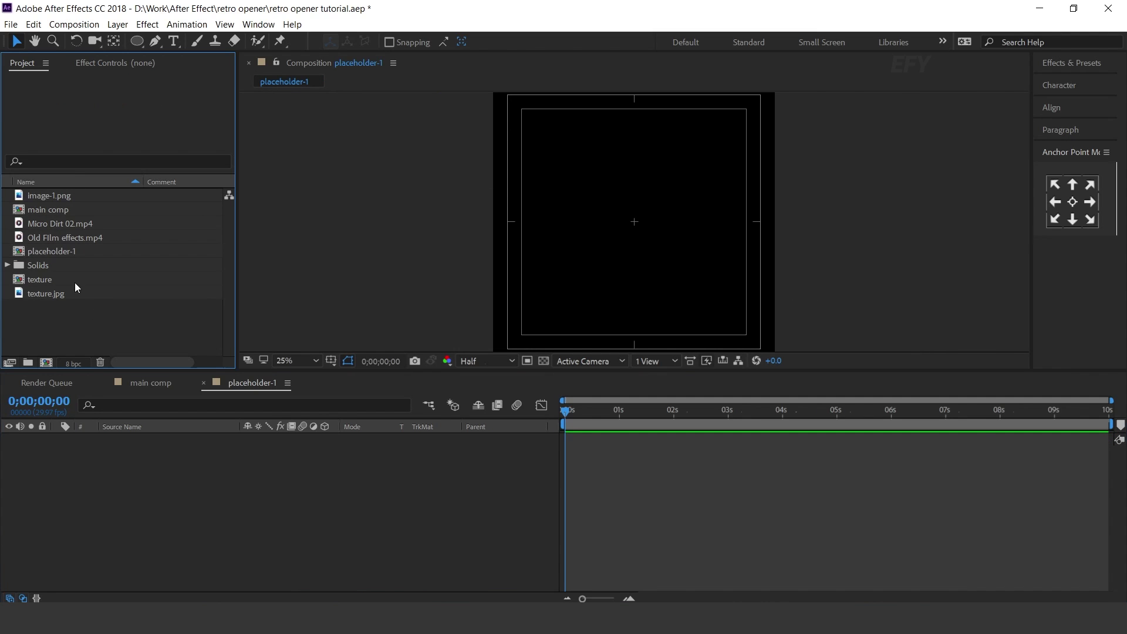
Step: Add image-1.png to the placeholder-1 composition and scale it down to 51%
{"action": "left_click", "coordinate": [40, 197]}
{"action": "left_click_drag", "start_coordinate": [188, 522], "coordinate": [193, 517]}
{"action": "scroll", "coordinate": [631, 255], "scroll_direction": "down", "scroll_amount": 1}
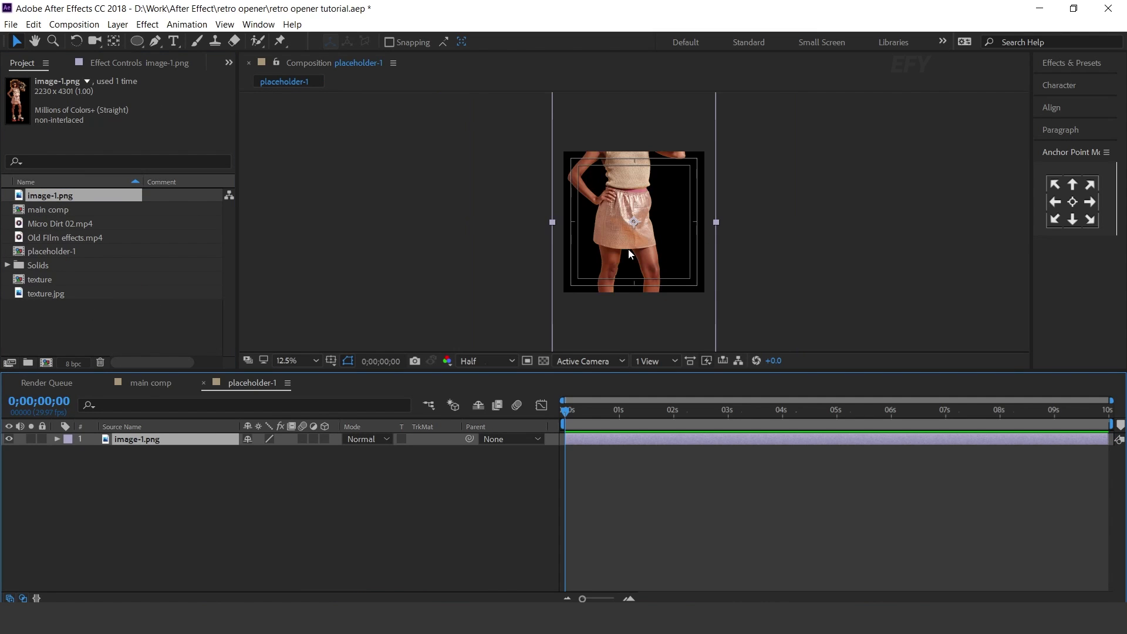
{"action": "left_click_drag", "start_coordinate": [304, 461], "coordinate": [256, 459]}
{"action": "scroll", "coordinate": [622, 245], "scroll_direction": "up", "scroll_amount": 1}
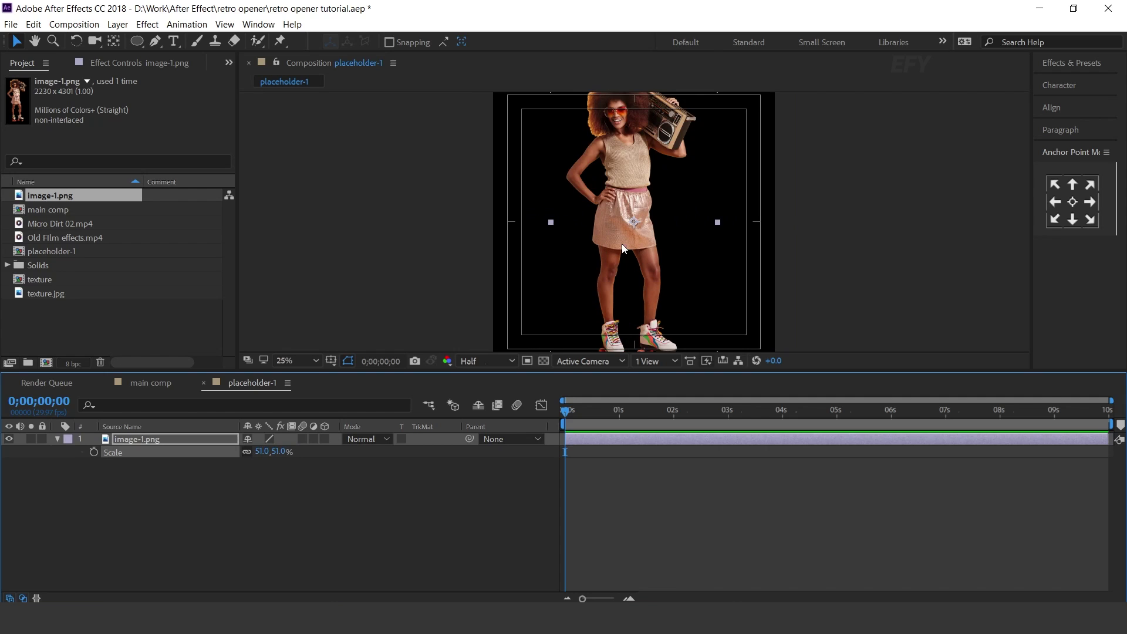
Step: Shift the image down so the whole head fits inside the frame and set its scale to 50%
{"action": "left_click_drag", "start_coordinate": [635, 245], "coordinate": [636, 252]}
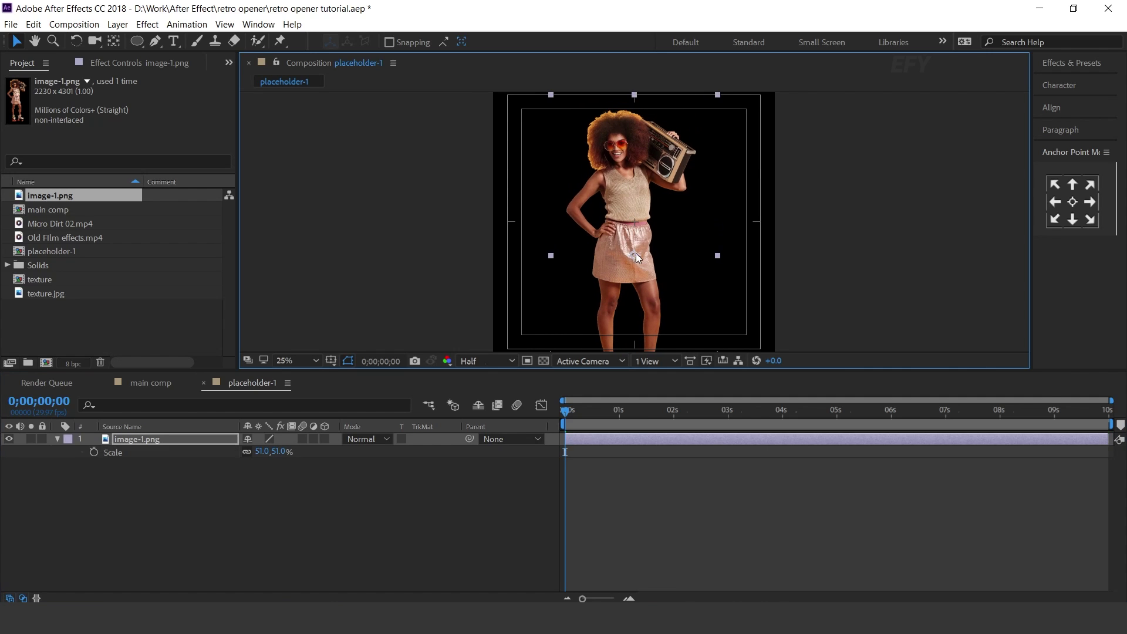
{"action": "scroll", "coordinate": [875, 259], "scroll_direction": "down", "scroll_amount": 1}
{"action": "key", "text": "alt+minus"}
{"action": "scroll", "coordinate": [875, 259], "scroll_direction": "up", "scroll_amount": 1}
{"action": "left_click", "coordinate": [875, 259]}
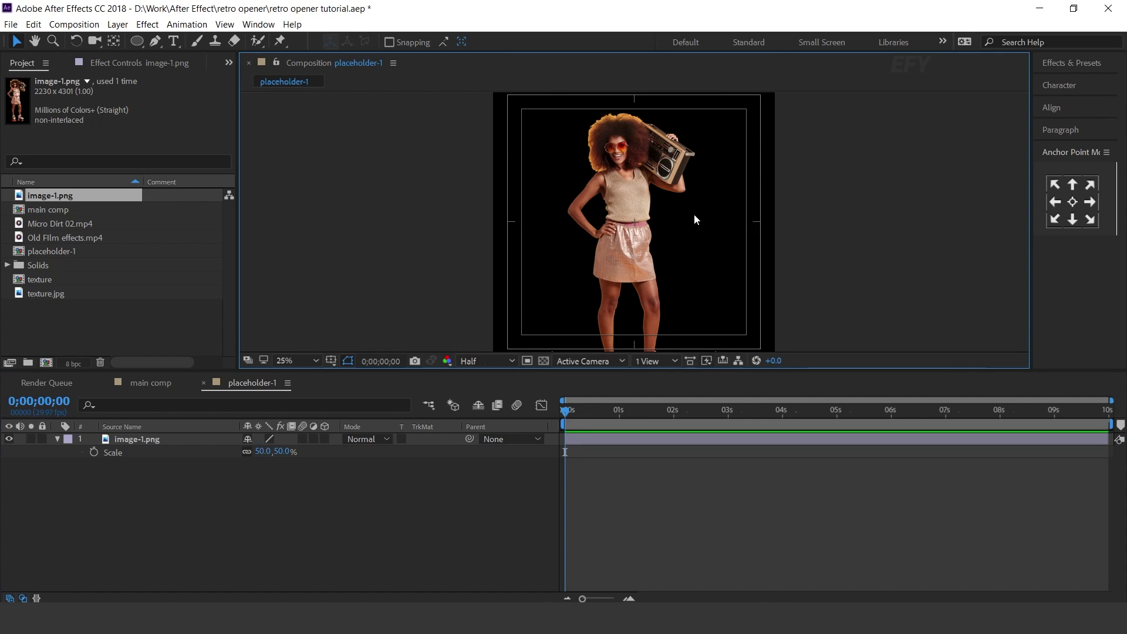
Step: Place placeholder-1 as the top layer of main comp and move it down so the figure's head fits in the frame
{"action": "left_click", "coordinate": [203, 383]}
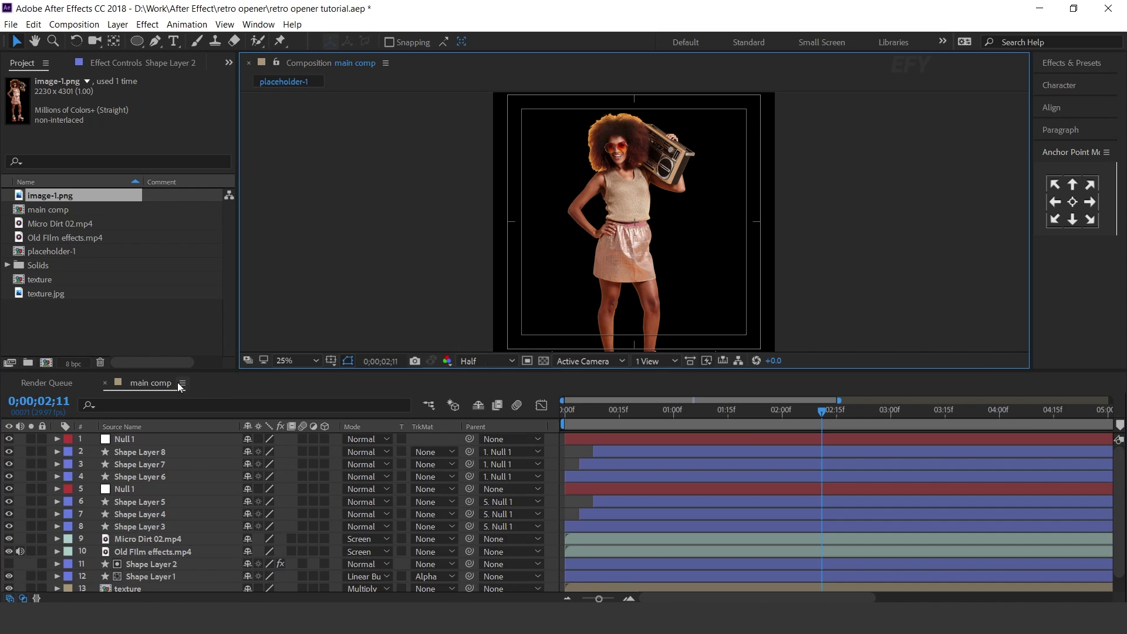
{"action": "left_click", "coordinate": [70, 332]}
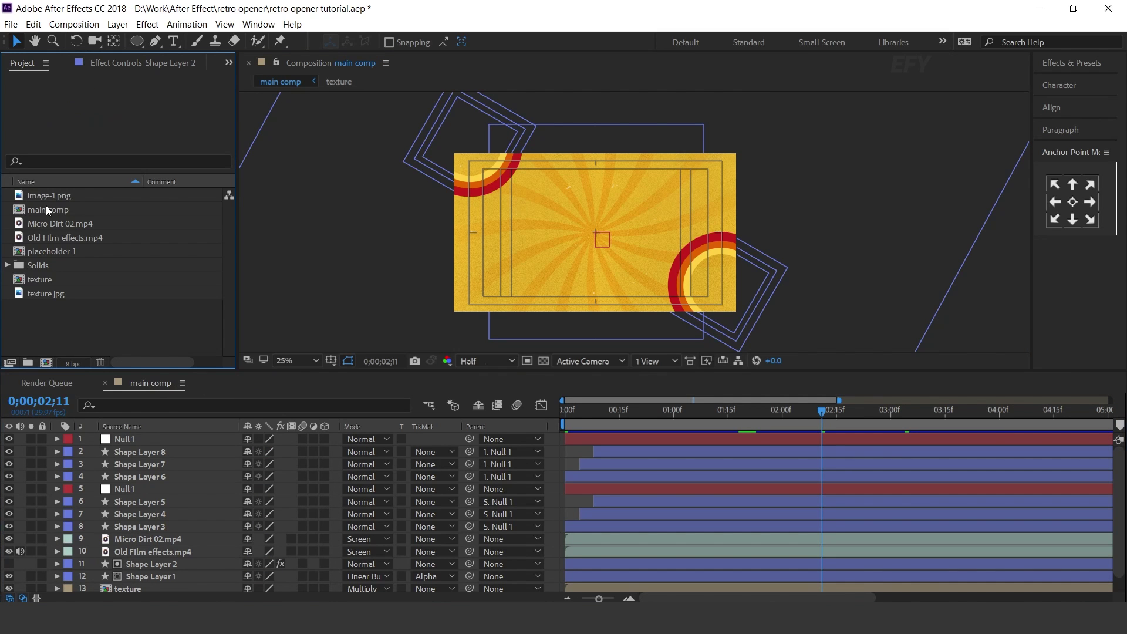
{"action": "left_click", "coordinate": [68, 253]}
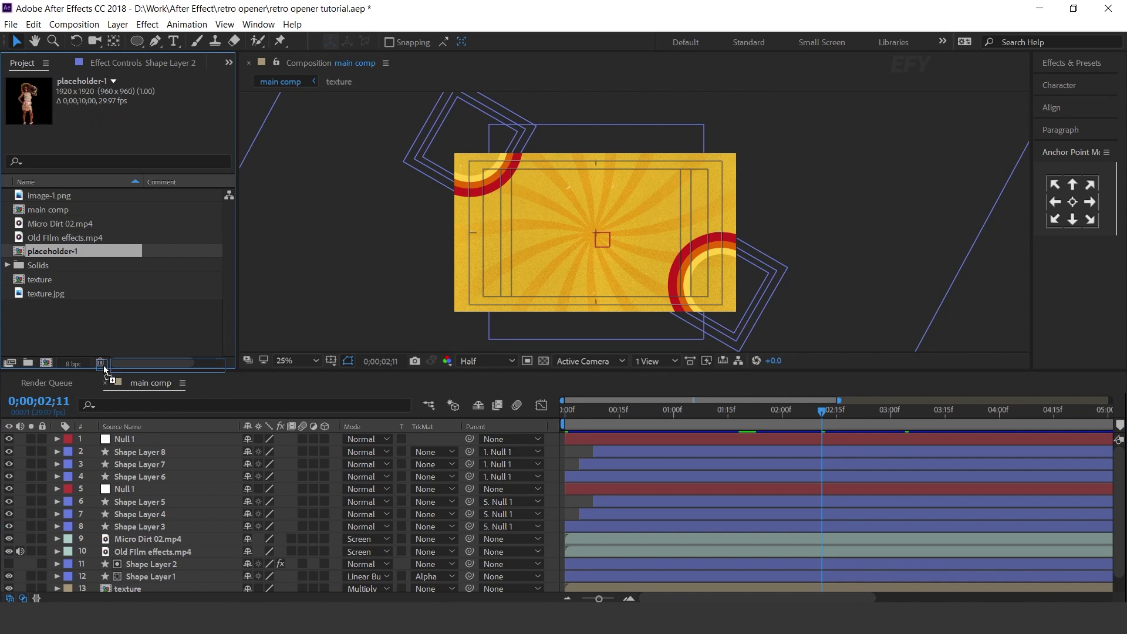
{"action": "left_click_drag", "start_coordinate": [104, 369], "coordinate": [139, 435]}
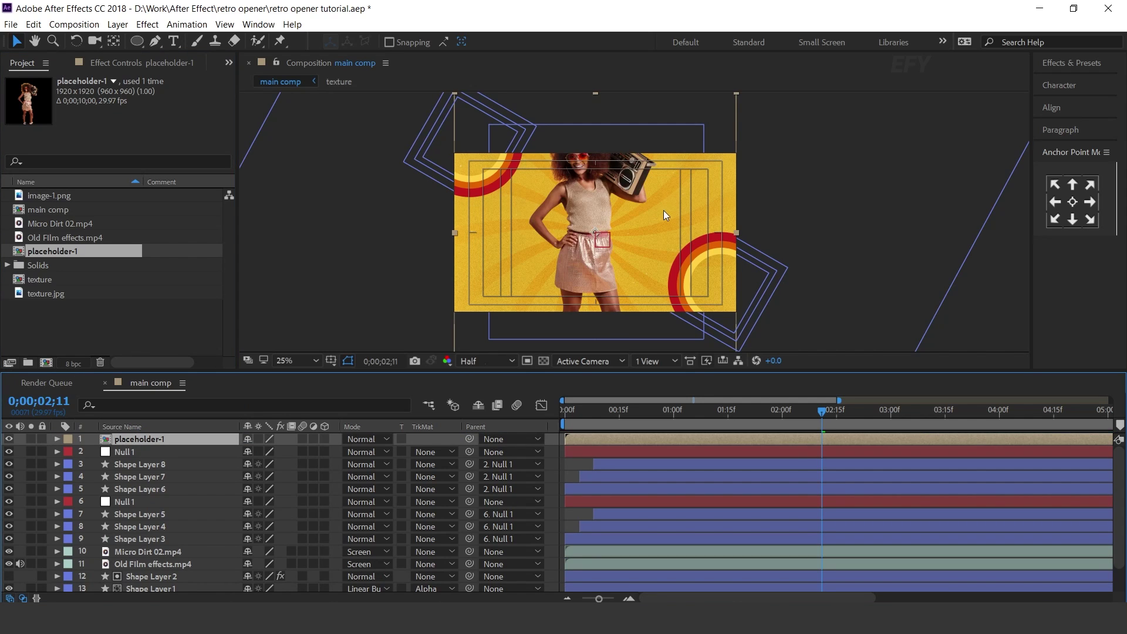
{"action": "key", "text": "comma"}
{"action": "left_click_drag", "start_coordinate": [616, 232], "coordinate": [612, 259]}
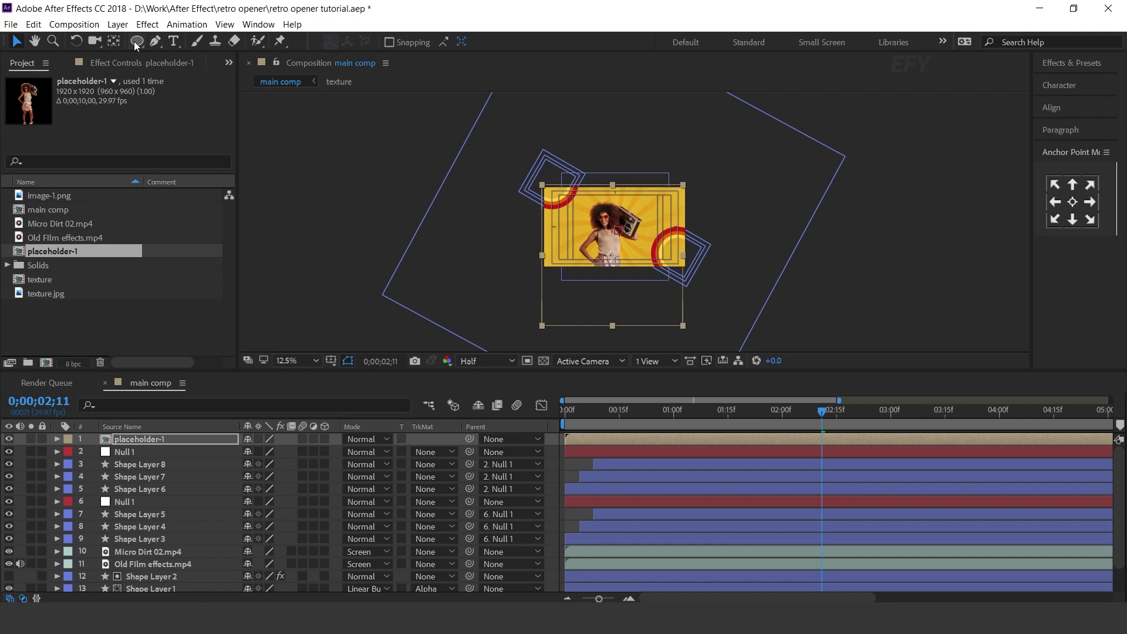
Step: Cover the placeholder-1 layer from left to right with 13 adjacent tall, narrow rectangular masks
{"action": "left_click_drag", "start_coordinate": [135, 41], "coordinate": [193, 38]}
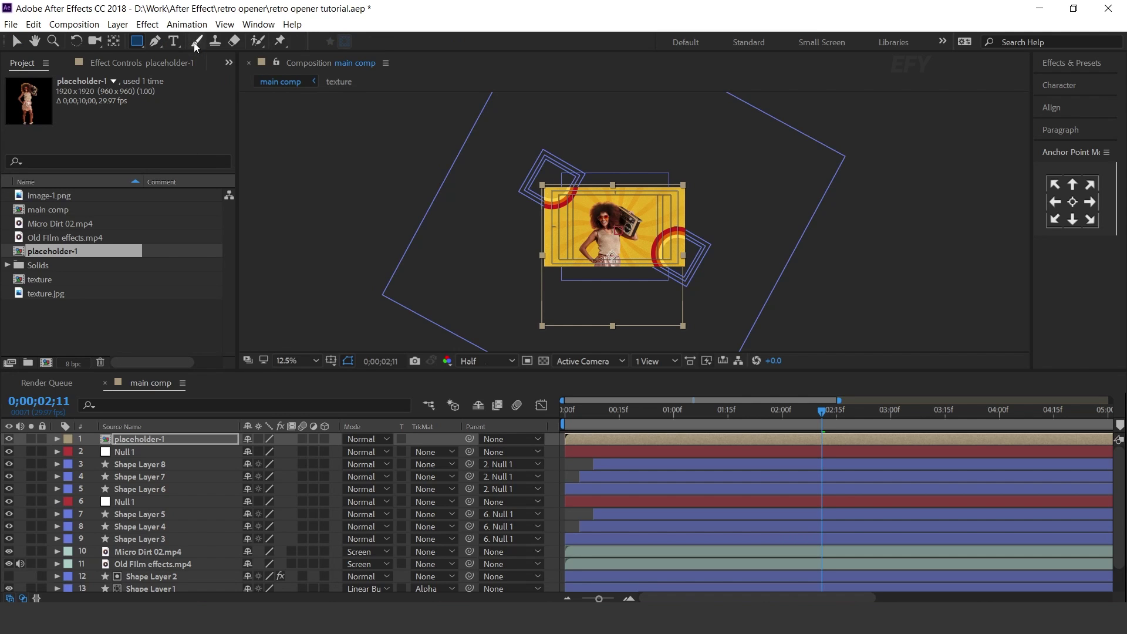
{"action": "key", "text": "period"}
{"action": "key", "text": "grave"}
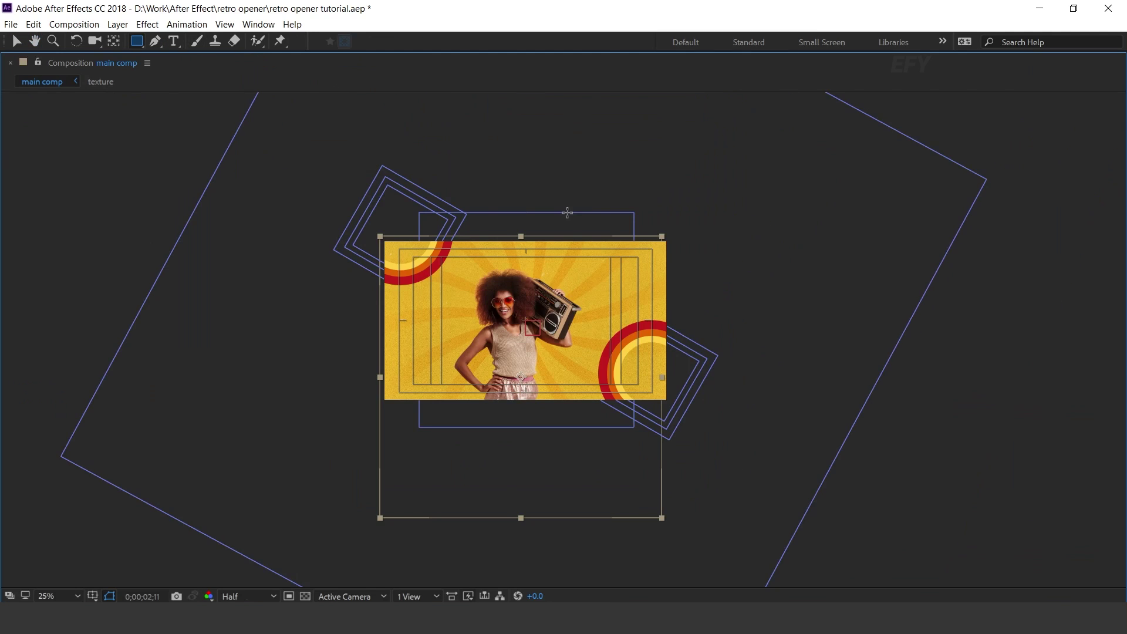
{"action": "left_click_drag", "start_coordinate": [514, 331], "coordinate": [582, 253]}
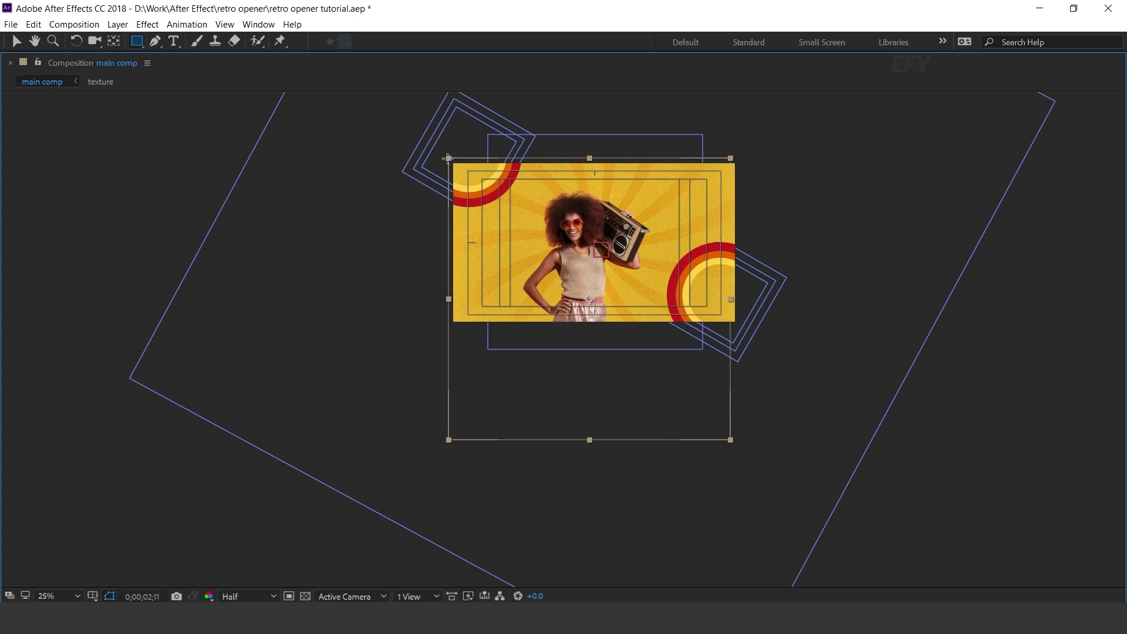
{"action": "left_click_drag", "start_coordinate": [448, 158], "coordinate": [481, 460]}
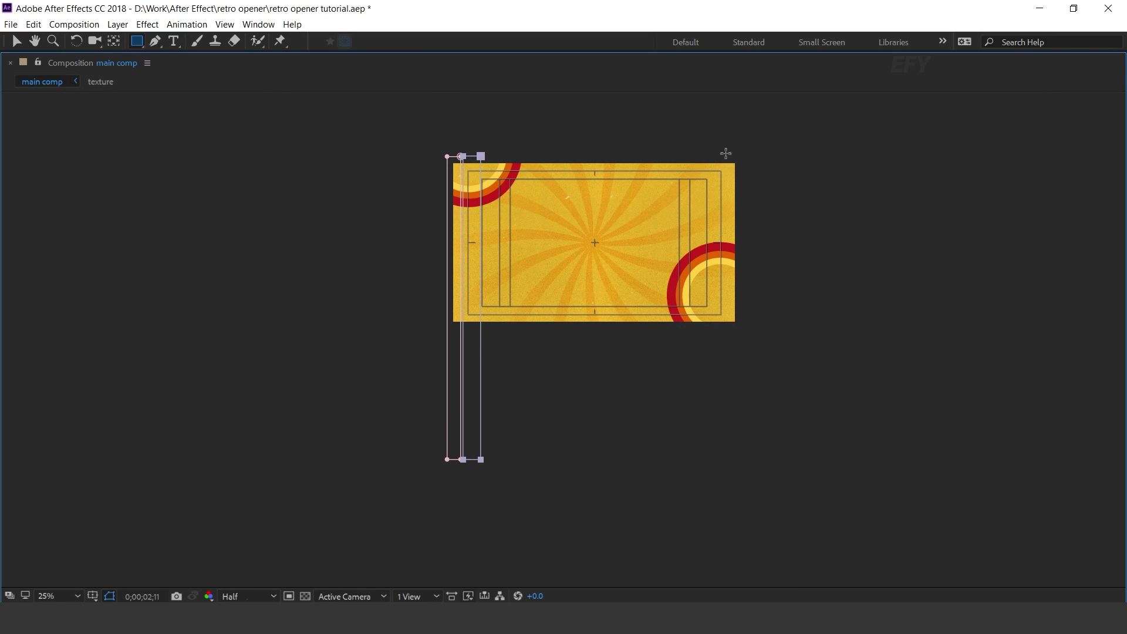
{"action": "mouse_move", "coordinate": [484, 155]}
{"action": "left_mouse_down"}
{"action": "mouse_move", "coordinate": [498, 462]}
{"action": "mouse_move", "coordinate": [526, 462]}
{"action": "left_mouse_up"}
{"action": "left_click_drag", "start_coordinate": [528, 229], "coordinate": [548, 464]}
{"action": "mouse_move", "coordinate": [548, 150]}
{"action": "left_mouse_down"}
{"action": "mouse_move", "coordinate": [554, 388]}
{"action": "mouse_move", "coordinate": [569, 467]}
{"action": "mouse_move", "coordinate": [599, 445]}
{"action": "mouse_move", "coordinate": [598, 467]}
{"action": "left_mouse_up"}
{"action": "key", "text": "ctrl+z"}
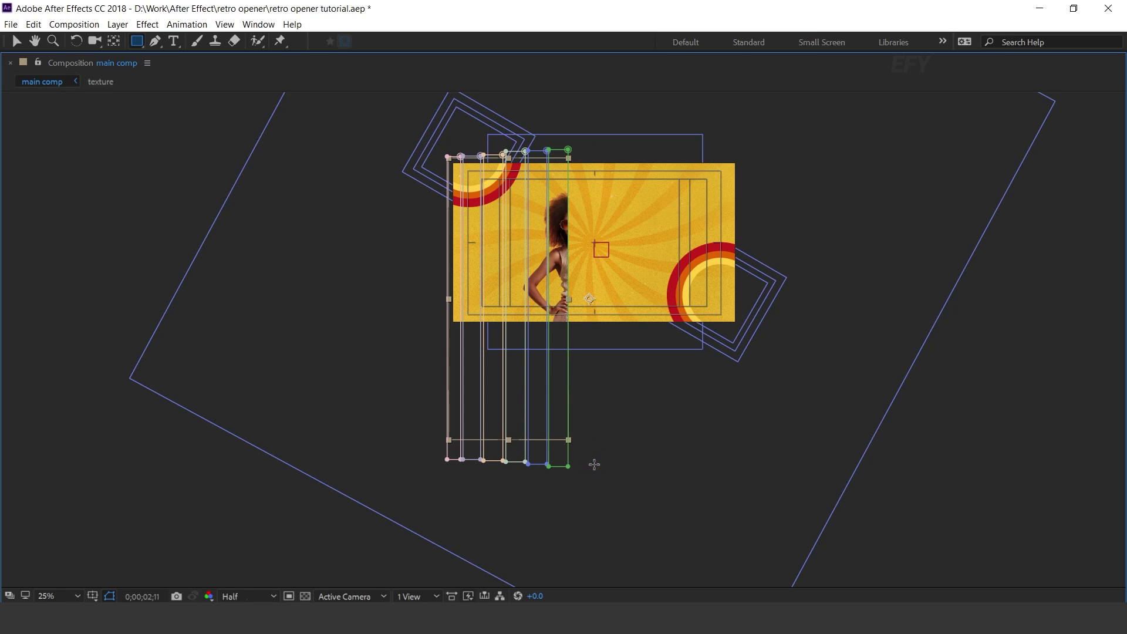
{"action": "mouse_move", "coordinate": [571, 148]}
{"action": "left_mouse_down"}
{"action": "mouse_move", "coordinate": [576, 388]}
{"action": "mouse_move", "coordinate": [595, 469]}
{"action": "left_mouse_up"}
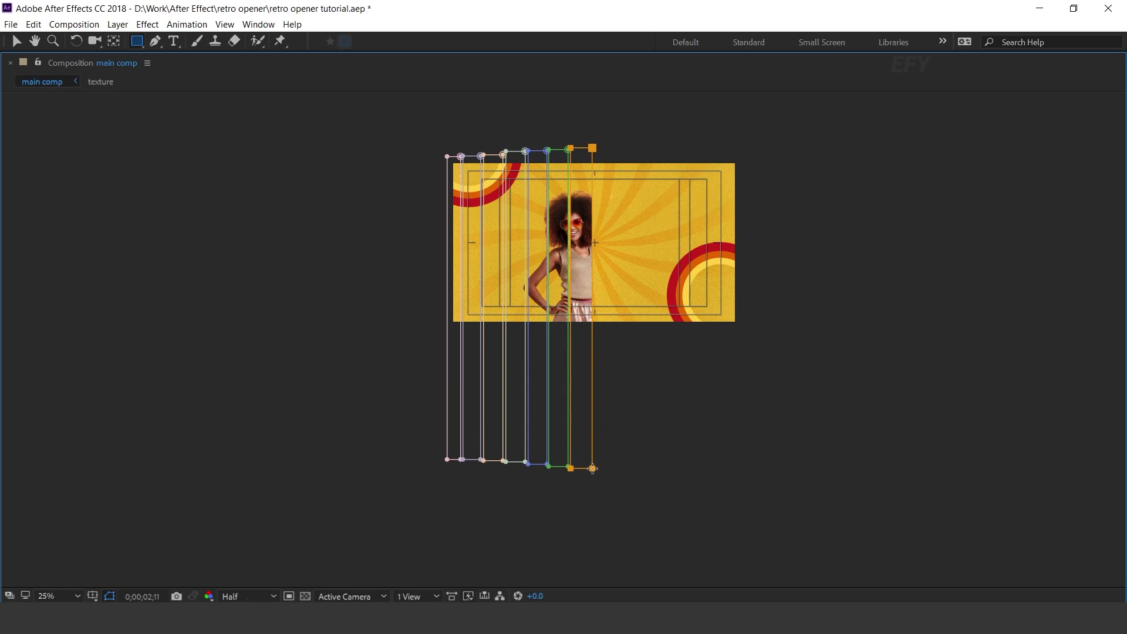
{"action": "left_click_drag", "start_coordinate": [595, 145], "coordinate": [623, 471]}
{"action": "mouse_move", "coordinate": [625, 142]}
{"action": "left_mouse_down"}
{"action": "mouse_move", "coordinate": [637, 456]}
{"action": "mouse_move", "coordinate": [649, 470]}
{"action": "mouse_move", "coordinate": [652, 350]}
{"action": "mouse_move", "coordinate": [674, 469]}
{"action": "left_mouse_up"}
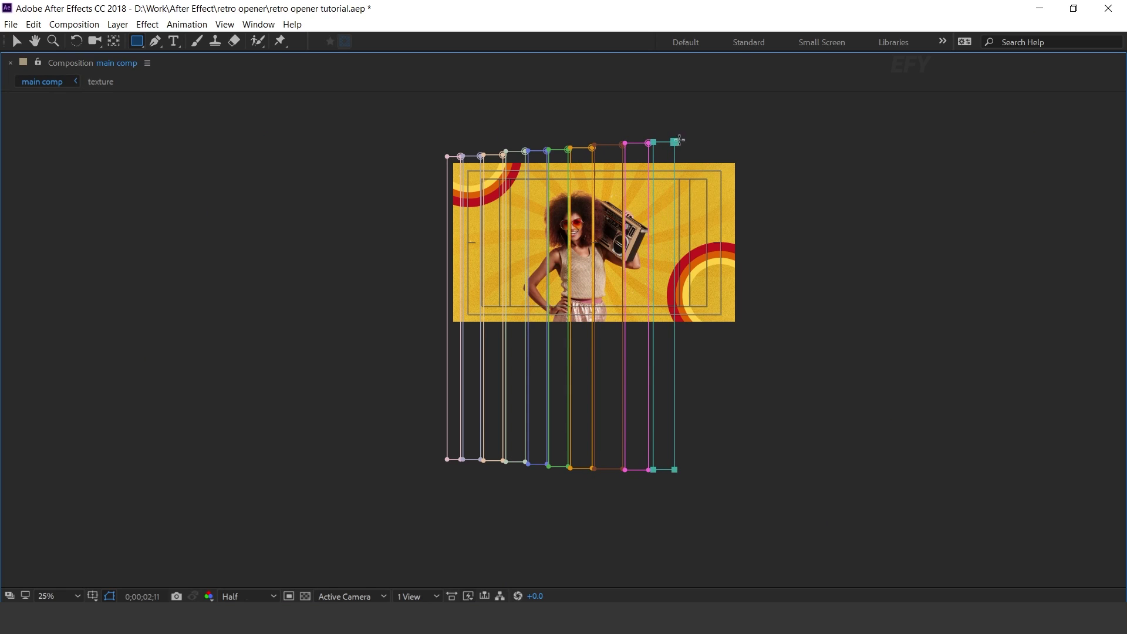
{"action": "left_click_drag", "start_coordinate": [680, 139], "coordinate": [701, 468]}
{"action": "left_click_drag", "start_coordinate": [707, 136], "coordinate": [722, 468]}
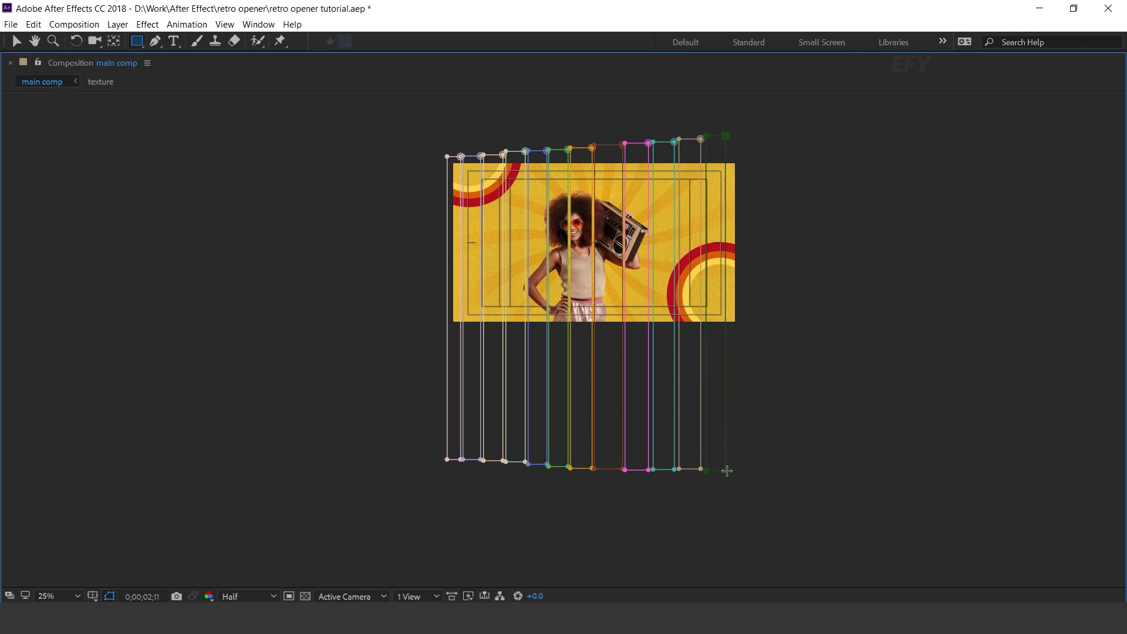
{"action": "left_click_drag", "start_coordinate": [733, 134], "coordinate": [756, 471]}
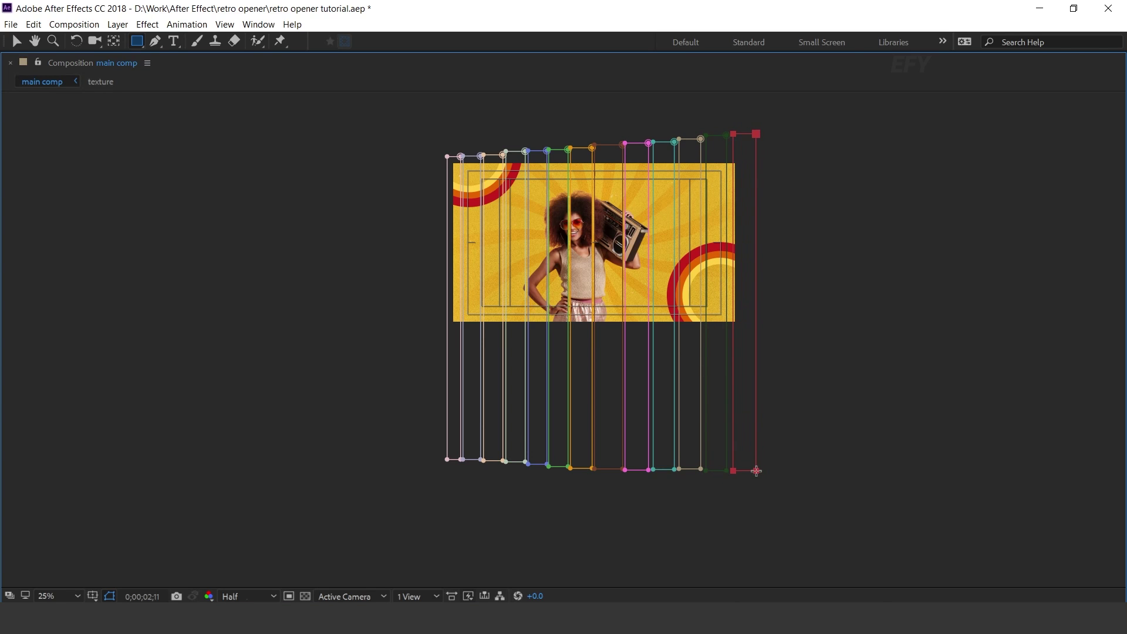
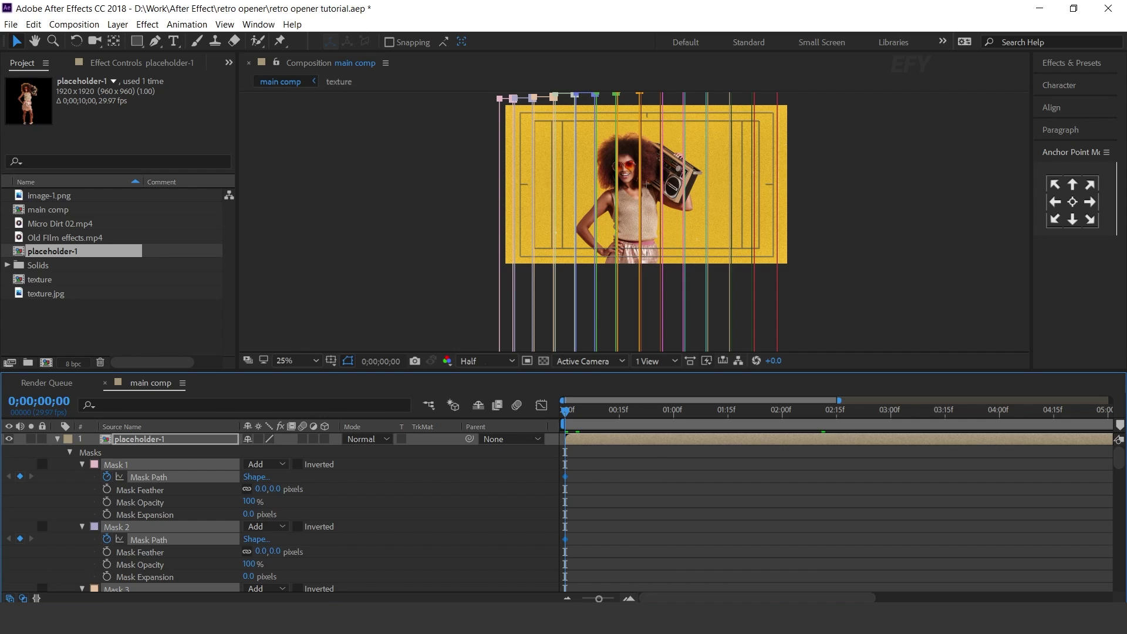
Step: At 0;00;01;00, lower the top edge of Mask 1's path below the placeholder-1 layer so the strip collapses at its base
{"action": "left_click", "coordinate": [676, 413]}
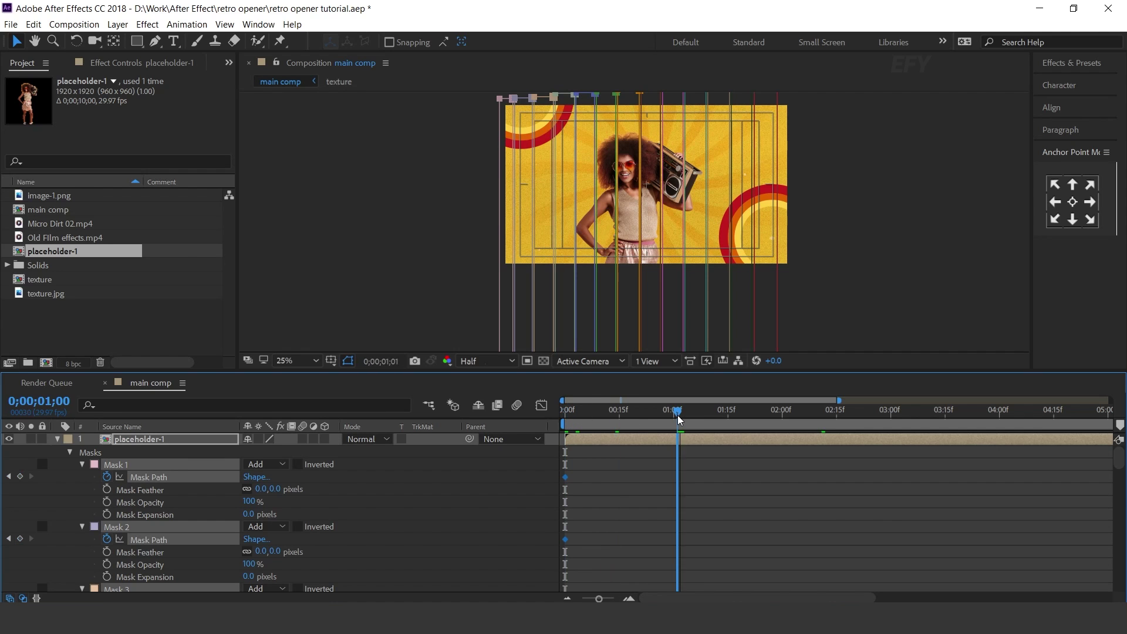
{"action": "left_click", "coordinate": [780, 513]}
{"action": "left_click", "coordinate": [147, 465]}
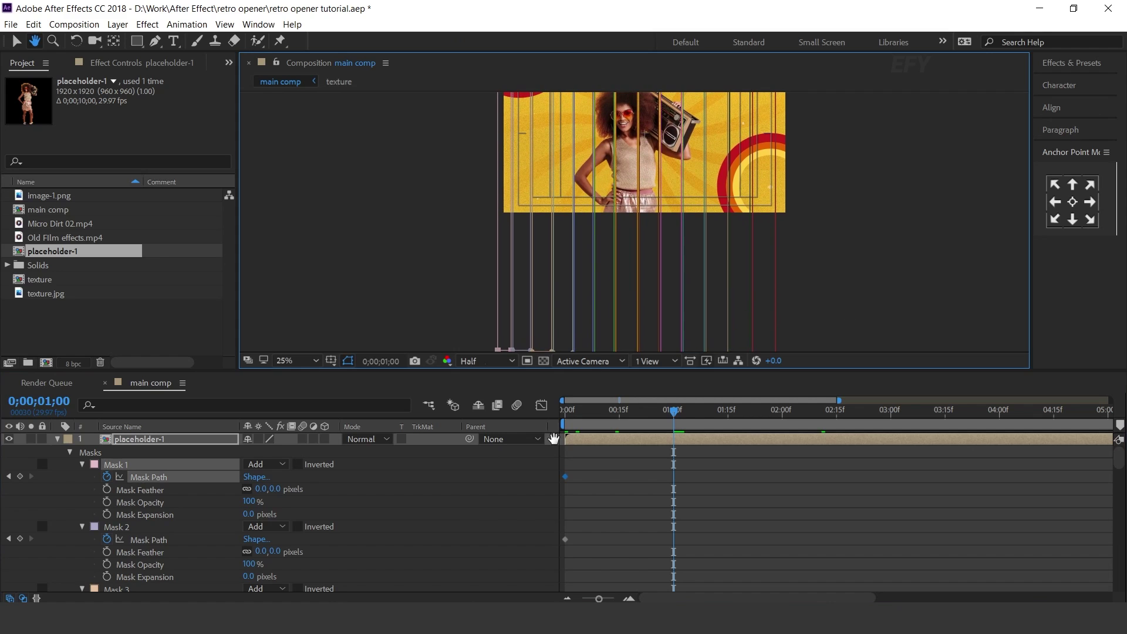
{"action": "left_click", "coordinate": [252, 478]}
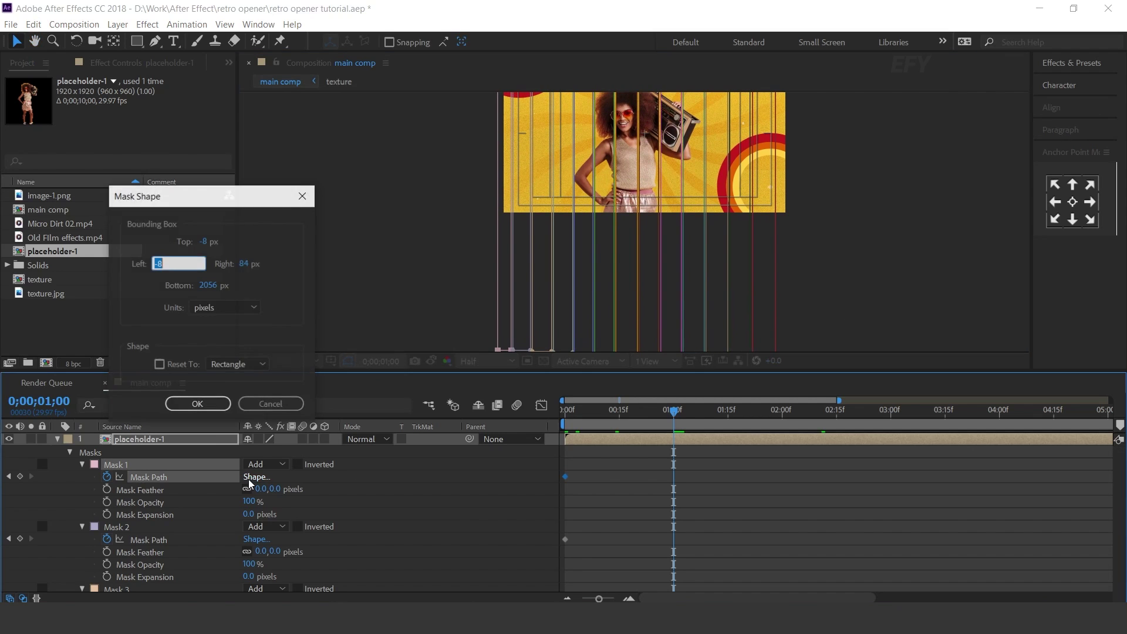
{"action": "left_click", "coordinate": [209, 242]}
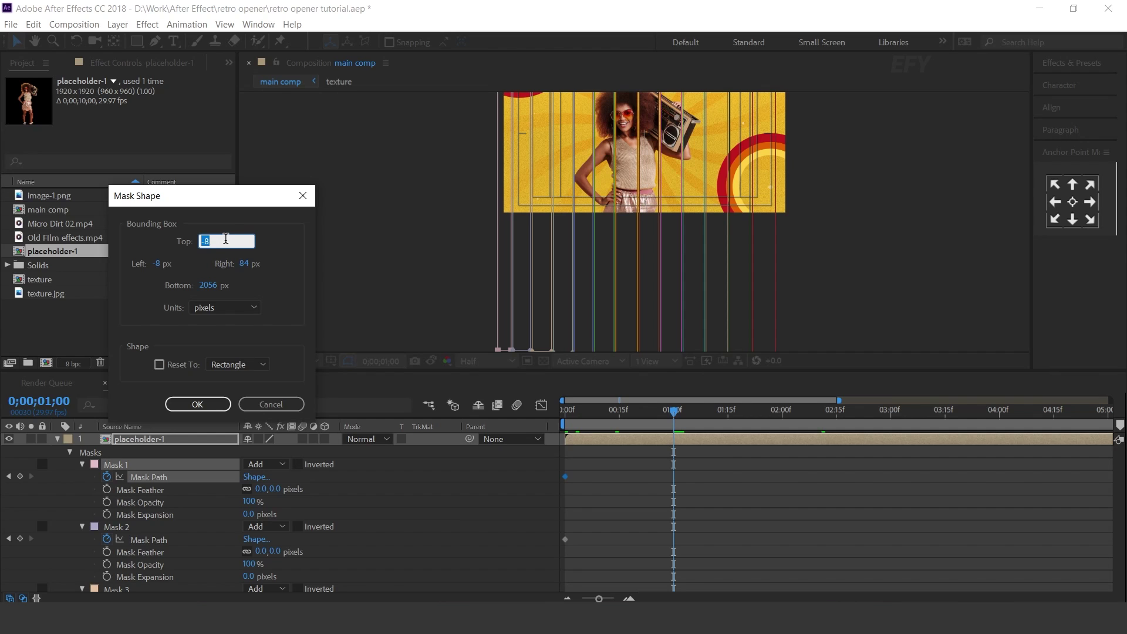
{"action": "key", "text": "Return"}
{"action": "key", "text": "h"}
{"action": "left_click_drag", "start_coordinate": [606, 249], "coordinate": [605, 179]}
{"action": "key", "text": "v"}
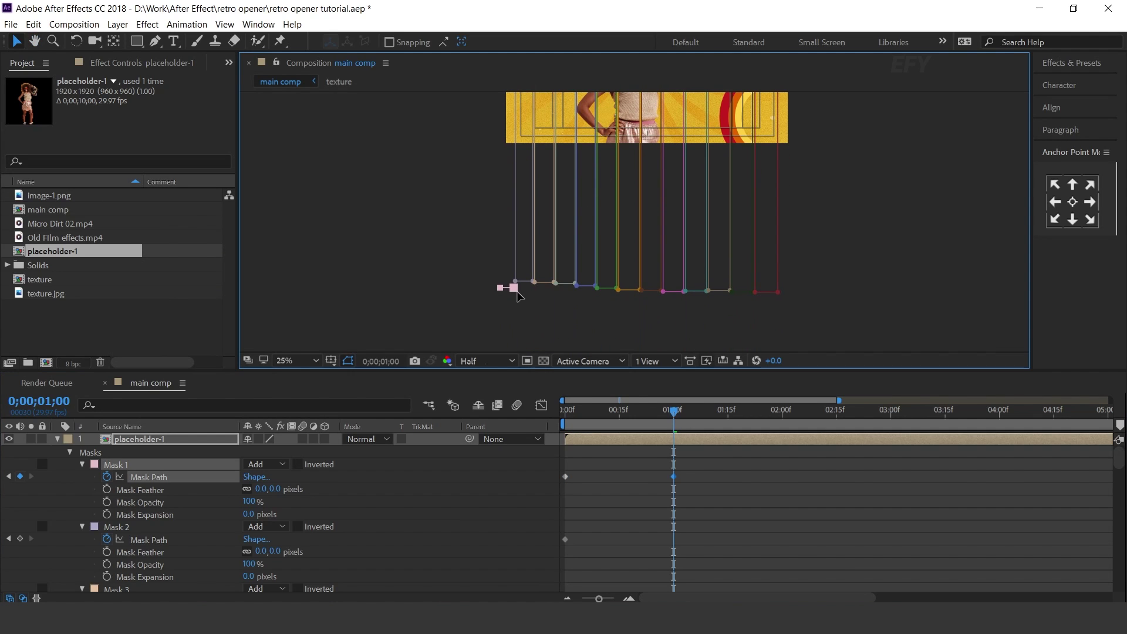
{"action": "left_click_drag", "start_coordinate": [880, 222], "coordinate": [858, 251]}
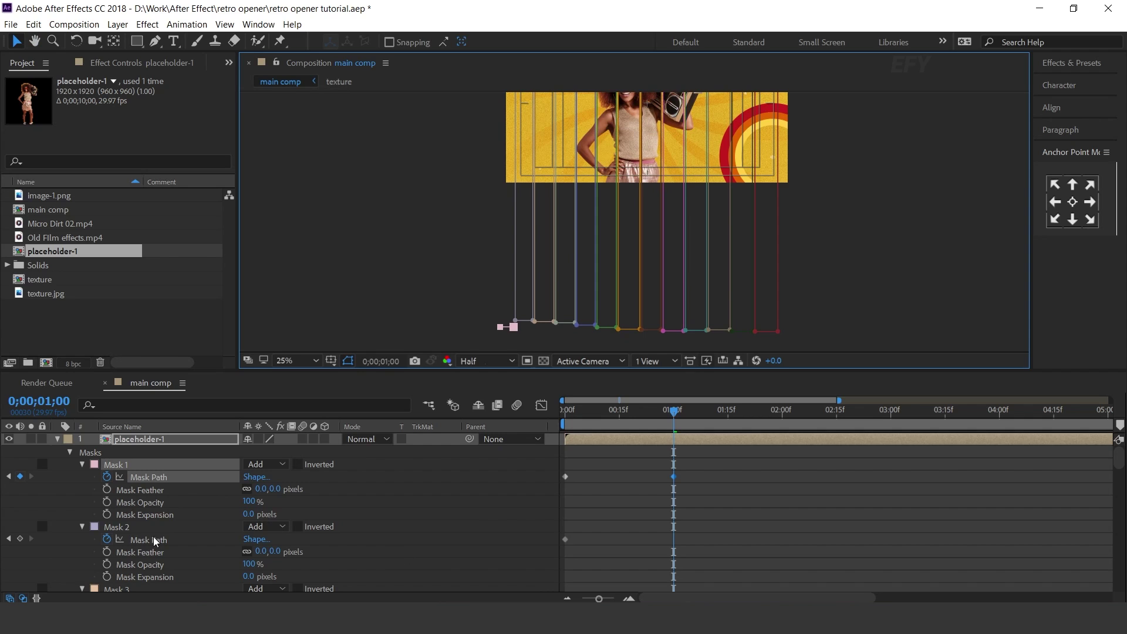
Step: Collapse Mask 2 and Mask 3 at 0;00;01;00 by setting the top of each mask shape to 2100 px
{"action": "left_click", "coordinate": [256, 539]}
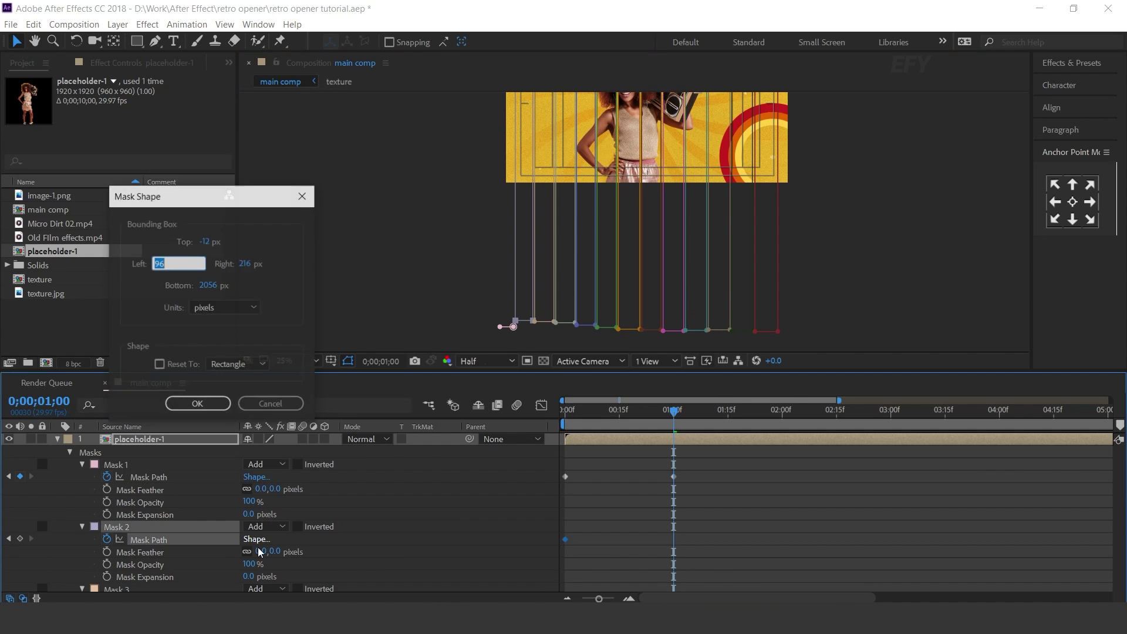
{"action": "left_click", "coordinate": [204, 243]}
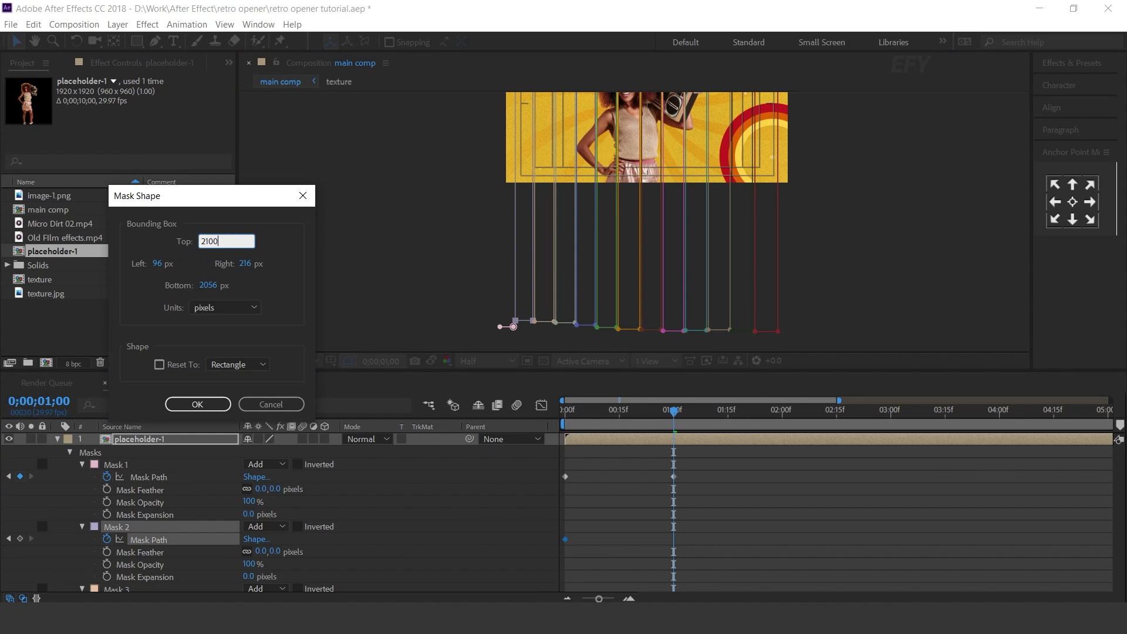
{"action": "key", "text": "Return"}
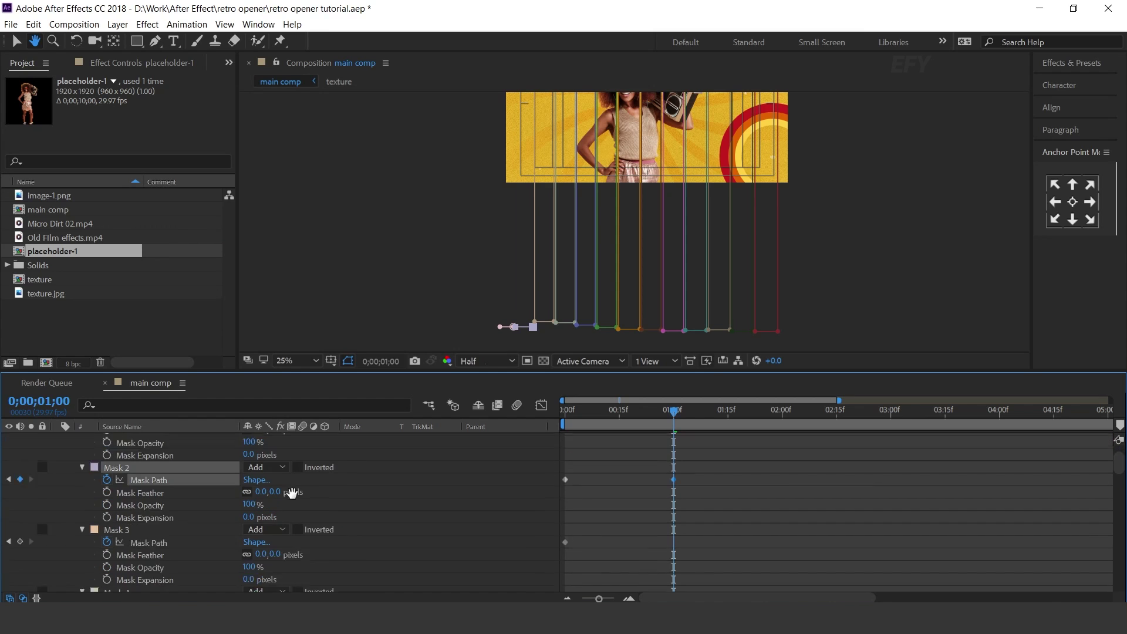
{"action": "scroll", "coordinate": [287, 517], "scroll_direction": "down", "scroll_amount": 3}
{"action": "left_click", "coordinate": [263, 524]}
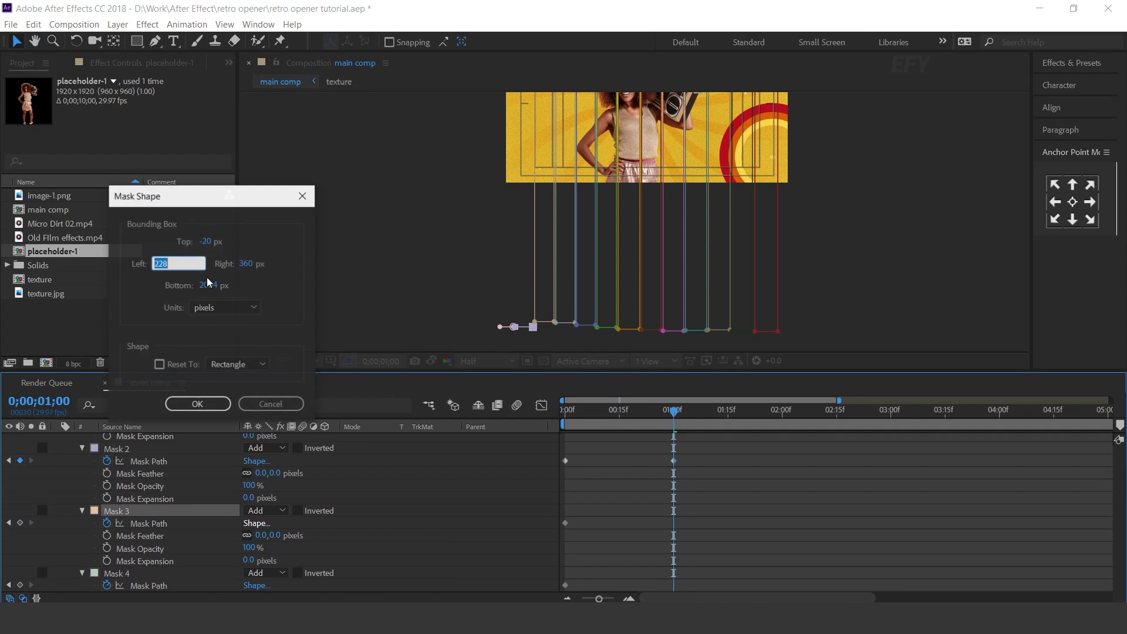
{"action": "left_click", "coordinate": [209, 242]}
{"action": "type", "text": "2100"}
{"action": "key", "text": "Return"}
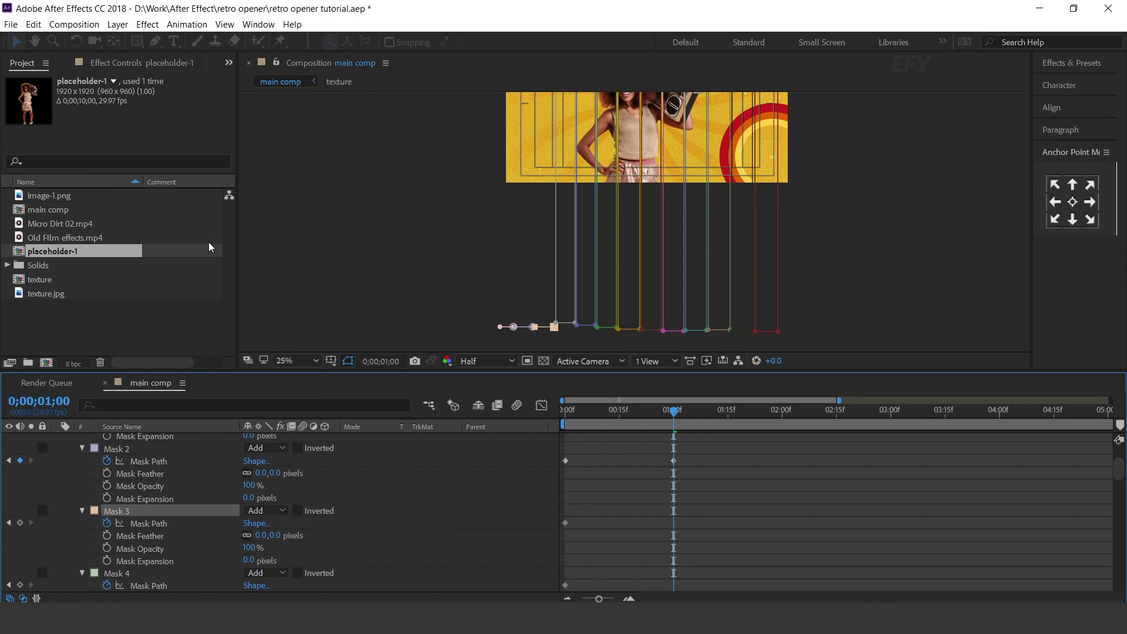
Step: Collapse Masks 4 through 7 at 0;00;01;00 by setting the top of each mask shape to 2100 px
{"action": "scroll", "coordinate": [129, 472], "scroll_direction": "down", "scroll_amount": 3}
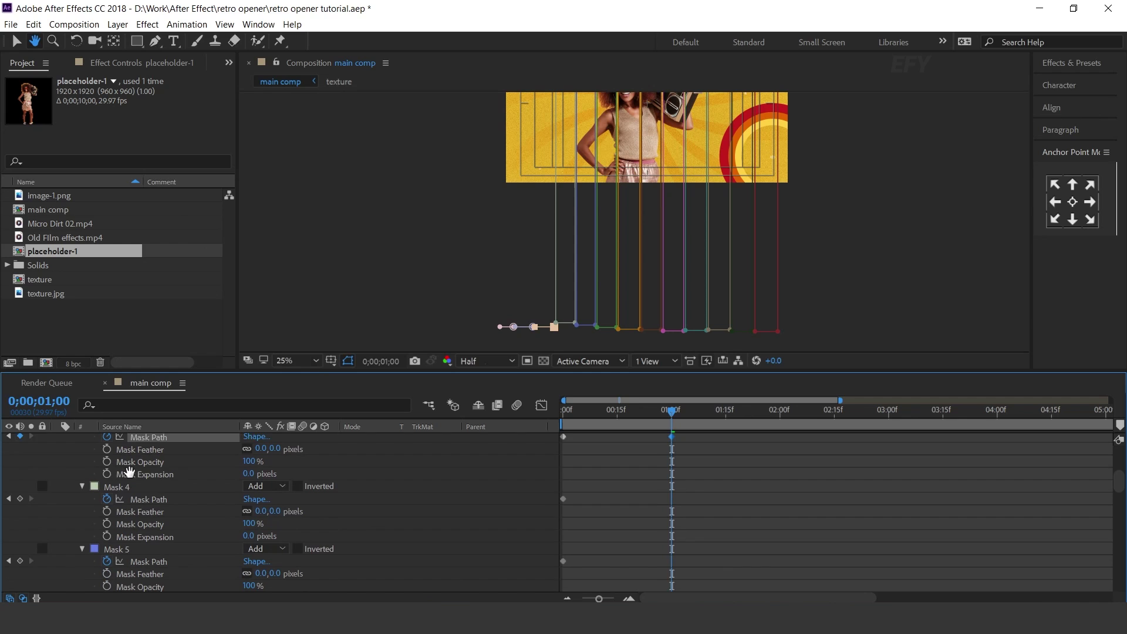
{"action": "left_click", "coordinate": [256, 497]}
{"action": "key", "text": "Return"}
{"action": "scroll", "coordinate": [196, 493], "scroll_direction": "down", "scroll_amount": 3}
{"action": "left_click", "coordinate": [256, 487]}
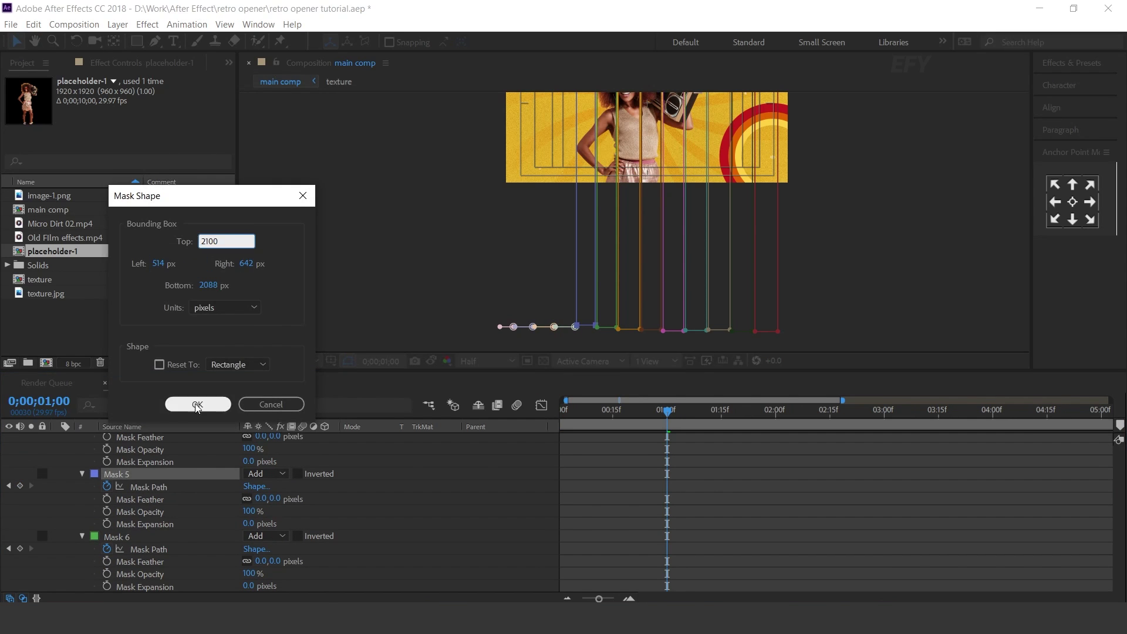
{"action": "key", "text": "Return"}
{"action": "left_click", "coordinate": [256, 548]}
{"action": "key", "text": "Return"}
{"action": "scroll", "coordinate": [154, 528], "scroll_direction": "down", "scroll_amount": 3}
{"action": "left_click", "coordinate": [256, 525]}
{"action": "key", "text": "Return"}
{"action": "scroll", "coordinate": [176, 517], "scroll_direction": "down", "scroll_amount": 3}
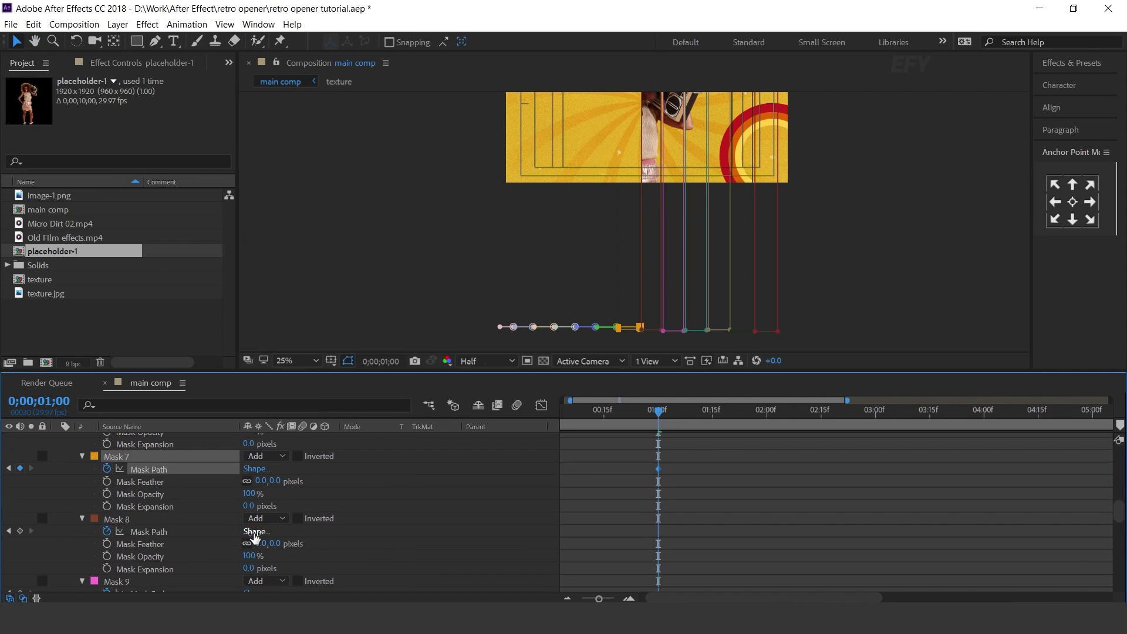
Step: Keyframe Masks 8, 9 and 10 at 0;00;01;00 with each mask shape's top lowered to the collapsed level of the previous strips
{"action": "left_click", "coordinate": [256, 470]}
{"action": "key", "text": "Return"}
{"action": "left_click", "coordinate": [256, 533]}
{"action": "key", "text": "Return"}
{"action": "scroll", "coordinate": [256, 510], "scroll_direction": "down", "scroll_amount": 3}
{"action": "left_click", "coordinate": [256, 512]}
{"action": "key", "text": "Return"}
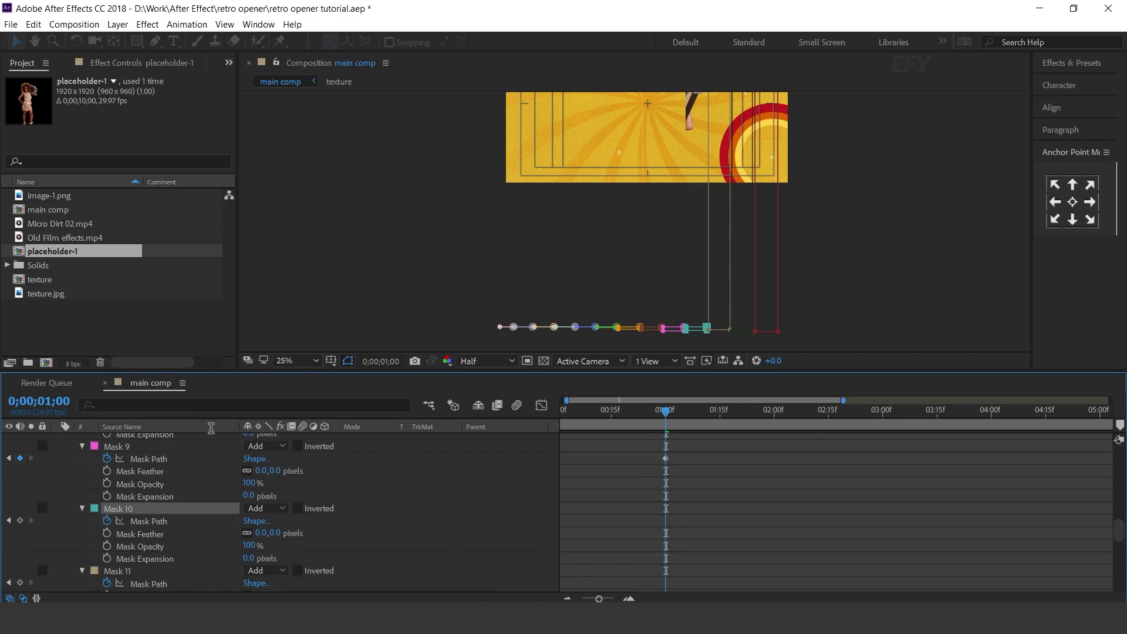
Step: Keyframe Masks 11 and 12 at 0;00;01;00 with their tops lowered to the same collapsed level
{"action": "scroll", "coordinate": [256, 505], "scroll_direction": "down", "scroll_amount": 3}
{"action": "left_click", "coordinate": [256, 491]}
{"action": "key", "text": "Return"}
{"action": "scroll", "coordinate": [457, 494], "scroll_direction": "down", "scroll_amount": 2}
{"action": "left_click", "coordinate": [256, 531]}
{"action": "key", "text": "Return"}
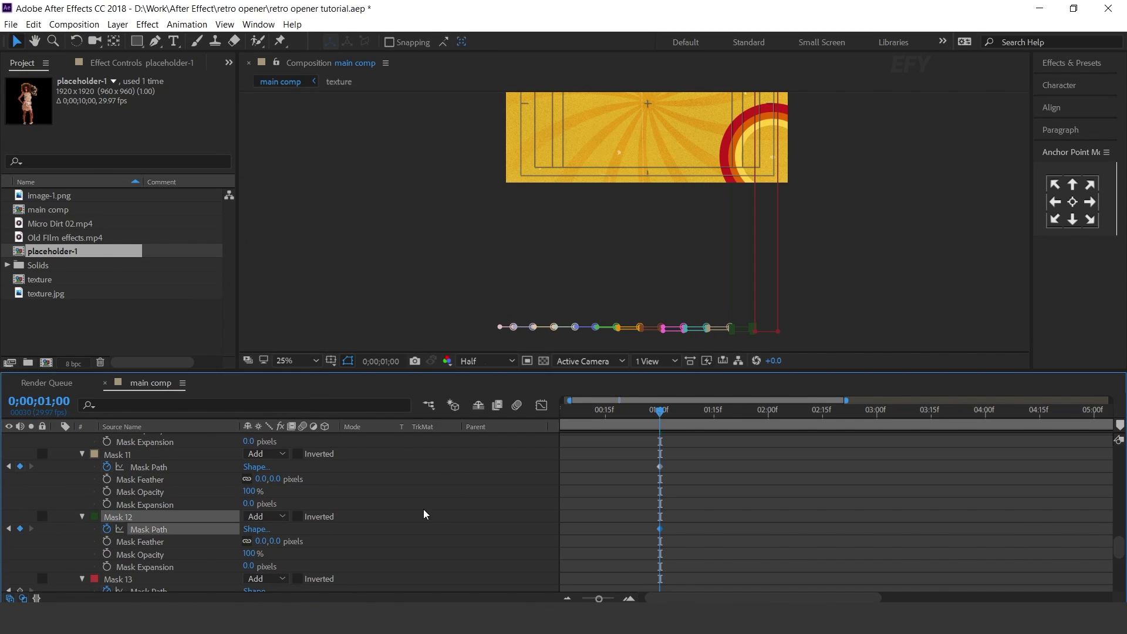
Step: Keyframe Mask 13 at 0;00;01;00 with the top of its shape lowered to the collapsed level of the other strips
{"action": "scroll", "coordinate": [422, 513], "scroll_direction": "down", "scroll_amount": 2}
{"action": "left_click", "coordinate": [256, 557]}
{"action": "key", "text": "Return"}
Step: Preview the strip mask animation from the start of the composition
{"action": "left_click_drag", "start_coordinate": [613, 415], "coordinate": [495, 430]}
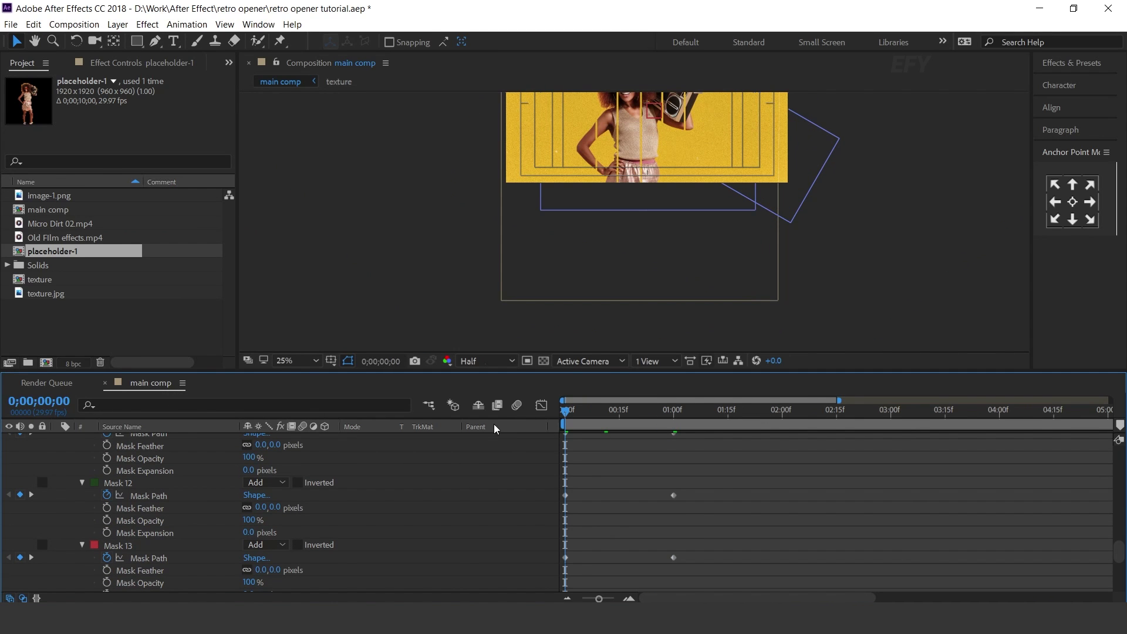
{"action": "scroll", "coordinate": [906, 161], "scroll_direction": "up", "scroll_amount": 3}
{"action": "key", "text": "space"}
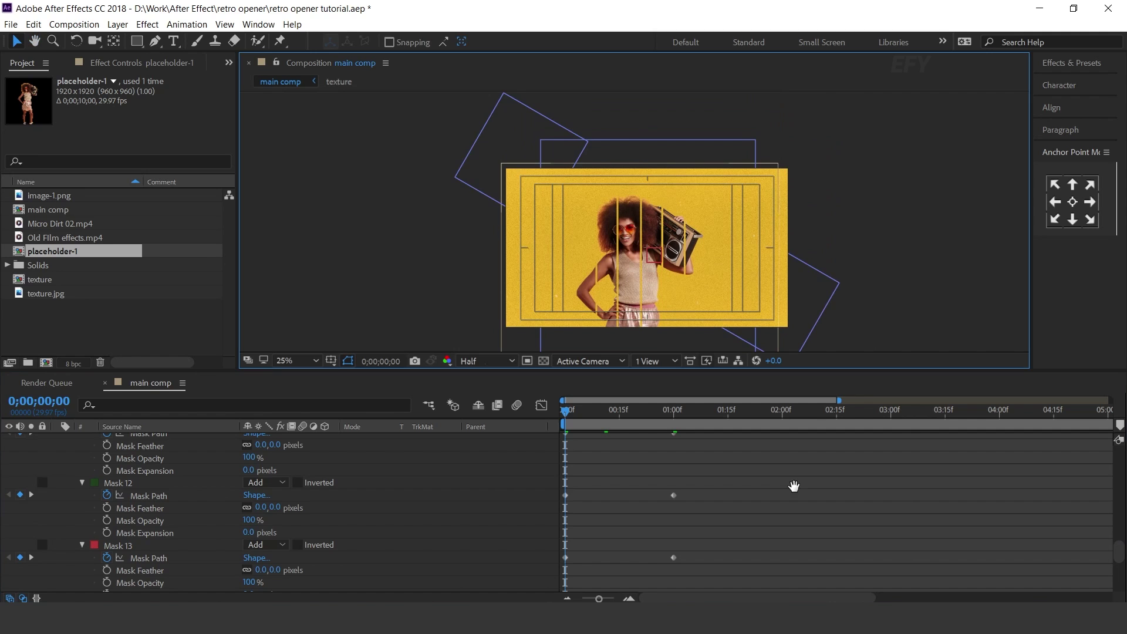
{"action": "left_click_drag", "start_coordinate": [619, 411], "coordinate": [671, 419]}
{"action": "key", "text": "Home"}
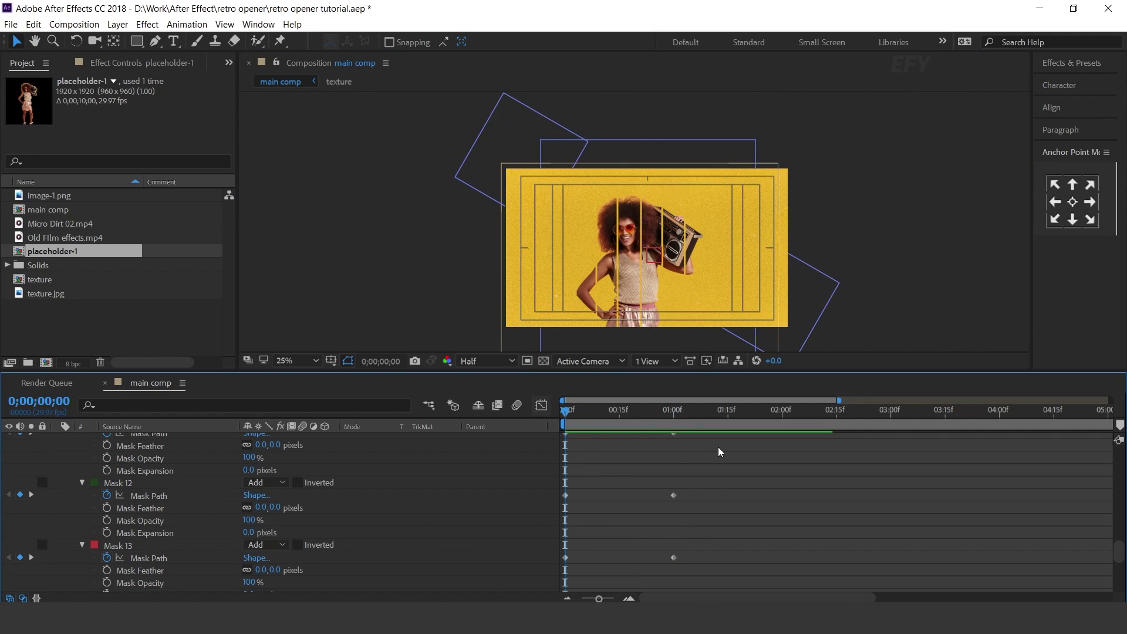
Step: Swap the Mask Path keyframes of all 13 masks, placing the collapsed shapes at 0;00;00;00 and the full shapes at 0;00;01;02
{"action": "key", "text": "grave"}
{"action": "left_click_drag", "start_coordinate": [589, 137], "coordinate": [539, 465]}
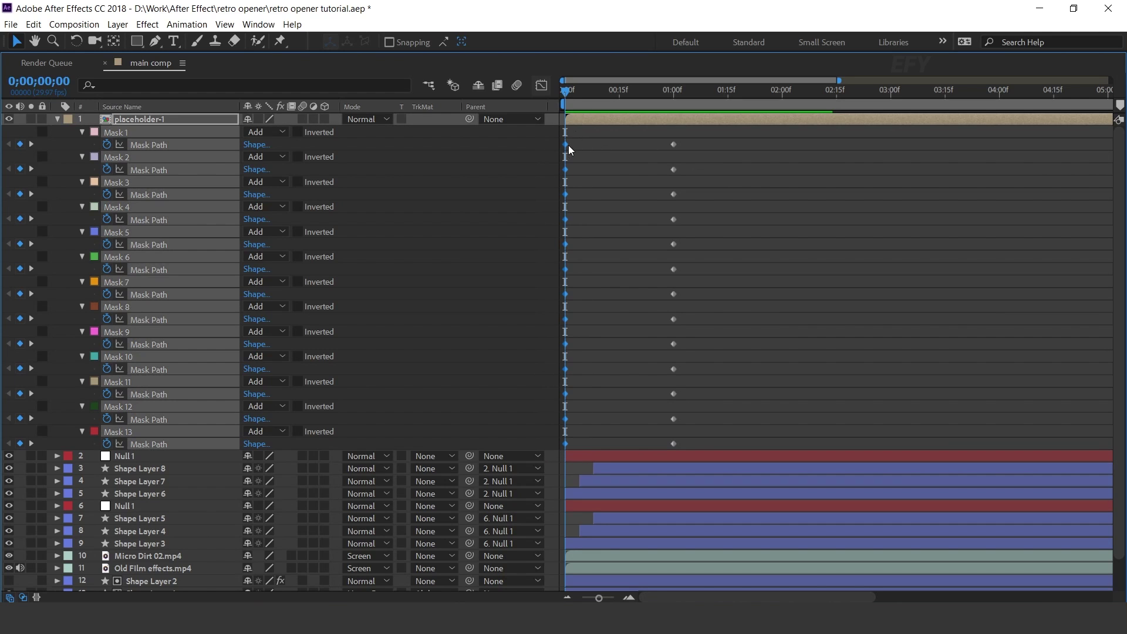
{"action": "left_click_drag", "start_coordinate": [566, 145], "coordinate": [639, 460]}
{"action": "left_click_drag", "start_coordinate": [674, 145], "coordinate": [568, 154]}
{"action": "left_click_drag", "start_coordinate": [735, 142], "coordinate": [680, 143]}
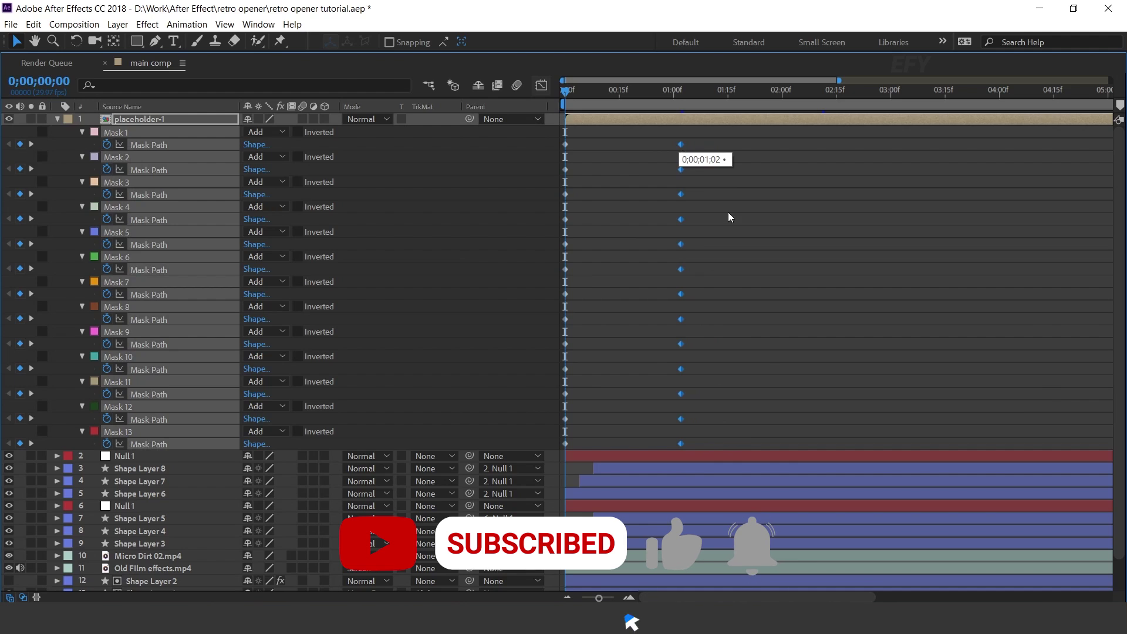
Step: Play back the rising strip reveal and inspect the image at 0;00;01;03
{"action": "key", "text": "grave"}
{"action": "key", "text": "space"}
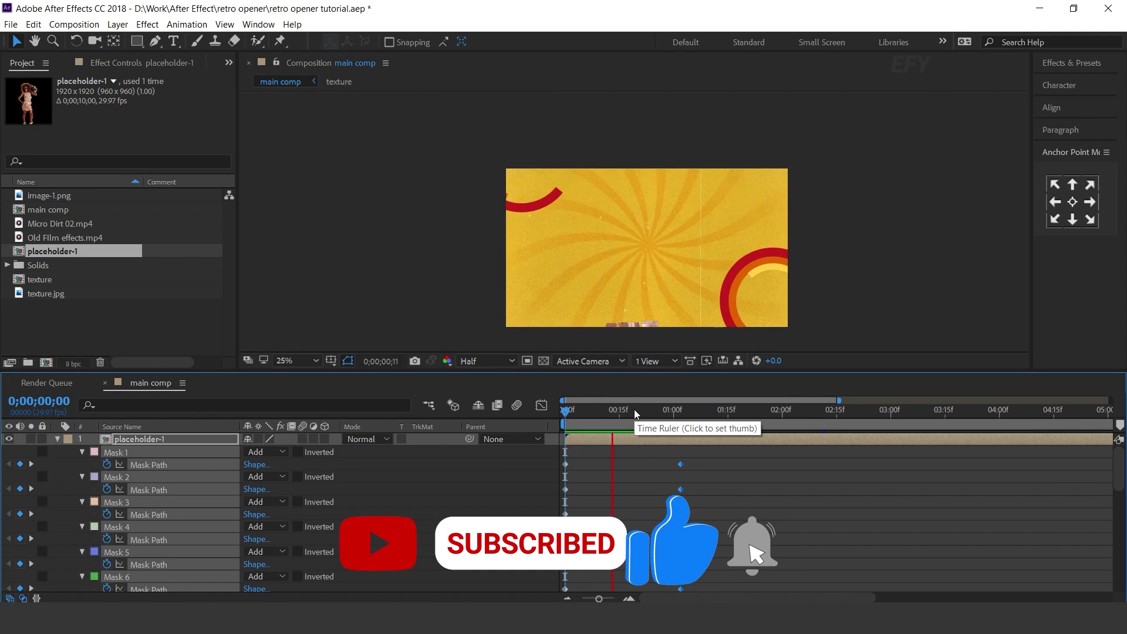
{"action": "left_click", "coordinate": [685, 411]}
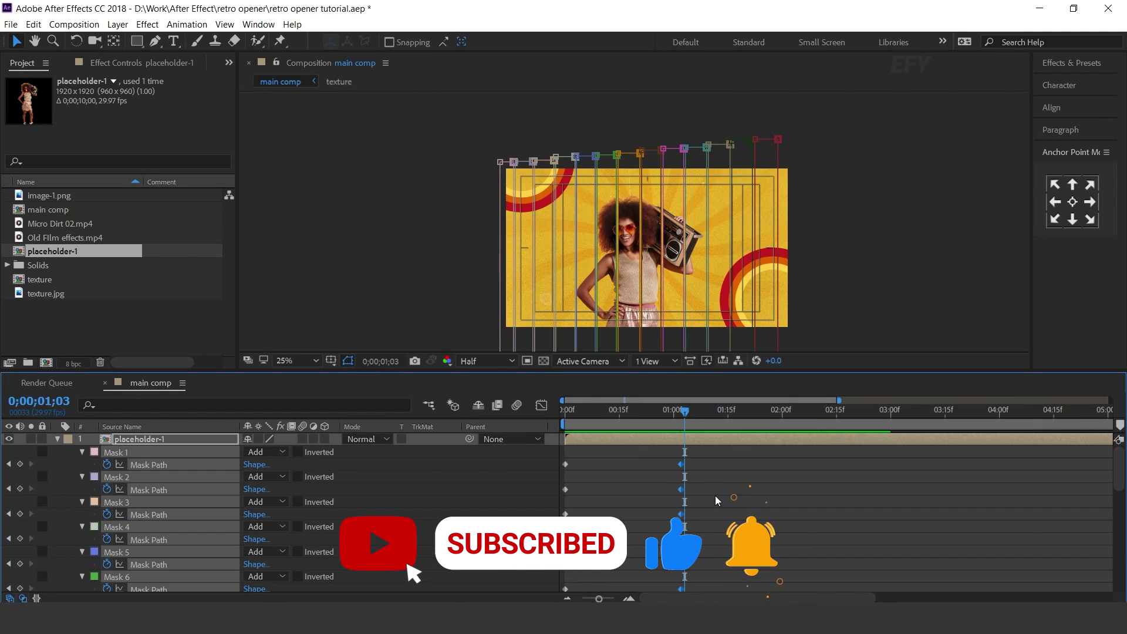
Step: Apply Easy Ease to every Mask Path keyframe and lengthen the ease into the end keyframes in the Graph Editor
{"action": "key", "text": "grave"}
{"action": "left_click_drag", "start_coordinate": [713, 136], "coordinate": [524, 452]}
{"action": "right_click", "coordinate": [682, 146]}
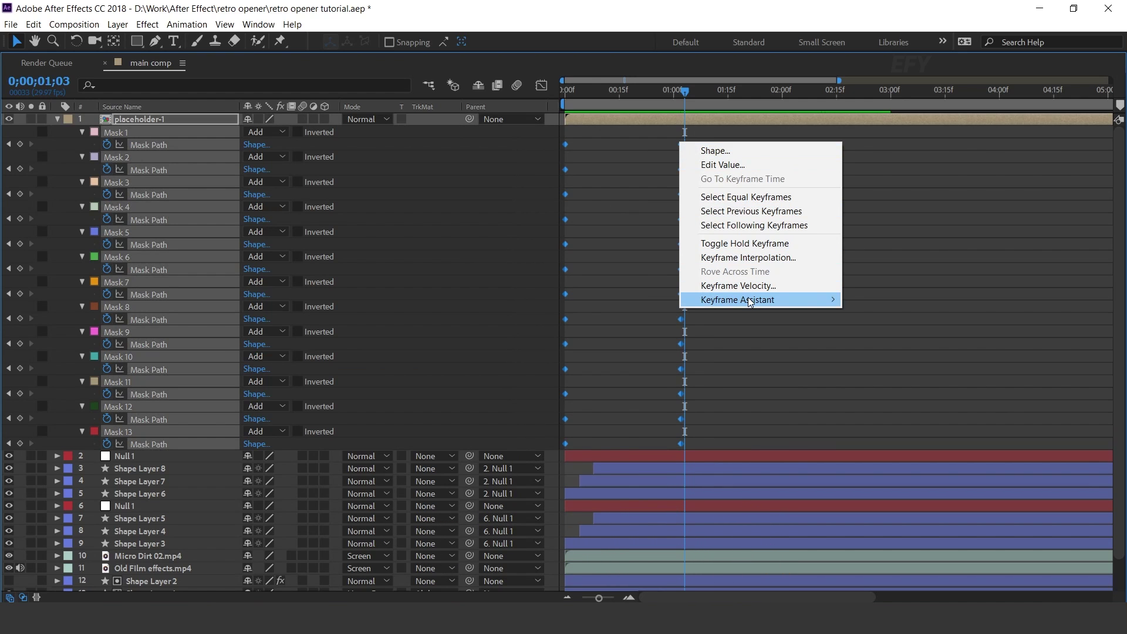
{"action": "mouse_move", "coordinate": [752, 302]}
{"action": "left_click", "coordinate": [901, 345]}
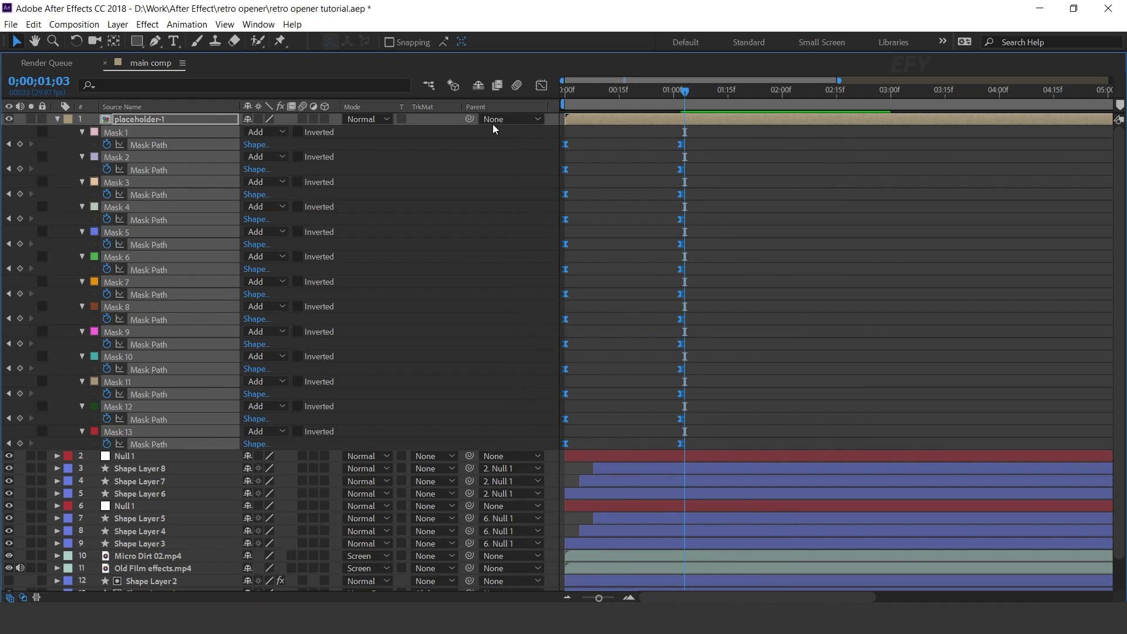
{"action": "left_click", "coordinate": [542, 85]}
{"action": "left_click_drag", "start_coordinate": [696, 532], "coordinate": [627, 534]}
{"action": "left_click", "coordinate": [541, 85]}
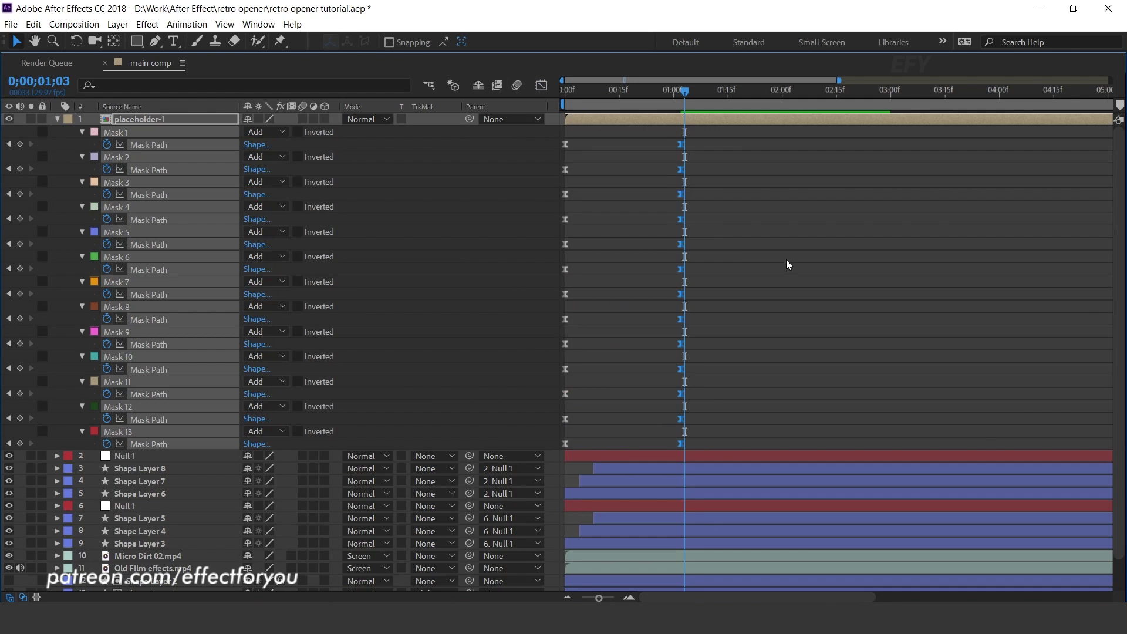
Step: Preview the eased reveal and shift the end keyframes of all masks a few frames later, just past 0;00;01;03
{"action": "key", "text": "grave"}
{"action": "left_click_drag", "start_coordinate": [576, 415], "coordinate": [540, 436]}
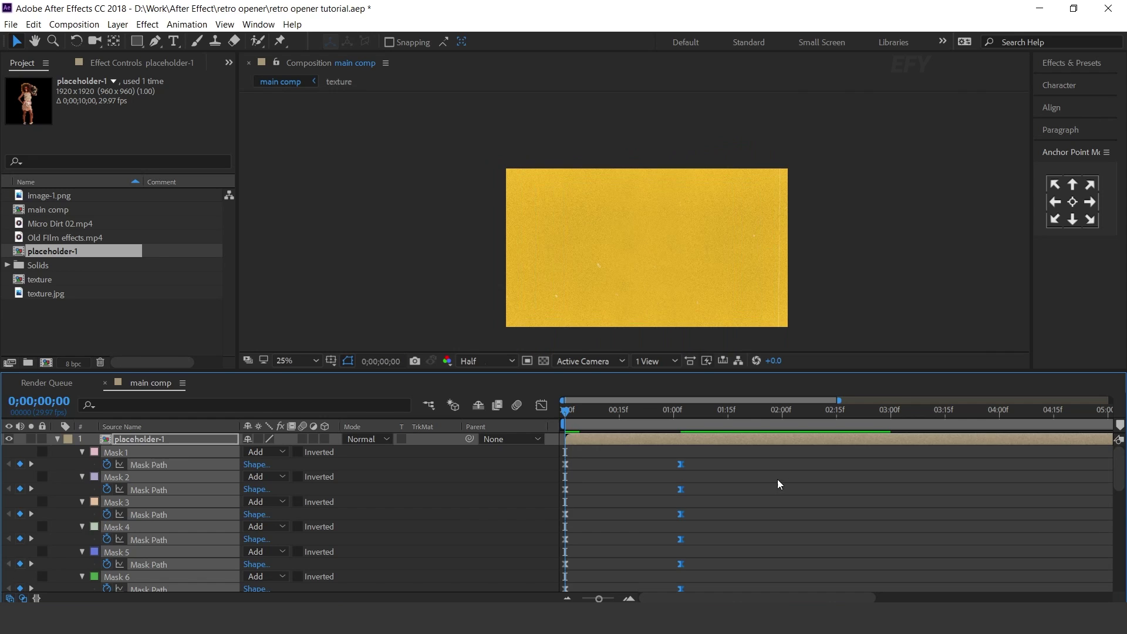
{"action": "key", "text": "space"}
{"action": "key", "text": "space"}
{"action": "left_click_drag", "start_coordinate": [682, 464], "coordinate": [693, 464]}
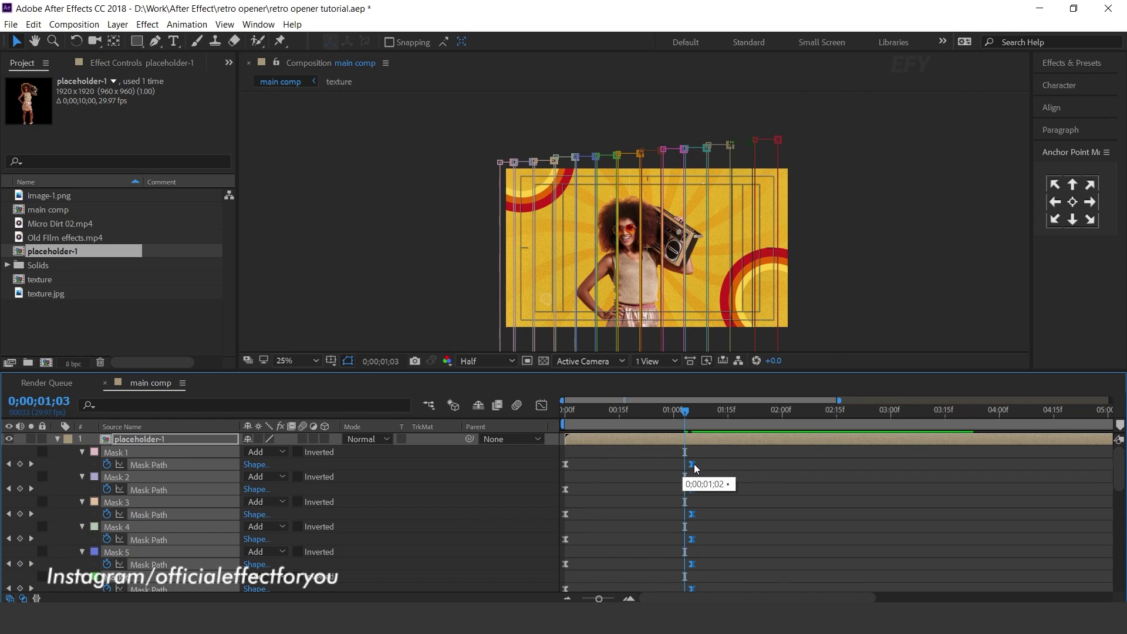
{"action": "left_click", "coordinate": [720, 470]}
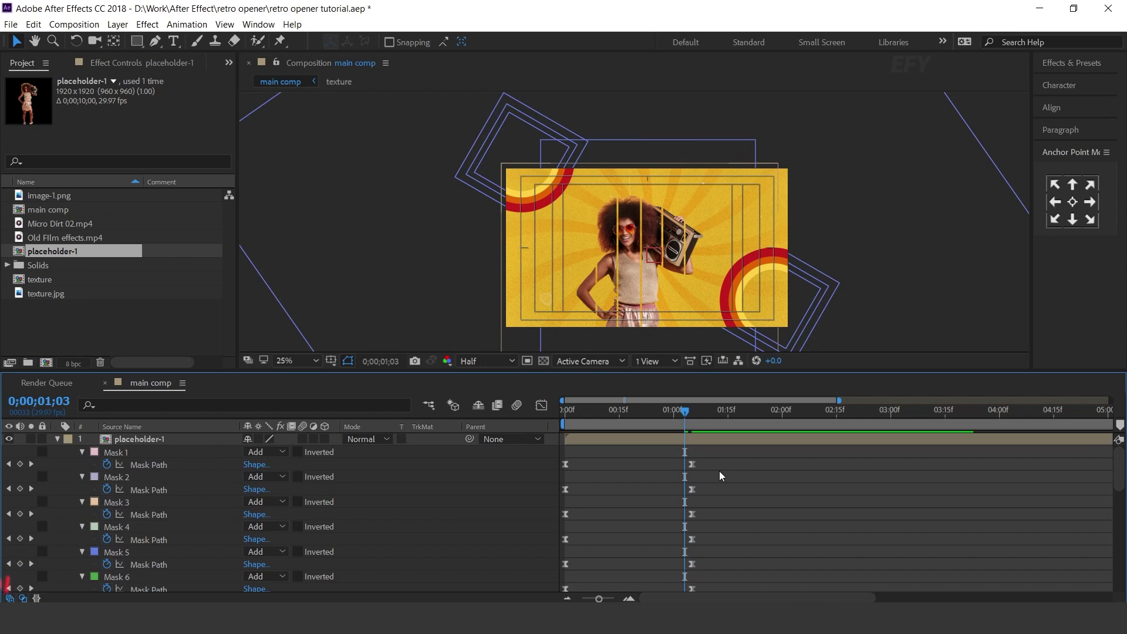
Step: Stagger Masks 2 through 6 by delaying each mask's pair of Mask Path keyframes by a different few frames
{"action": "left_click_drag", "start_coordinate": [716, 481], "coordinate": [578, 490]}
{"action": "left_click_drag", "start_coordinate": [747, 508], "coordinate": [561, 546]}
{"action": "left_click_drag", "start_coordinate": [566, 539], "coordinate": [569, 537]}
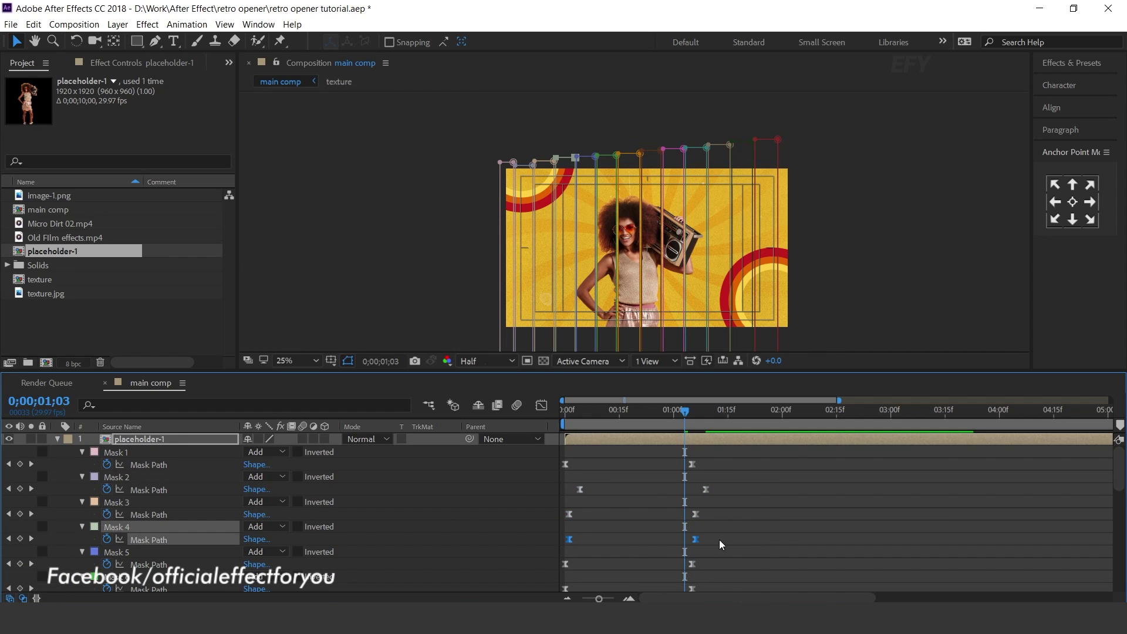
{"action": "scroll", "coordinate": [720, 540], "scroll_direction": "down", "scroll_amount": 2}
{"action": "left_click_drag", "start_coordinate": [759, 523], "coordinate": [578, 553]}
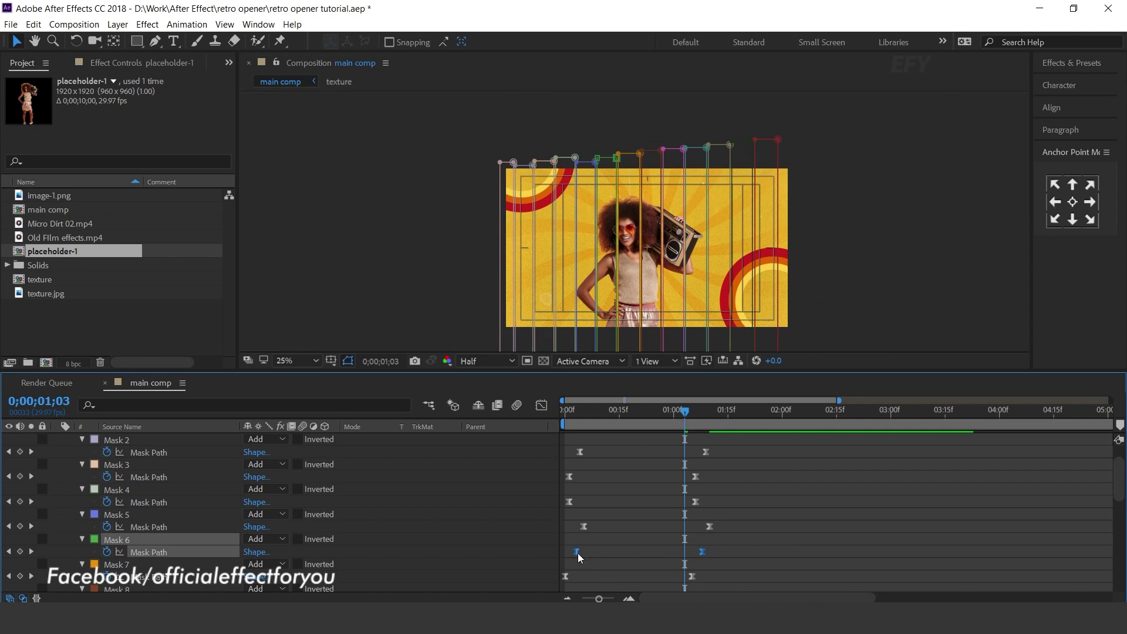
Step: Delay the keyframe pairs of Masks 7, 8, 10, 11 and 13 by varying few frames and preview the staggered reveal
{"action": "scroll", "coordinate": [578, 553], "scroll_direction": "down", "scroll_amount": 2}
{"action": "left_click_drag", "start_coordinate": [723, 535], "coordinate": [573, 566]}
{"action": "scroll", "coordinate": [673, 535], "scroll_direction": "down", "scroll_amount": 2}
{"action": "left_click_drag", "start_coordinate": [673, 535], "coordinate": [577, 566]}
{"action": "scroll", "coordinate": [577, 566], "scroll_direction": "down", "scroll_amount": 2}
{"action": "left_click_drag", "start_coordinate": [704, 571], "coordinate": [571, 582]}
{"action": "key", "text": "F2"}
{"action": "key", "text": "space"}
Step: Collapse the placeholder-1 layer's properties and duplicate the layer
{"action": "scroll", "coordinate": [678, 540], "scroll_direction": "up", "scroll_amount": 2}
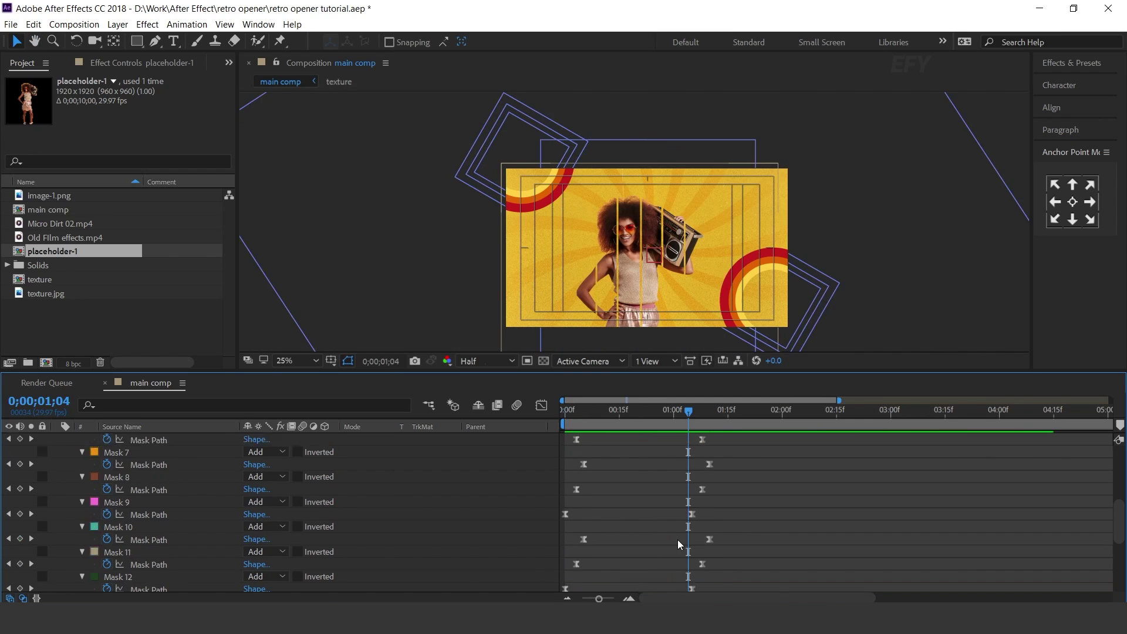
{"action": "scroll", "coordinate": [677, 540], "scroll_direction": "up", "scroll_amount": 4}
{"action": "left_click", "coordinate": [655, 440]}
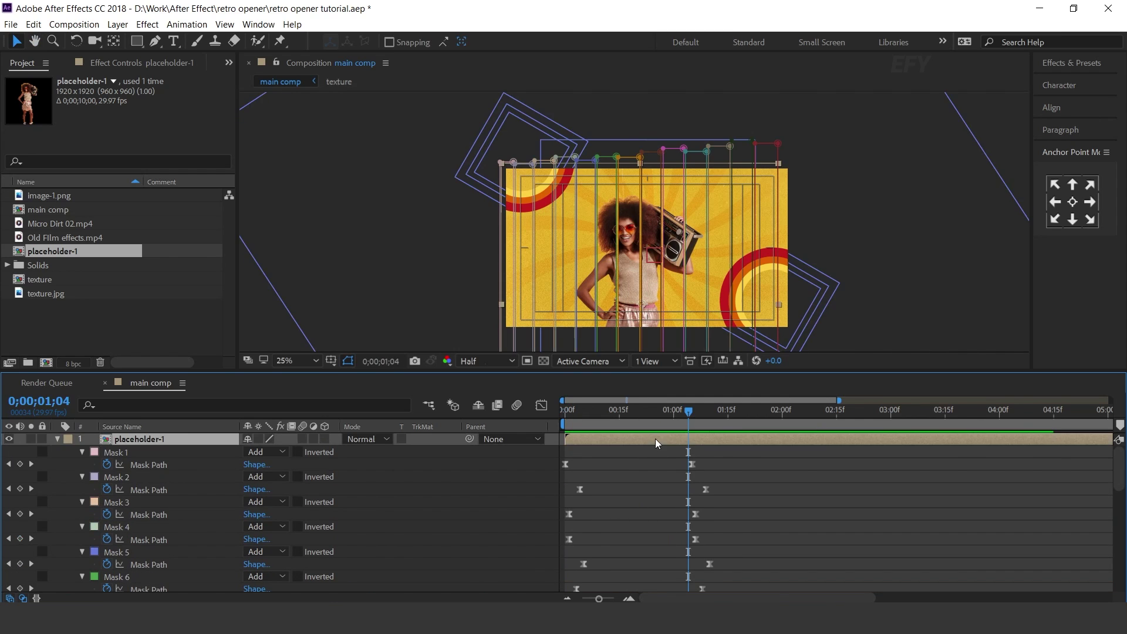
{"action": "left_click", "coordinate": [57, 440]}
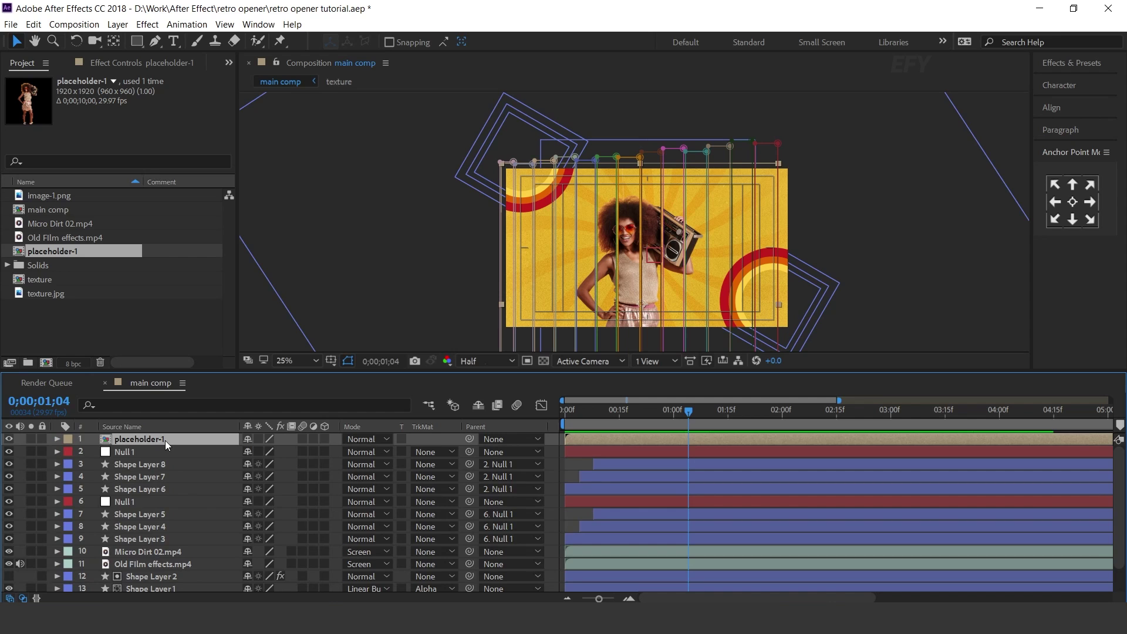
{"action": "key", "text": "ctrl+d"}
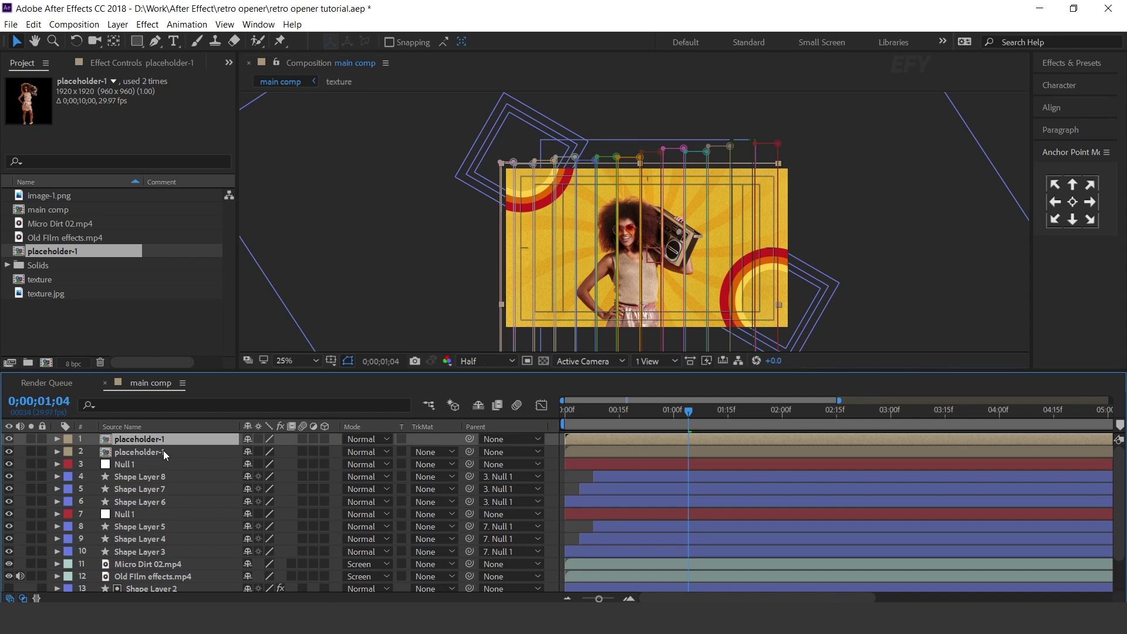
Step: Apply a Fill effect to the lower placeholder-1 copy and set its color to white
{"action": "left_click", "coordinate": [163, 449]}
{"action": "key", "text": "ctrl+space"}
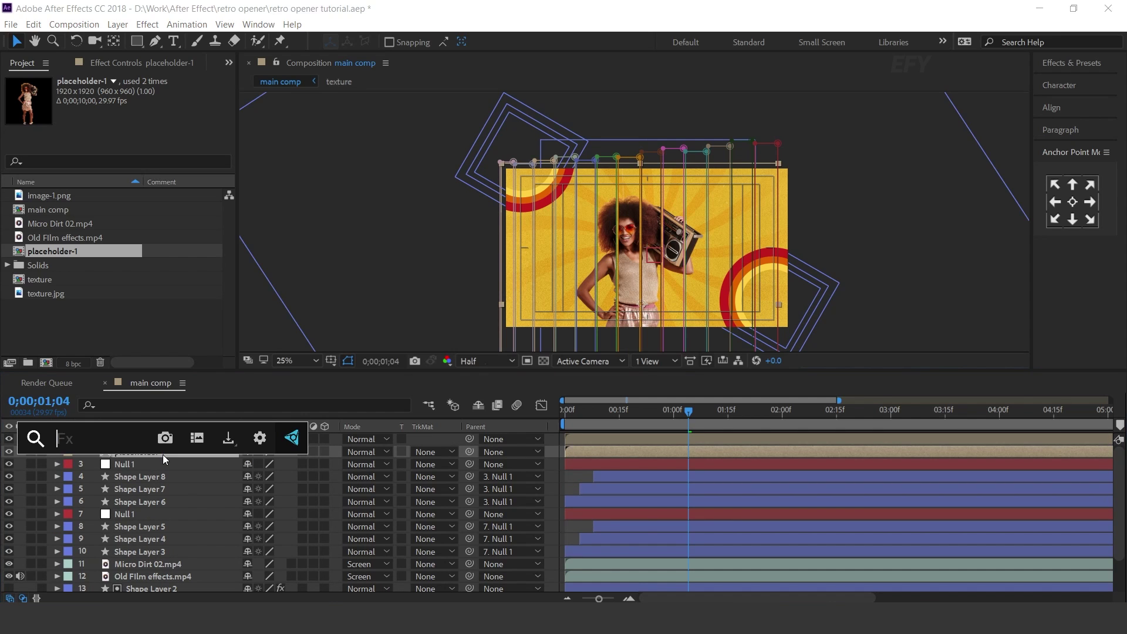
{"action": "type", "text": "fil"}
{"action": "key", "text": "Return"}
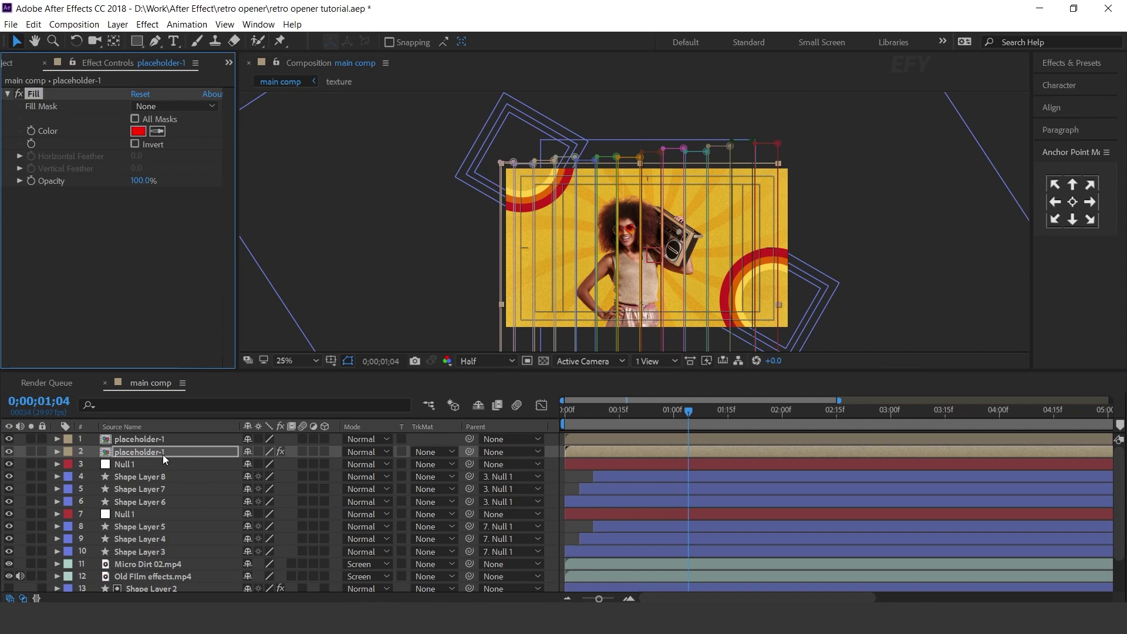
{"action": "left_click", "coordinate": [139, 130]}
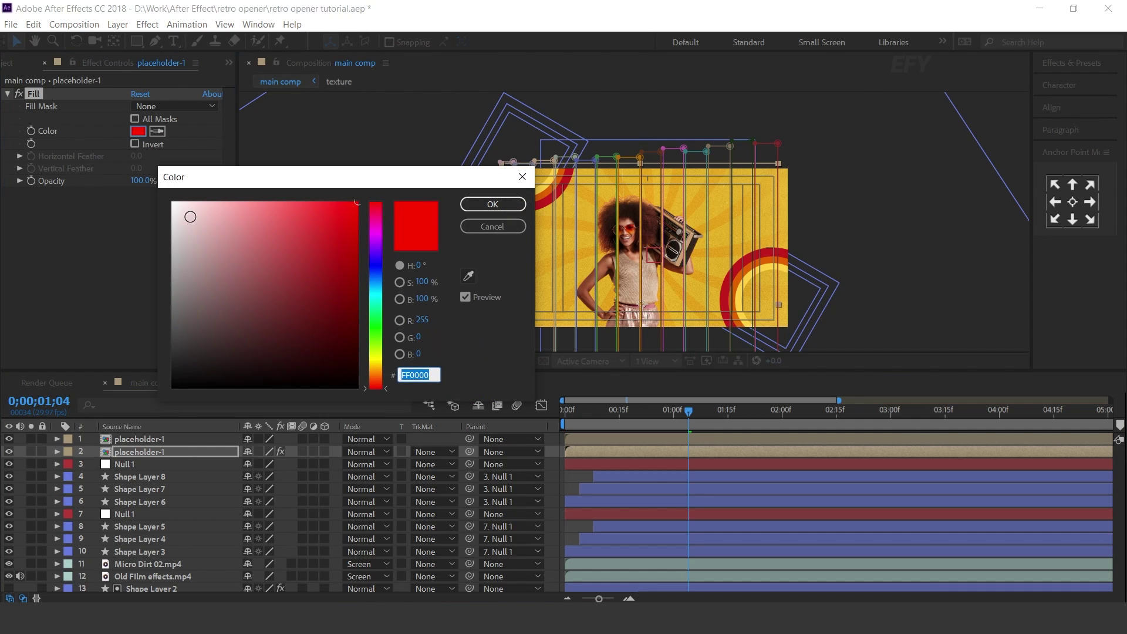
{"action": "left_click_drag", "start_coordinate": [186, 215], "coordinate": [171, 200]}
{"action": "left_click", "coordinate": [492, 204]}
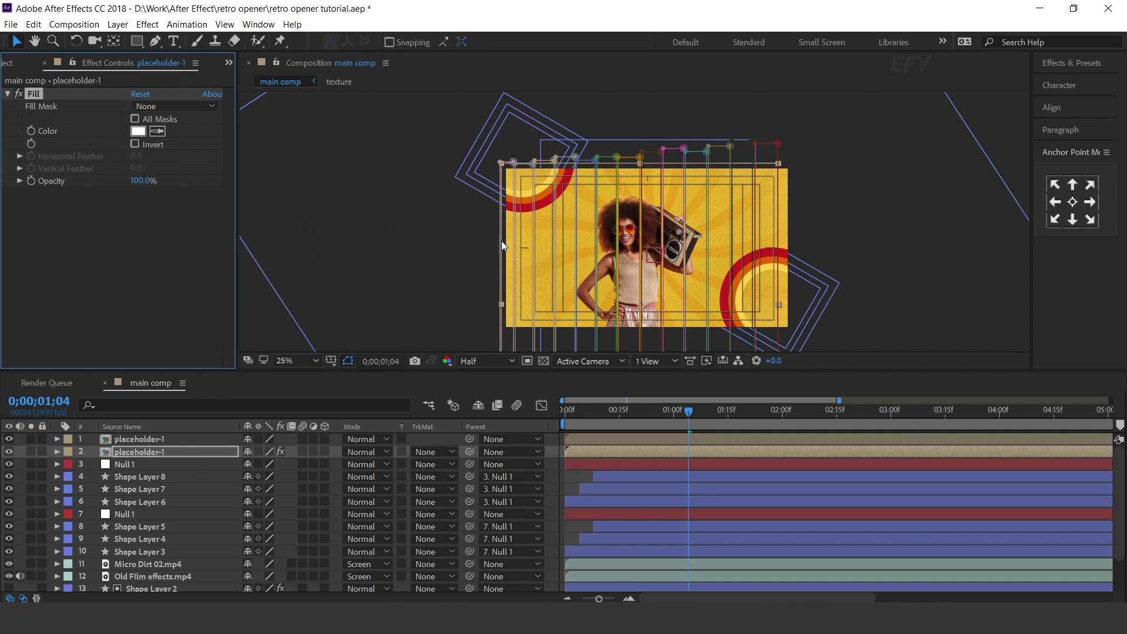
Step: Set Mask Expansion to 50 pixels for all 13 masks on the upper placeholder-1 layer
{"action": "left_click_drag", "start_coordinate": [658, 599], "coordinate": [609, 598]}
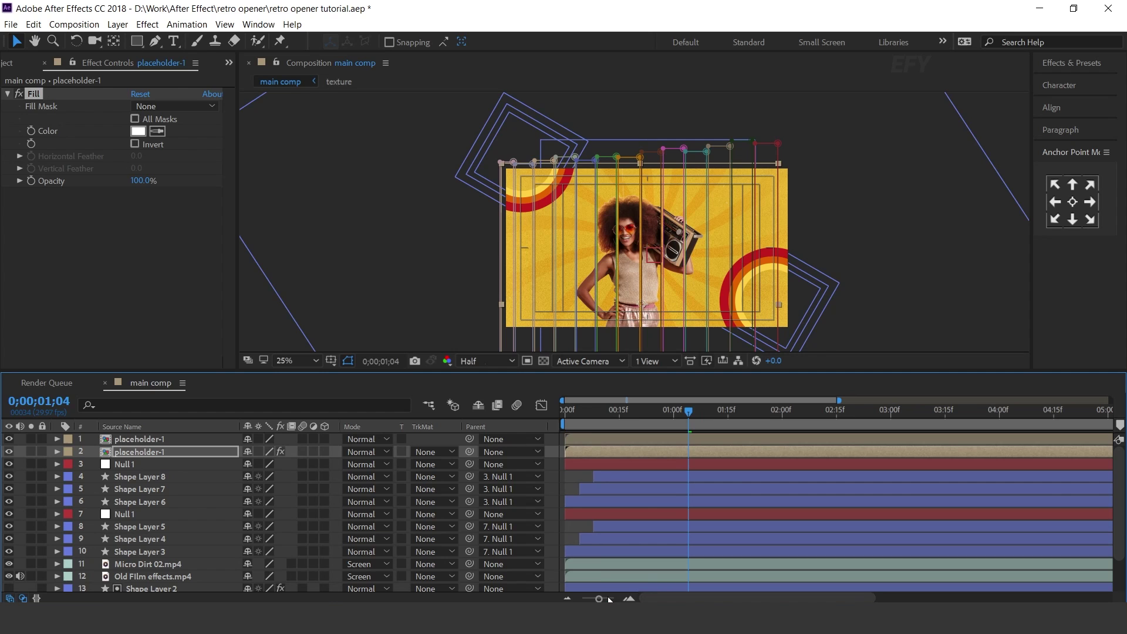
{"action": "left_click", "coordinate": [135, 441]}
{"action": "left_click", "coordinate": [57, 440]}
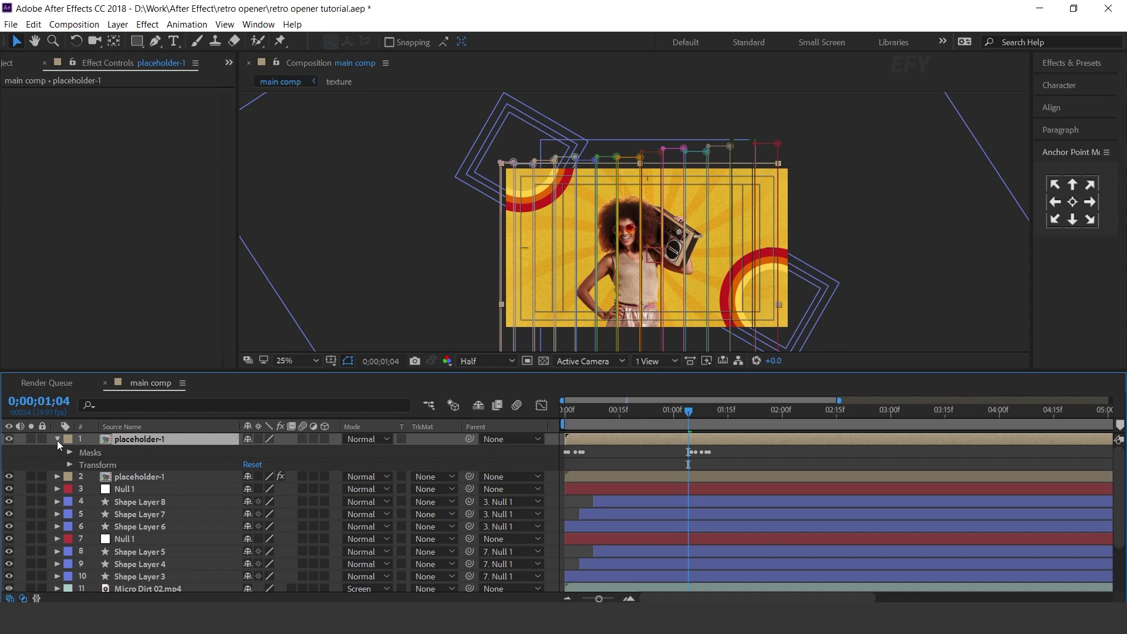
{"action": "left_click", "coordinate": [72, 452]}
{"action": "left_click", "coordinate": [115, 449]}
{"action": "key", "text": "Delete"}
{"action": "key", "text": "ctrl+z"}
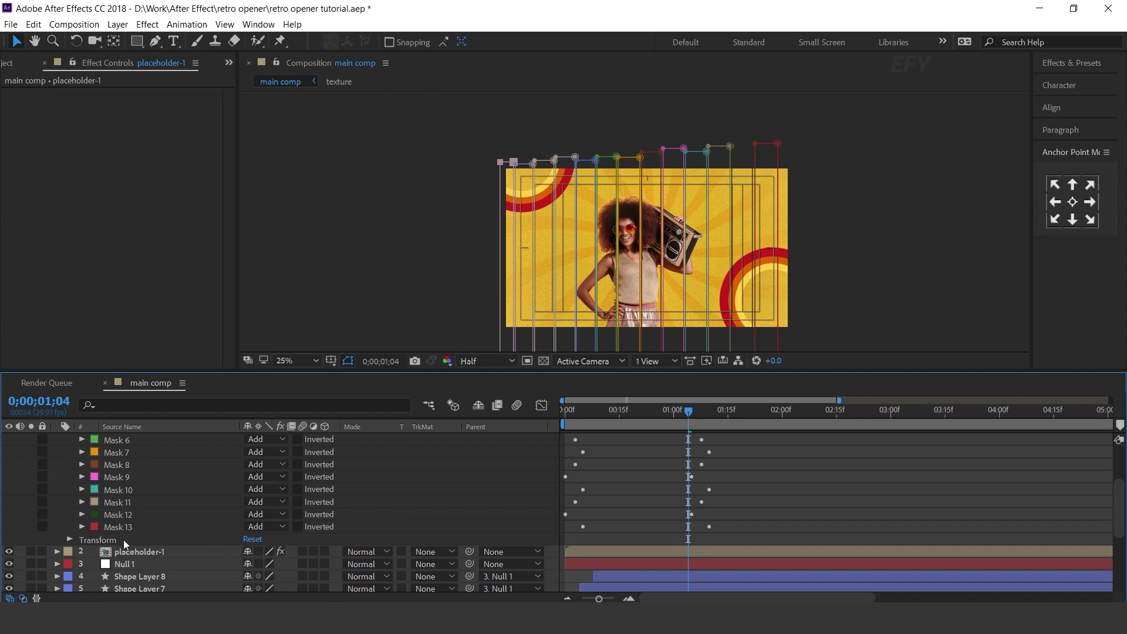
{"action": "left_click", "coordinate": [83, 527]}
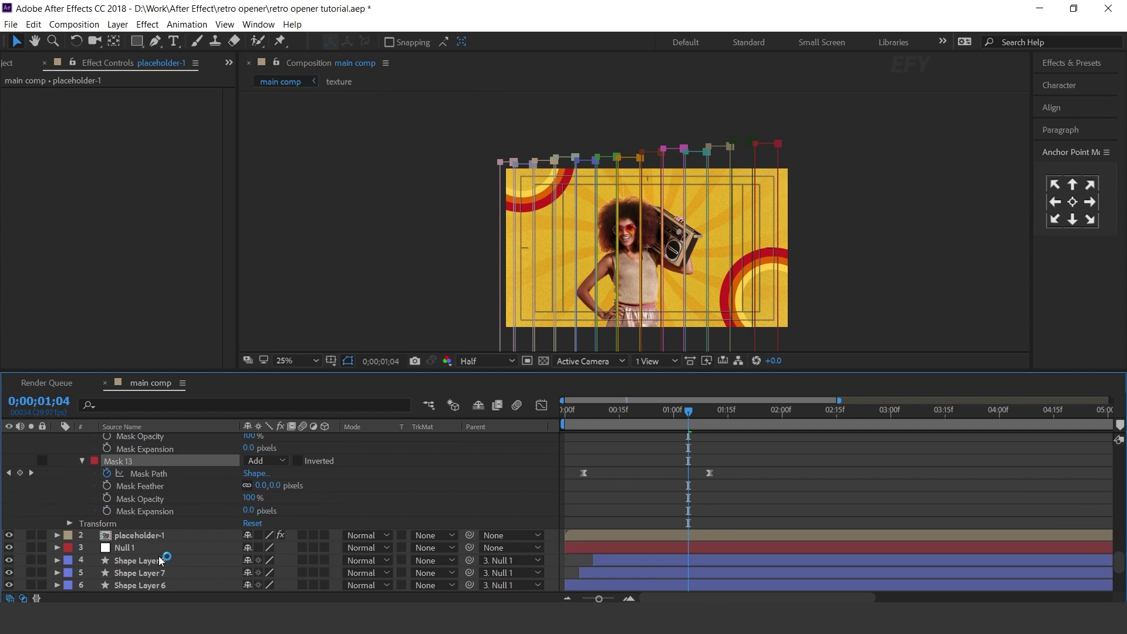
{"action": "left_click", "coordinate": [249, 510]}
{"action": "type", "text": "46"}
{"action": "key", "text": "Return"}
{"action": "type", "text": "50"}
{"action": "key", "text": "Return"}
{"action": "left_click", "coordinate": [823, 503]}
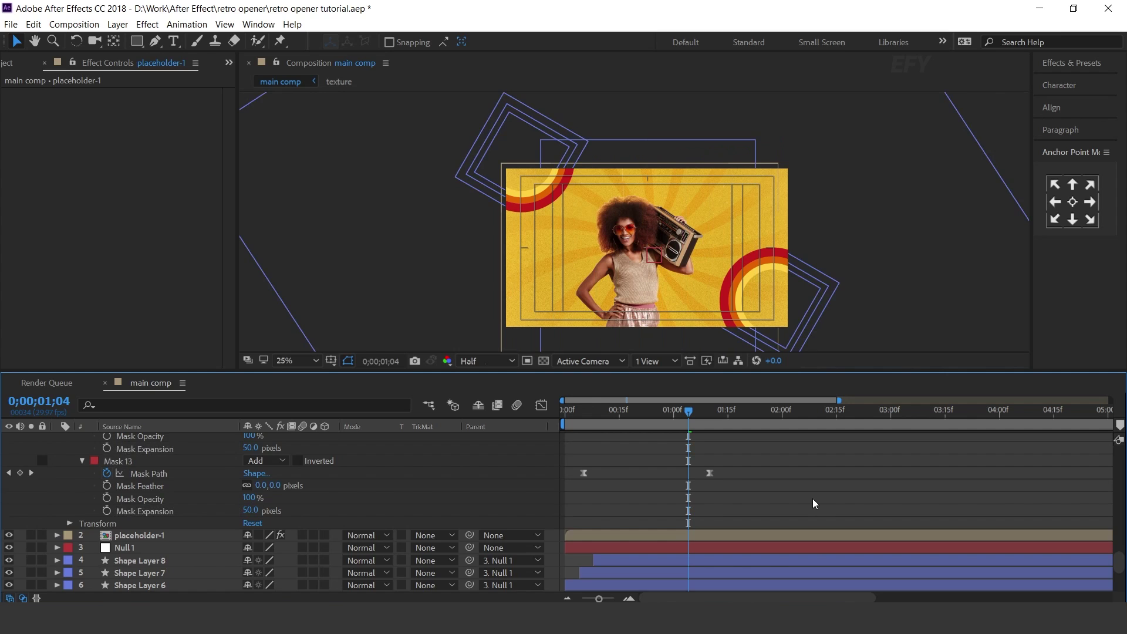
Step: Collapse the upper placeholder-1 layer and shift it to start at frame 5, behind the white copy
{"action": "scroll", "coordinate": [814, 503], "scroll_direction": "up", "scroll_amount": 20}
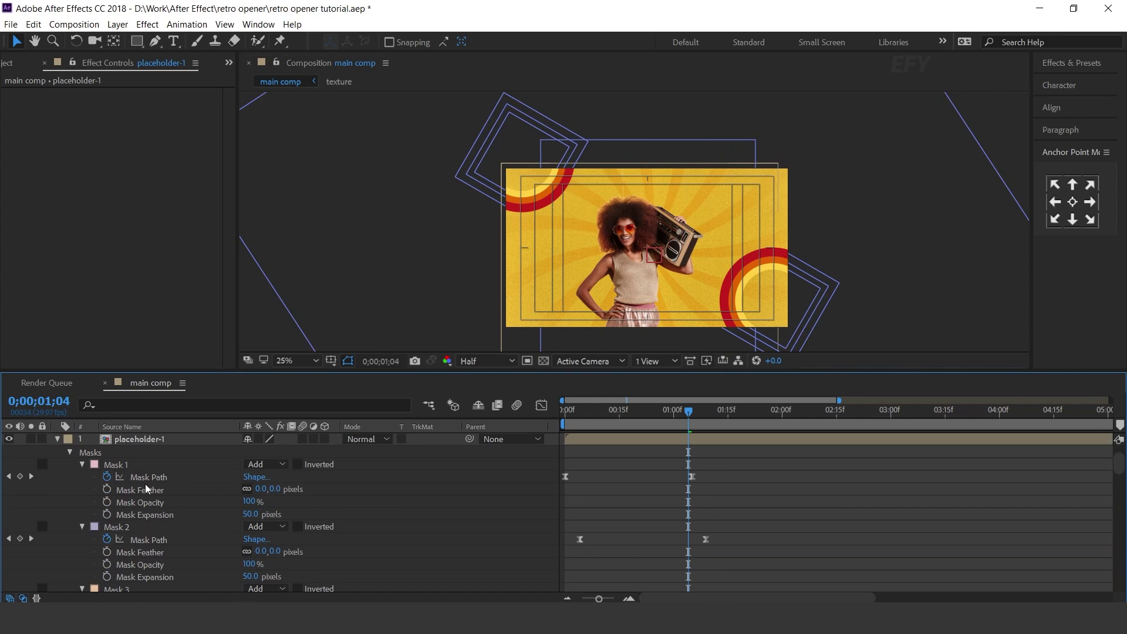
{"action": "left_click", "coordinate": [58, 440]}
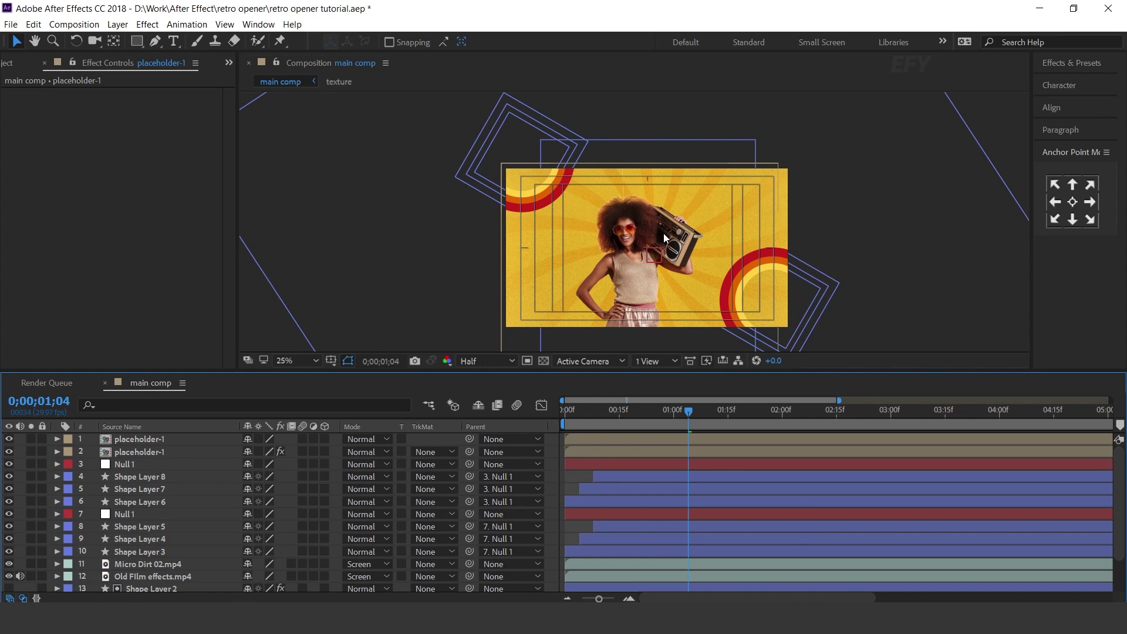
{"action": "left_click", "coordinate": [587, 444]}
{"action": "left_click_drag", "start_coordinate": [583, 439], "coordinate": [600, 440]}
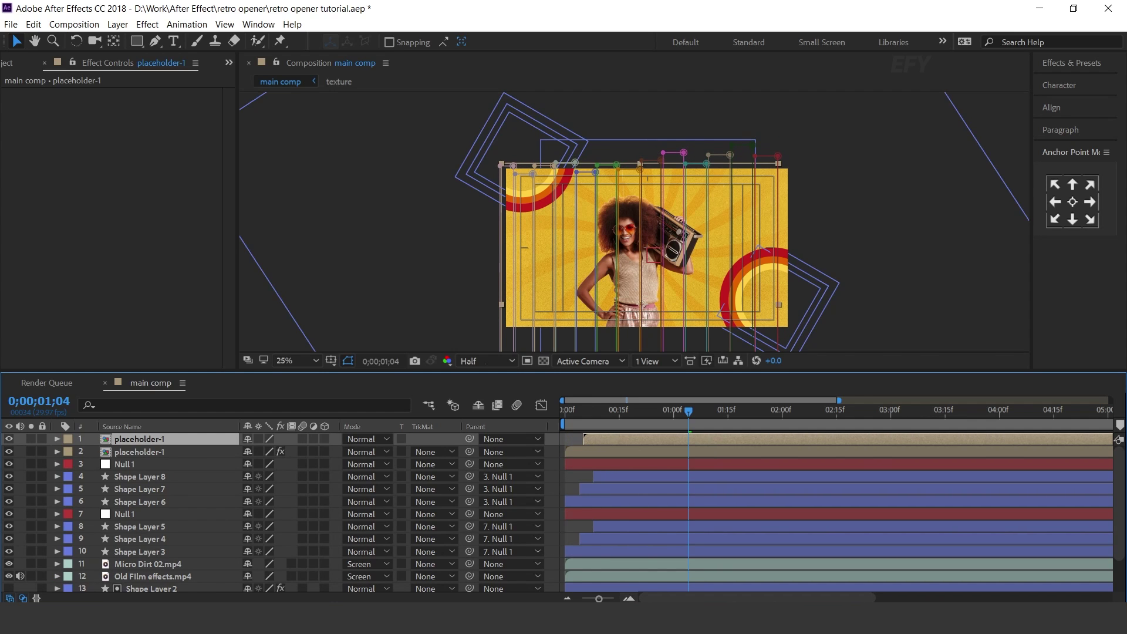
Step: Preview the image reveal with its leading white silhouette and inspect the strips at 0;00;00;21
{"action": "left_click", "coordinate": [631, 598]}
{"action": "left_click", "coordinate": [631, 598]}
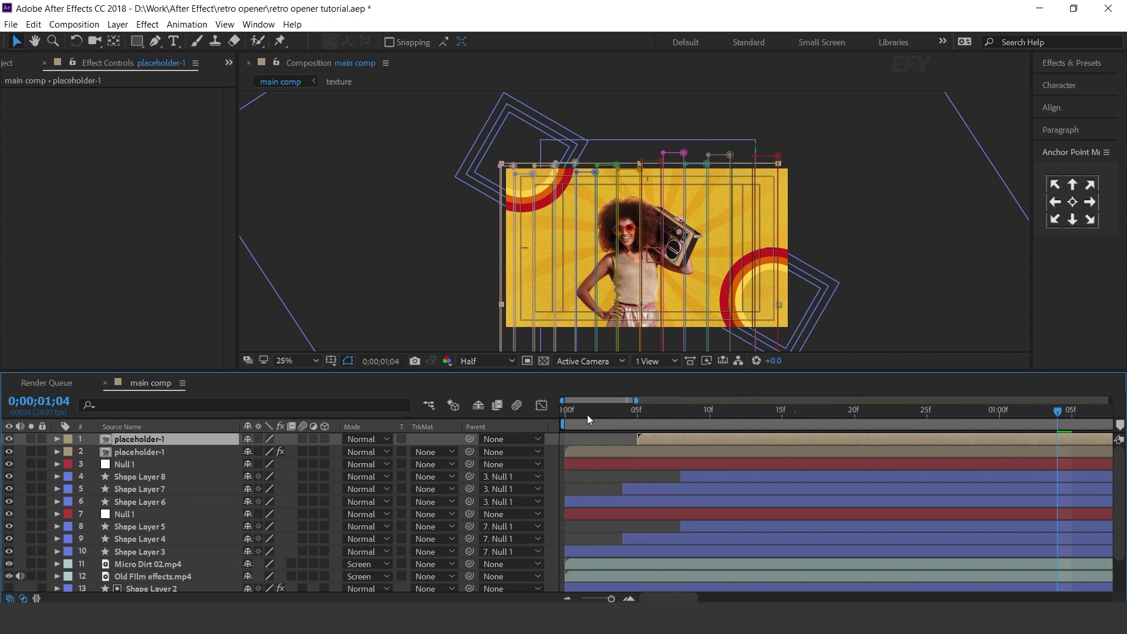
{"action": "key", "text": "space"}
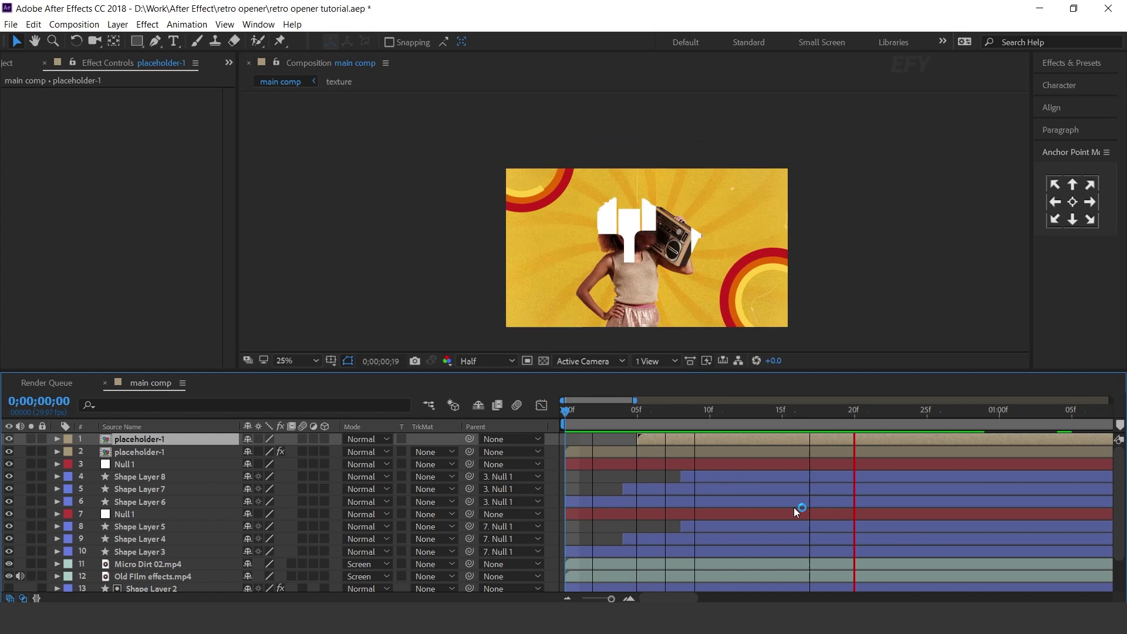
{"action": "key", "text": "space"}
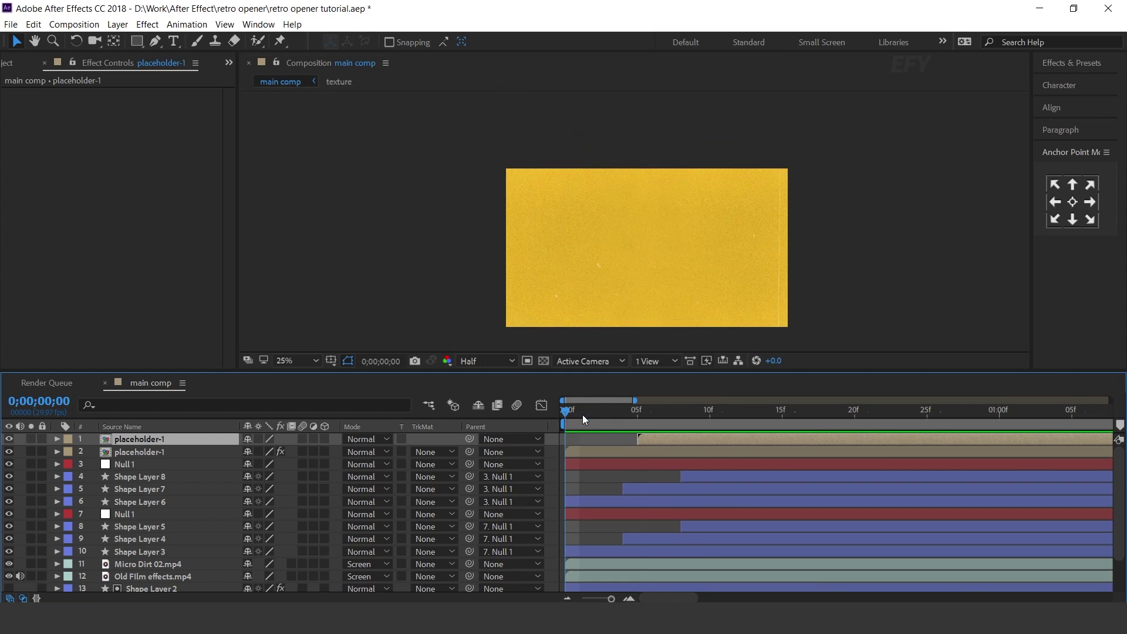
{"action": "key", "text": "space"}
{"action": "left_click_drag", "start_coordinate": [607, 414], "coordinate": [873, 414]}
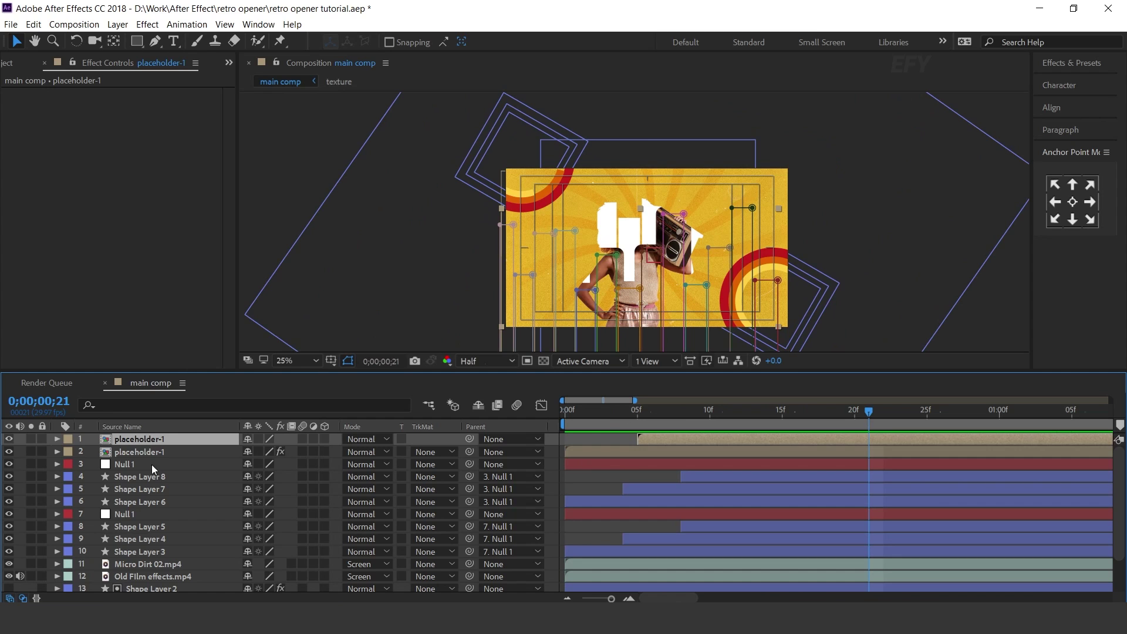
Step: Move both placeholder-1 layers together to the left part of the frame, to position about 464, 808
{"action": "left_click_drag", "start_coordinate": [150, 453], "coordinate": [576, 379]}
{"action": "left_click_drag", "start_coordinate": [644, 310], "coordinate": [576, 290]}
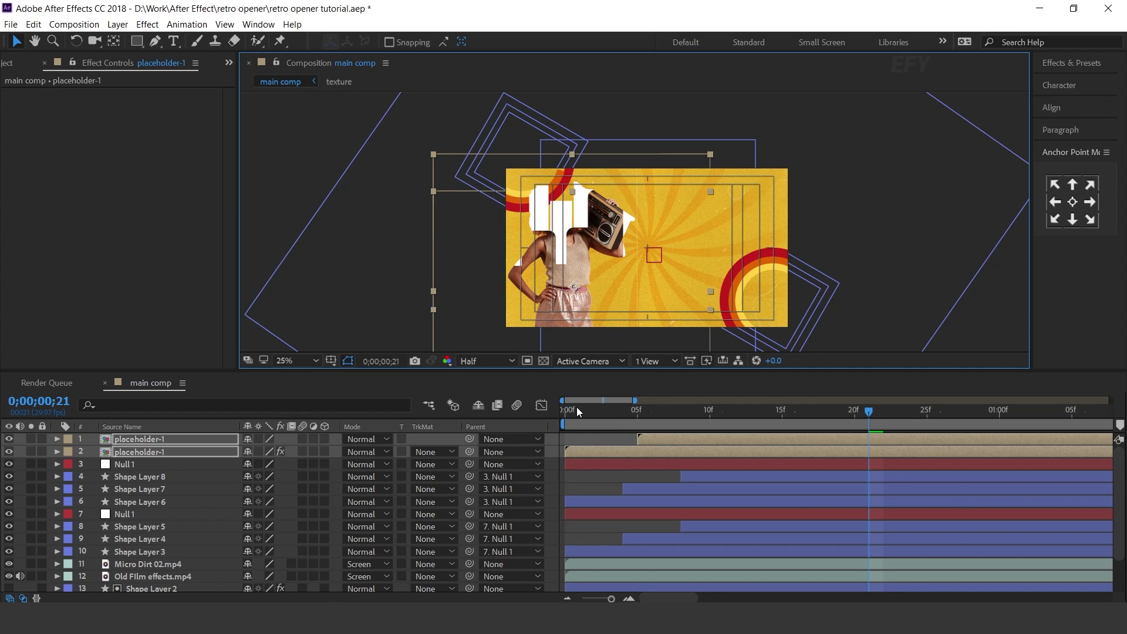
Step: Add the expression posterizeTime(5), wiggle(5,2) to the lower placeholder-1 copy's Position and copy the expression text
{"action": "left_click", "coordinate": [165, 453]}
{"action": "key", "text": "p"}
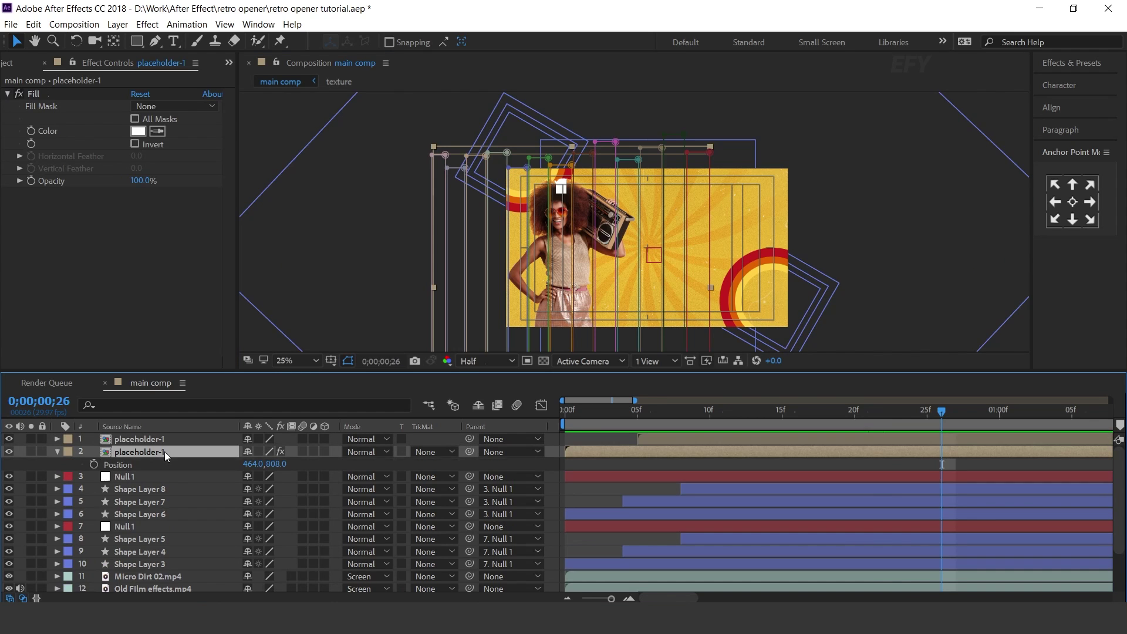
{"action": "left_click", "coordinate": [94, 464], "text": "alt"}
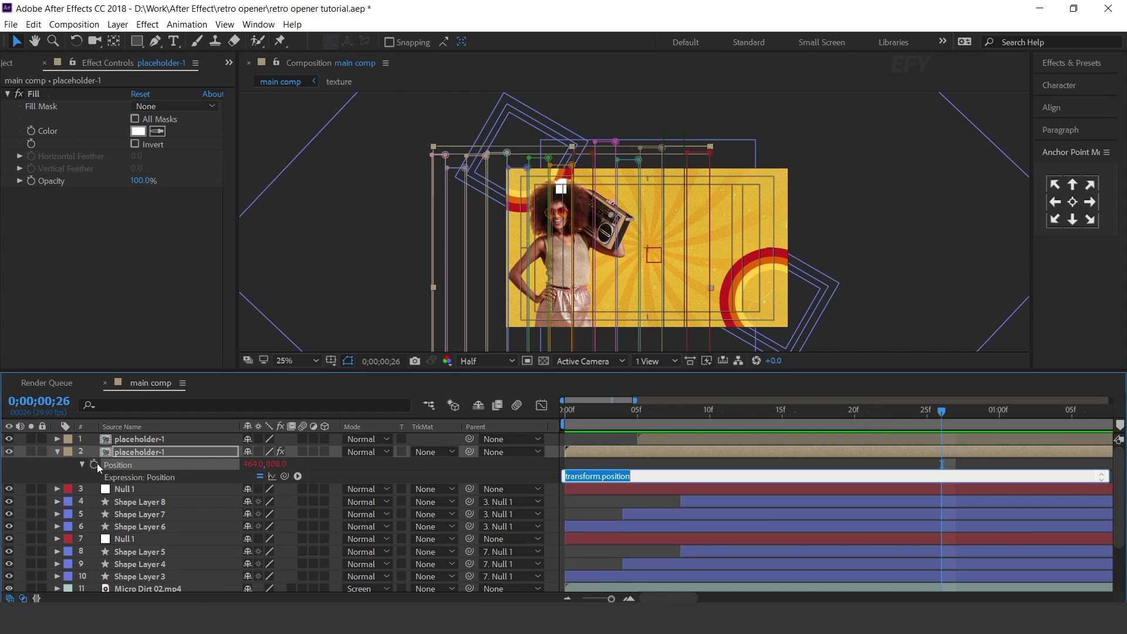
{"action": "type", "text": "P"}
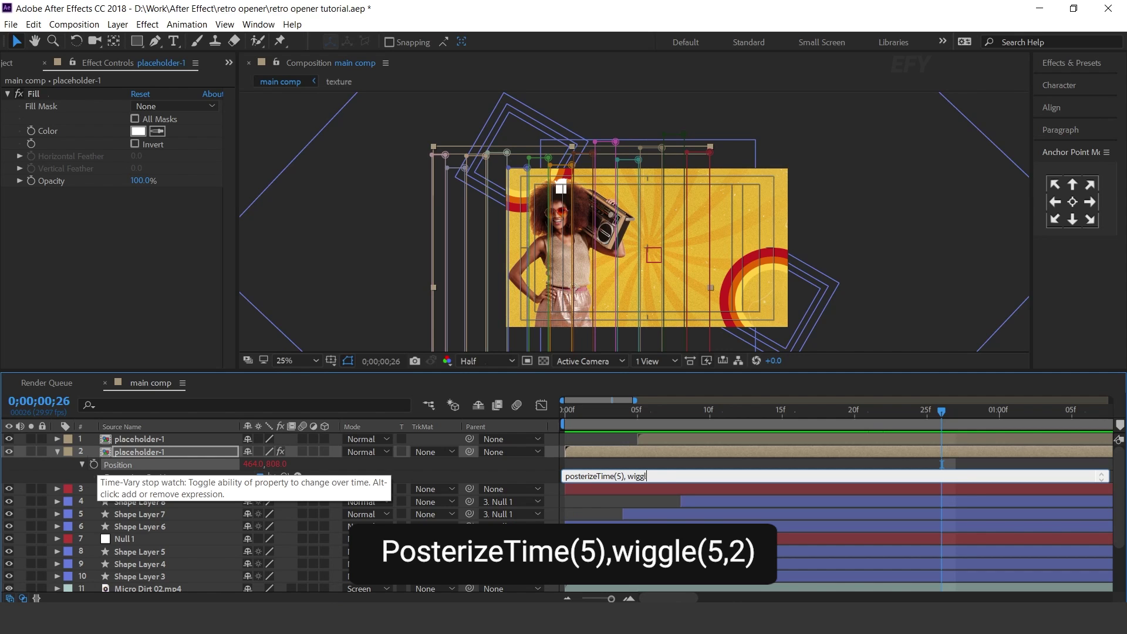
{"action": "type", "text": ")"}
{"action": "key", "text": "ctrl+a"}
{"action": "key", "text": "ctrl+c"}
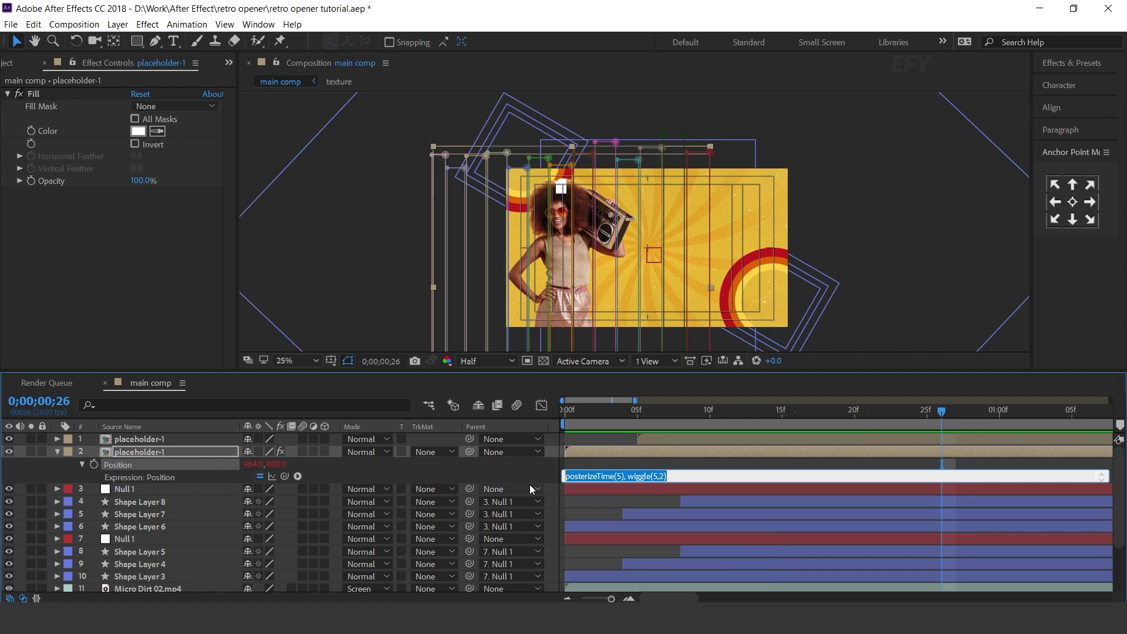
{"action": "left_click", "coordinate": [696, 448]}
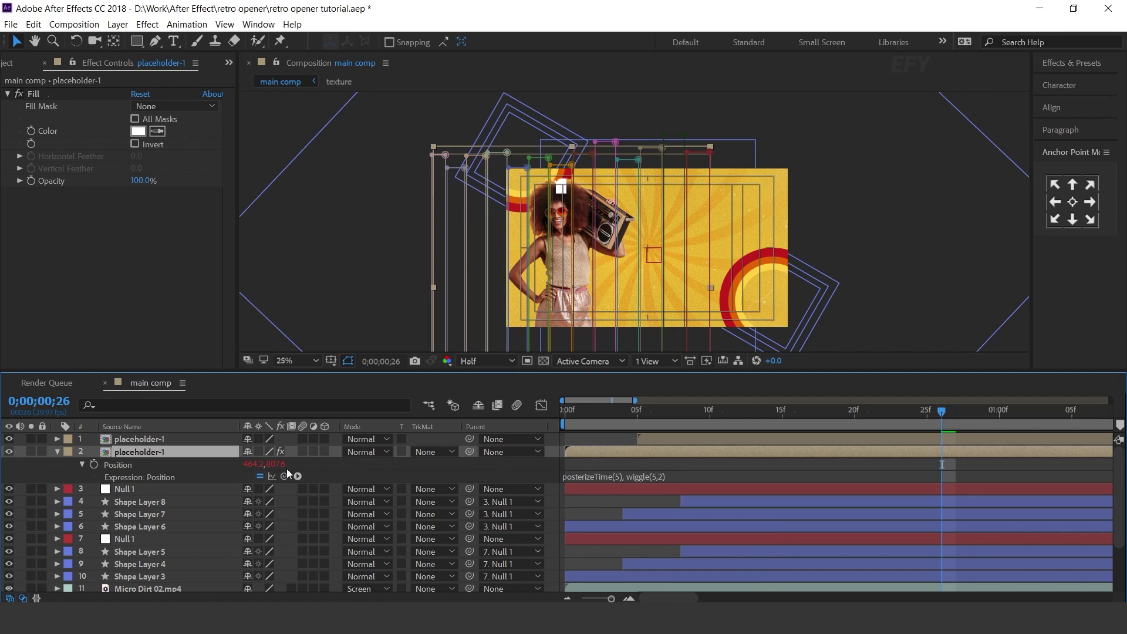
Step: Paste the copied wiggle expression into the upper placeholder-1 layer's Position, collapse both layers and preview the motion
{"action": "left_click", "coordinate": [153, 439]}
{"action": "key", "text": "p"}
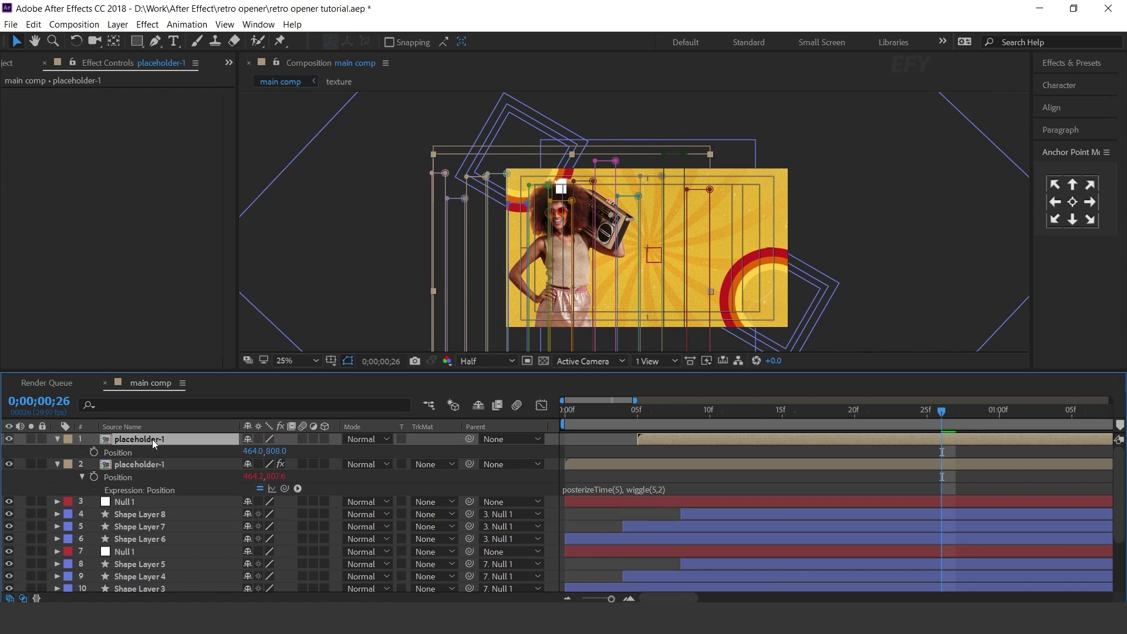
{"action": "left_click", "coordinate": [94, 452], "text": "alt"}
{"action": "key", "text": "ctrl+v"}
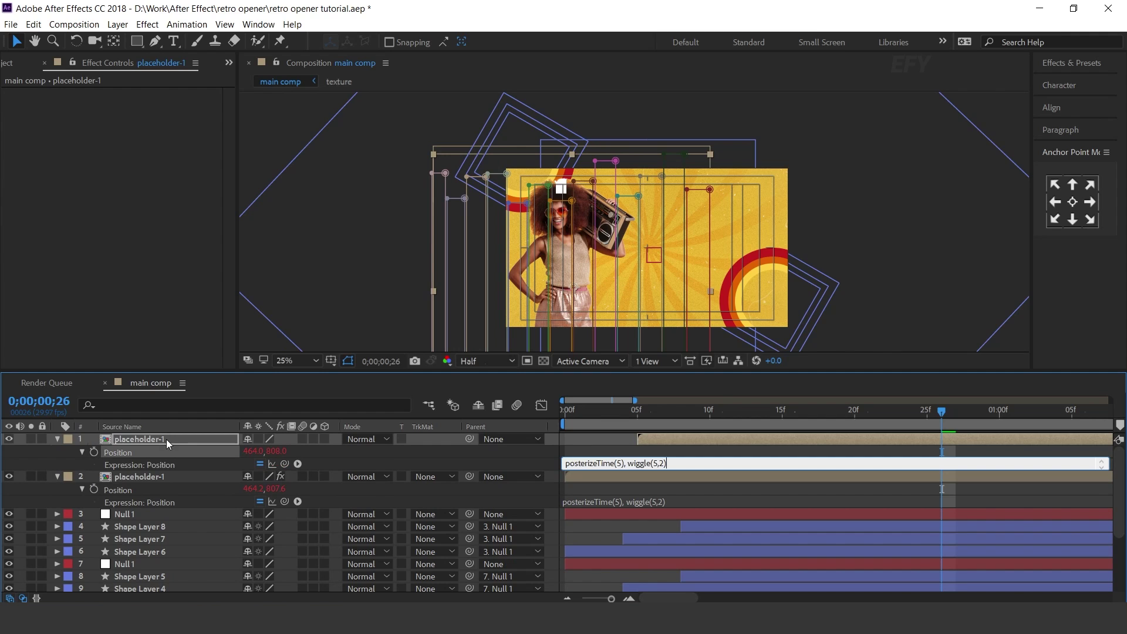
{"action": "left_click", "coordinate": [167, 439]}
{"action": "left_click", "coordinate": [57, 477]}
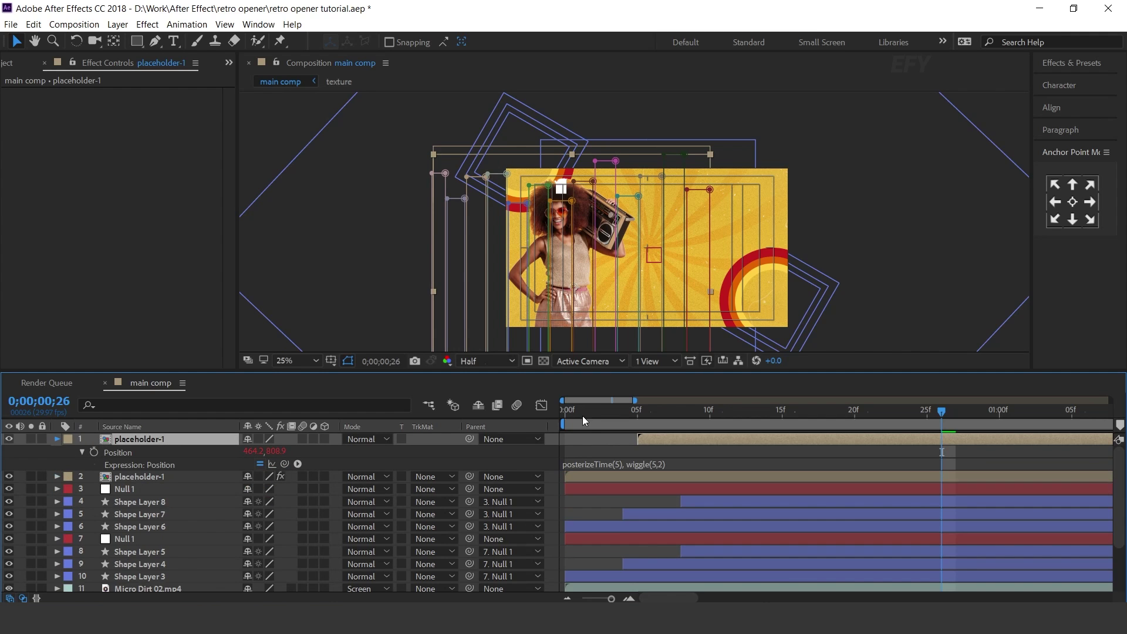
{"action": "key", "text": "p"}
{"action": "key", "text": "space"}
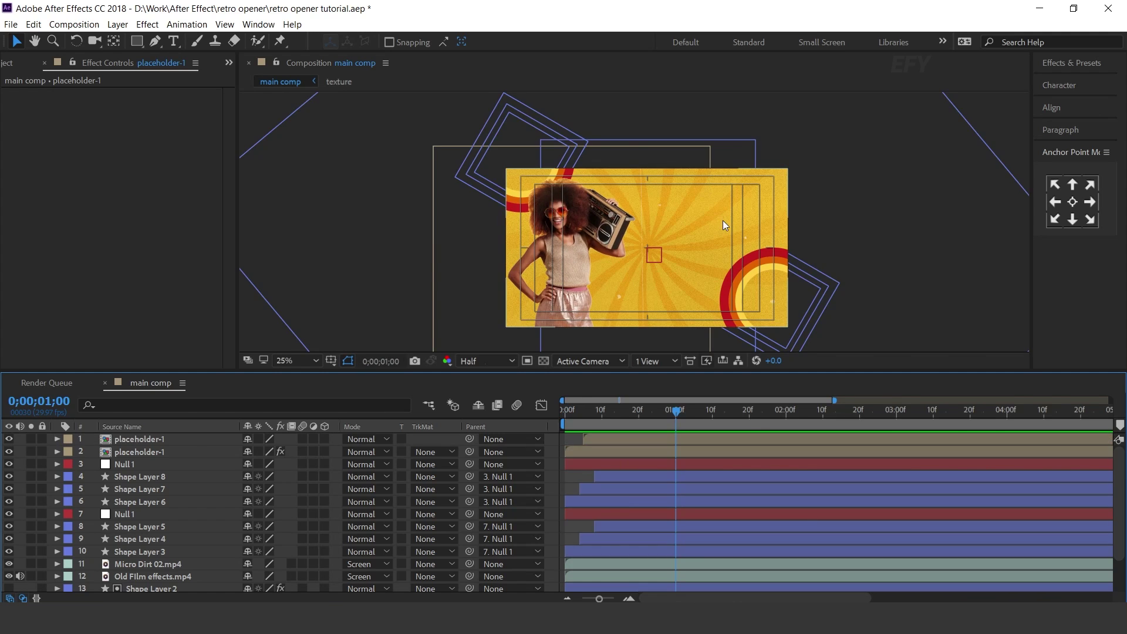
Step: Create a new 1920 x 1080 px composition named main text-1
{"action": "left_click", "coordinate": [11, 63]}
{"action": "left_click", "coordinate": [83, 330]}
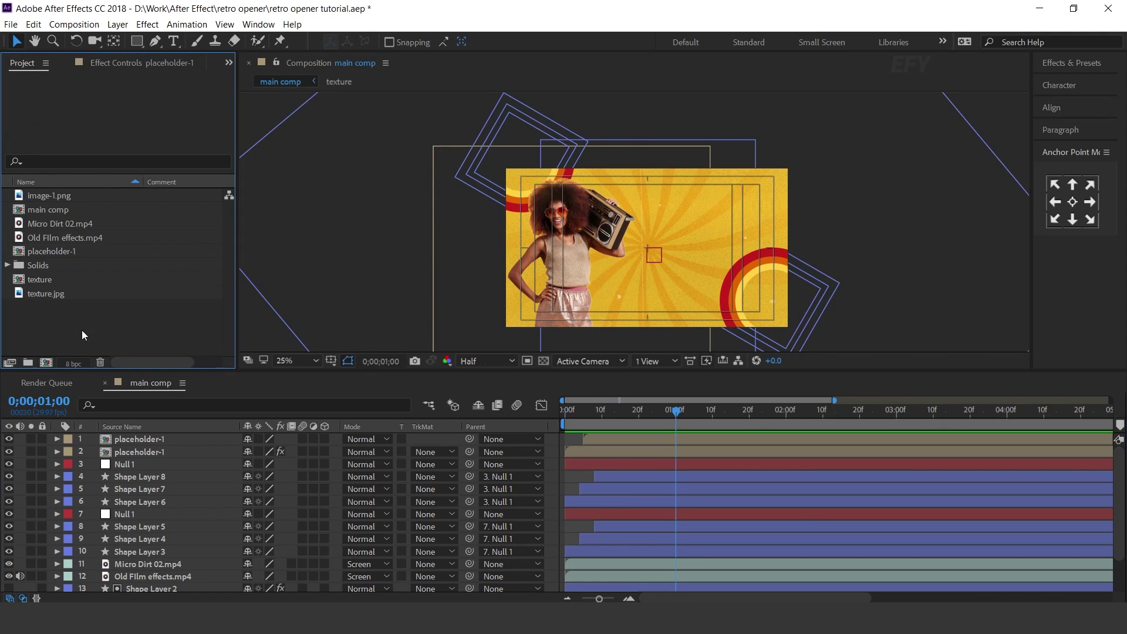
{"action": "left_click", "coordinate": [46, 363]}
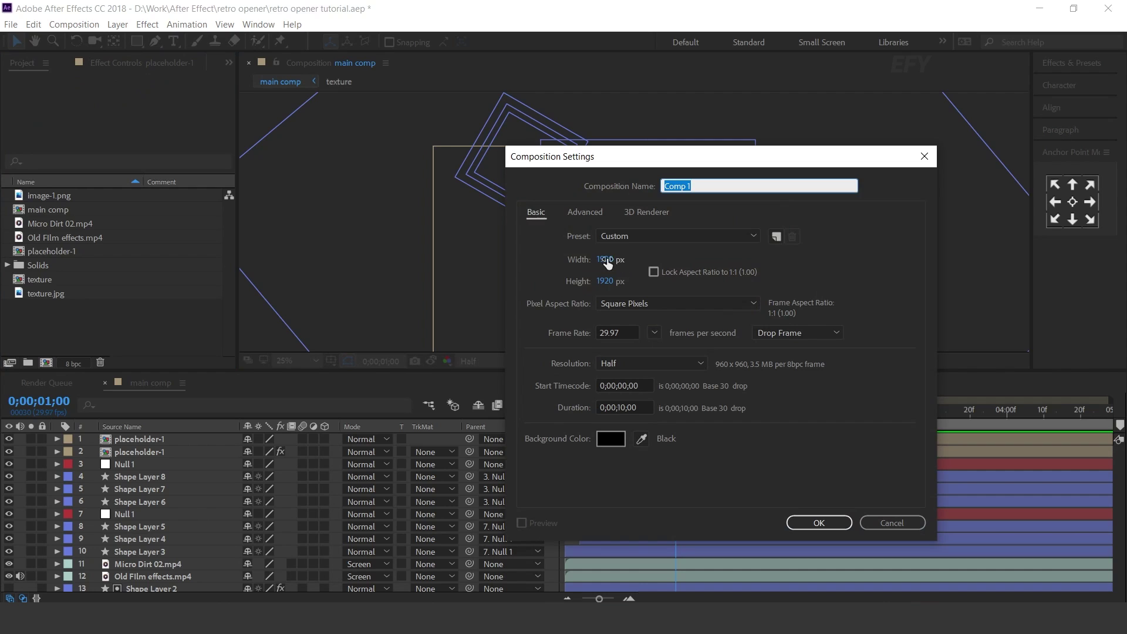
{"action": "left_click", "coordinate": [612, 289]}
{"action": "type", "text": "1080"}
{"action": "left_click", "coordinate": [694, 187]}
{"action": "type", "text": "main text-"}
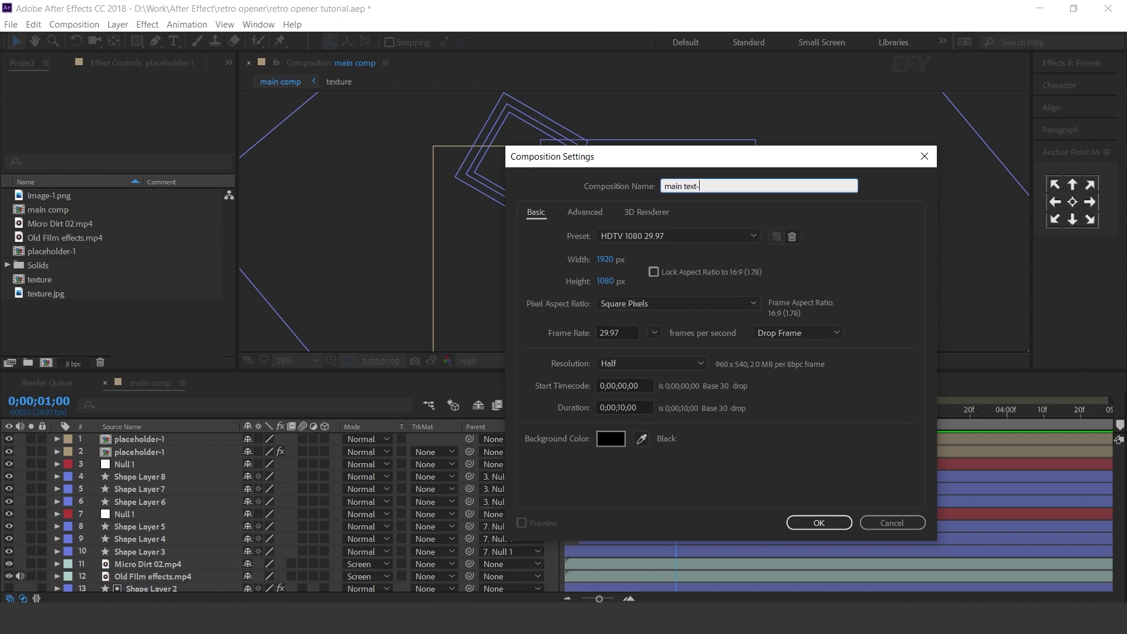
{"action": "type", "text": "1"}
{"action": "key", "text": "Return"}
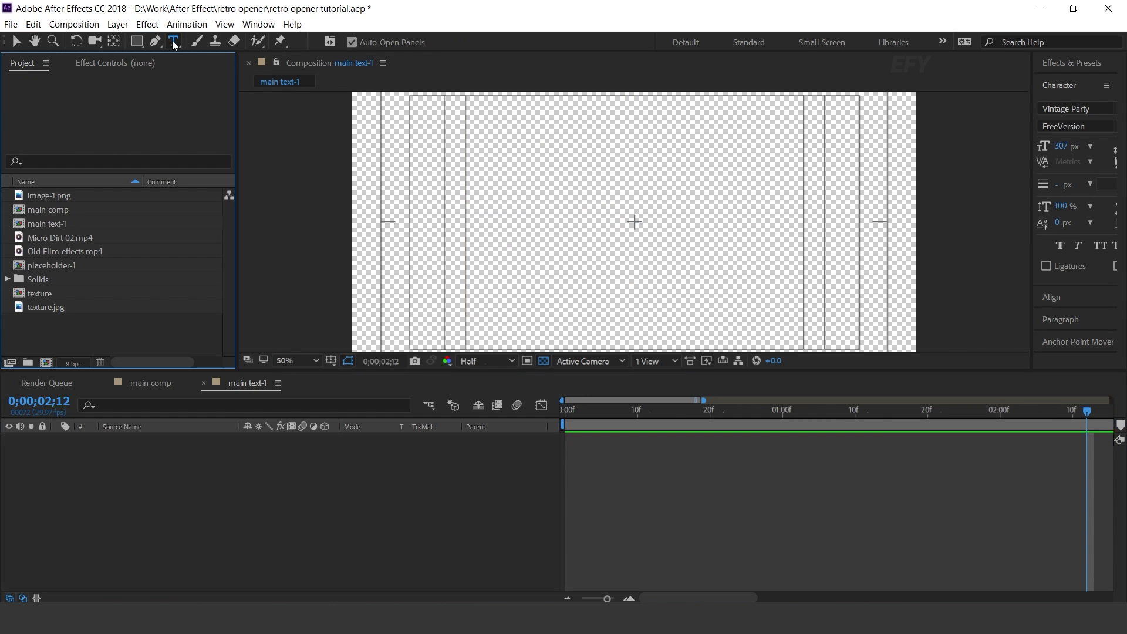
Step: Add a "Retro" text layer in the Vintage Party font and move it to the upper middle of the frame
{"action": "left_click", "coordinate": [494, 162]}
{"action": "type", "text": "Retro"}
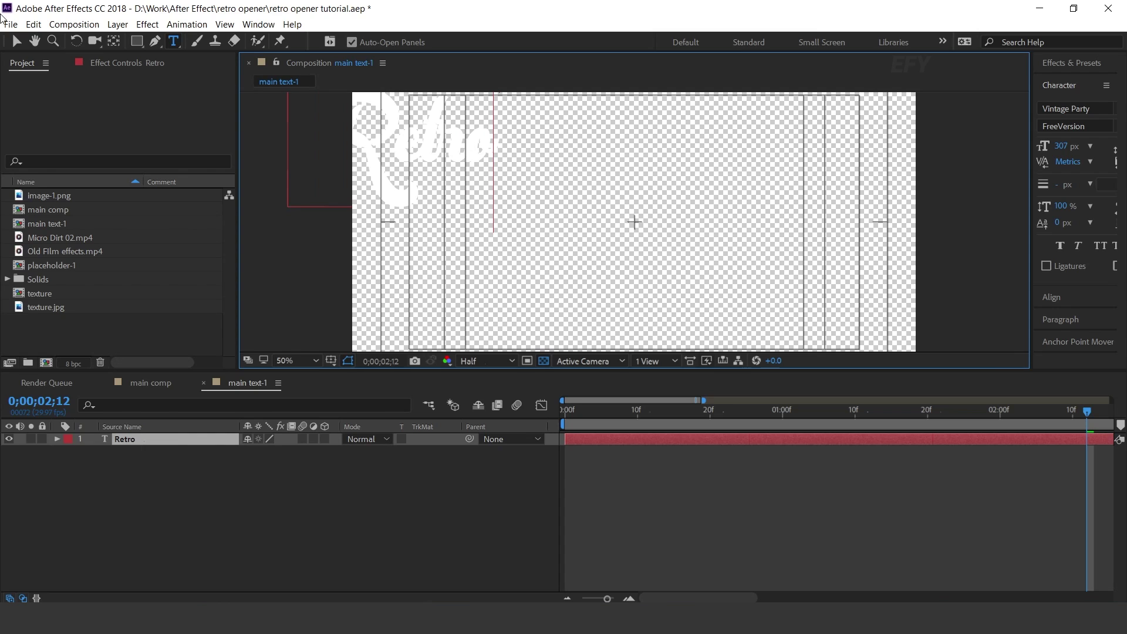
{"action": "left_click", "coordinate": [16, 43]}
{"action": "left_click_drag", "start_coordinate": [502, 179], "coordinate": [635, 185]}
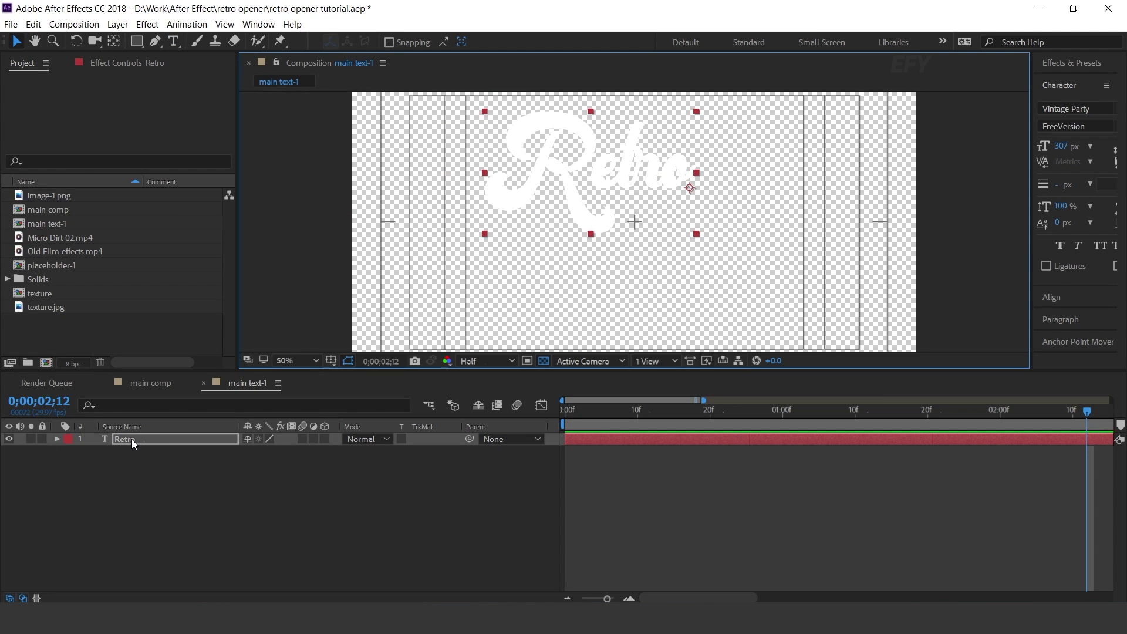
Step: Apply a Drop Shadow effect to the Retro text and set its distance to 30
{"action": "key", "text": "ctrl+space"}
{"action": "type", "text": "drop"}
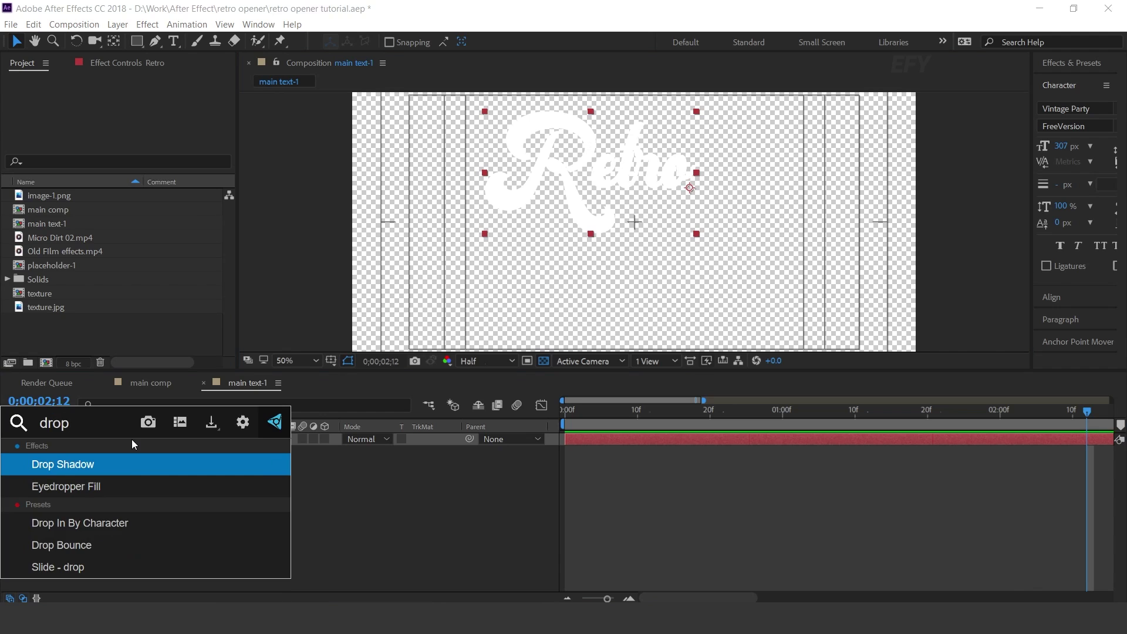
{"action": "key", "text": "Return"}
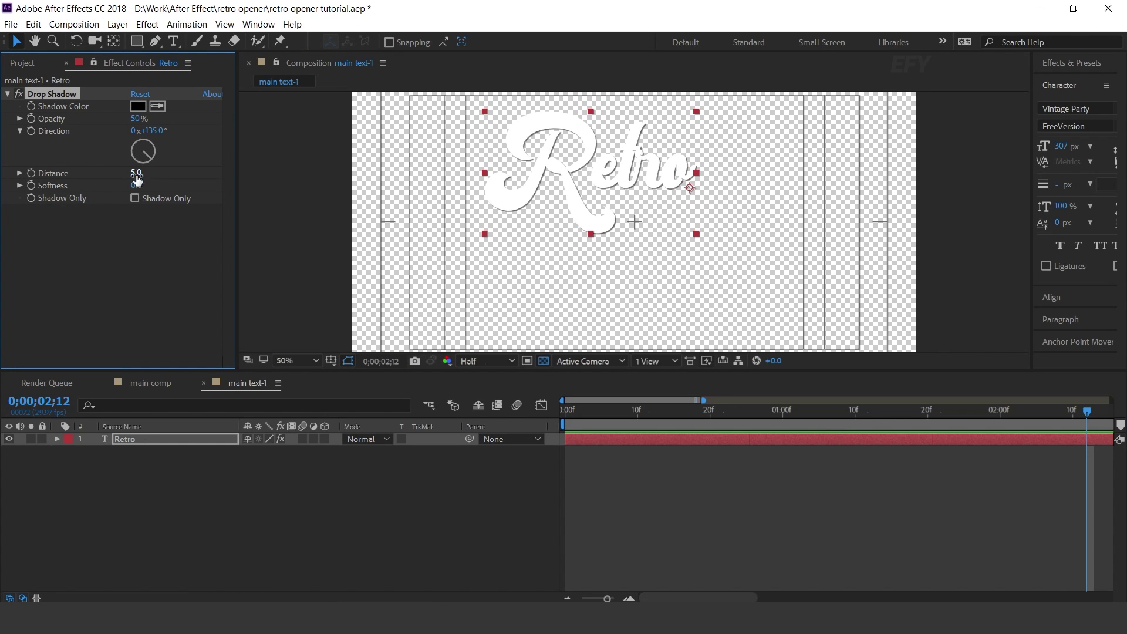
{"action": "left_click_drag", "start_coordinate": [137, 180], "coordinate": [136, 174]}
{"action": "type", "text": "30"}
{"action": "key", "text": "Return"}
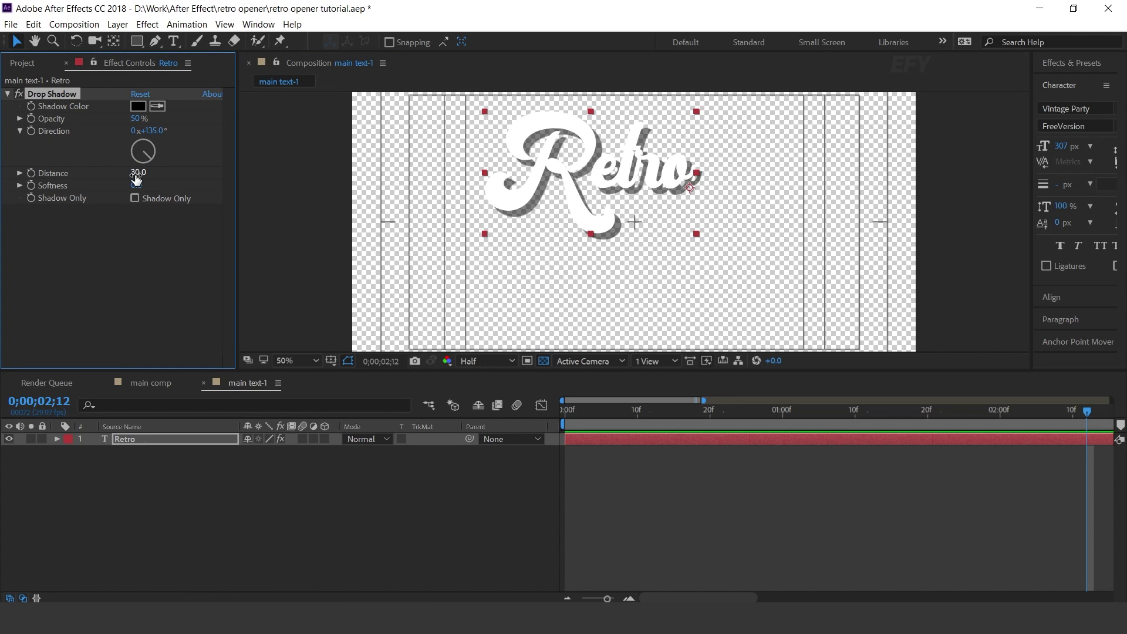
Step: Set the Retro text's drop shadow to 100% opacity and dark brown color 532802
{"action": "left_click_drag", "start_coordinate": [137, 122], "coordinate": [167, 121]}
{"action": "left_click", "coordinate": [138, 106]}
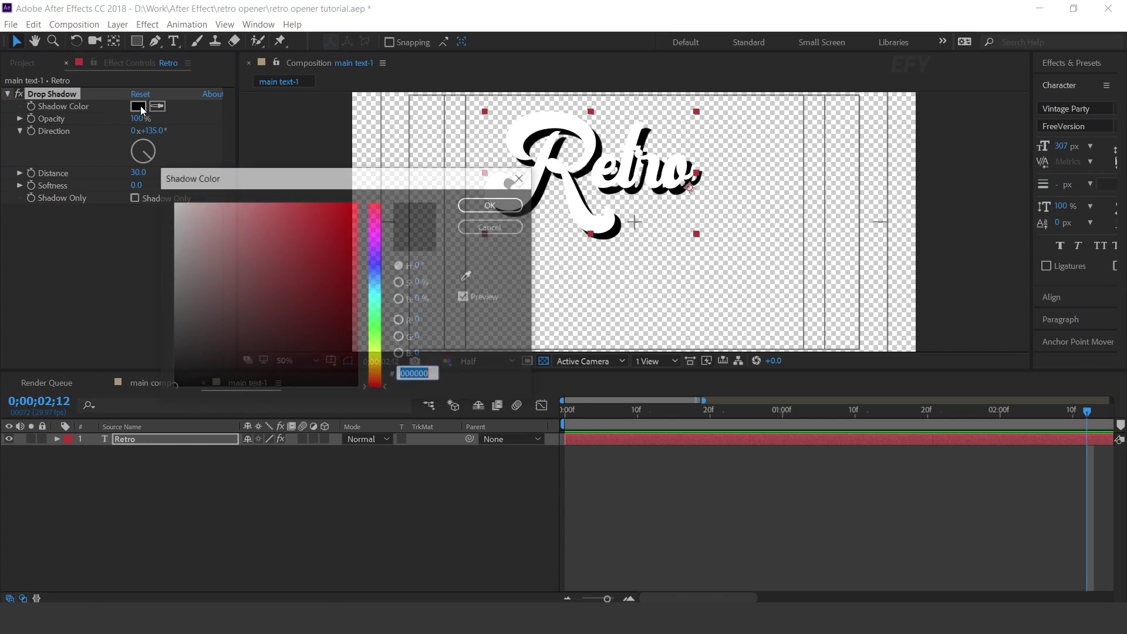
{"action": "left_click_drag", "start_coordinate": [375, 359], "coordinate": [378, 373]}
{"action": "left_click", "coordinate": [353, 325]}
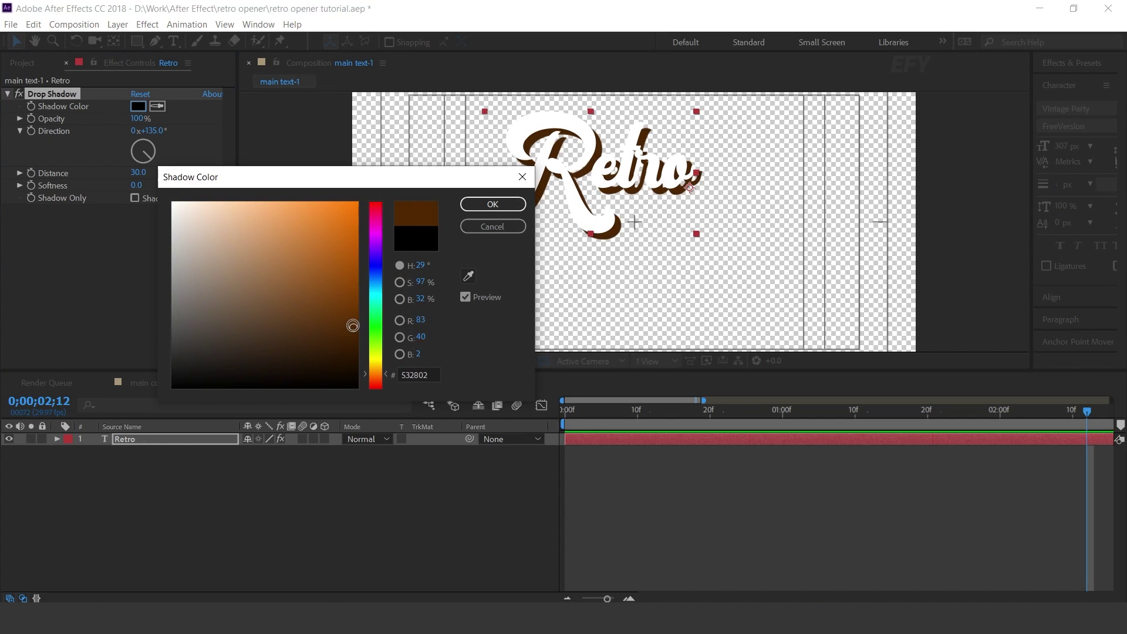
{"action": "left_click", "coordinate": [496, 204]}
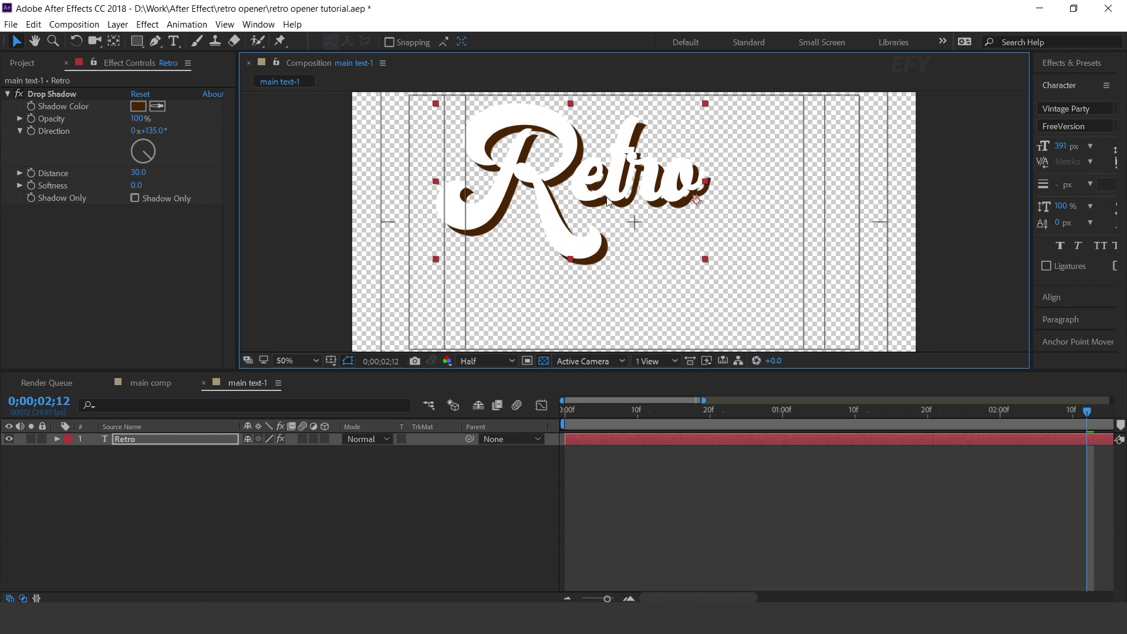
Step: Add a text animator with Position, Scale and Rotation properties to the Retro layer
{"action": "left_click", "coordinate": [57, 439]}
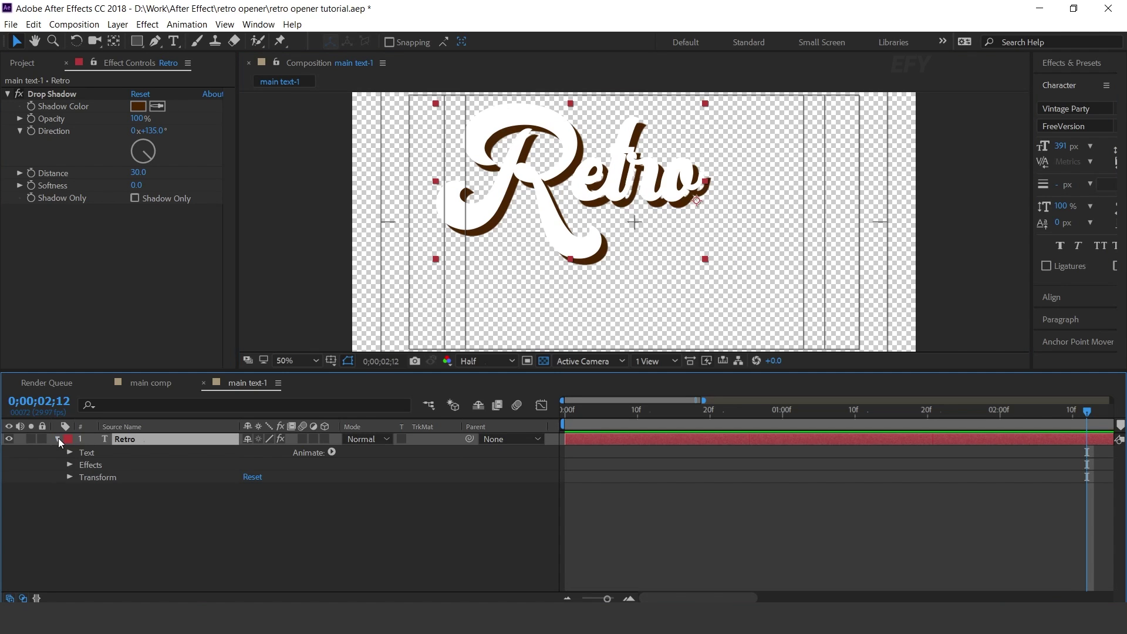
{"action": "left_click", "coordinate": [331, 452]}
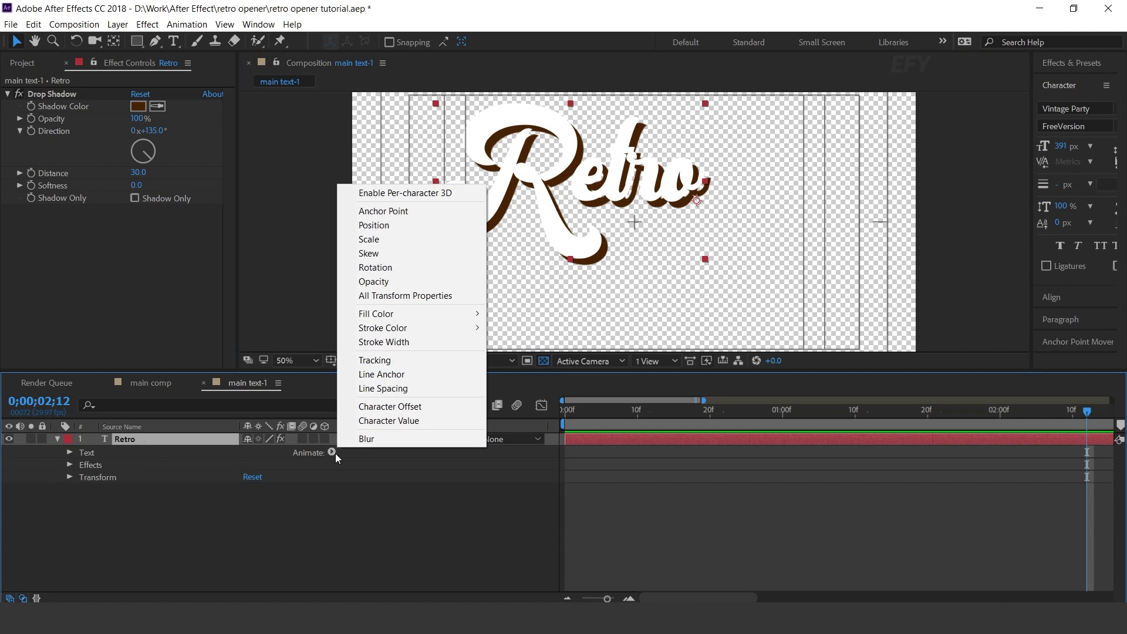
{"action": "left_click", "coordinate": [413, 224]}
{"action": "left_click", "coordinate": [332, 451]}
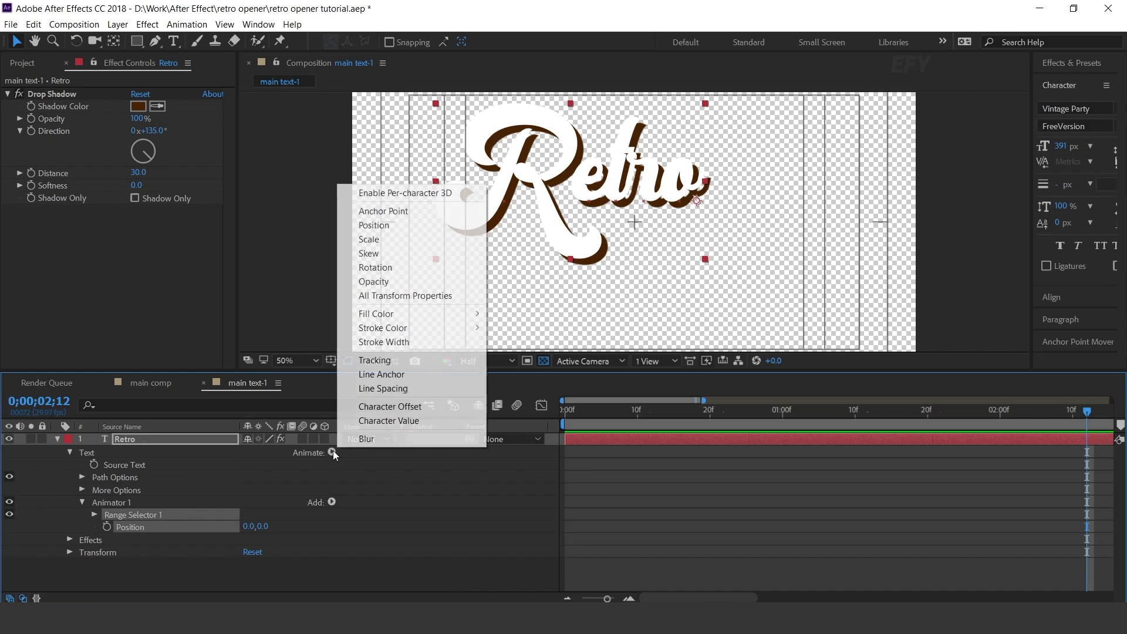
{"action": "left_click", "coordinate": [399, 240]}
{"action": "left_click", "coordinate": [333, 452]}
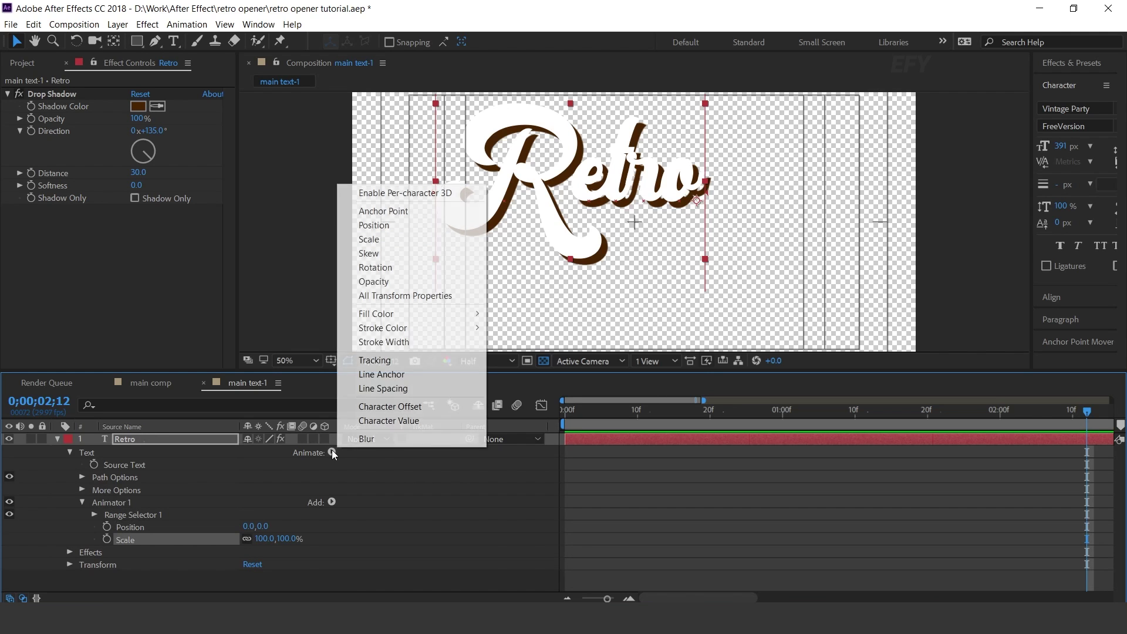
{"action": "left_click", "coordinate": [376, 267]}
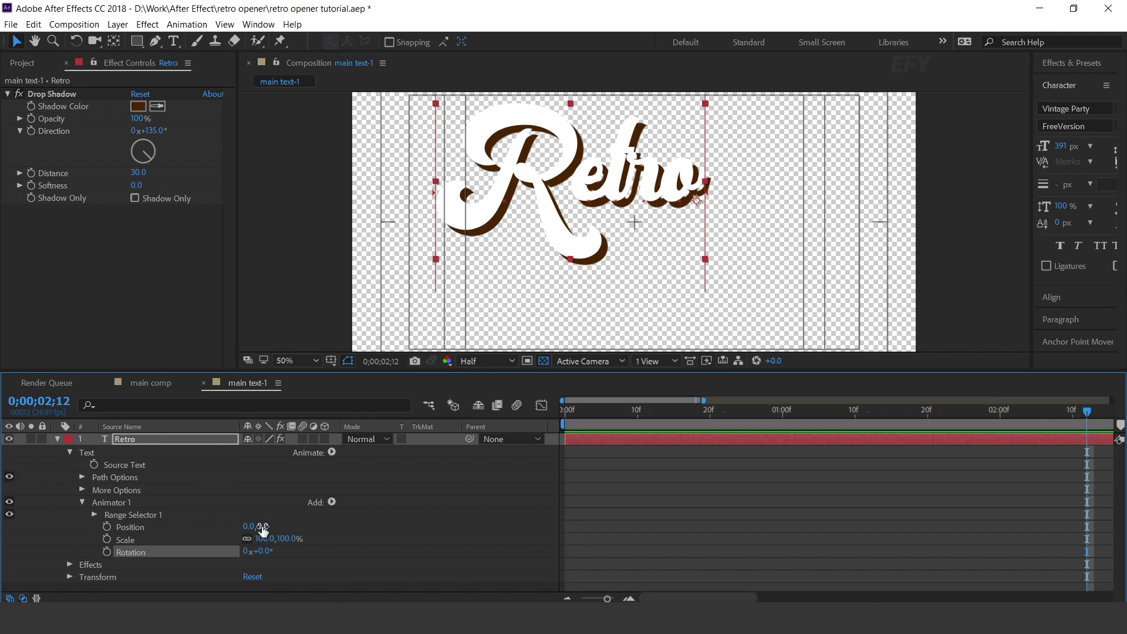
Step: Set the text animator's Position to 0, 70, Scale to 0% and Rotation to -50°
{"action": "type", "text": "70"}
{"action": "key", "text": "Return"}
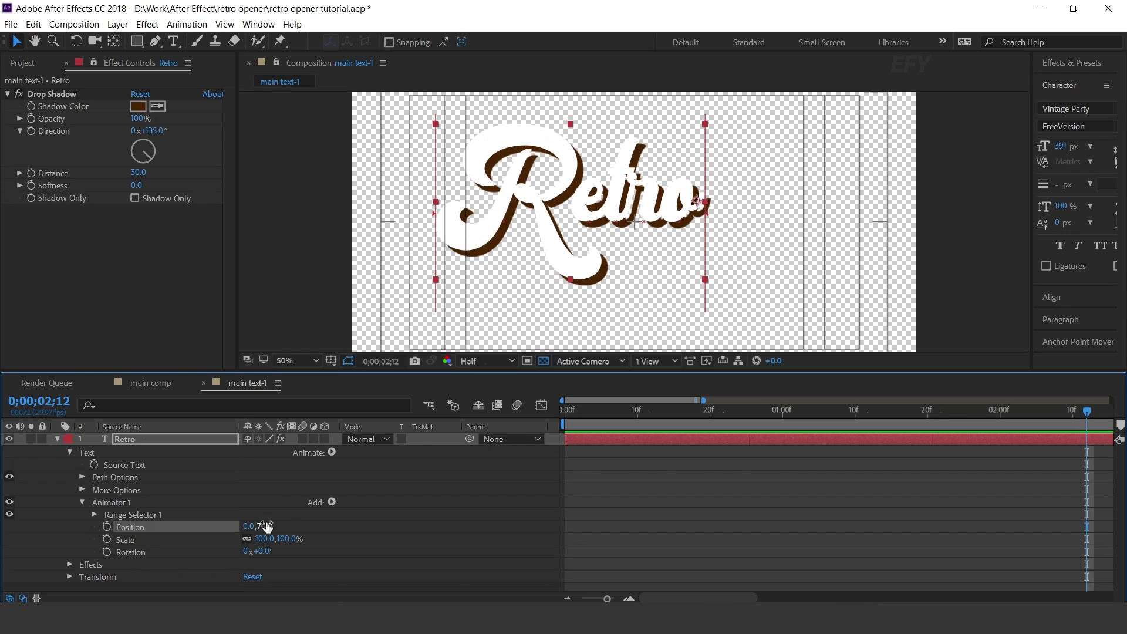
{"action": "type", "text": "00"}
{"action": "key", "text": "Return"}
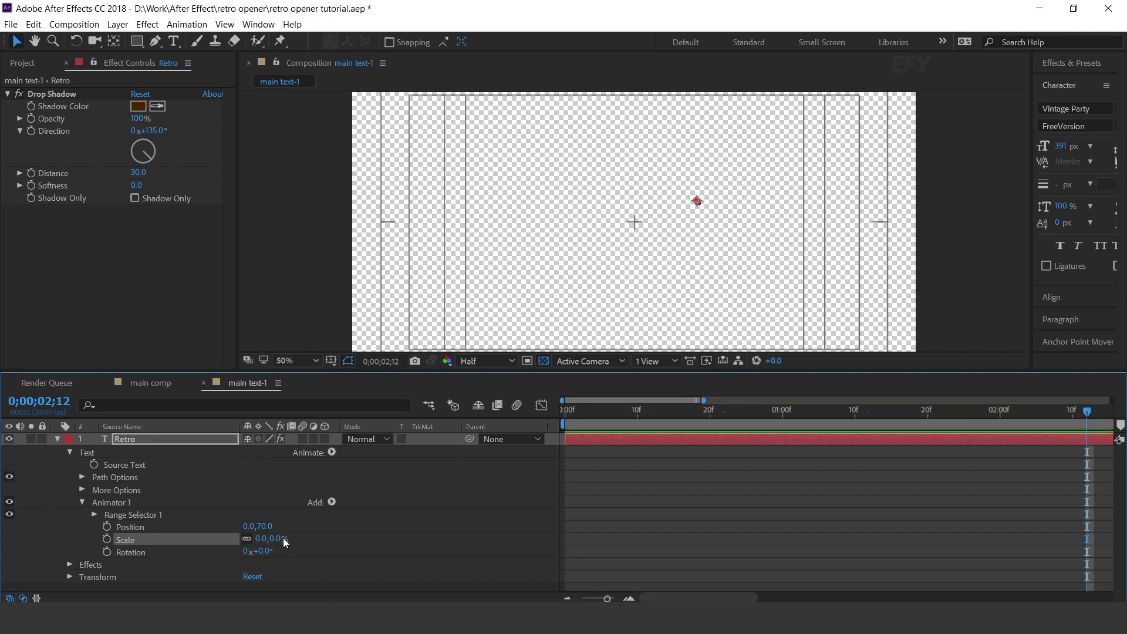
{"action": "left_click", "coordinate": [268, 550]}
{"action": "type", "text": "-50"}
{"action": "key", "text": "Return"}
Step: Add an Expression selector to Animator 1 of the Retro text
{"action": "left_click", "coordinate": [112, 504]}
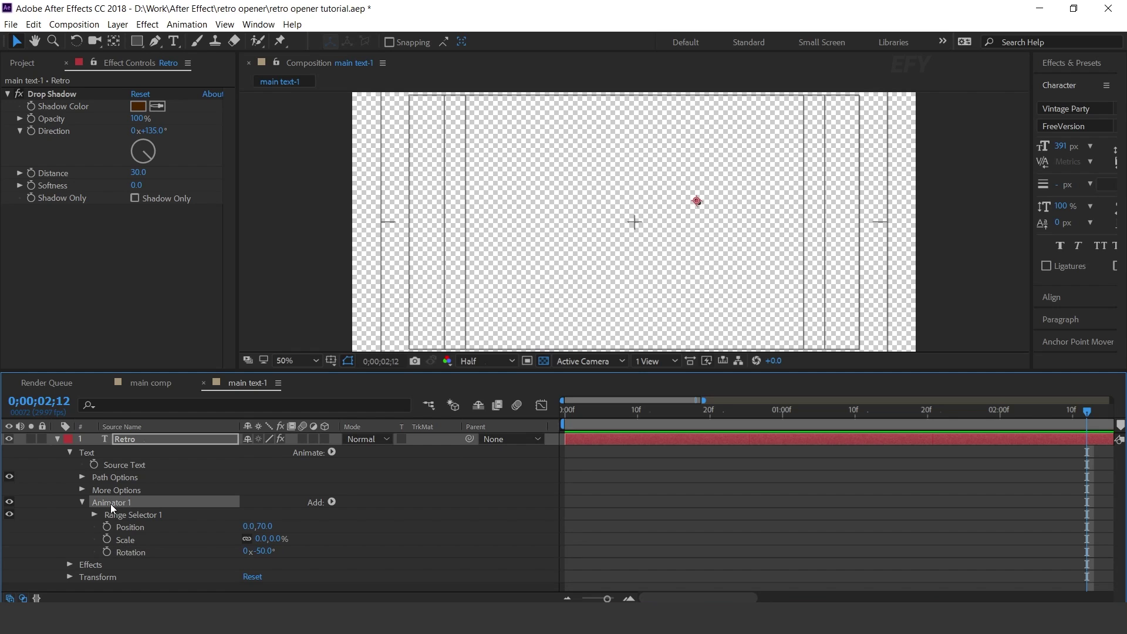
{"action": "left_click", "coordinate": [332, 502]}
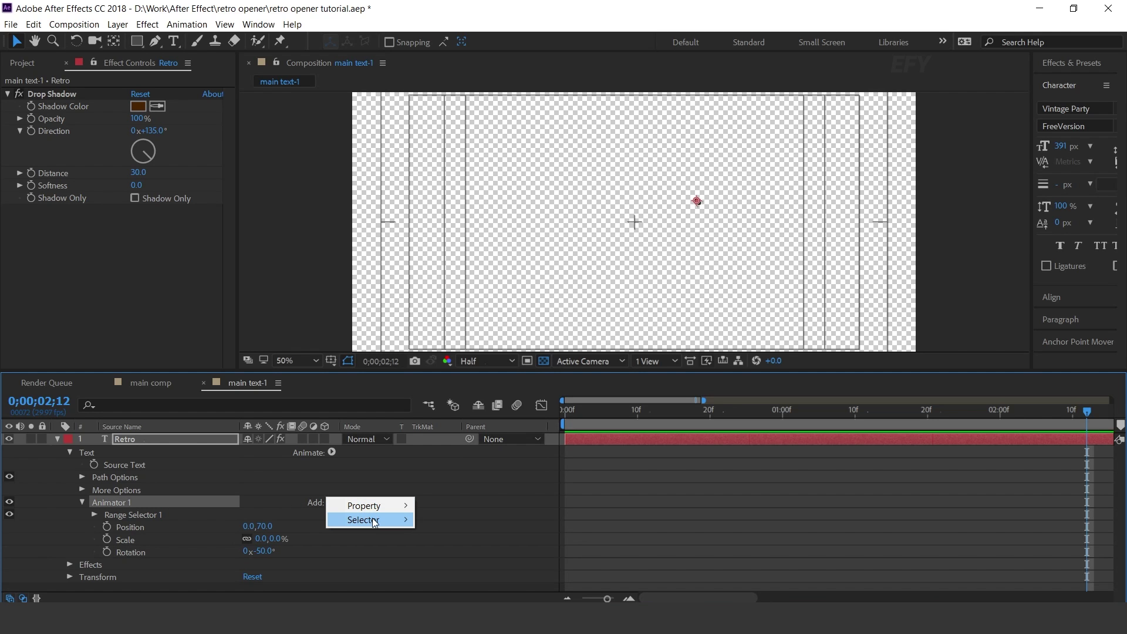
{"action": "mouse_move", "coordinate": [376, 520]}
{"action": "left_click", "coordinate": [450, 548]}
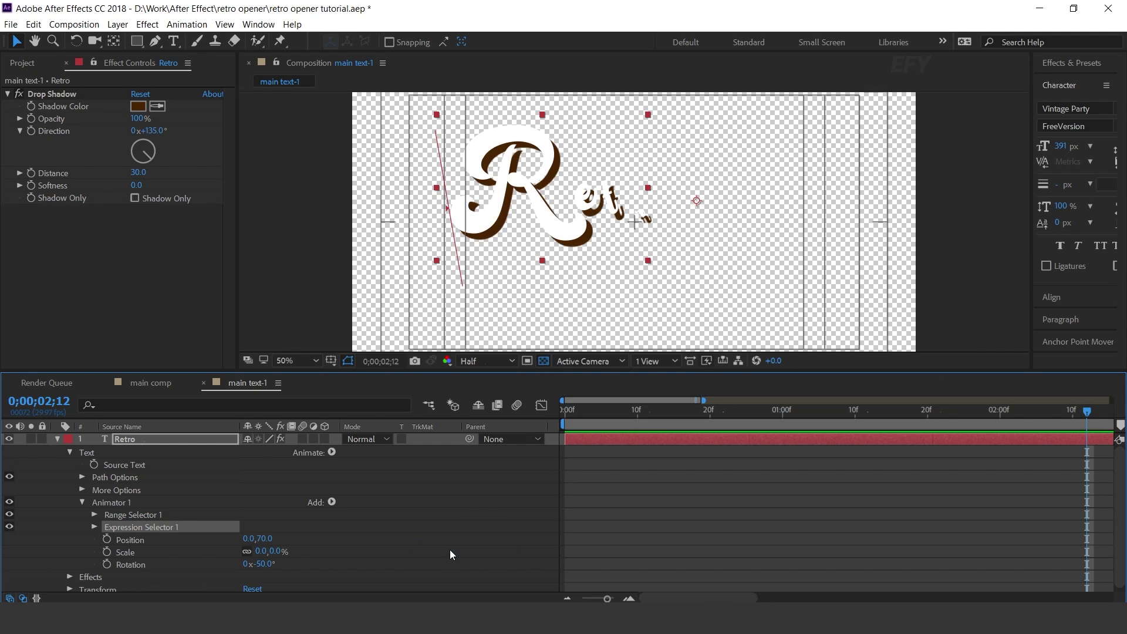
Step: Paste the Notepad bounce expression (delay .07, freq 1.5, amplitude 100, decay 4.0) into Expression Selector 1's Amount and preview the Retro animation
{"action": "key", "text": "alt+Tab"}
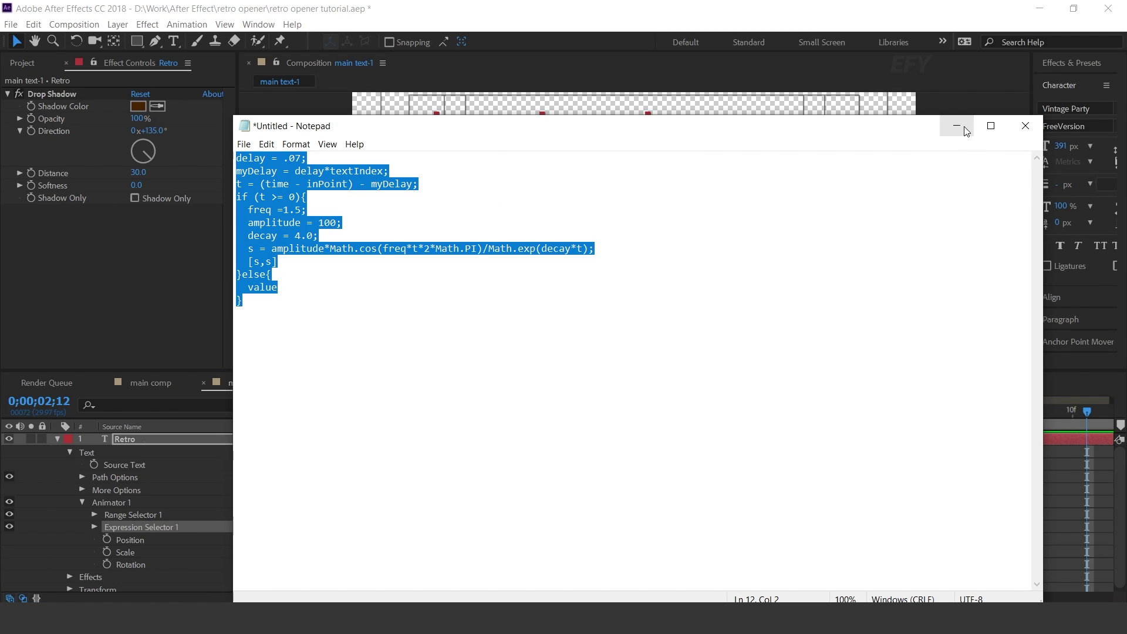
{"action": "left_click", "coordinate": [957, 125]}
{"action": "left_click", "coordinate": [95, 527]}
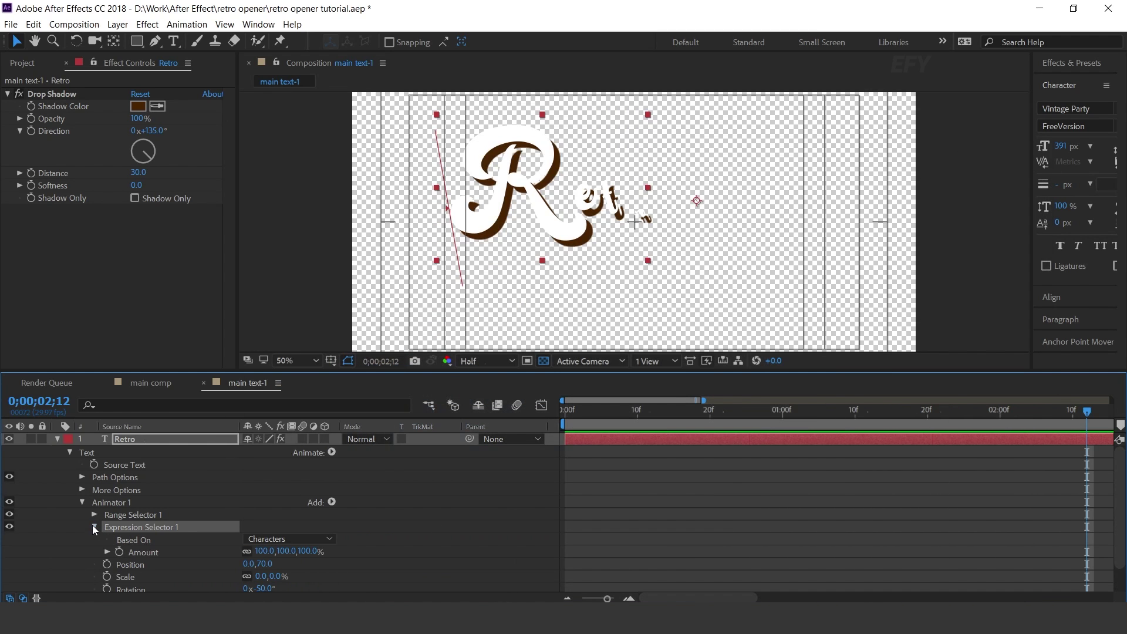
{"action": "left_click", "coordinate": [160, 555]}
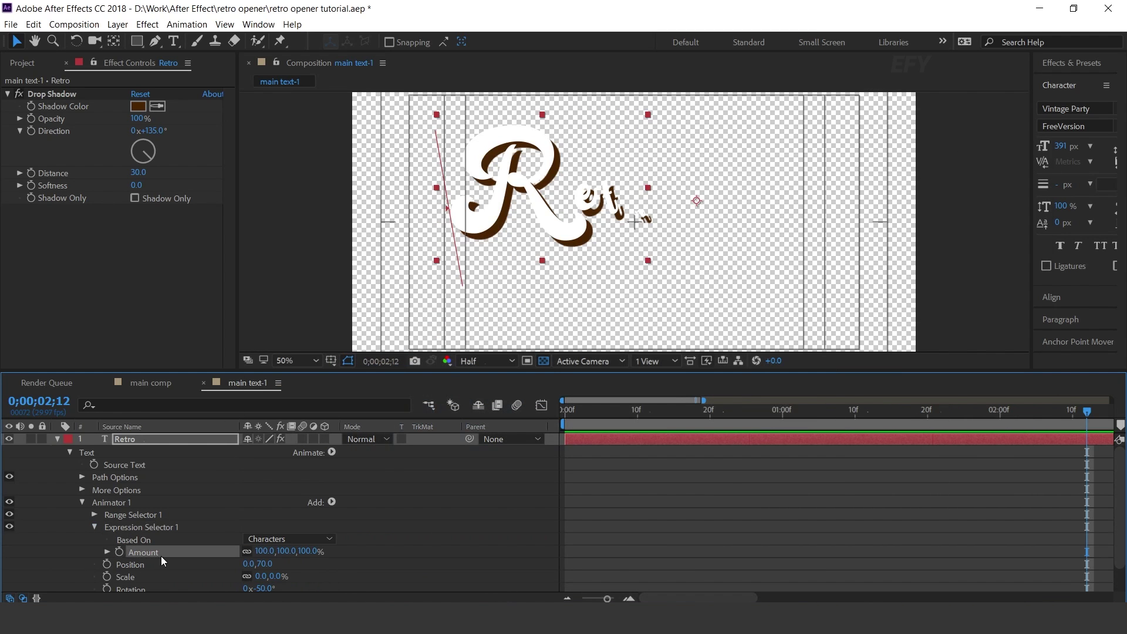
{"action": "left_click", "coordinate": [121, 552], "text": "alt"}
{"action": "key", "text": "ctrl+v"}
{"action": "left_click", "coordinate": [657, 485]}
{"action": "left_click_drag", "start_coordinate": [587, 416], "coordinate": [564, 417]}
{"action": "key", "text": "space"}
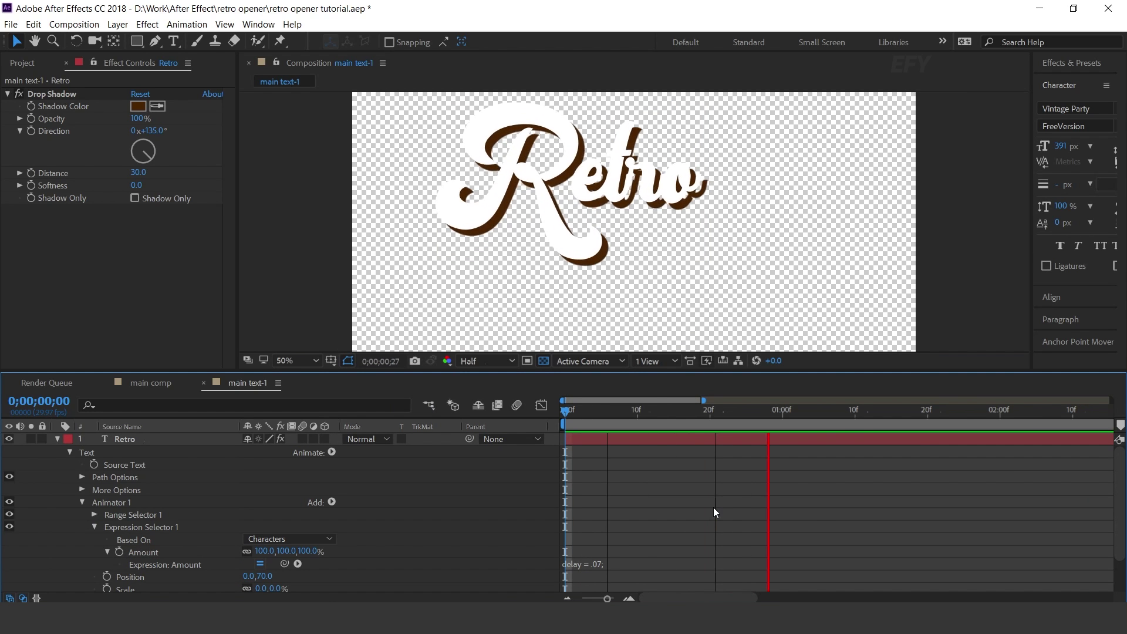
Step: Duplicate the Retro text layer, move the copy below and to the right of the original, and change its text to "Vibes"
{"action": "left_click", "coordinate": [54, 439]}
{"action": "left_click", "coordinate": [182, 444]}
{"action": "key", "text": "ctrl+d"}
{"action": "left_click_drag", "start_coordinate": [564, 201], "coordinate": [699, 267]}
{"action": "double_click", "coordinate": [702, 266]}
{"action": "type", "text": "Vibes"}
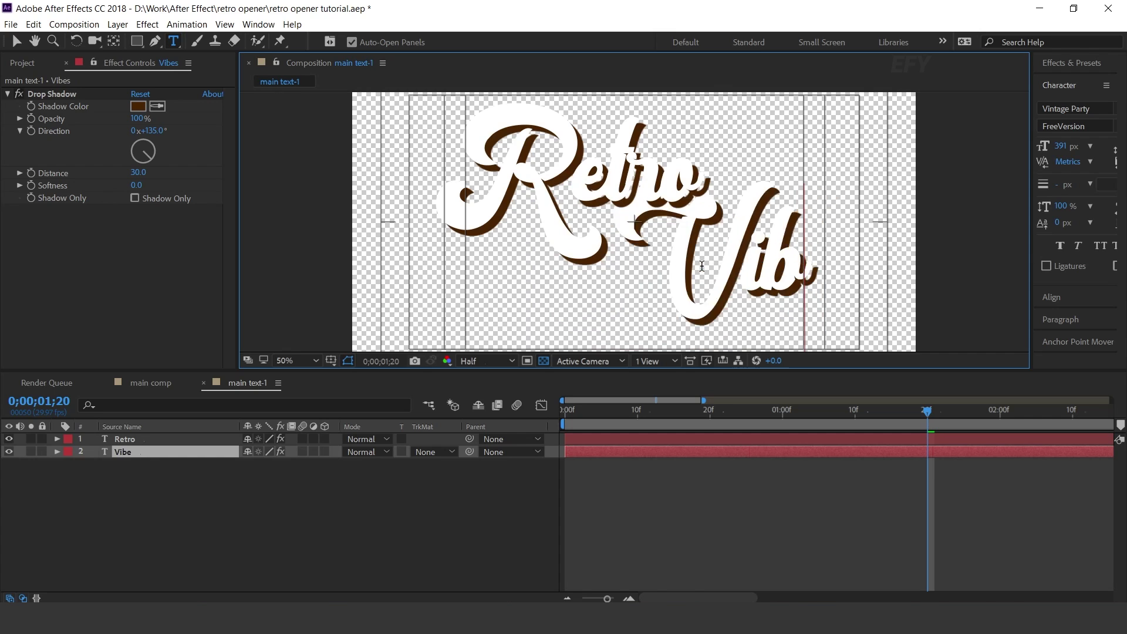
Step: Reduce the Vibes text to 311 px and position it under the end of the Retro word
{"action": "left_click", "coordinate": [17, 41]}
{"action": "left_click_drag", "start_coordinate": [1077, 149], "coordinate": [1013, 153]}
{"action": "left_click_drag", "start_coordinate": [714, 296], "coordinate": [729, 303]}
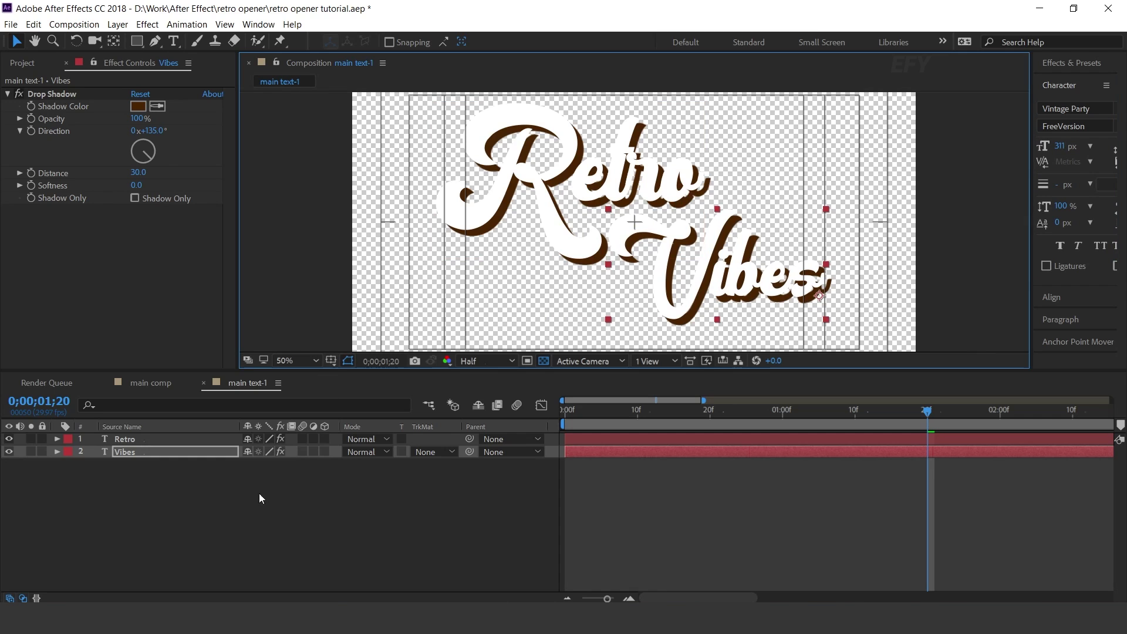
Step: Shift the Vibes layer to start about 3 frames after the Retro layer and preview the animation
{"action": "left_click", "coordinate": [579, 482]}
{"action": "left_click", "coordinate": [607, 442]}
{"action": "mouse_move", "coordinate": [608, 441]}
{"action": "left_mouse_down"}
{"action": "mouse_move", "coordinate": [596, 442]}
{"action": "mouse_move", "coordinate": [621, 451]}
{"action": "left_mouse_up"}
{"action": "key", "text": "space"}
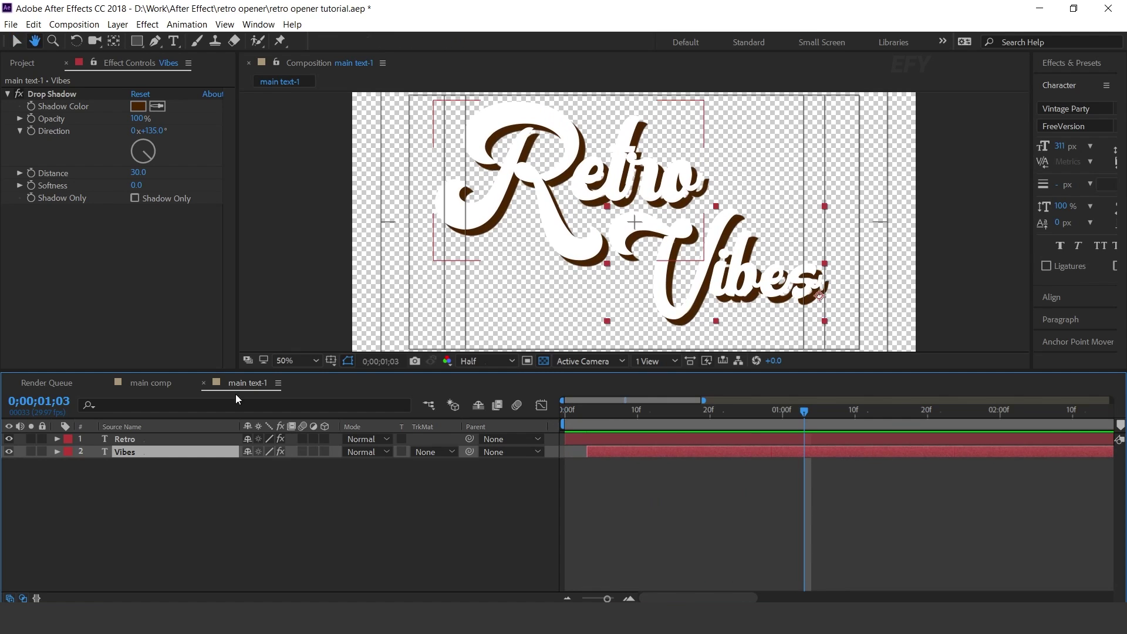
Step: Add the main text-1 composition as the top layer of main comp and place it beside the woman
{"action": "left_click", "coordinate": [151, 383]}
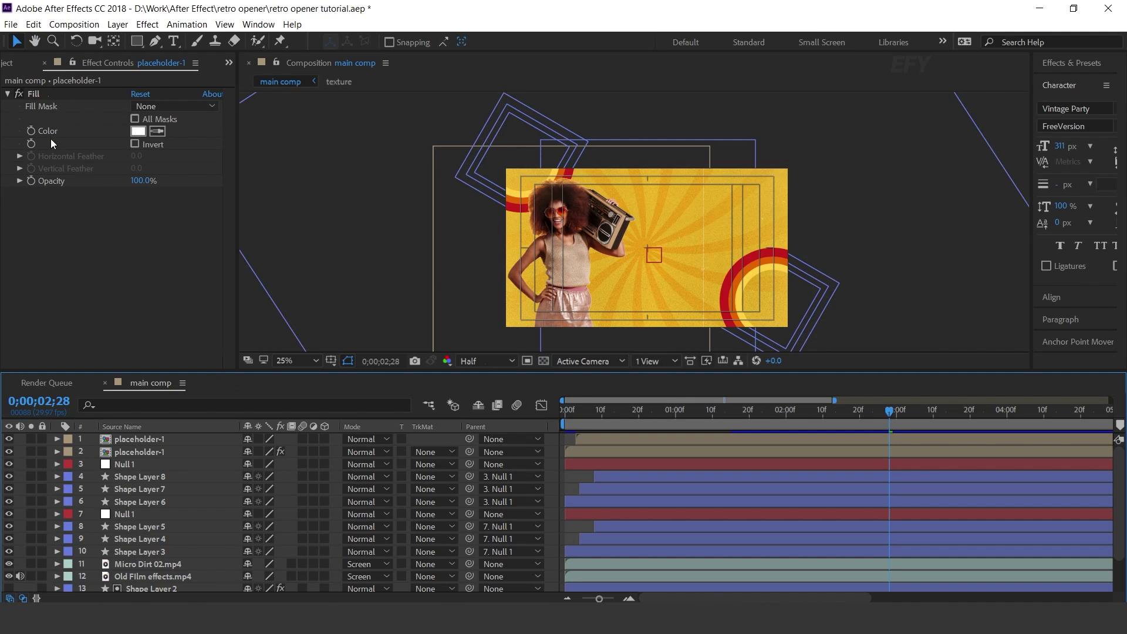
{"action": "left_click", "coordinate": [15, 63]}
{"action": "left_click_drag", "start_coordinate": [47, 227], "coordinate": [182, 438]}
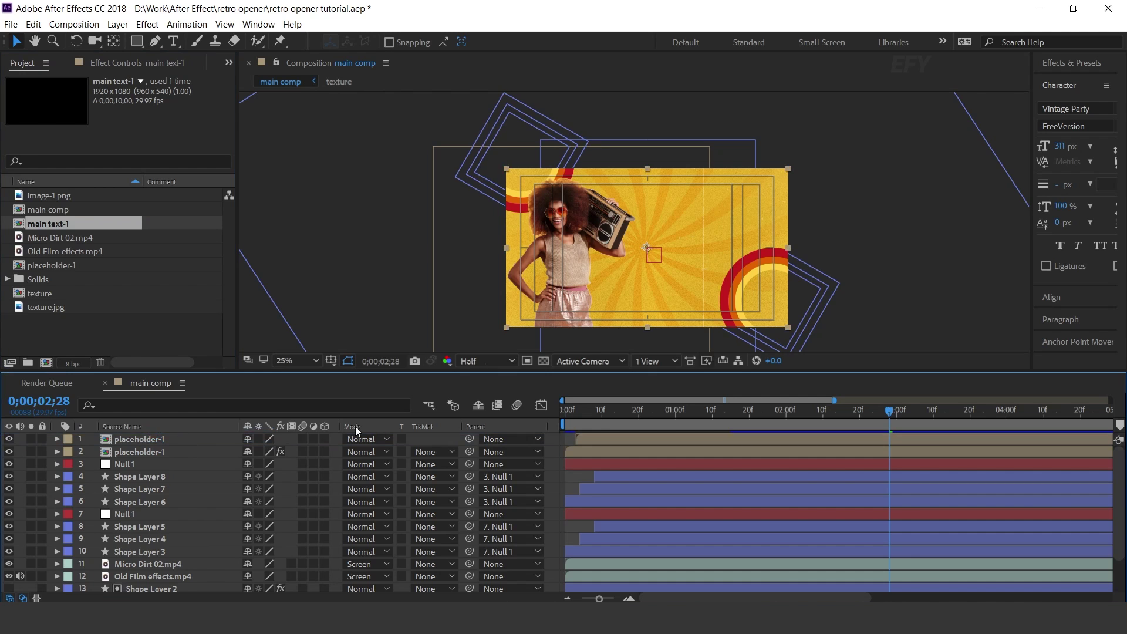
{"action": "left_click_drag", "start_coordinate": [653, 253], "coordinate": [692, 233]}
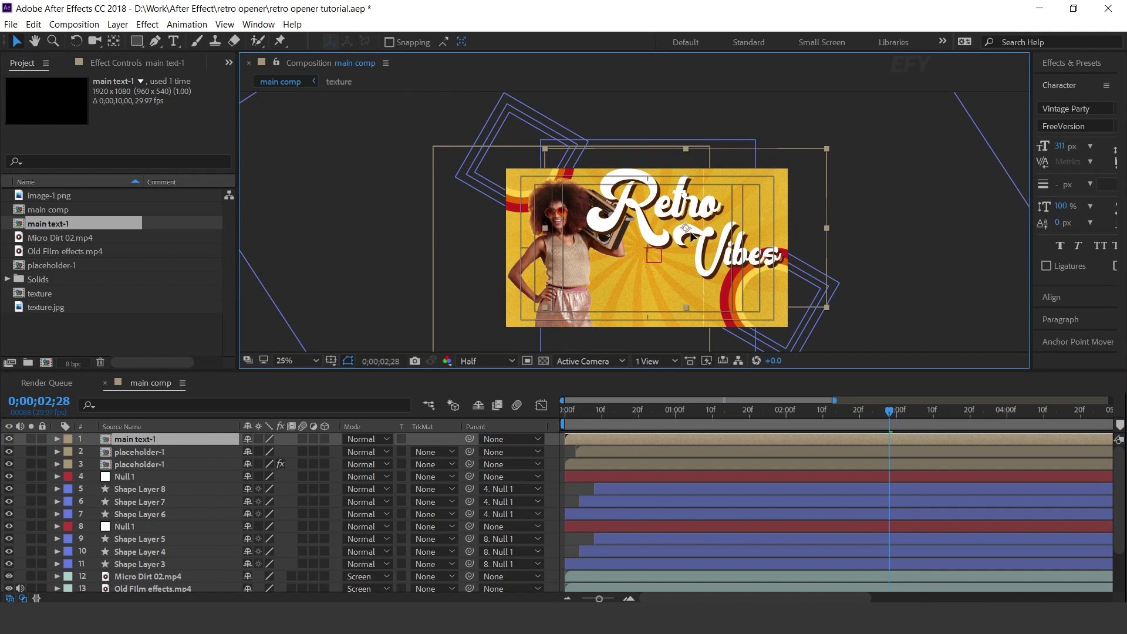
Step: Scale the main text-1 layer to 90%, rotate it to -13° and reposition it in the frame's upper right
{"action": "key", "text": "period"}
{"action": "key", "text": "s"}
{"action": "left_click_drag", "start_coordinate": [288, 451], "coordinate": [279, 451]}
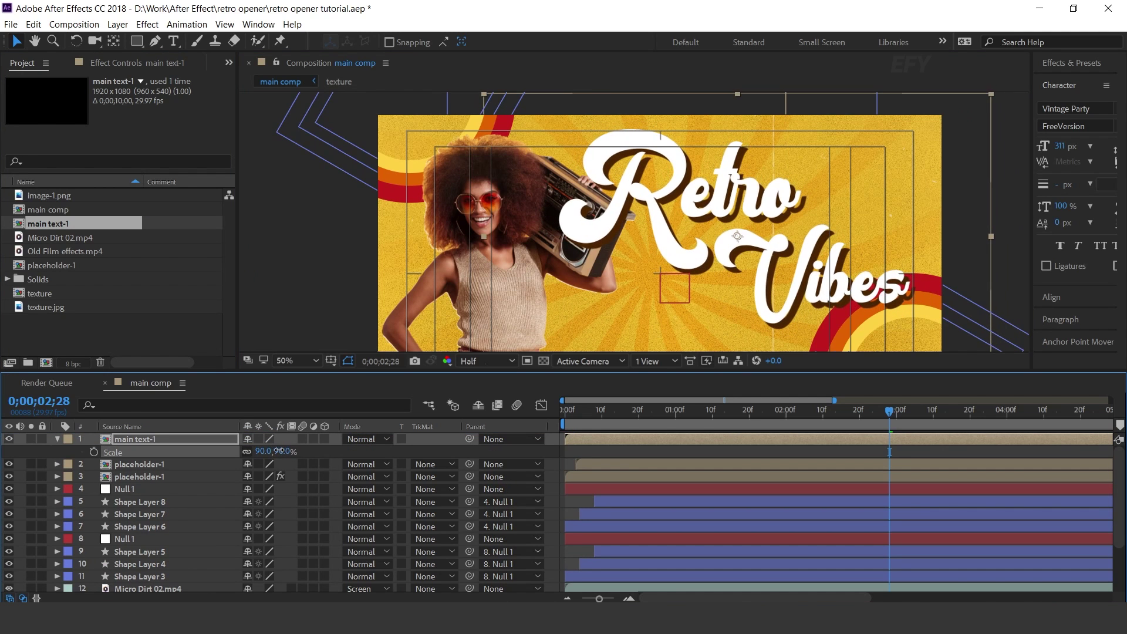
{"action": "key", "text": "shift+r"}
{"action": "left_click_drag", "start_coordinate": [646, 282], "coordinate": [755, 213]}
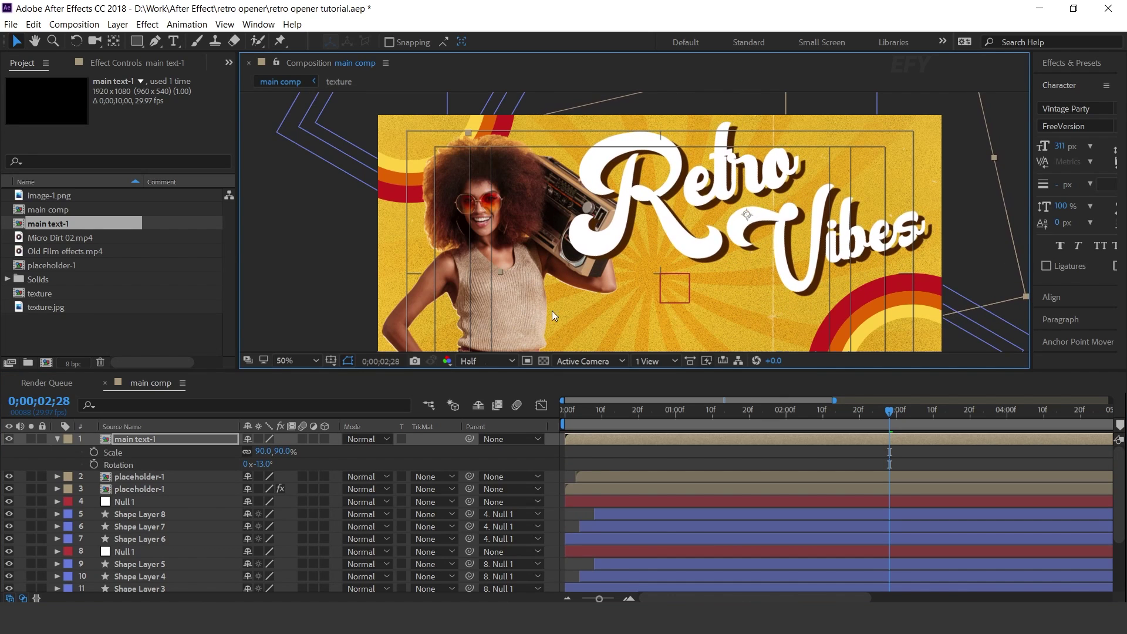
Step: Delay the main text-1 layer in main comp to start at about frame 13 and preview the opener
{"action": "key", "text": "comma"}
{"action": "left_click", "coordinate": [571, 439]}
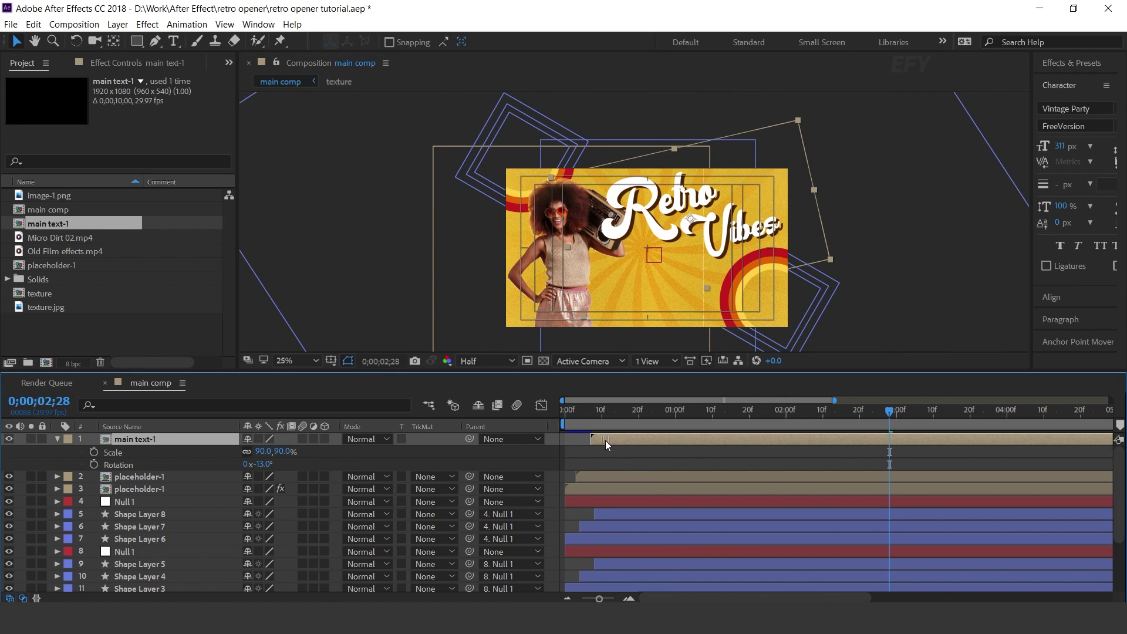
{"action": "left_click", "coordinate": [58, 439]}
{"action": "key", "text": "Home"}
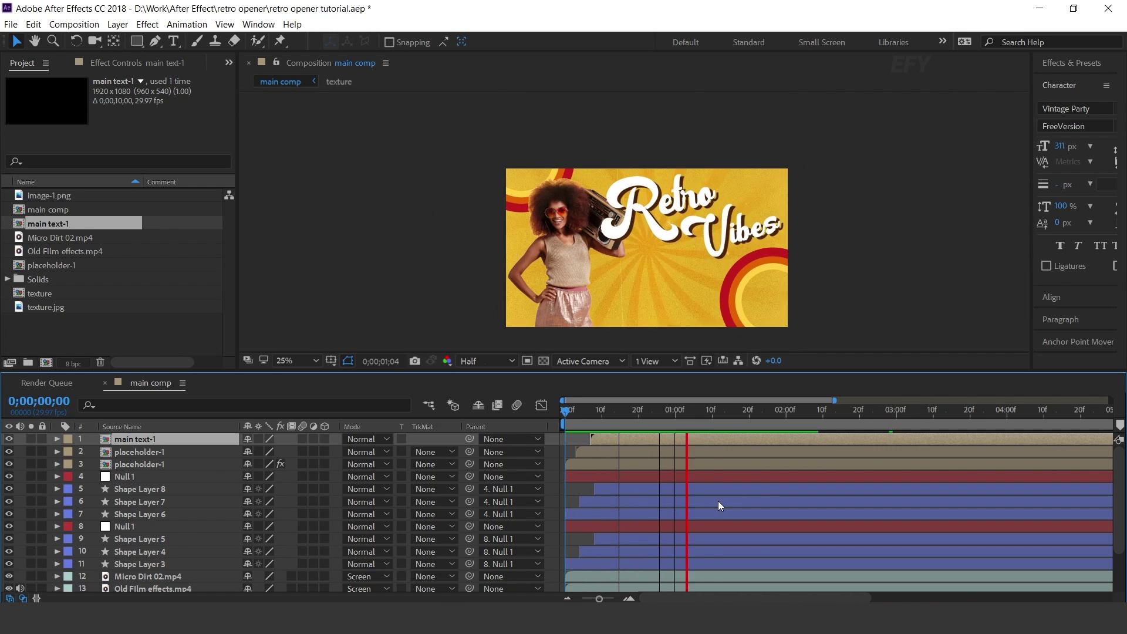
{"action": "key", "text": "space"}
{"action": "left_click_drag", "start_coordinate": [628, 441], "coordinate": [638, 441]}
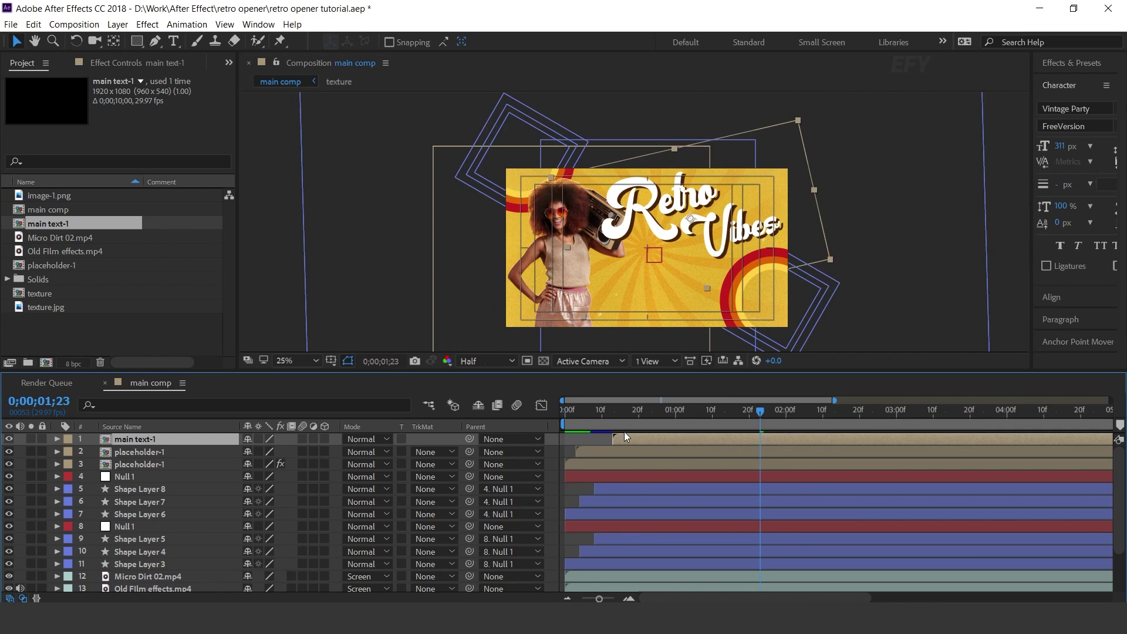
{"action": "left_click", "coordinate": [562, 413]}
{"action": "key", "text": "space"}
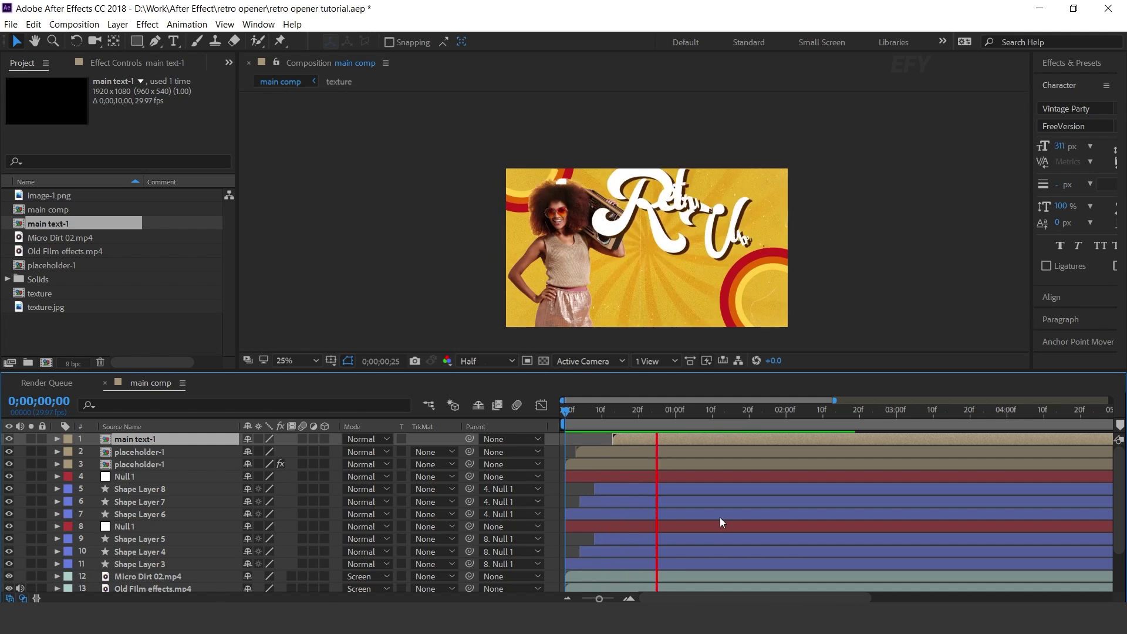
{"action": "key", "text": "space"}
Step: Create a new composition named "text -1" with the HDTV 1080 29.97 preset and a 10-second duration
{"action": "left_click", "coordinate": [722, 410]}
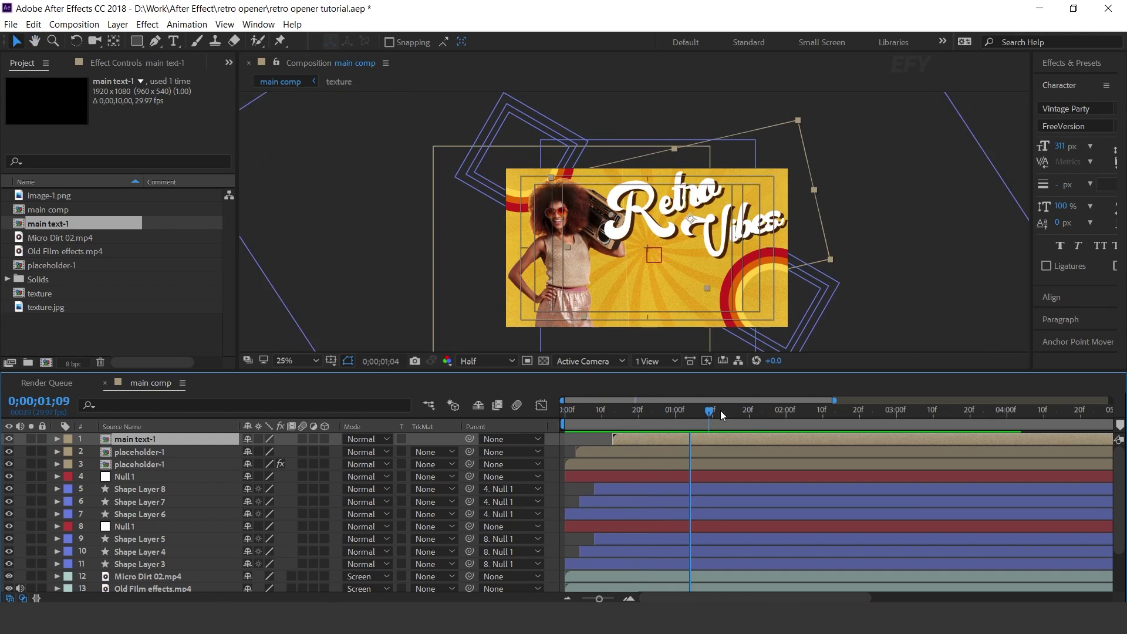
{"action": "scroll", "coordinate": [644, 316], "scroll_direction": "up", "scroll_amount": 2}
{"action": "left_click_drag", "start_coordinate": [718, 209], "coordinate": [721, 250]}
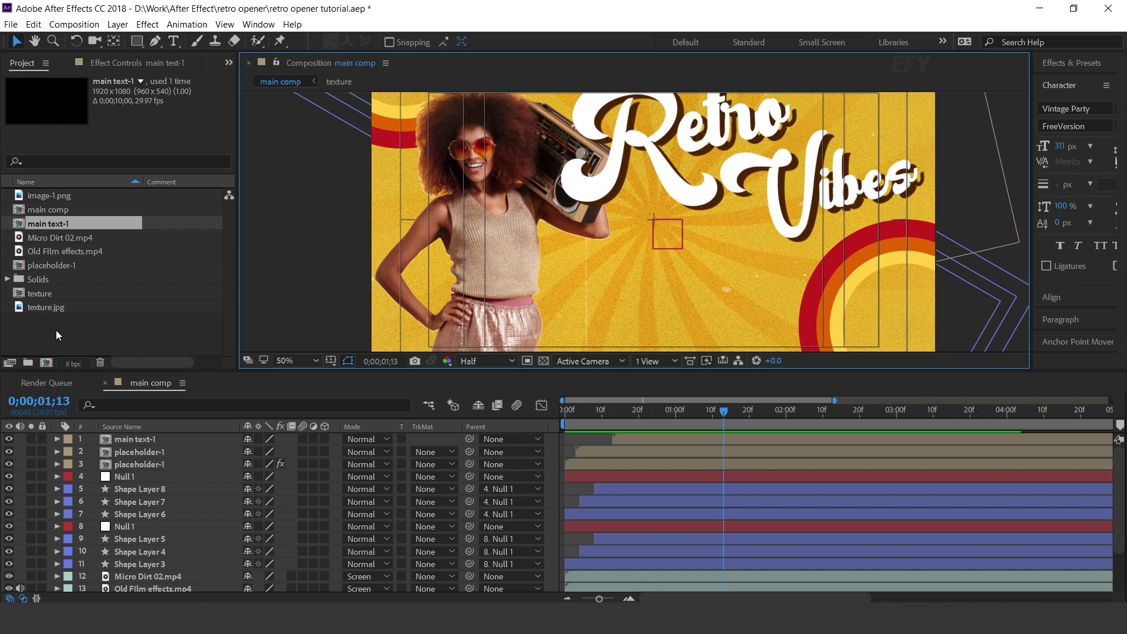
{"action": "left_click", "coordinate": [46, 363]}
{"action": "type", "text": "text"}
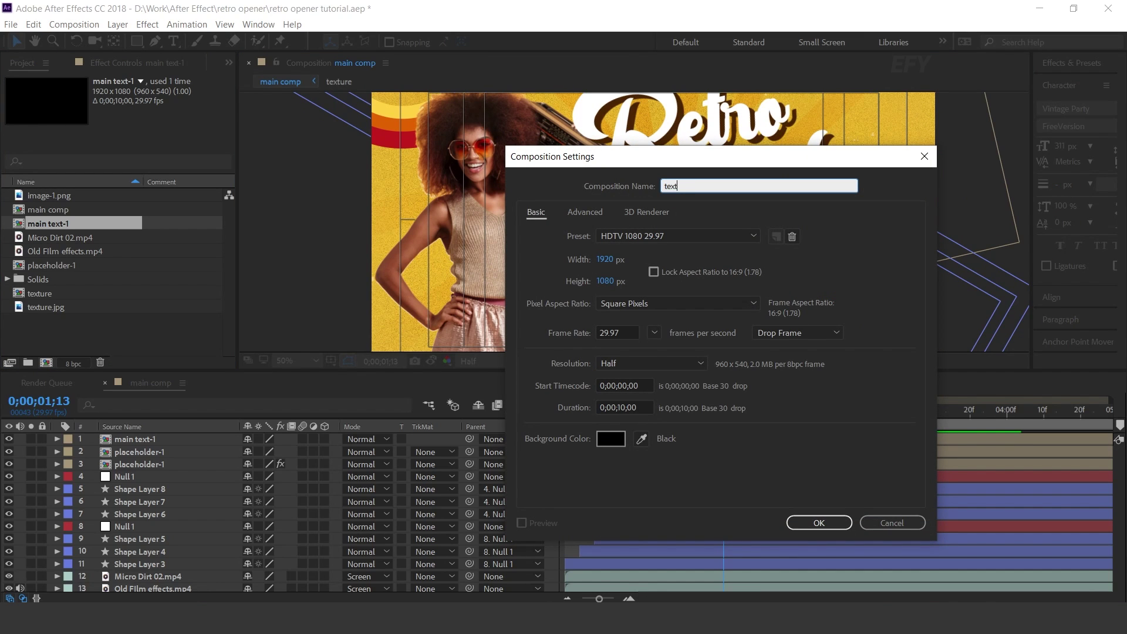
{"action": "type", "text": " -1"}
{"action": "key", "text": "Return"}
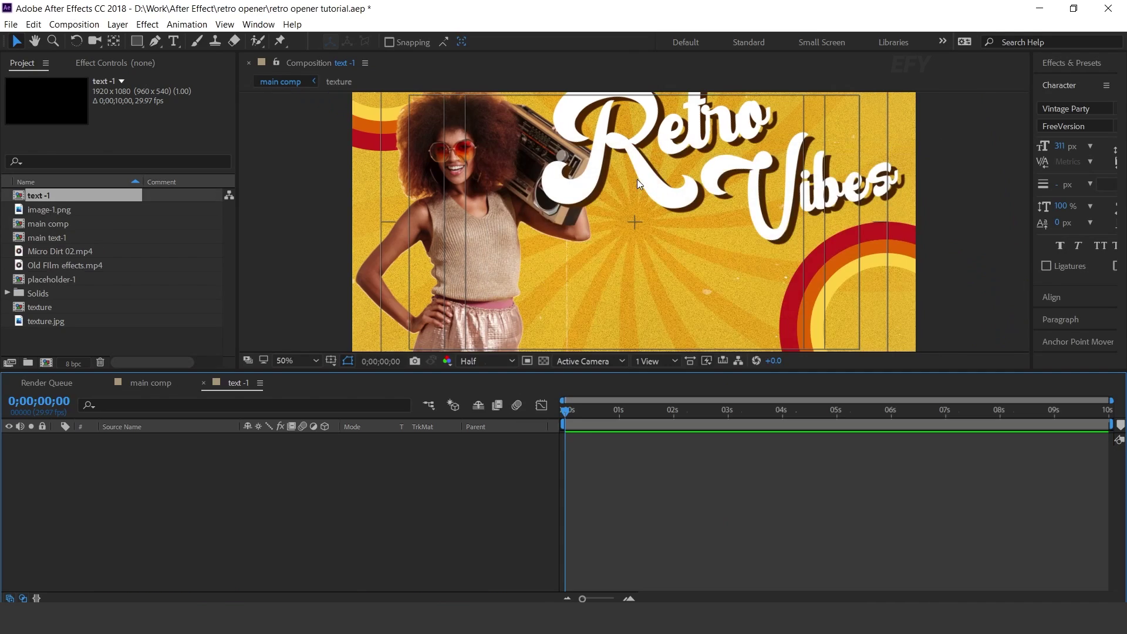
Step: Add the title "Aesthetic Vibes" in red Retro Mono Wide at 60 px near the composition's center
{"action": "left_click", "coordinate": [174, 41]}
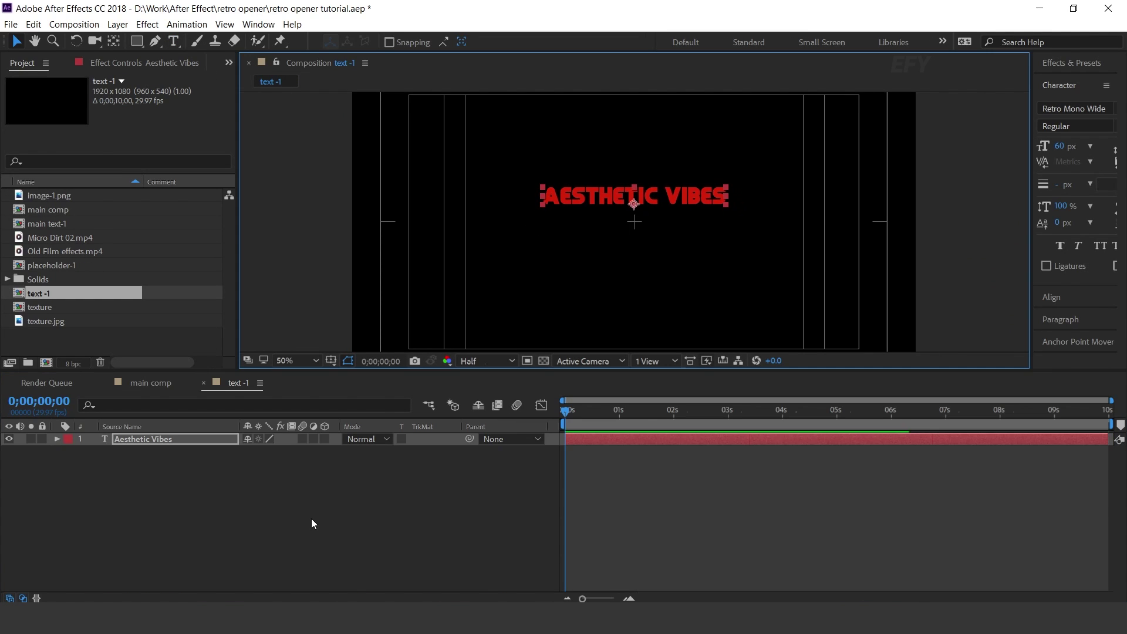
{"action": "left_click", "coordinate": [313, 522]}
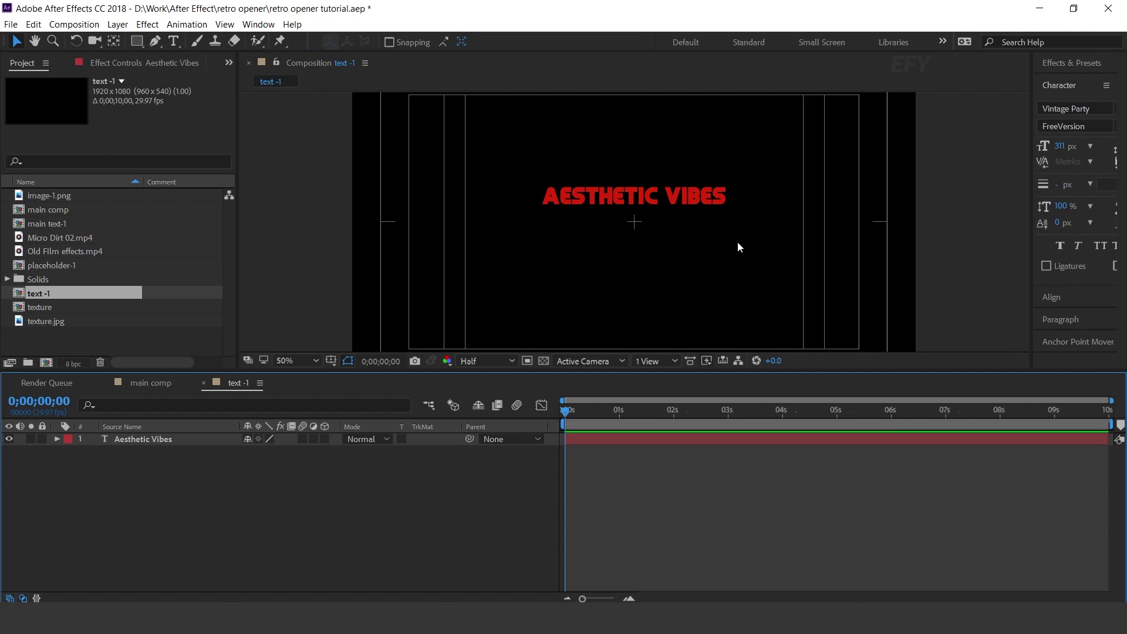
Step: Add a four-line Lorem Ipsum paragraph box below the title in white, right-aligned Roboto Italic at 55 px
{"action": "scroll", "coordinate": [751, 254], "scroll_direction": "down", "scroll_amount": 2}
{"action": "scroll", "coordinate": [746, 256], "scroll_direction": "right", "scroll_amount": 1}
{"action": "left_click", "coordinate": [173, 41]}
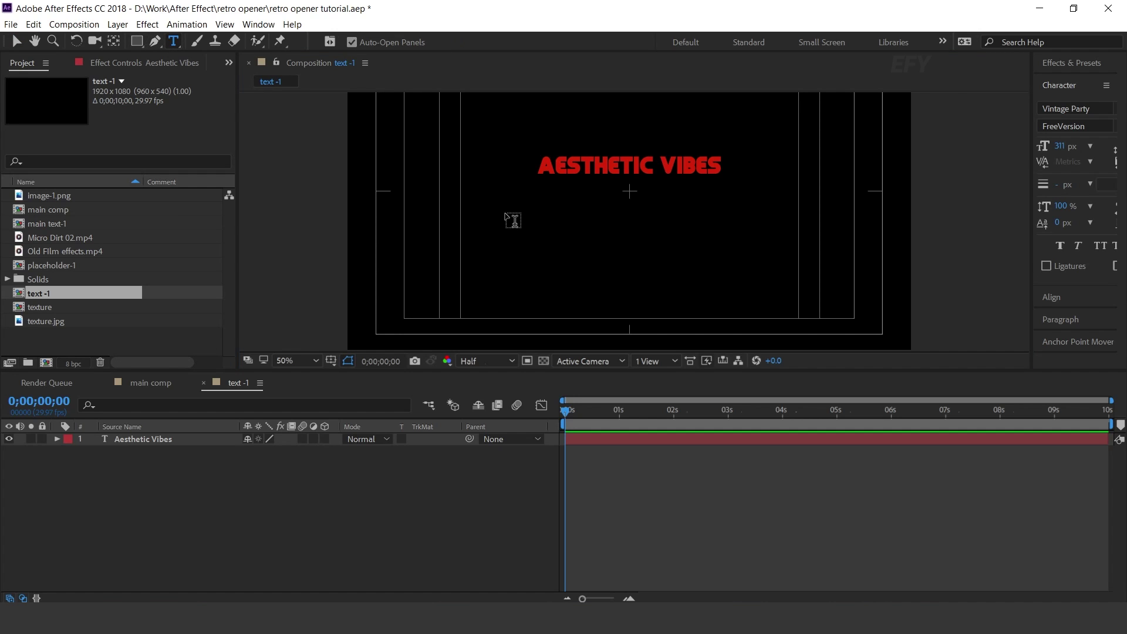
{"action": "left_click_drag", "start_coordinate": [478, 191], "coordinate": [785, 287]}
{"action": "type", "text": "Lorem Ipsum is simply dummy text of the printing and typesetting industry. Lorem Ipsum has been the industry's standard dummy text ever since the"}
{"action": "key", "text": "v"}
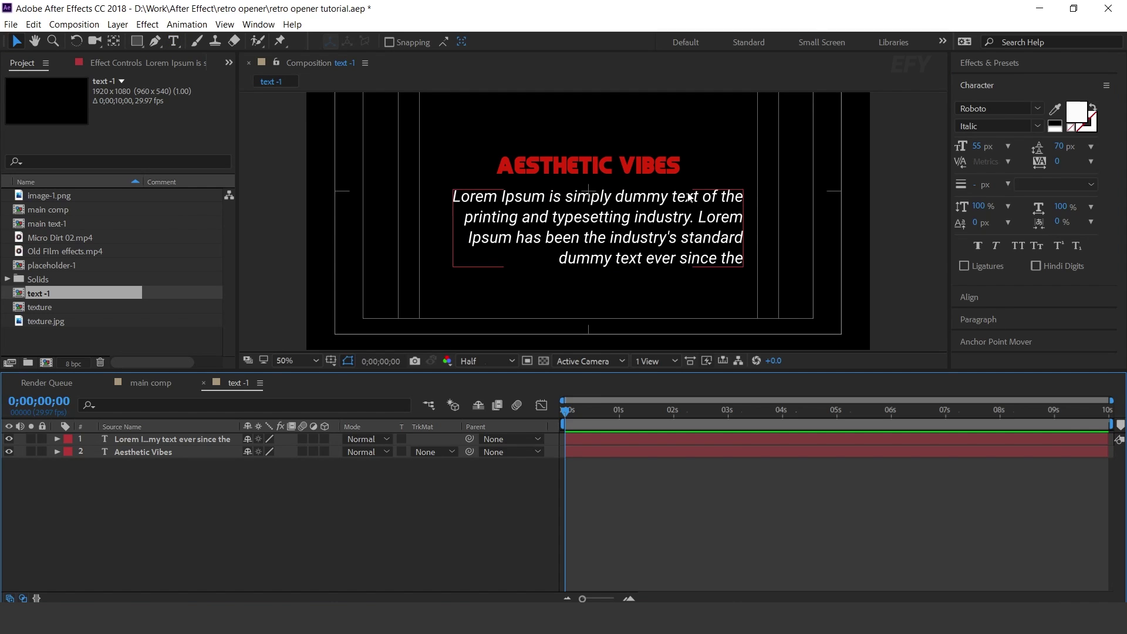
Step: Enlarge the Aesthetic Vibes title to 94 px and align it above the paragraph
{"action": "left_click", "coordinate": [616, 168]}
{"action": "left_click_drag", "start_coordinate": [1004, 146], "coordinate": [1007, 146]}
{"action": "left_click_drag", "start_coordinate": [593, 170], "coordinate": [601, 168]}
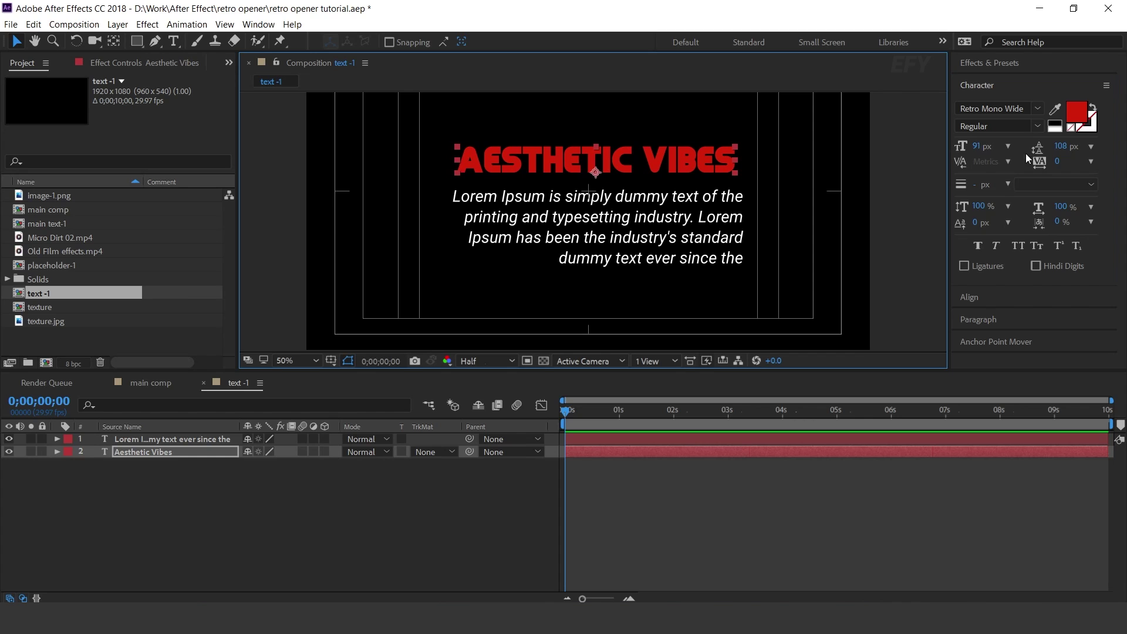
{"action": "left_click_drag", "start_coordinate": [981, 151], "coordinate": [987, 146]}
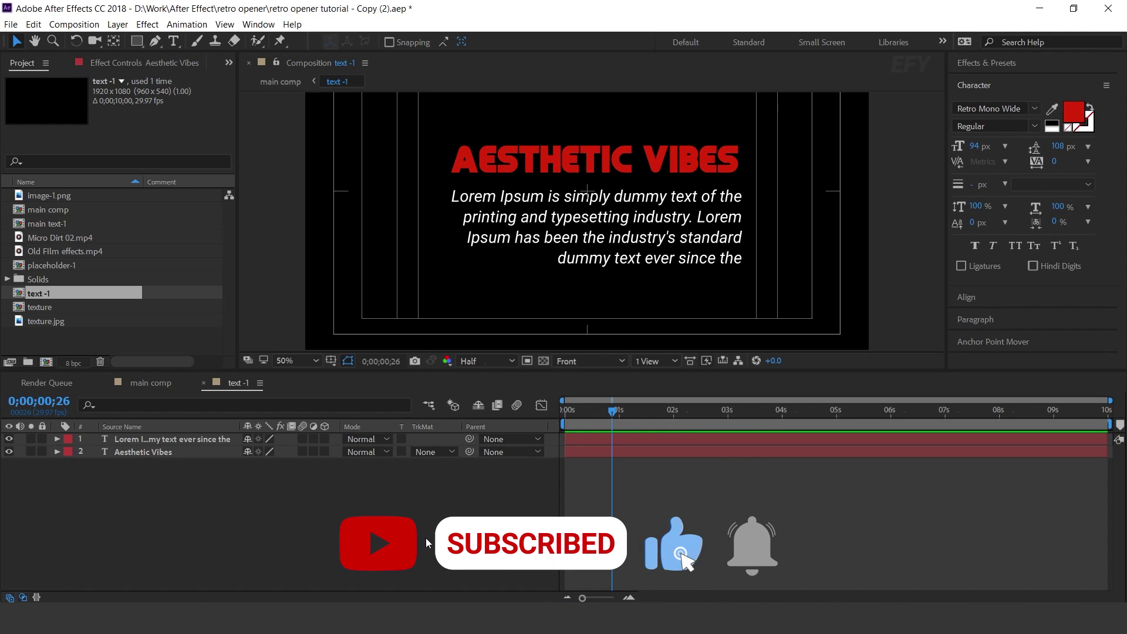
Step: Add a text animator with Position and Opacity to the Aesthetic Vibes layer and set its Opacity to 0%
{"action": "left_click", "coordinate": [595, 159]}
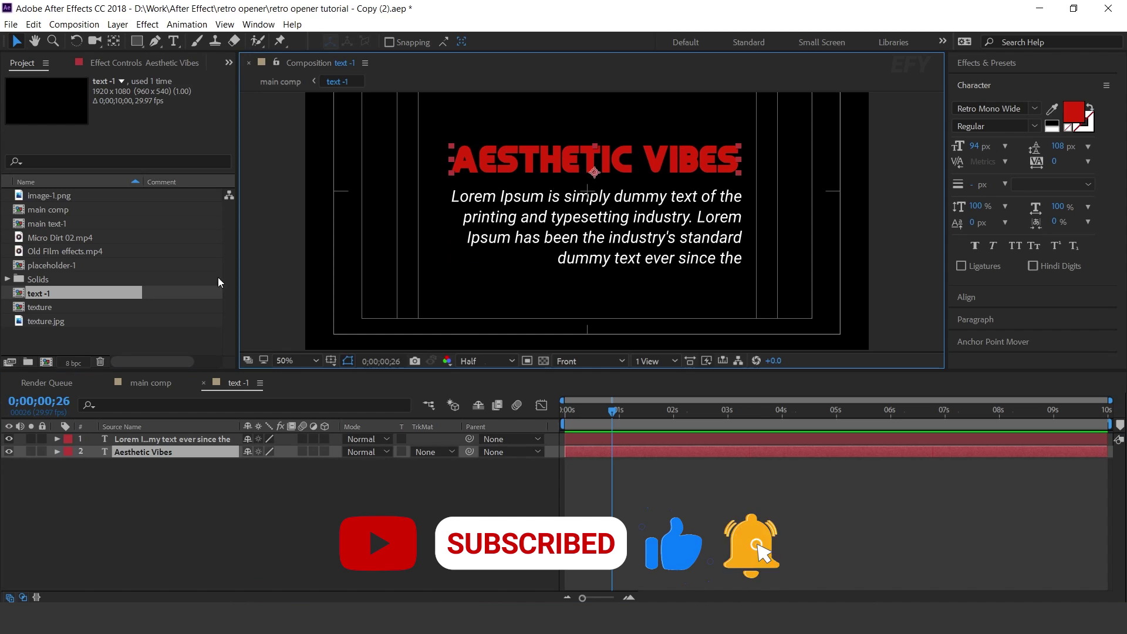
{"action": "left_click", "coordinate": [58, 451]}
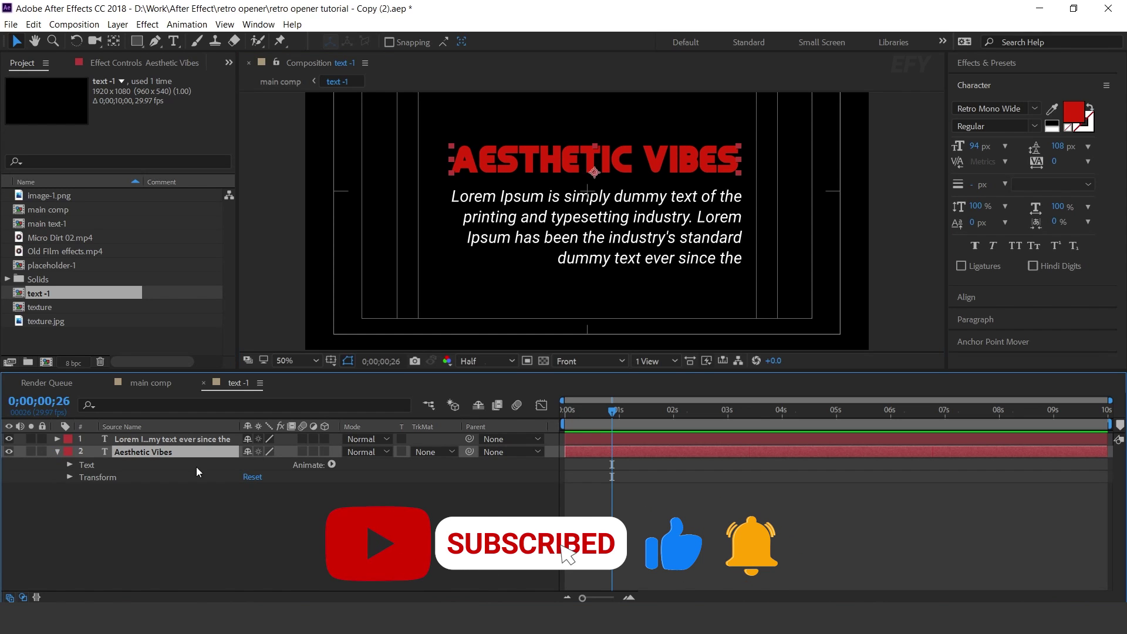
{"action": "left_click", "coordinate": [332, 464]}
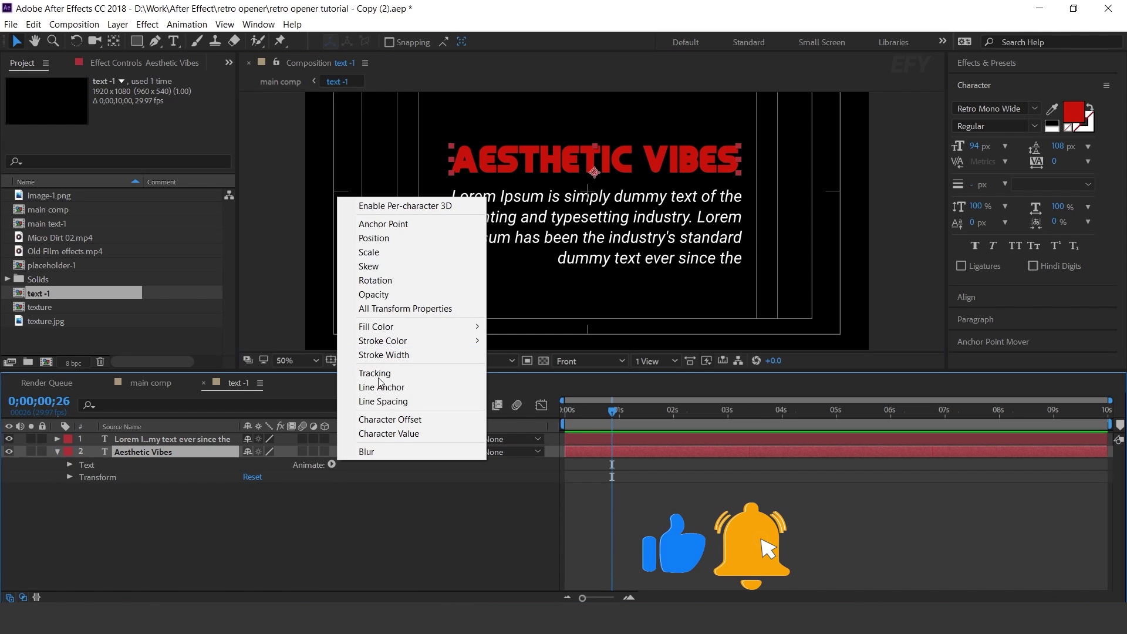
{"action": "left_click", "coordinate": [385, 238]}
{"action": "left_click", "coordinate": [332, 465]}
{"action": "left_click", "coordinate": [382, 298]}
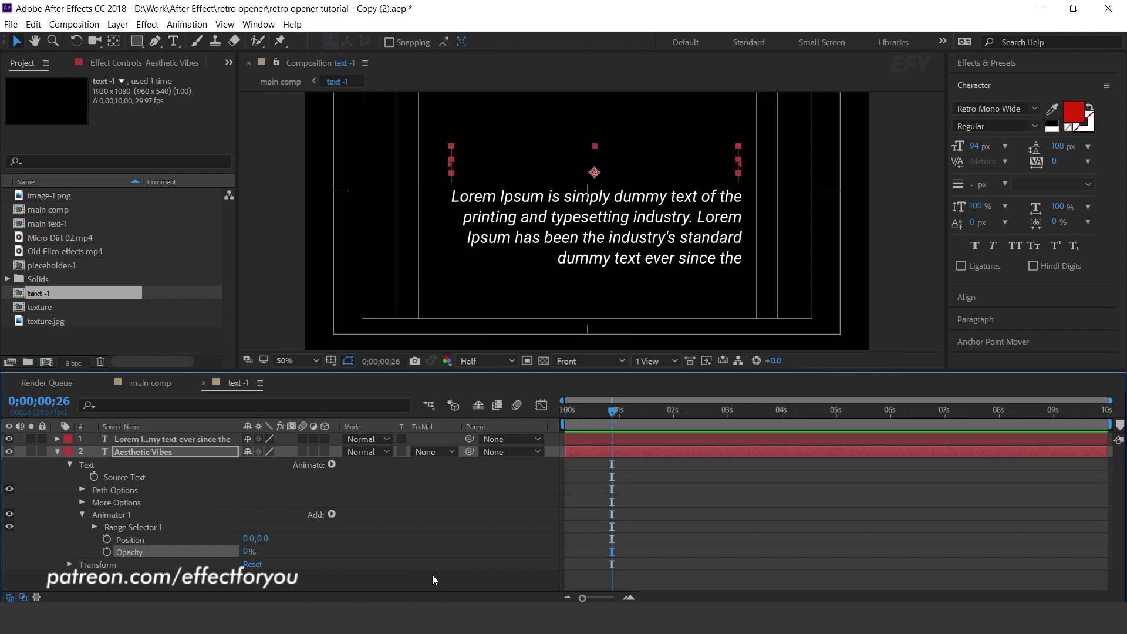
Step: Add an Expression selector to Animator 1 of the Aesthetic Vibes layer
{"action": "left_click", "coordinate": [92, 516]}
{"action": "left_click", "coordinate": [332, 515]}
{"action": "mouse_move", "coordinate": [365, 532]}
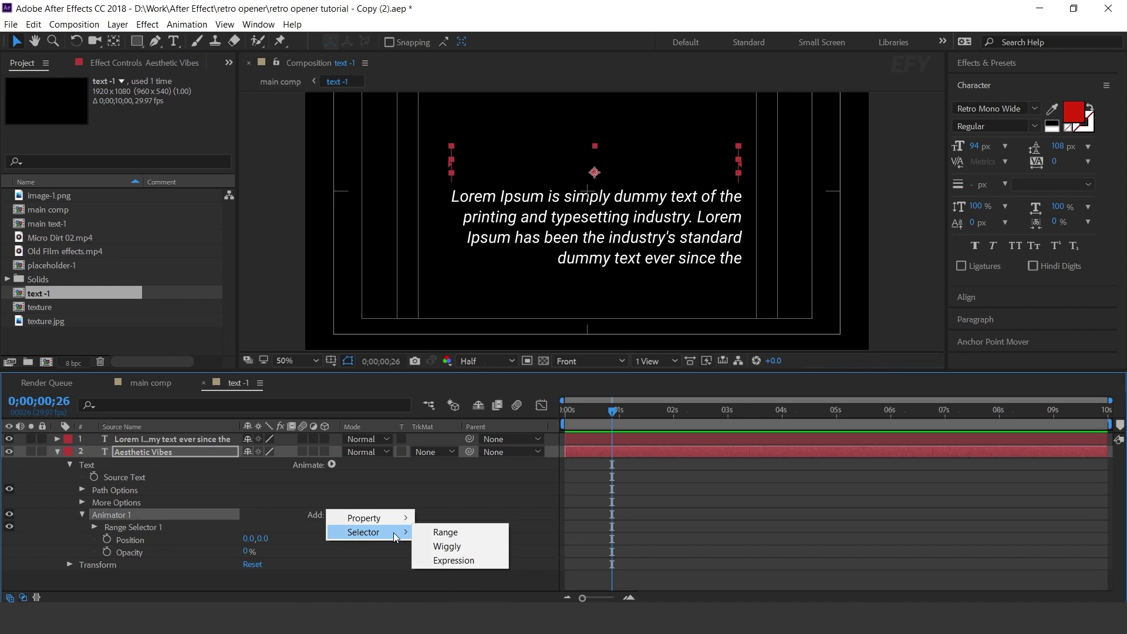
{"action": "left_click", "coordinate": [457, 561]}
Step: Apply the Notepad bounce expression (delay .05, freq 4, amplitude -500, decay 5.0) to the Aesthetic Vibes Expression Selector's Amount and preview it
{"action": "left_click", "coordinate": [94, 540]}
{"action": "key", "text": "alt+Tab"}
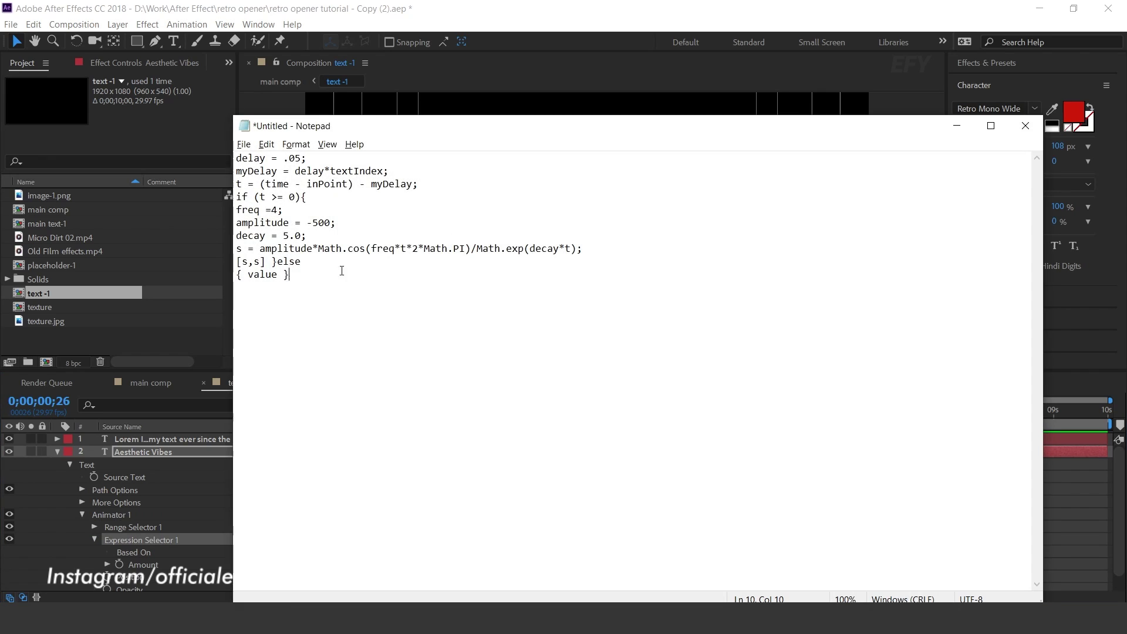
{"action": "key", "text": "ctrl+a"}
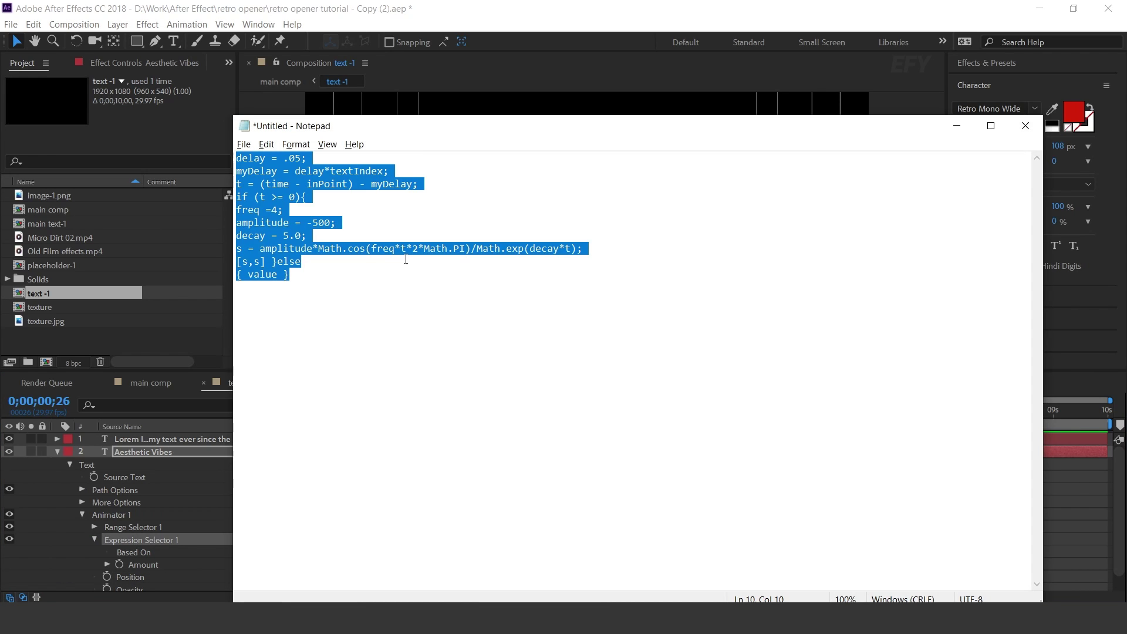
{"action": "left_click", "coordinate": [952, 125]}
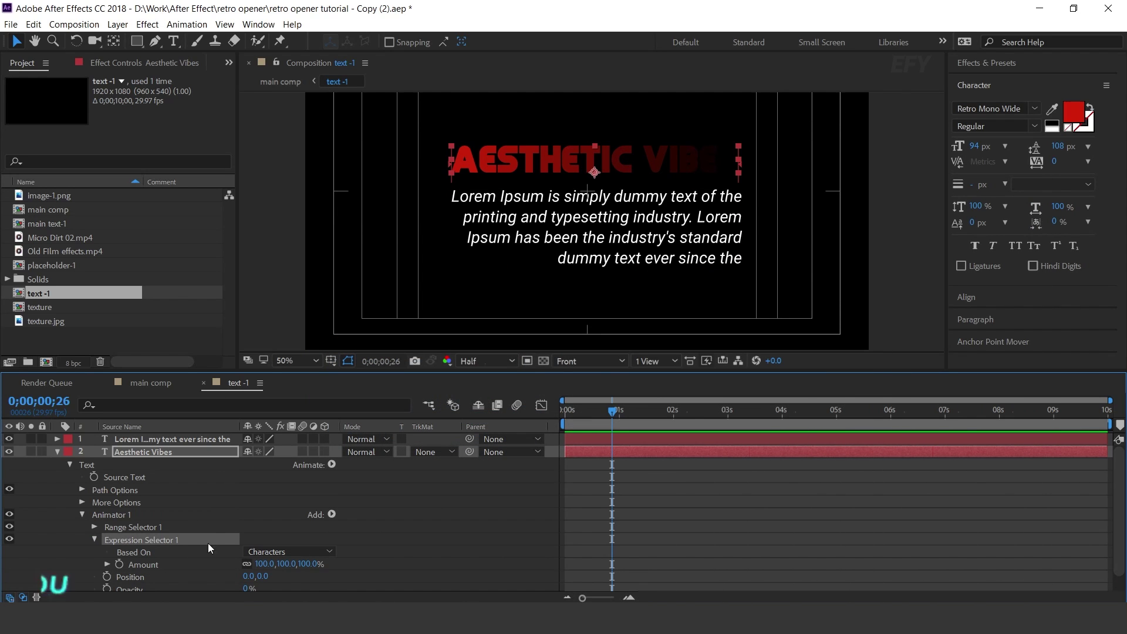
{"action": "left_click", "coordinate": [120, 564], "text": "alt"}
{"action": "key", "text": "ctrl+v"}
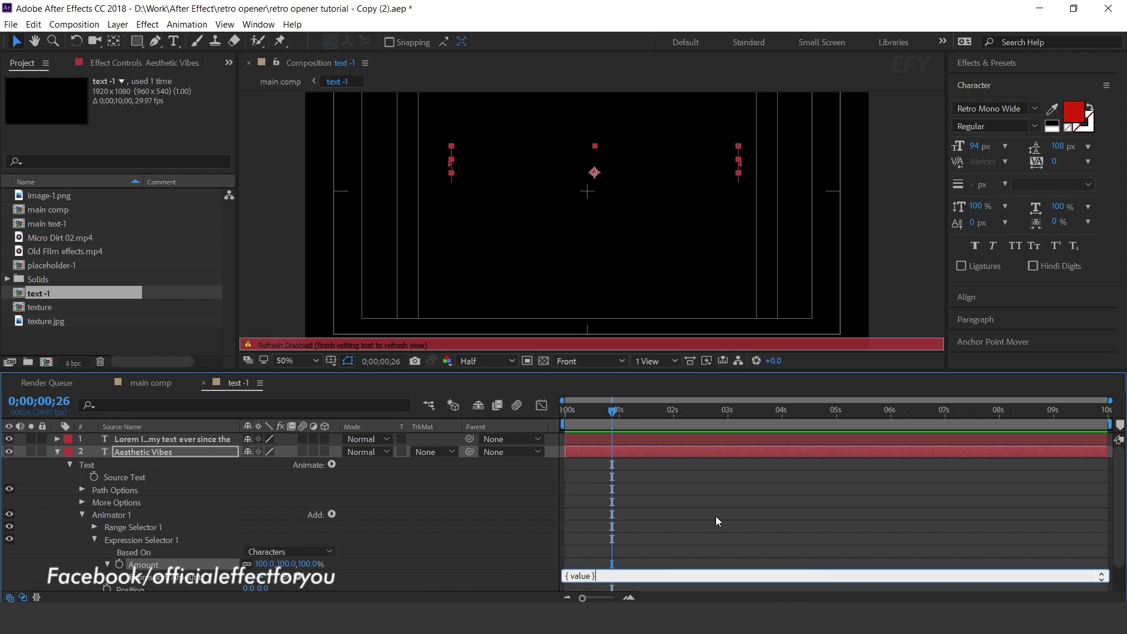
{"action": "left_click", "coordinate": [717, 516]}
{"action": "left_click_drag", "start_coordinate": [619, 424], "coordinate": [548, 416]}
{"action": "key", "text": "space"}
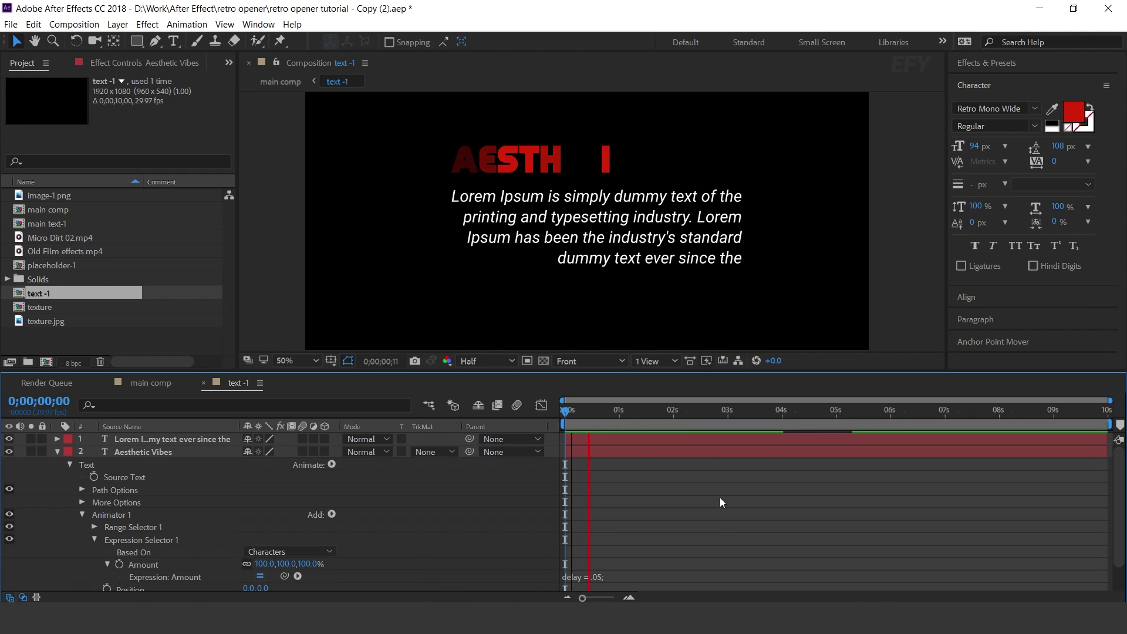
{"action": "left_click", "coordinate": [568, 413]}
{"action": "left_click_drag", "start_coordinate": [568, 413], "coordinate": [652, 412]}
Step: Move the Lorem Ipsum layer below Aesthetic Vibes and add a text animator with Position and Opacity to it
{"action": "left_click", "coordinate": [166, 438]}
{"action": "left_click_drag", "start_coordinate": [167, 438], "coordinate": [168, 465]}
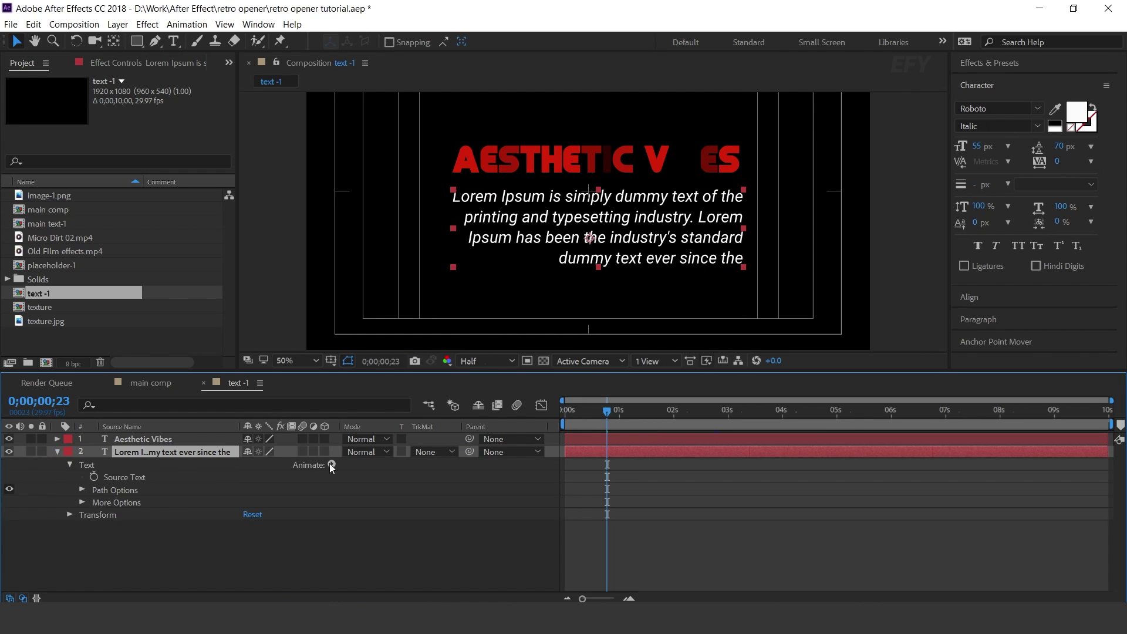
{"action": "left_click", "coordinate": [332, 464]}
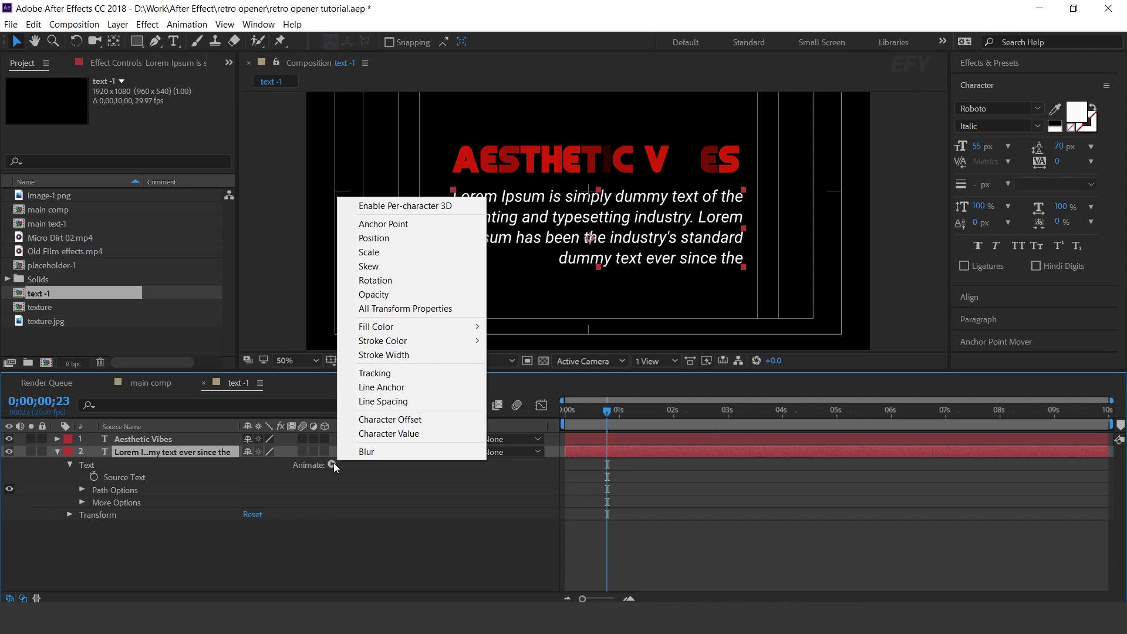
{"action": "left_click", "coordinate": [387, 241]}
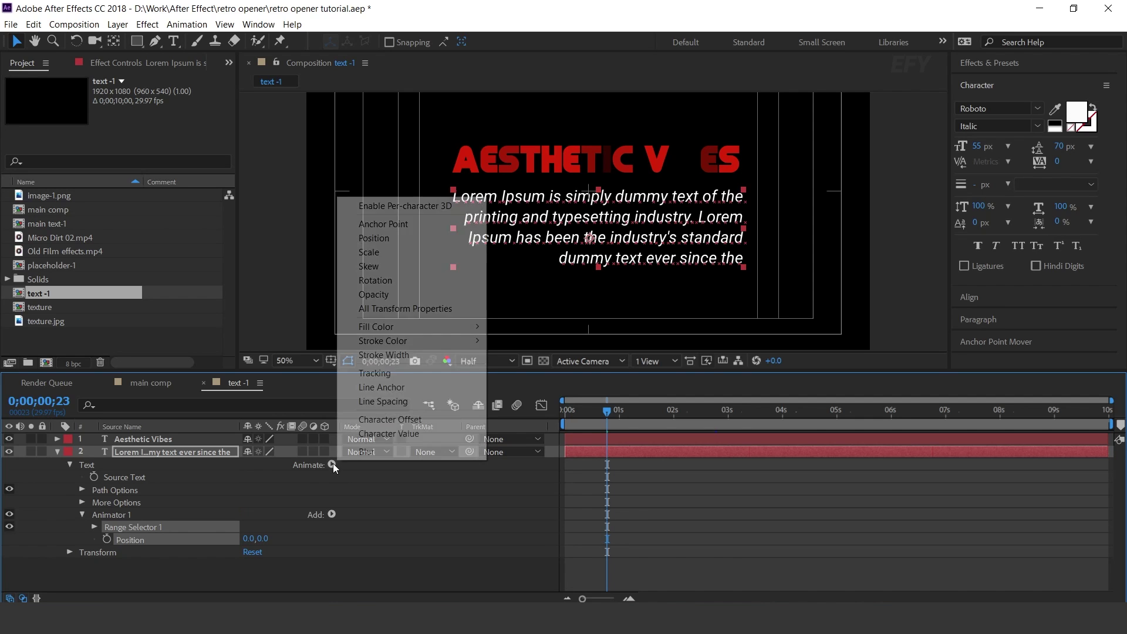
{"action": "left_click", "coordinate": [392, 295]}
Step: Set the Lorem Ipsum animator's Position to 0, 70 and its Opacity to 0%
{"action": "left_click_drag", "start_coordinate": [266, 543], "coordinate": [264, 539]}
{"action": "left_click", "coordinate": [264, 539]}
{"action": "type", "text": "70"}
{"action": "key", "text": "Return"}
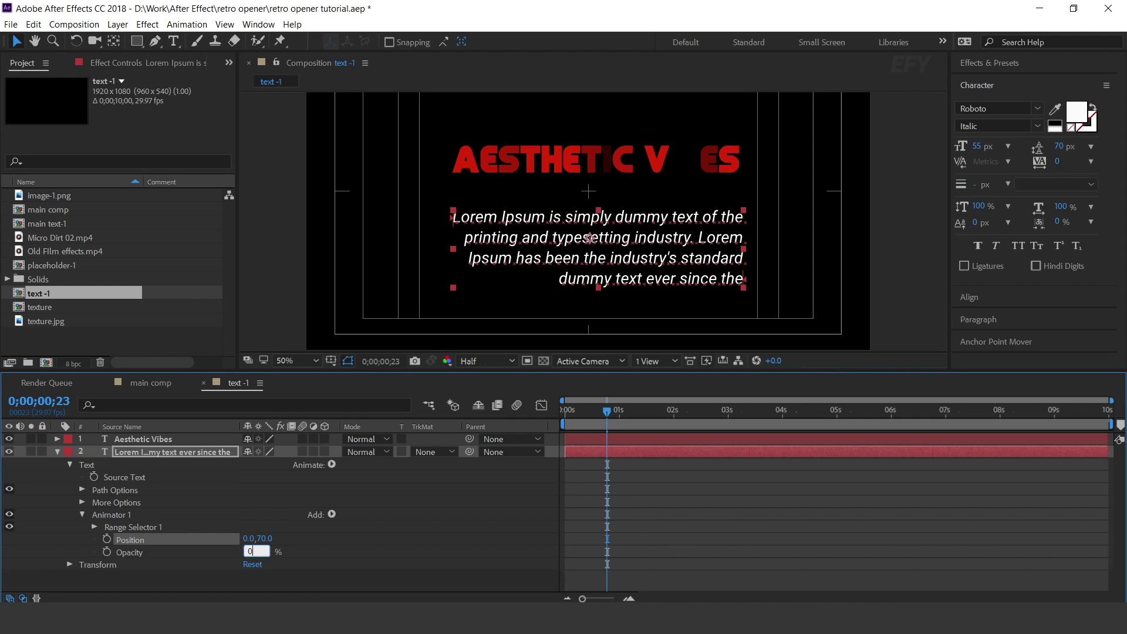
{"action": "type", "text": "0"}
{"action": "key", "text": "Return"}
Step: Add an Expression selector to Animator 1 of the Lorem Ipsum layer and expand its properties
{"action": "left_click", "coordinate": [124, 516]}
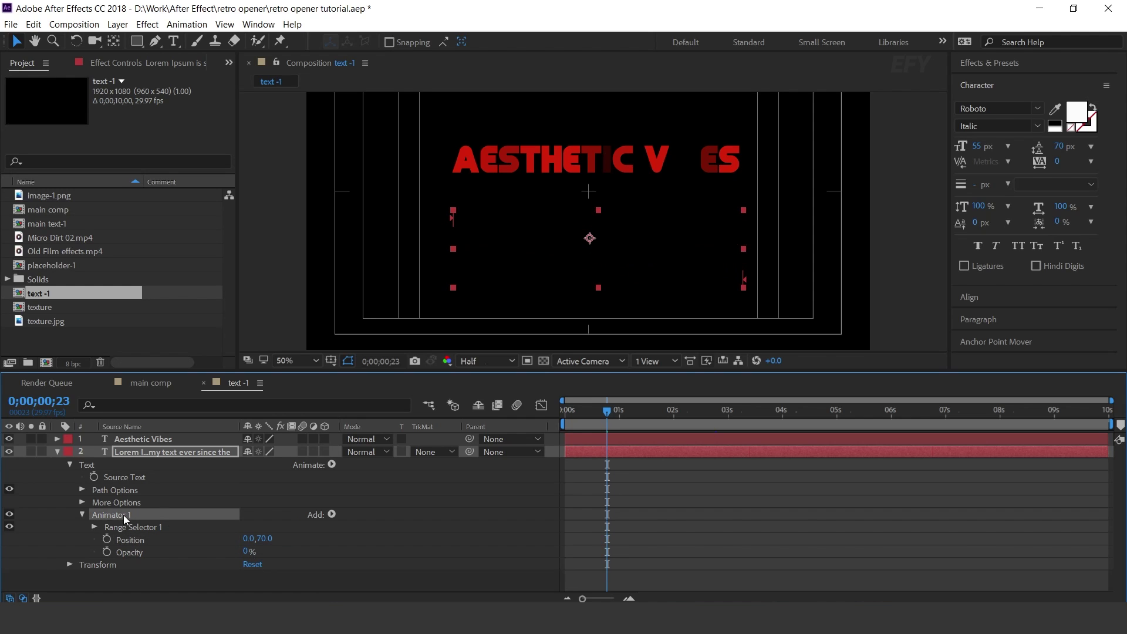
{"action": "left_click", "coordinate": [332, 514]}
{"action": "mouse_move", "coordinate": [382, 534]}
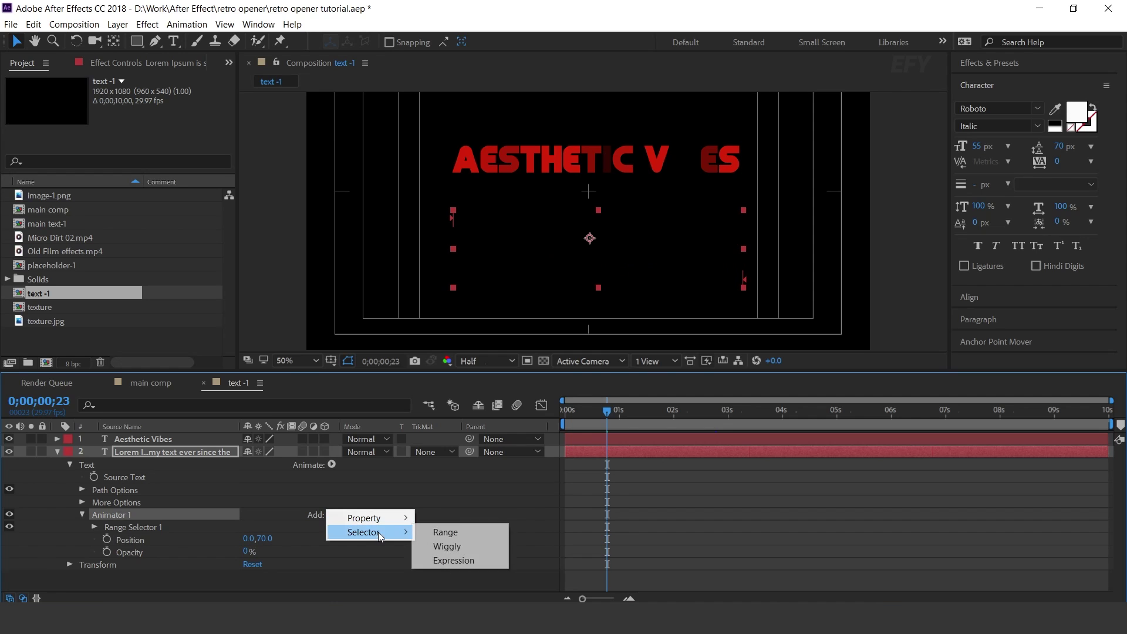
{"action": "left_click", "coordinate": [469, 556]}
{"action": "left_click", "coordinate": [95, 539]}
Step: Apply the Notepad expression (delay .07, freq 1.5, amplitude 100, decay 4.0) to the Lorem Ipsum Expression Selector's Amount
{"action": "left_click", "coordinate": [154, 565]}
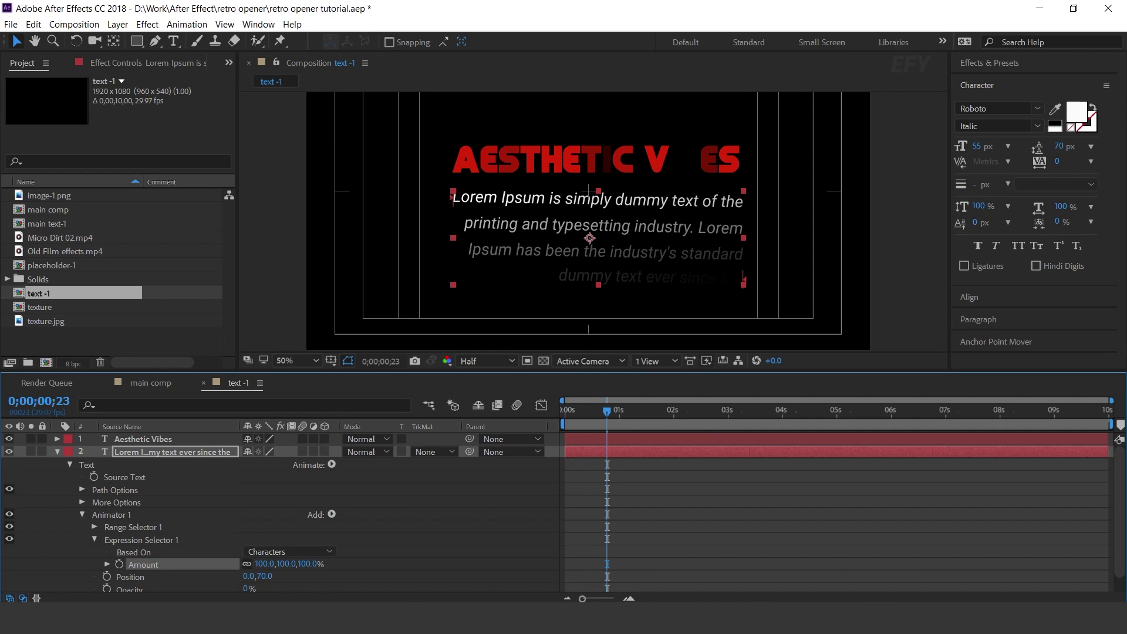
{"action": "key", "text": "alt+Tab"}
{"action": "key", "text": "ctrl+a"}
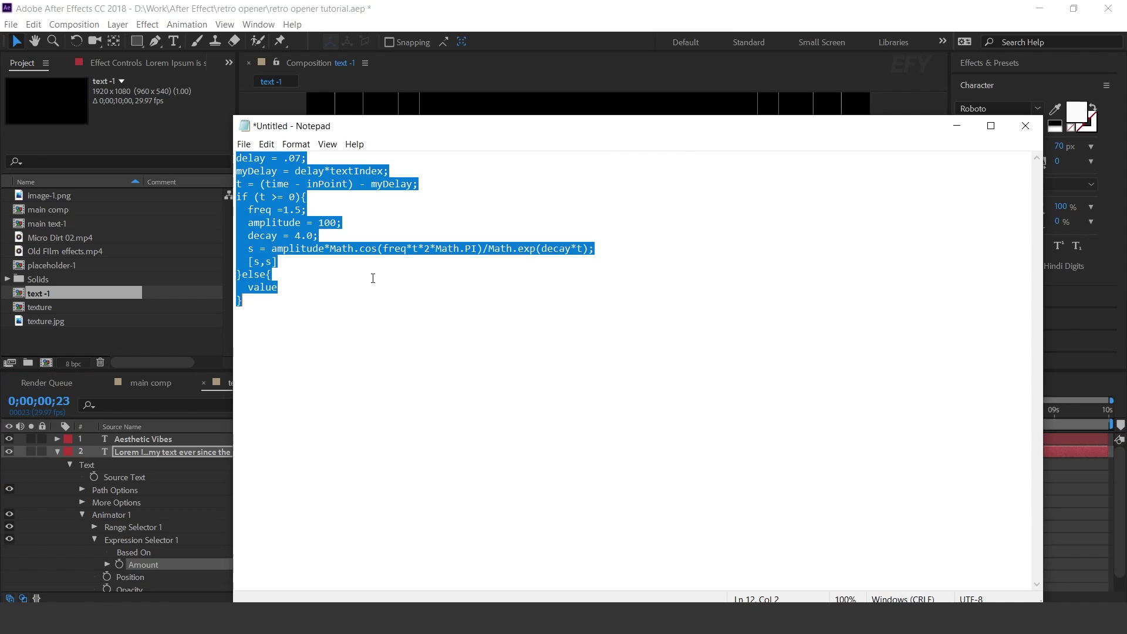
{"action": "left_click", "coordinate": [958, 125]}
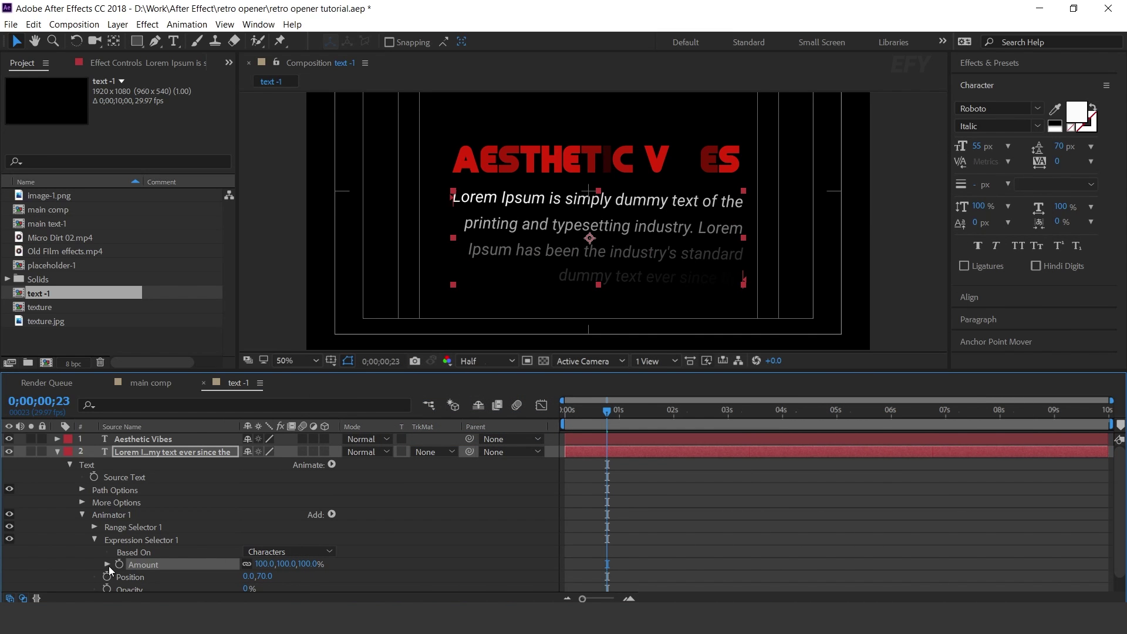
{"action": "left_click", "coordinate": [119, 565], "text": "alt"}
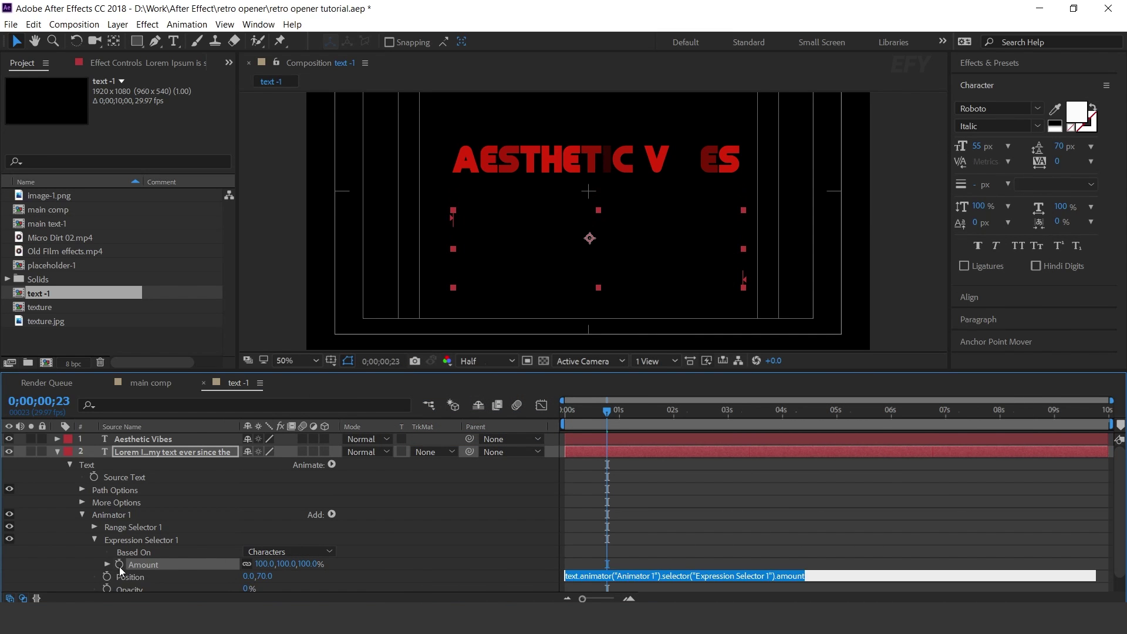
{"action": "key", "text": "ctrl+v"}
{"action": "left_click", "coordinate": [632, 508]}
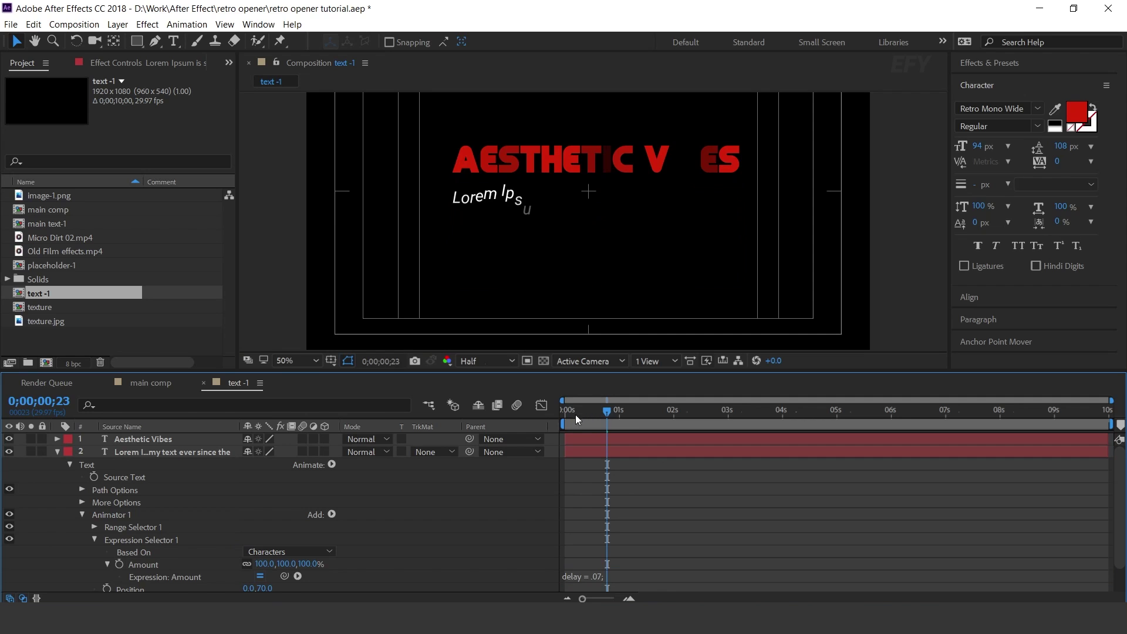
Step: Base the Lorem Ipsum layer's Expression Selector on Lines and preview the animation from the start
{"action": "left_click_drag", "start_coordinate": [576, 415], "coordinate": [565, 415]}
{"action": "left_click", "coordinate": [287, 552]}
{"action": "left_click", "coordinate": [273, 537]}
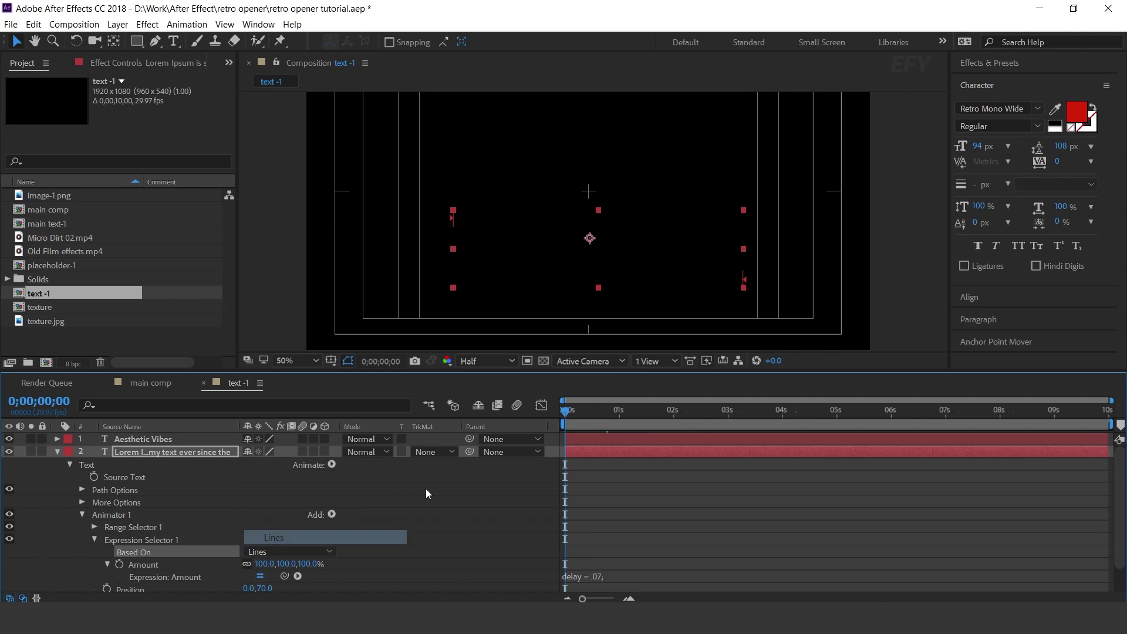
{"action": "key", "text": "space"}
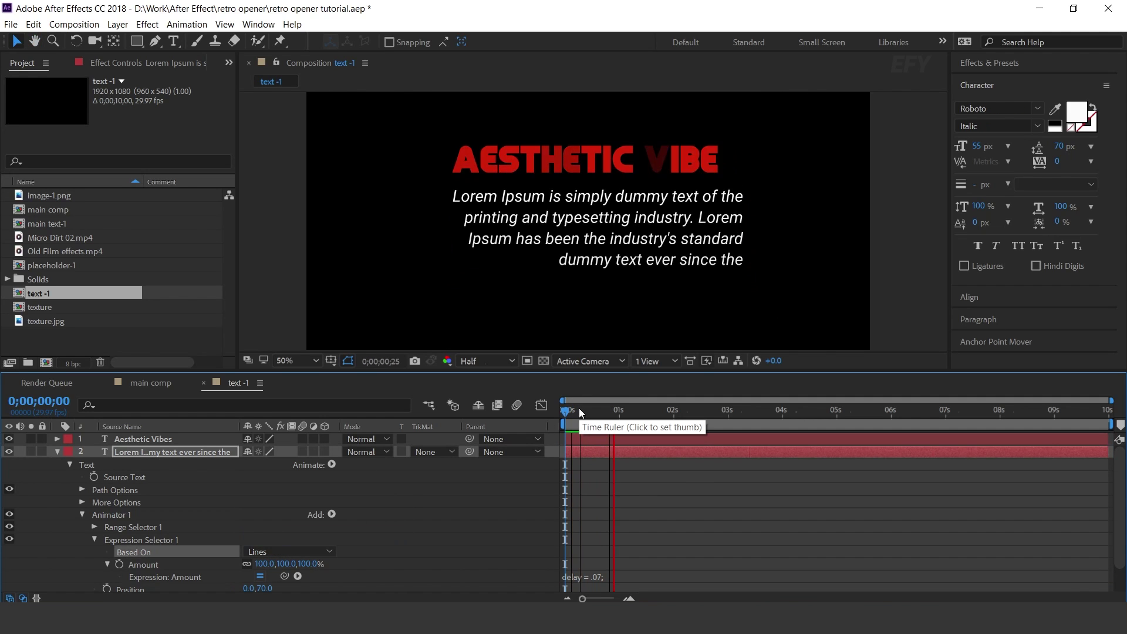
{"action": "left_click", "coordinate": [639, 407]}
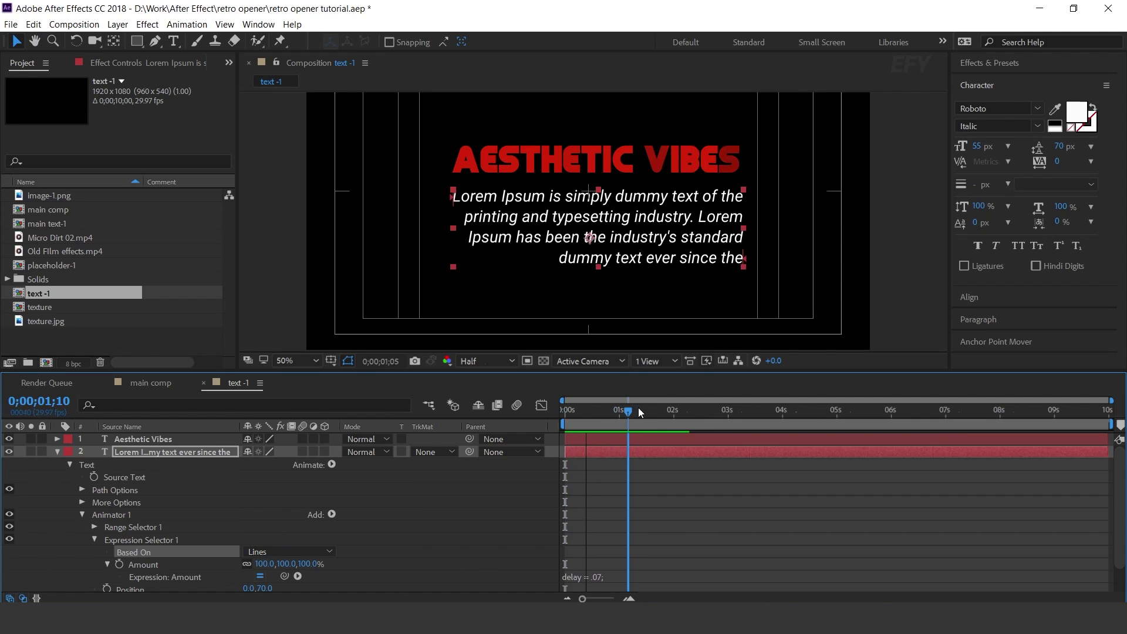
Step: Collapse the Lorem Ipsum layer, shift it slightly later than the Aesthetic Vibes layer, and preview the staggered timing
{"action": "left_click", "coordinate": [57, 451]}
{"action": "left_click_drag", "start_coordinate": [601, 450], "coordinate": [615, 450]}
{"action": "key", "text": "Home"}
{"action": "key", "text": "space"}
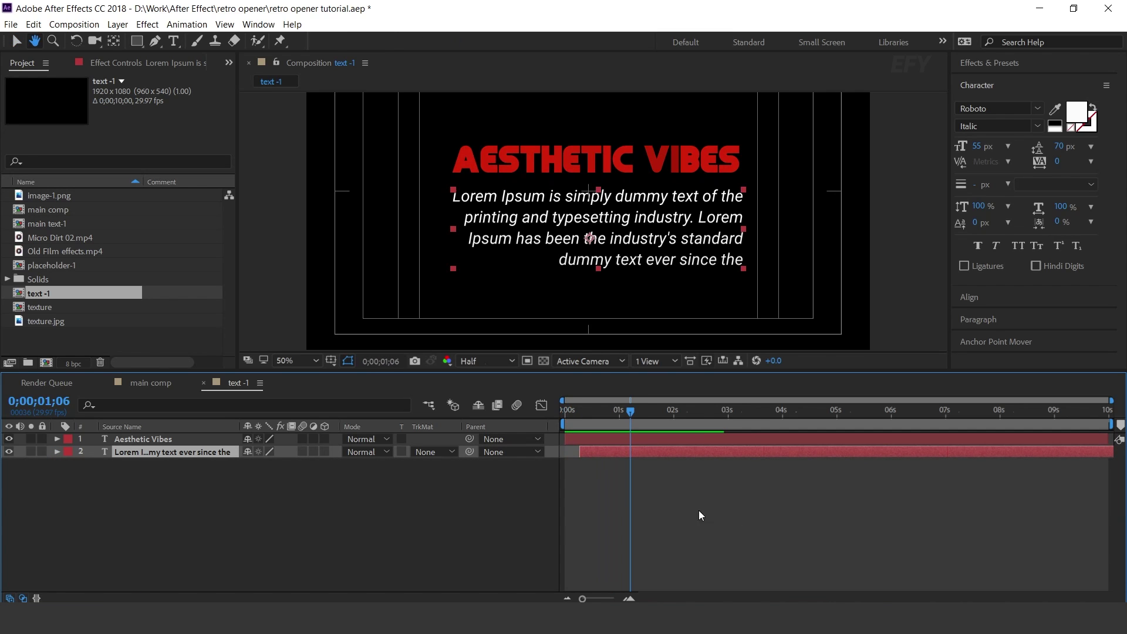
Step: Add the text -1 composition to main comp directly beneath main text-1 and scale it to 65%
{"action": "left_click", "coordinate": [139, 382]}
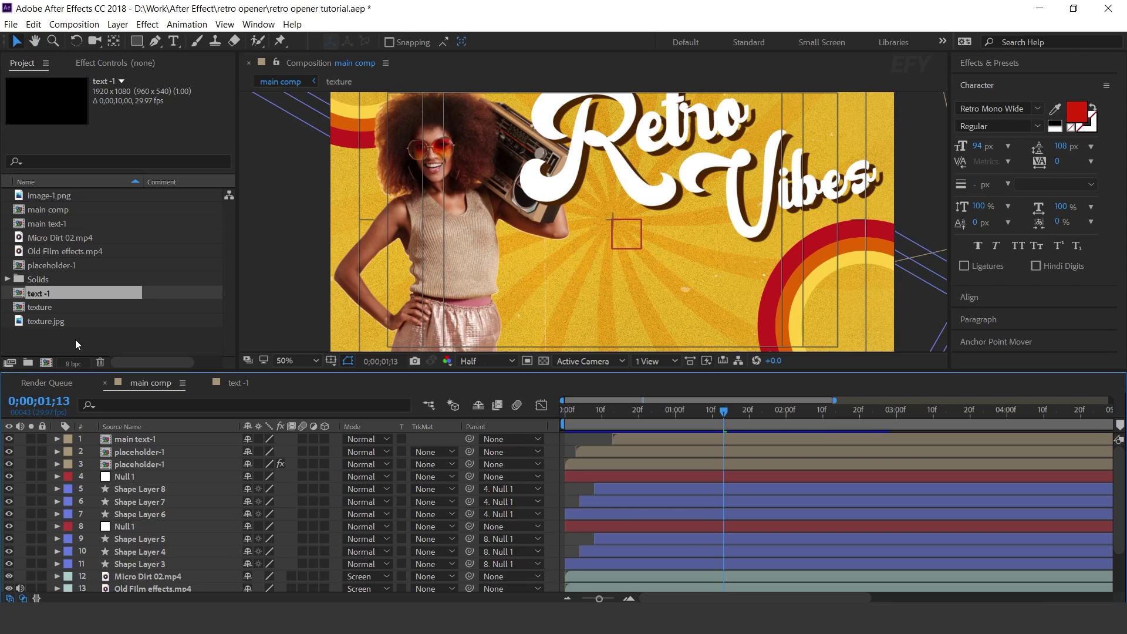
{"action": "left_click_drag", "start_coordinate": [33, 292], "coordinate": [144, 440]}
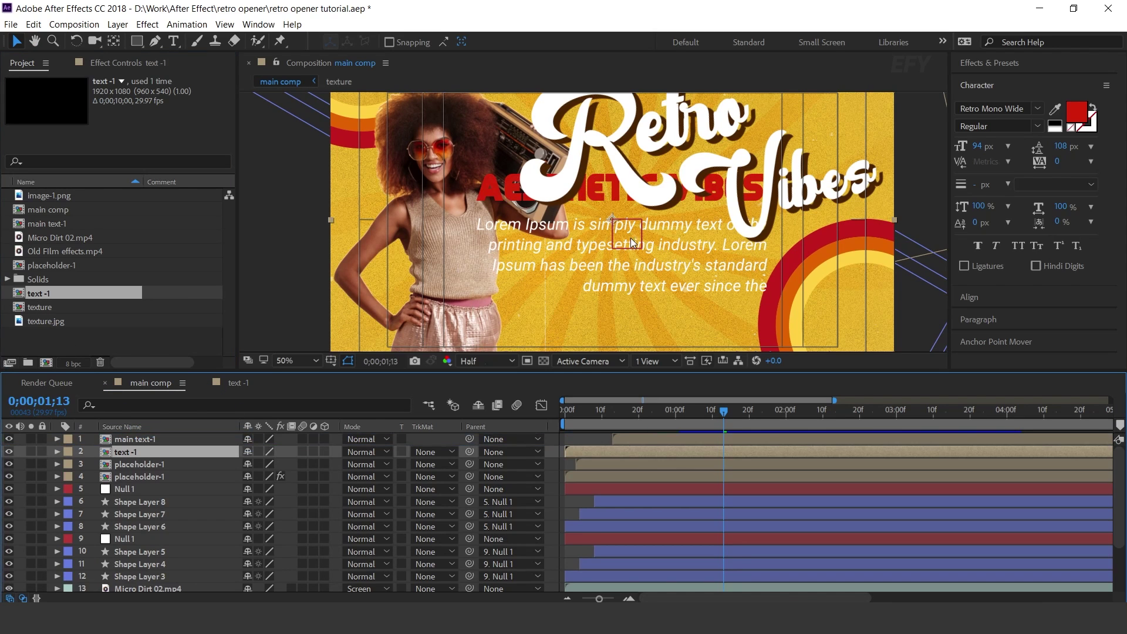
{"action": "key", "text": "s"}
{"action": "left_click", "coordinate": [260, 465]}
{"action": "type", "text": "65"}
{"action": "key", "text": "Return"}
Step: Position the text -1 layer below the Retro Vibes title, shift its start to about 20 frames, and preview the opener
{"action": "left_click_drag", "start_coordinate": [604, 221], "coordinate": [617, 266]}
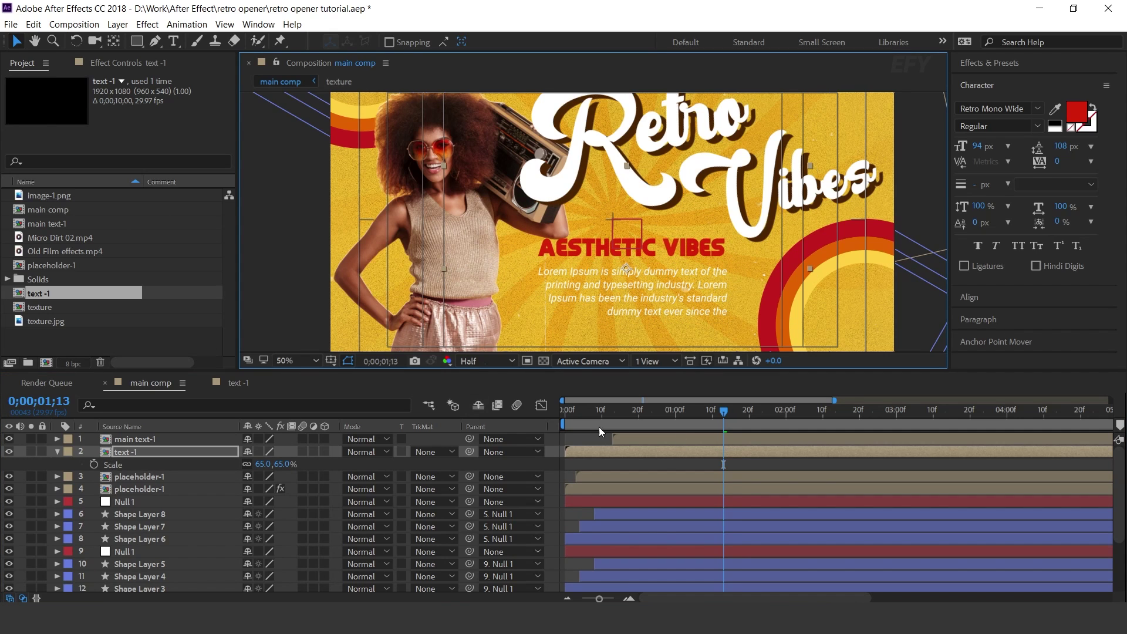
{"action": "left_click", "coordinate": [187, 453]}
{"action": "left_click_drag", "start_coordinate": [605, 452], "coordinate": [678, 450]}
{"action": "left_click", "coordinate": [577, 411]}
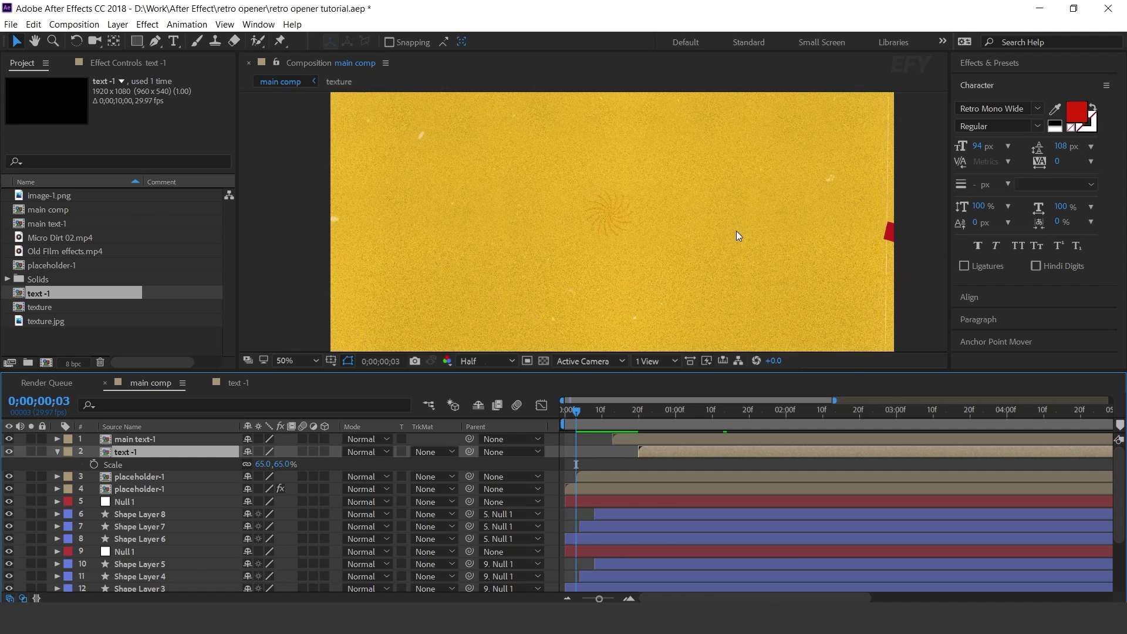
{"action": "key", "text": "comma"}
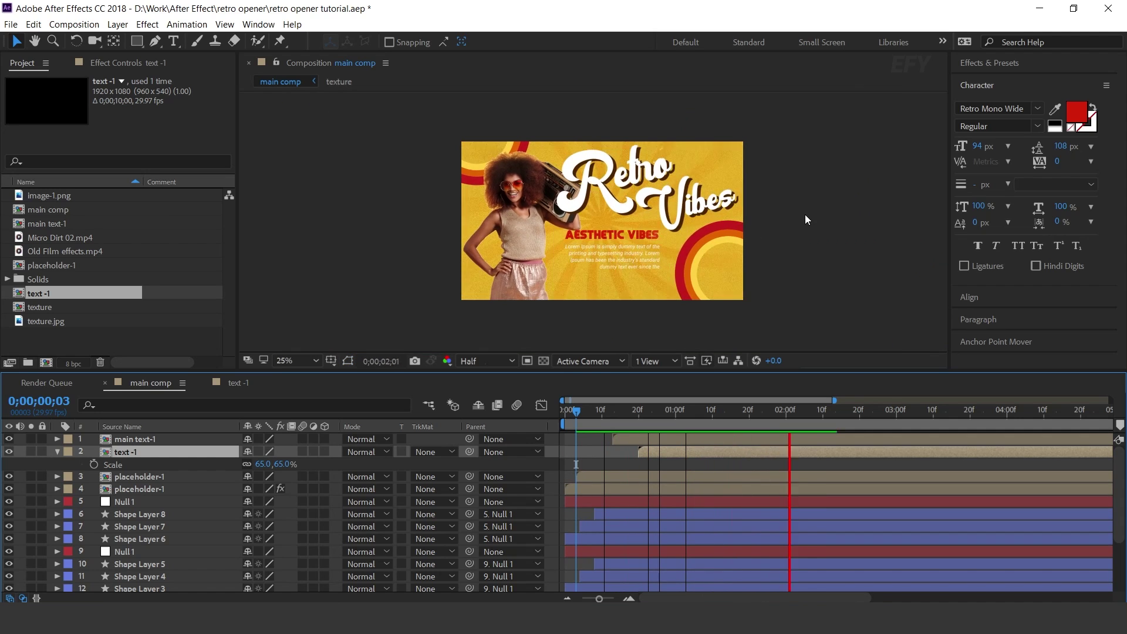
{"action": "key", "text": "space"}
{"action": "key", "text": "period"}
{"action": "left_click", "coordinate": [58, 452]}
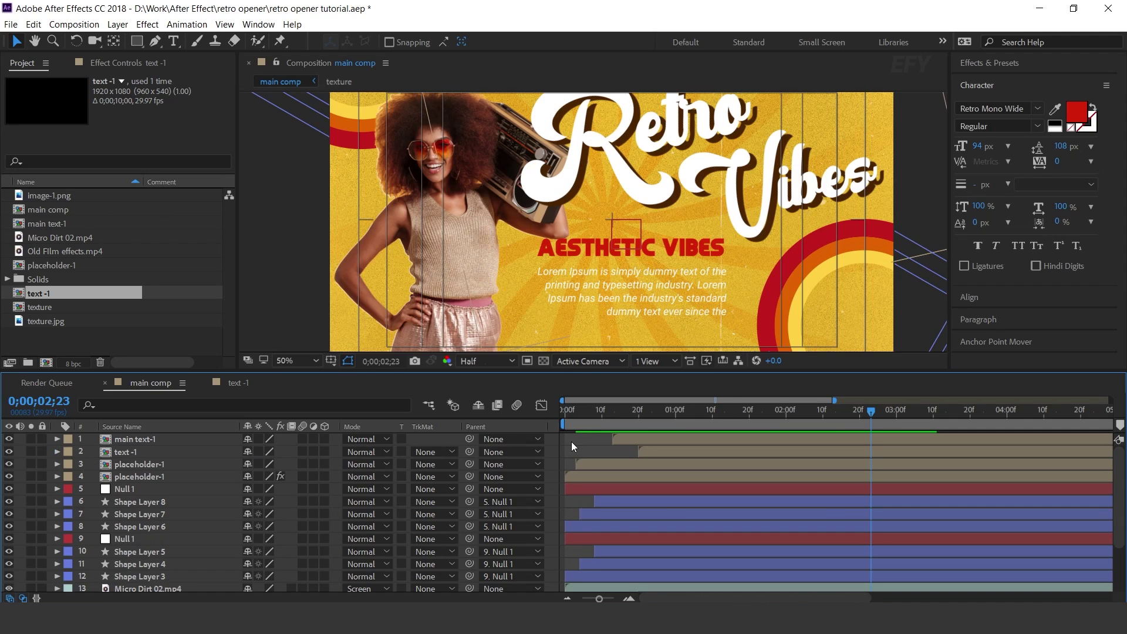
Step: Draw a thin horizontal rectangle with a golden-yellow fill and no stroke along the bottom edge of the main comp frame
{"action": "left_click", "coordinate": [136, 42]}
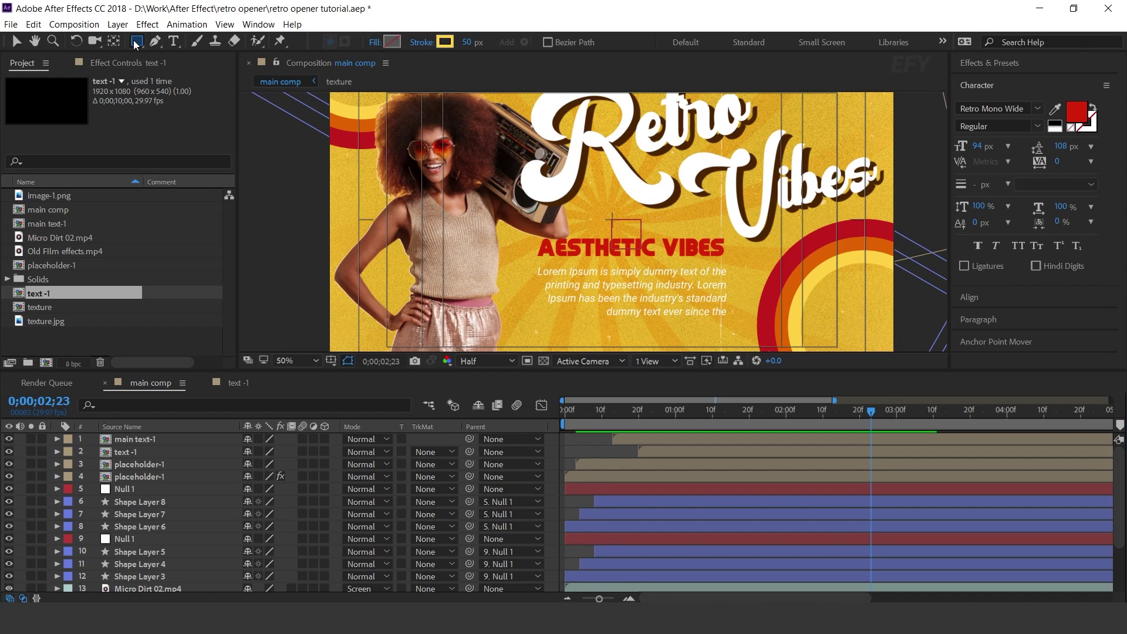
{"action": "left_click_drag", "start_coordinate": [630, 276], "coordinate": [611, 251]}
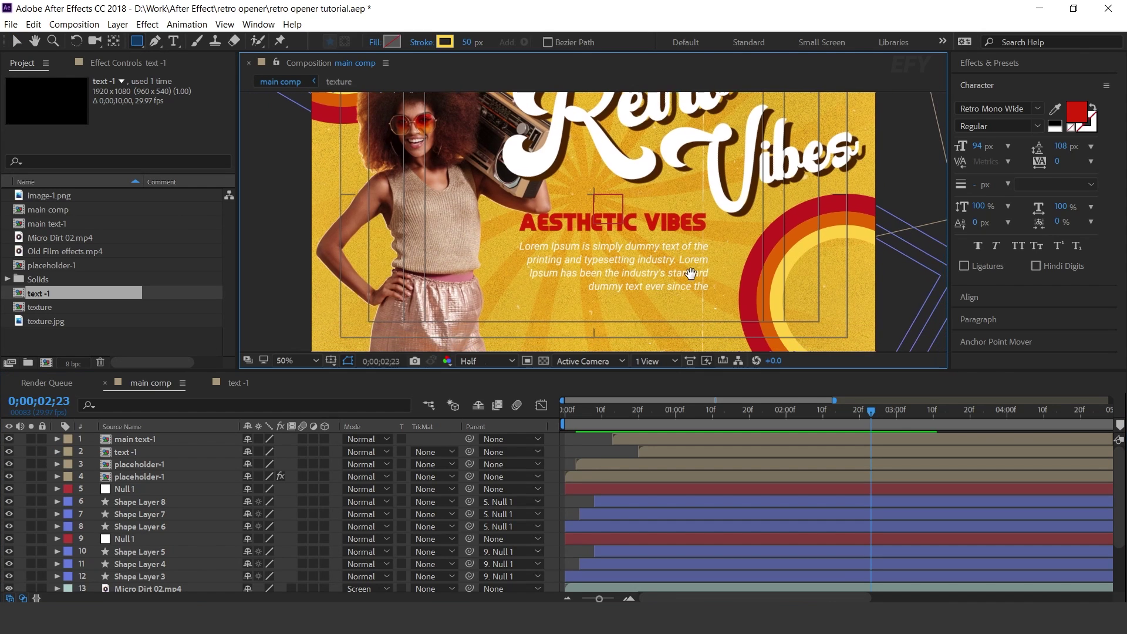
{"action": "left_click", "coordinate": [420, 42]}
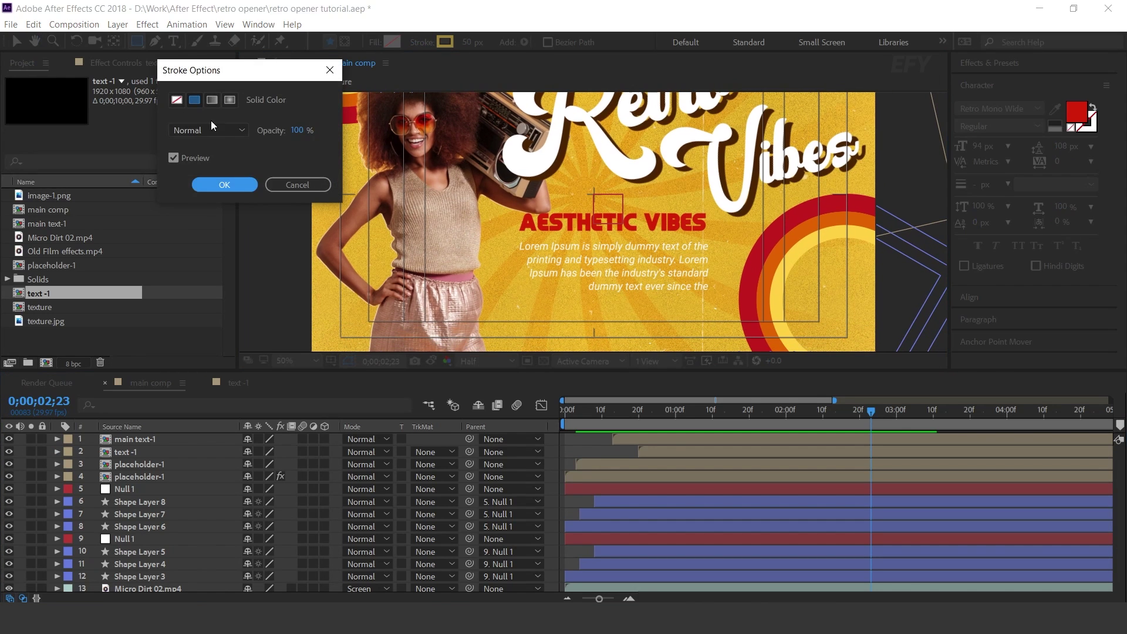
{"action": "left_click", "coordinate": [222, 185]}
{"action": "left_click", "coordinate": [391, 42]}
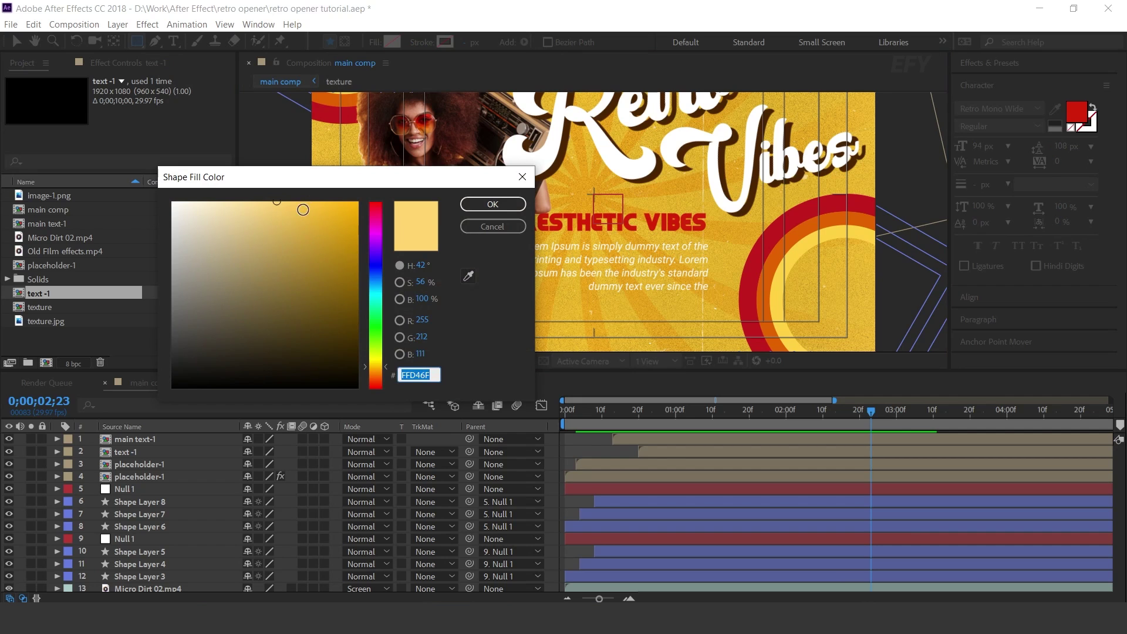
{"action": "left_click", "coordinate": [504, 202]}
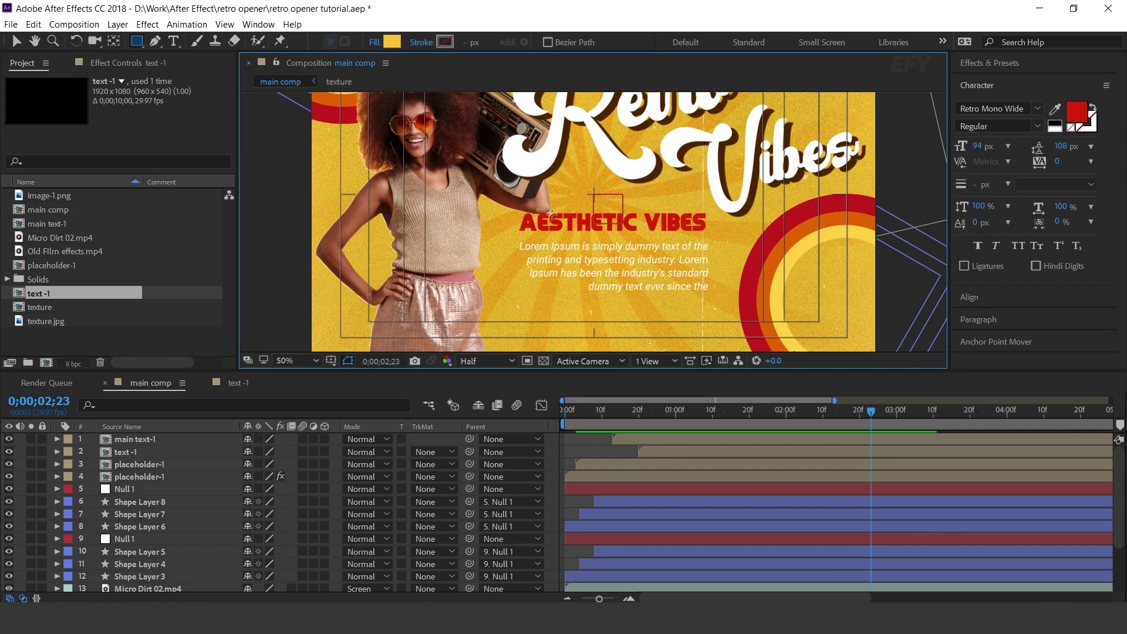
{"action": "scroll", "coordinate": [639, 287], "scroll_direction": "down", "scroll_amount": 3}
{"action": "left_click_drag", "start_coordinate": [754, 306], "coordinate": [442, 329]}
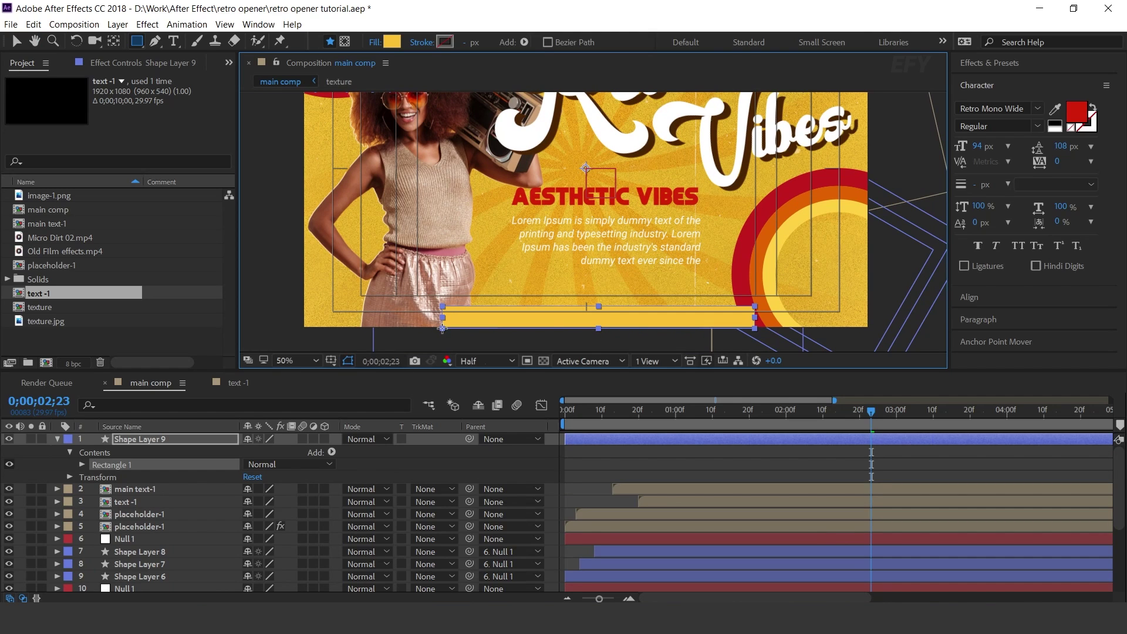
Step: Move the yellow bar's anchor point to the middle of its right edge and show the layer's Scale property
{"action": "left_click", "coordinate": [1006, 342]}
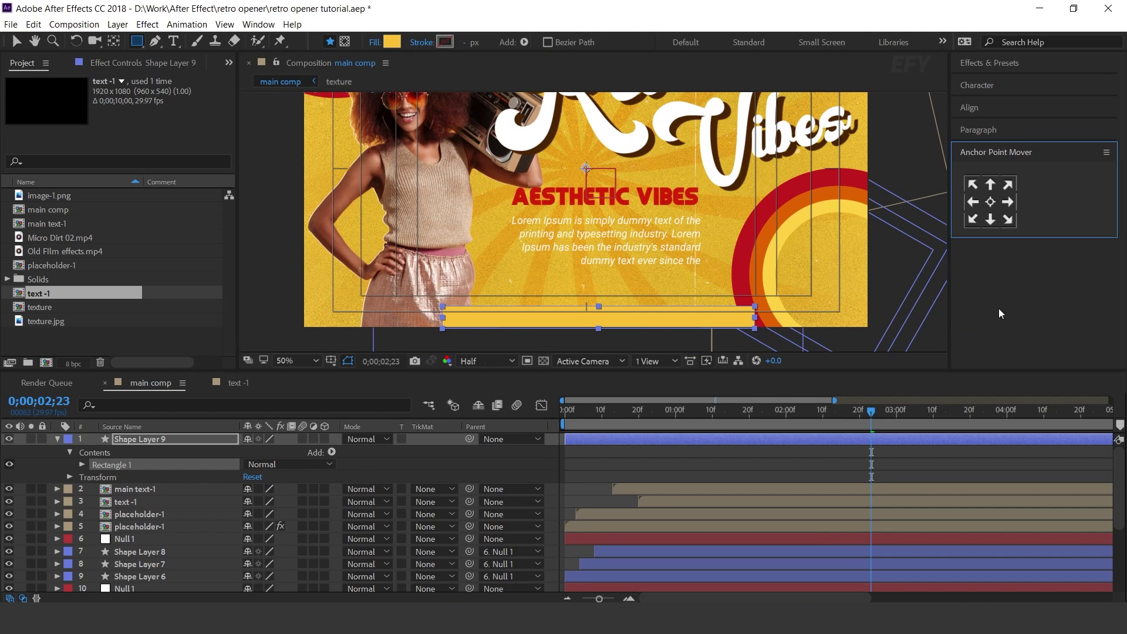
{"action": "left_click", "coordinate": [991, 202]}
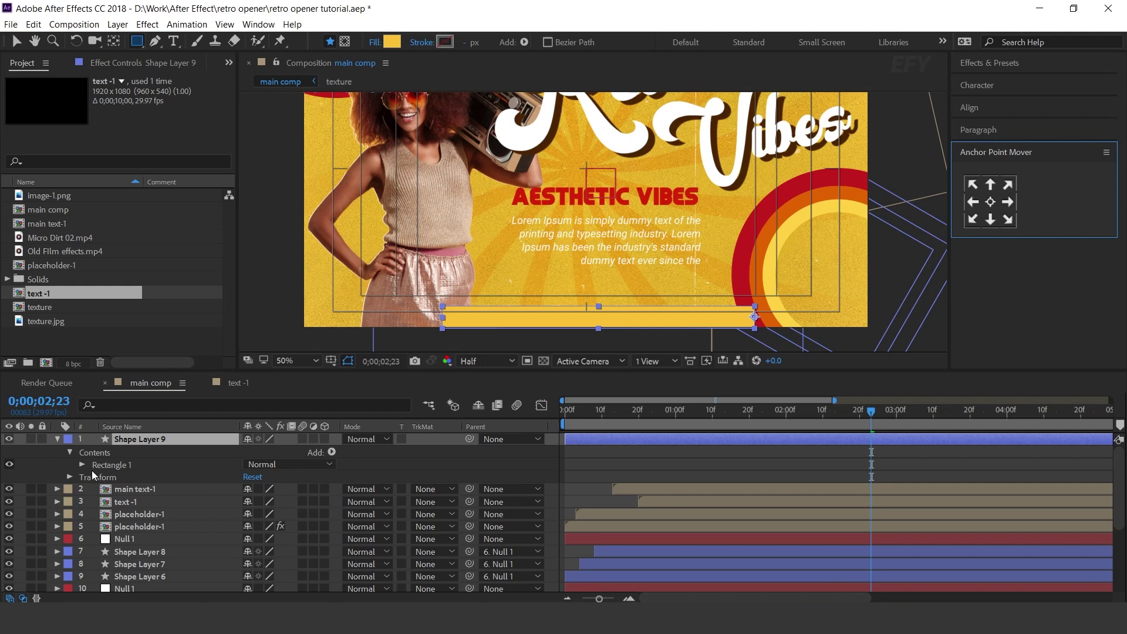
{"action": "left_click", "coordinate": [138, 436]}
{"action": "key", "text": "s"}
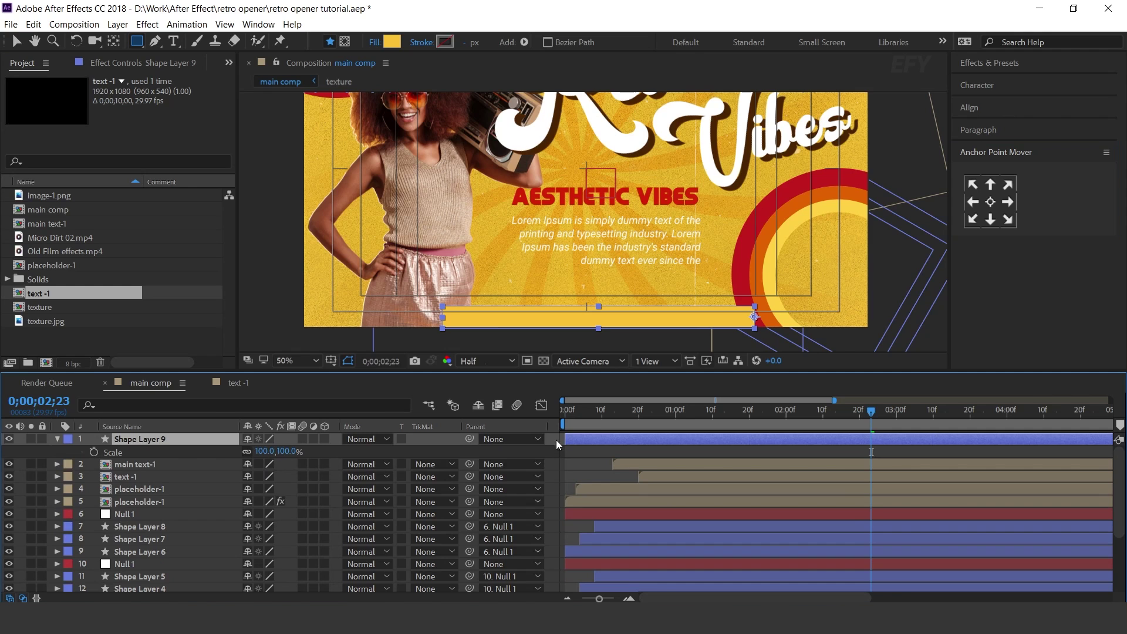
Step: Keyframe the yellow bar's unlinked horizontal scale from 0% at 0;00 to 100% at 1;00, keeping the height at 100%
{"action": "left_click_drag", "start_coordinate": [591, 407], "coordinate": [523, 417]}
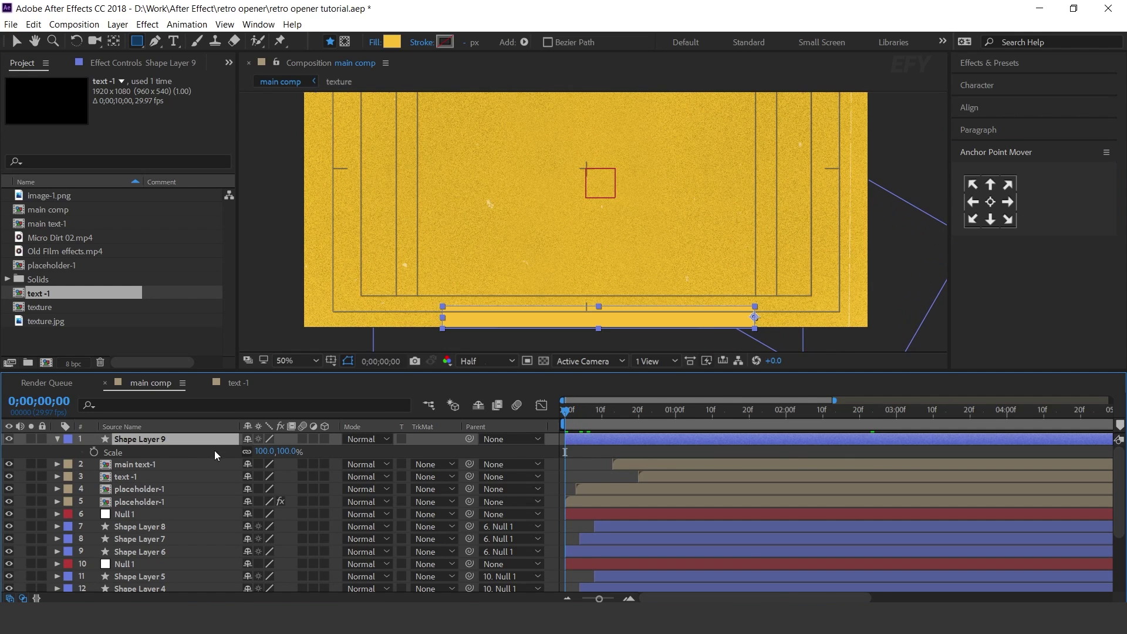
{"action": "left_click", "coordinate": [94, 452]}
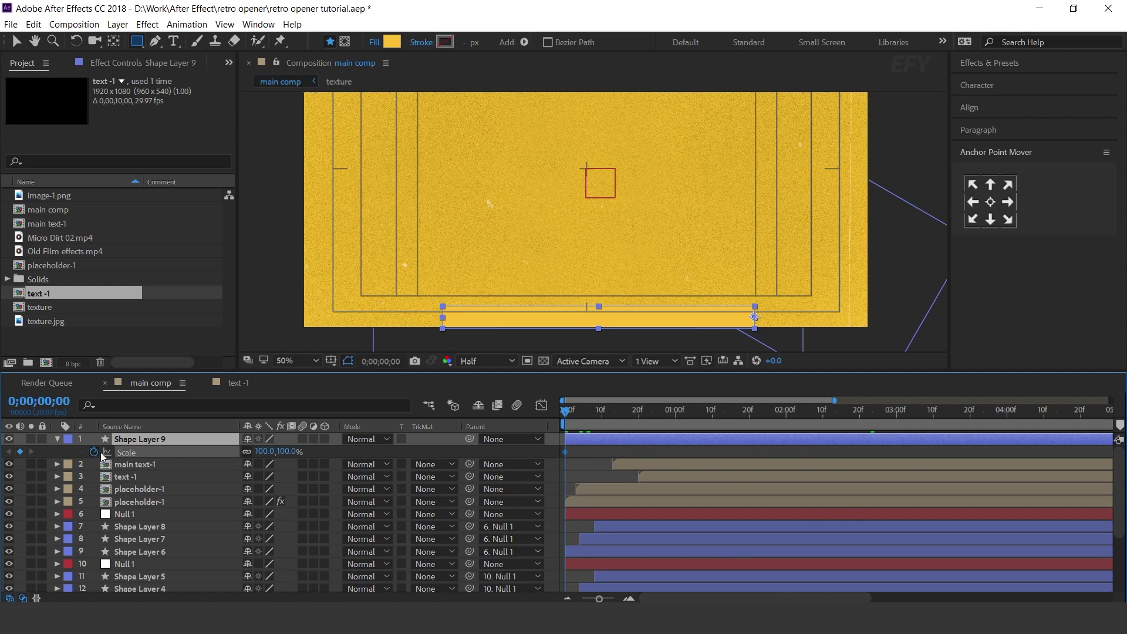
{"action": "left_click_drag", "start_coordinate": [260, 451], "coordinate": [260, 456]}
{"action": "left_click", "coordinate": [260, 452]}
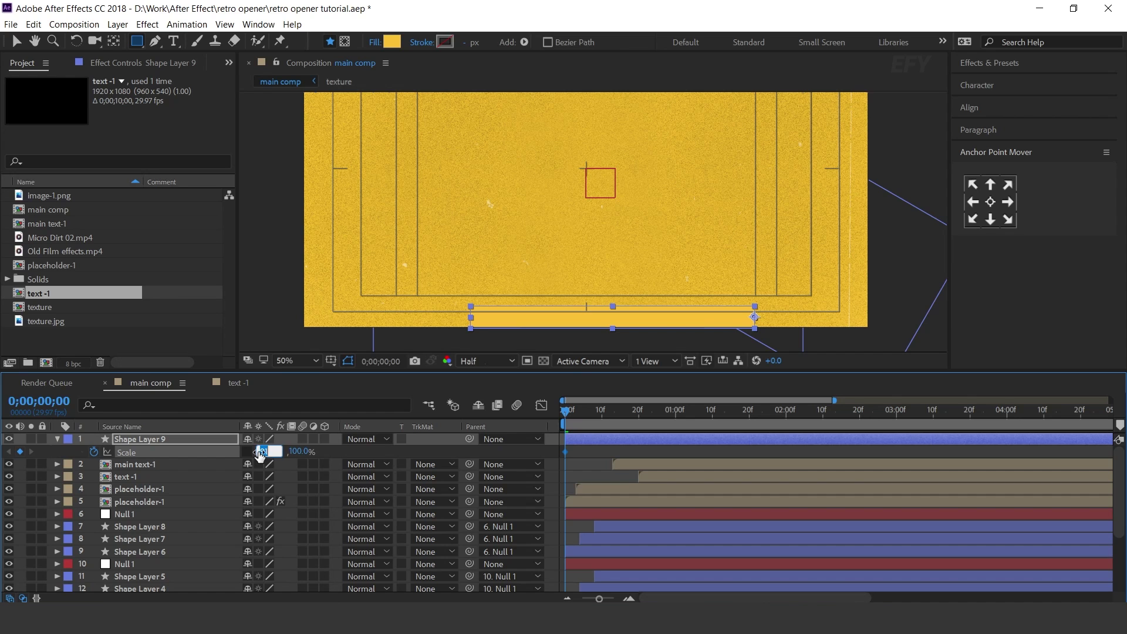
{"action": "type", "text": "0"}
{"action": "key", "text": "Return"}
{"action": "left_click_drag", "start_coordinate": [583, 412], "coordinate": [677, 415]}
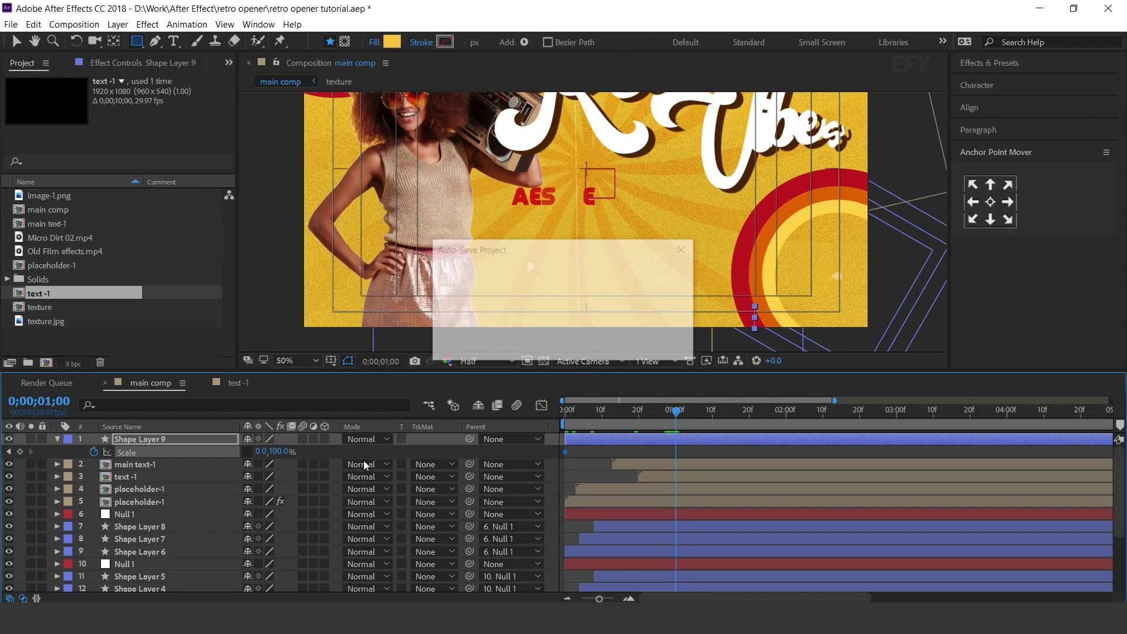
{"action": "left_click", "coordinate": [262, 451]}
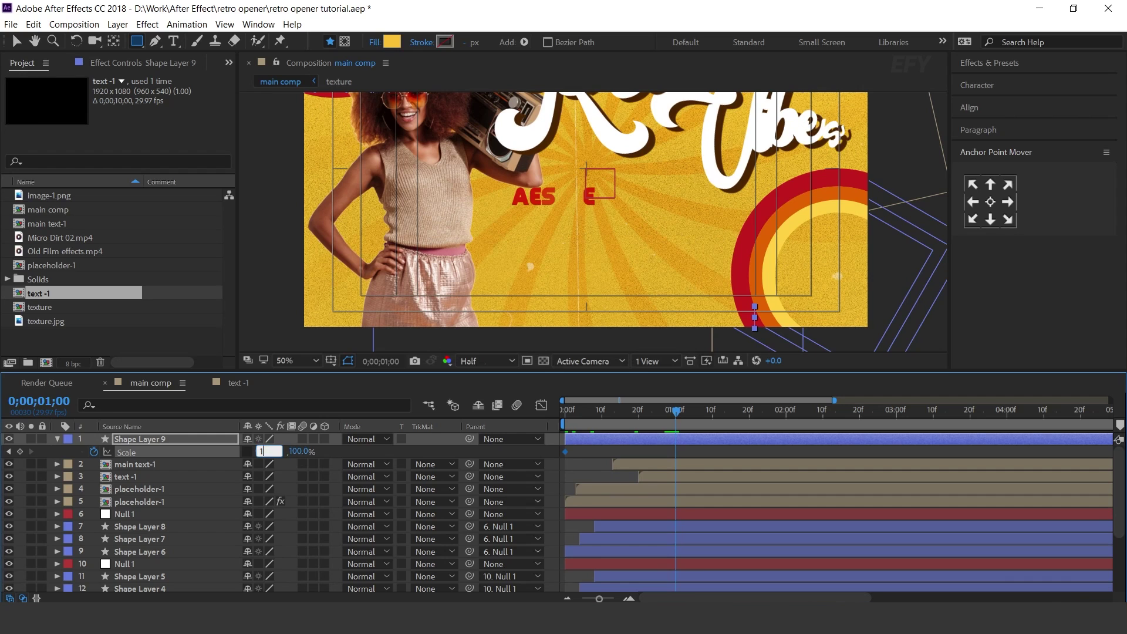
{"action": "key", "text": "Return"}
Step: Apply Easy Ease to both of the bar's scale keyframes and reshape the speed curve for a fast start and slow finish
{"action": "left_click_drag", "start_coordinate": [693, 450], "coordinate": [500, 462]}
{"action": "right_click", "coordinate": [674, 452]}
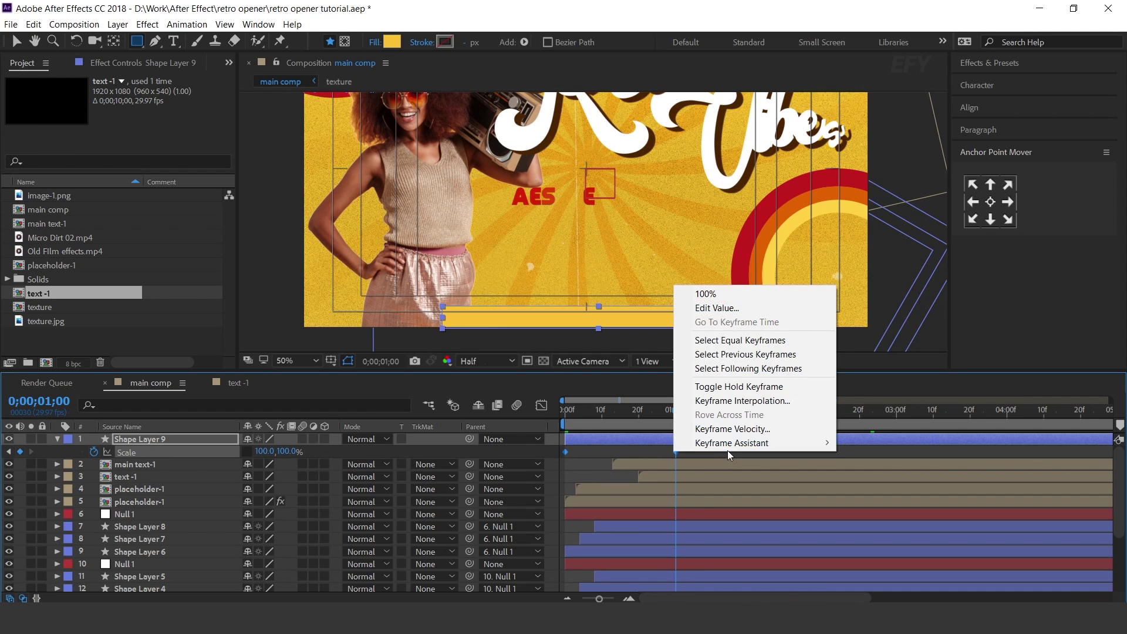
{"action": "mouse_move", "coordinate": [727, 450]}
{"action": "left_click", "coordinate": [857, 486]}
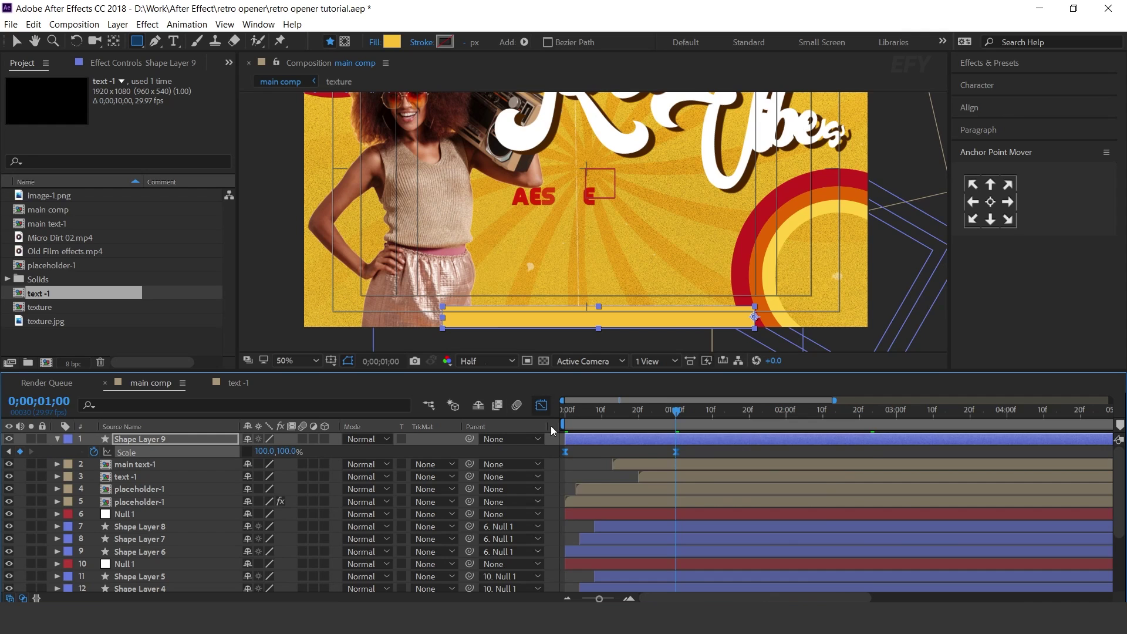
{"action": "left_click_drag", "start_coordinate": [664, 569], "coordinate": [633, 560]}
{"action": "left_click", "coordinate": [541, 410]}
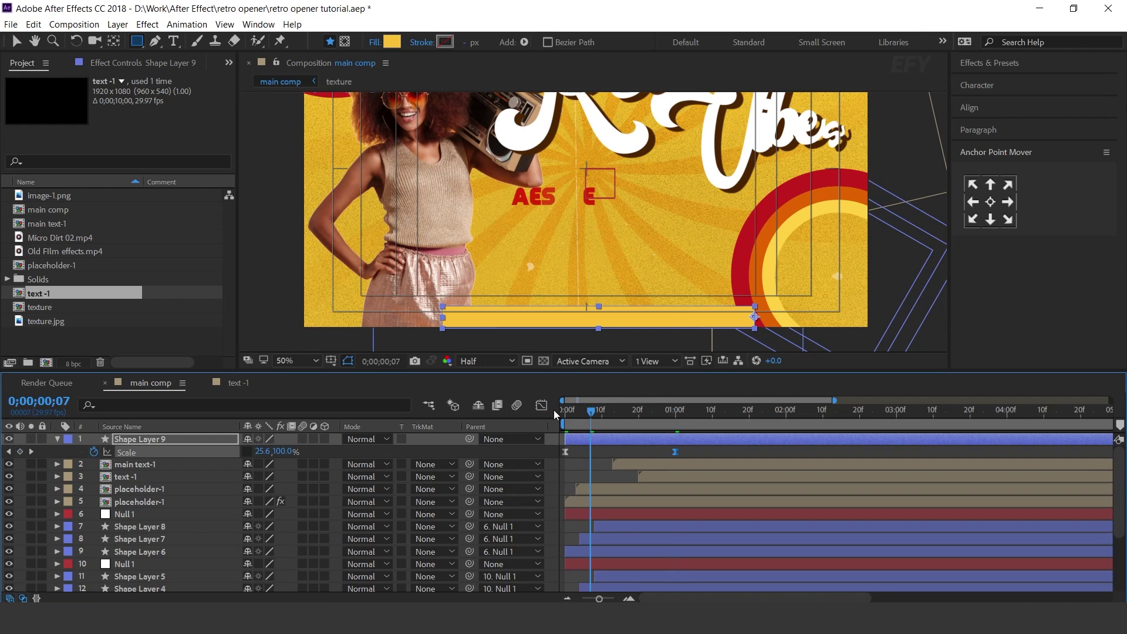
Step: Preview the bar, shift its start to about 6 frames, and move its layer directly beneath Shape Layer 3
{"action": "left_click", "coordinate": [555, 410]}
{"action": "key", "text": "space"}
{"action": "left_click", "coordinate": [137, 439]}
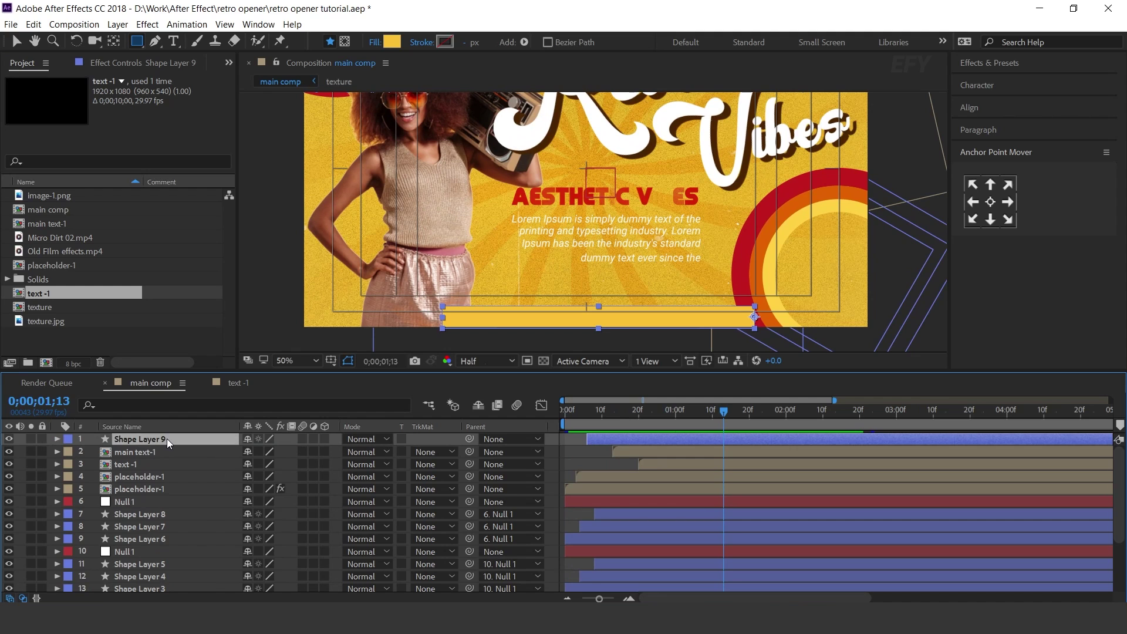
{"action": "left_click_drag", "start_coordinate": [166, 438], "coordinate": [165, 515]}
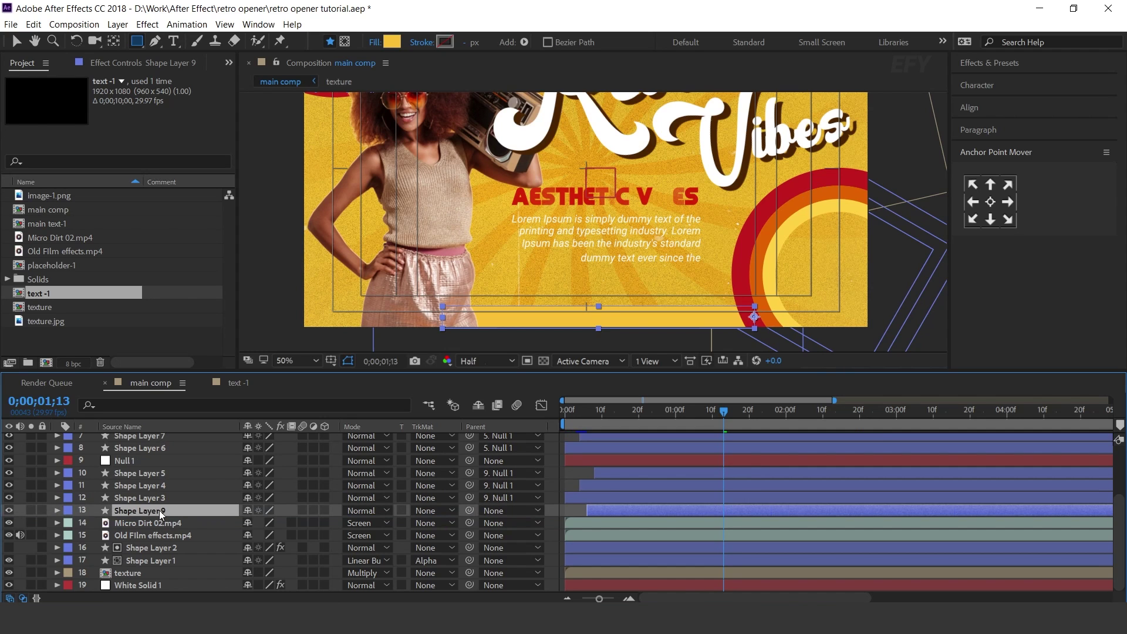
Step: Rename the yellow bar's layer to "line" and preview the composition
{"action": "key", "text": "Return"}
{"action": "type", "text": "line"}
{"action": "key", "text": "Return"}
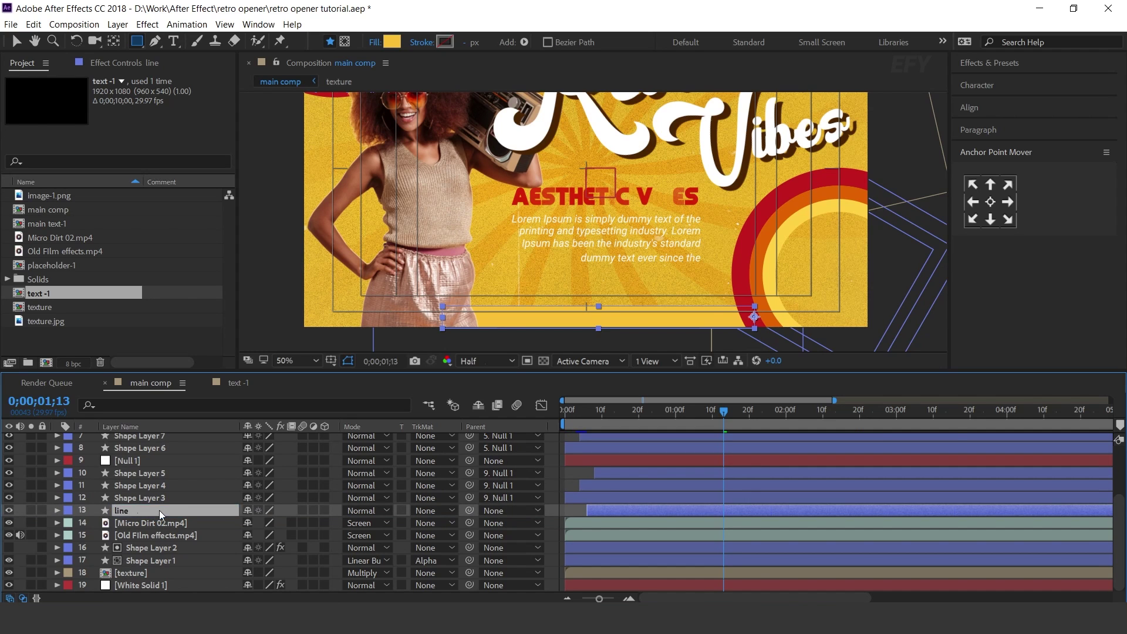
{"action": "key", "text": "space"}
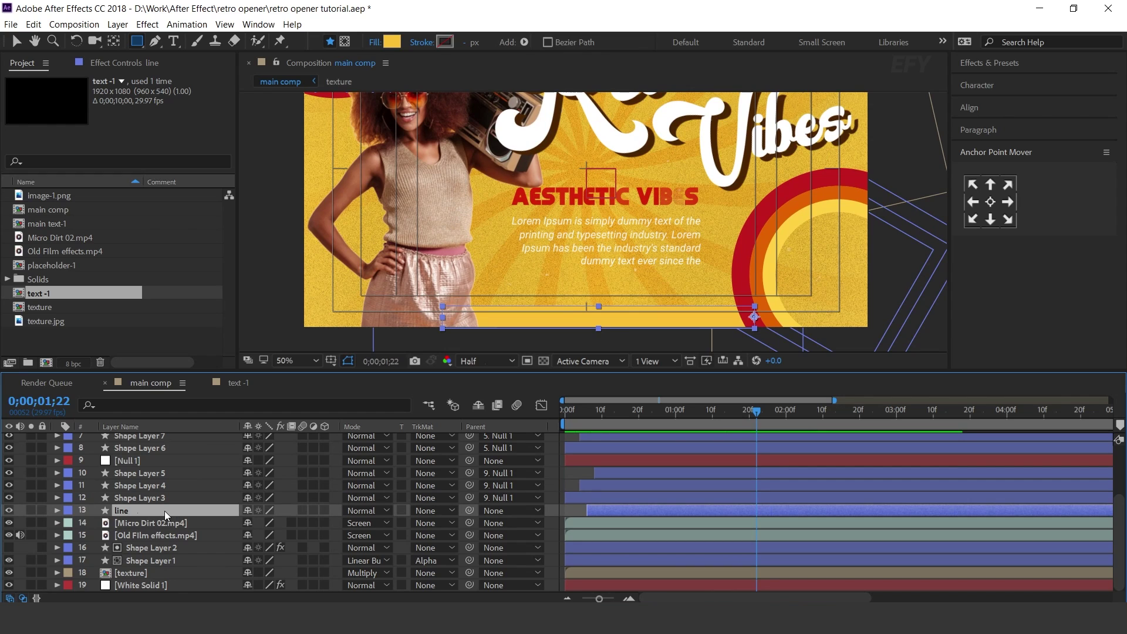
Step: Duplicate the line layer and change the copy's fill to the orange E26301 sampled from the artwork
{"action": "key", "text": "ctrl+d"}
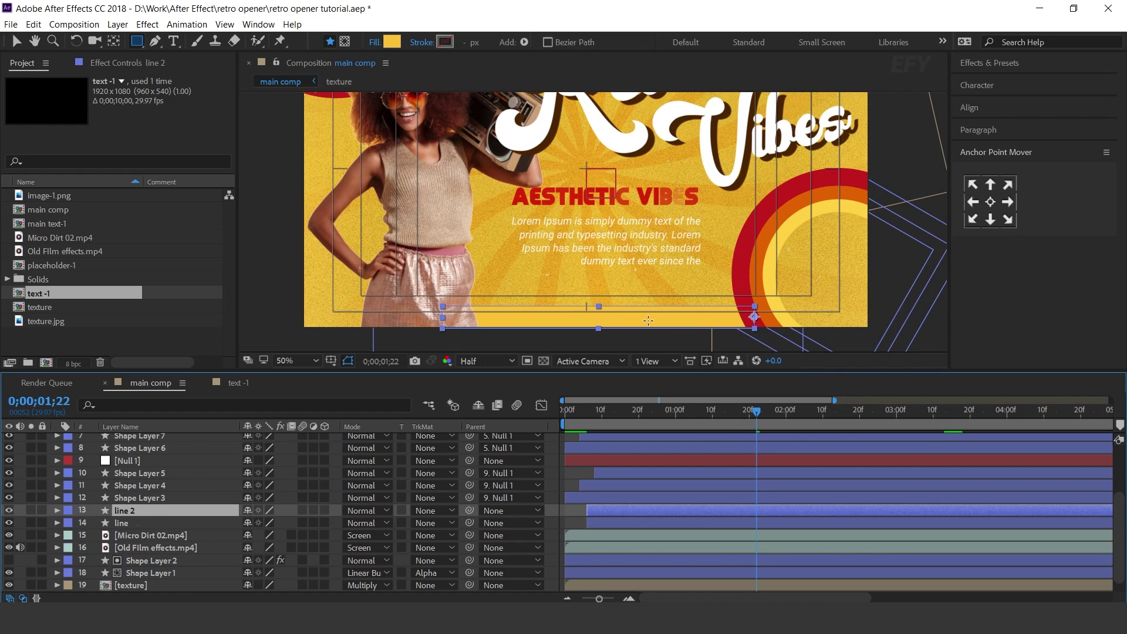
{"action": "key", "text": "v"}
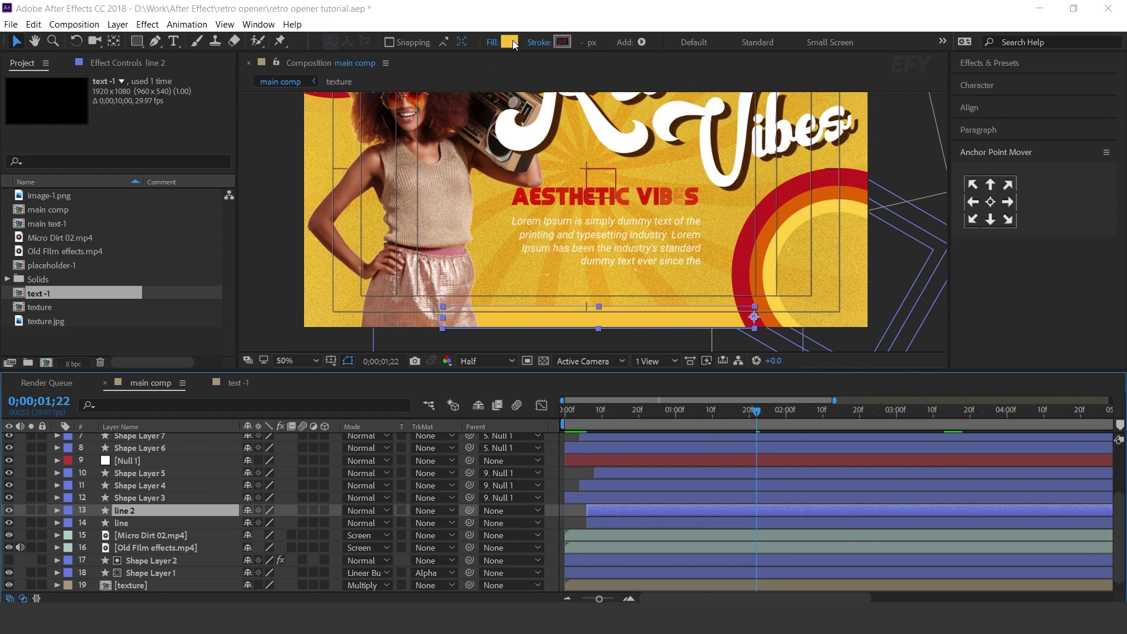
{"action": "left_click", "coordinate": [510, 42]}
{"action": "left_click", "coordinate": [468, 276]}
{"action": "left_click", "coordinate": [789, 205]}
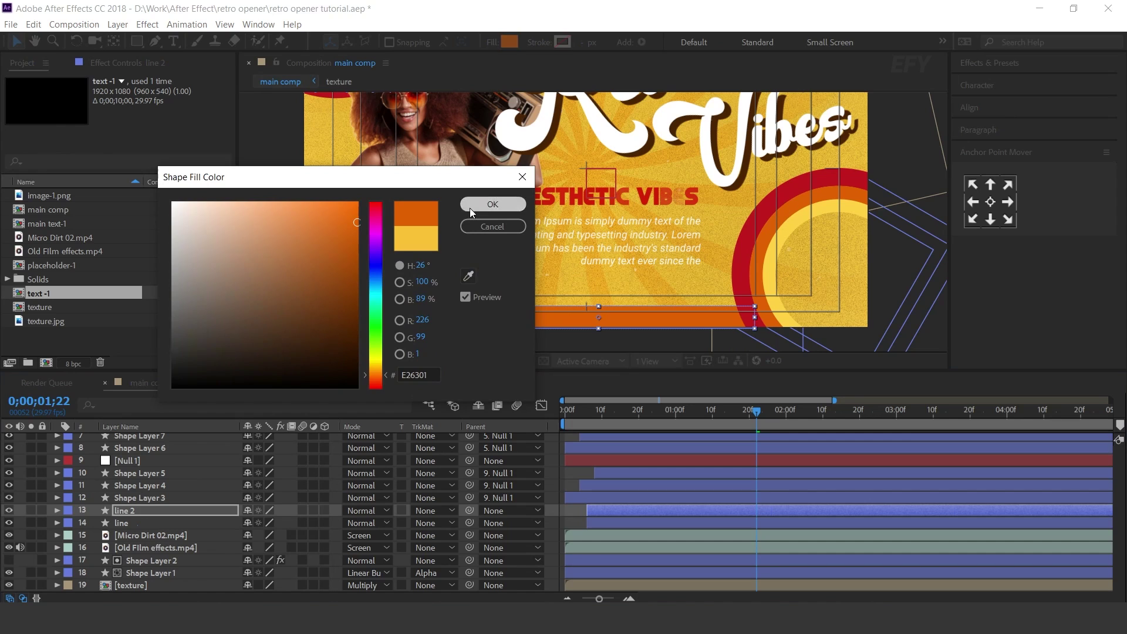
{"action": "left_click", "coordinate": [469, 206]}
{"action": "key", "text": "Return"}
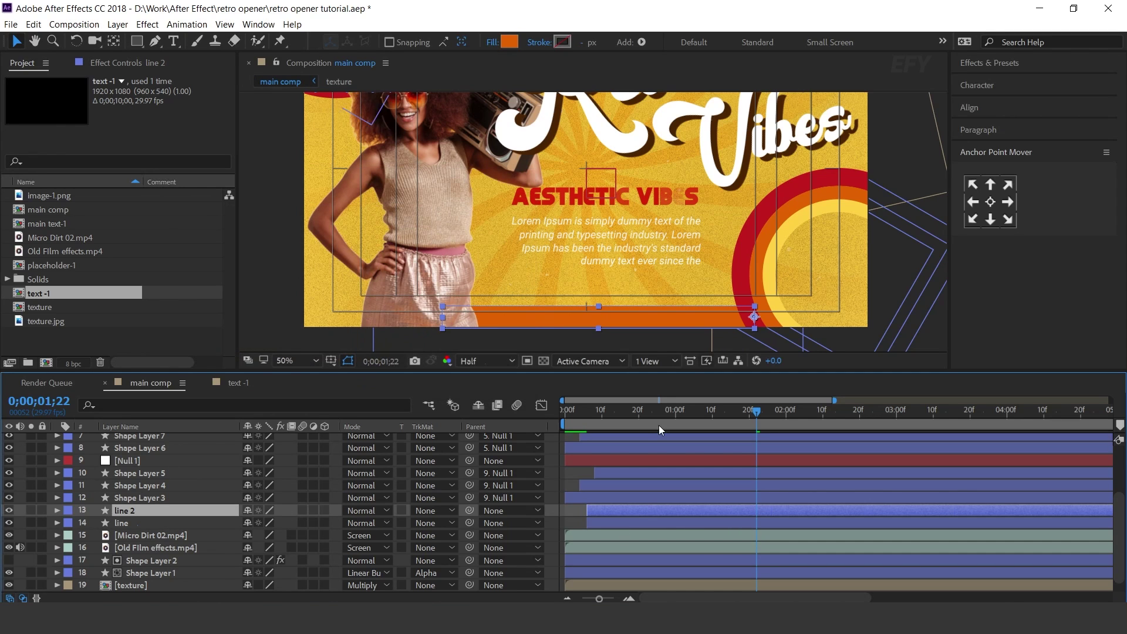
Step: Stack the orange bar's layer below the line layer and raise the bar slightly so it shows above the yellow one
{"action": "left_click_drag", "start_coordinate": [125, 509], "coordinate": [129, 526]}
{"action": "left_click_drag", "start_coordinate": [631, 319], "coordinate": [629, 305]}
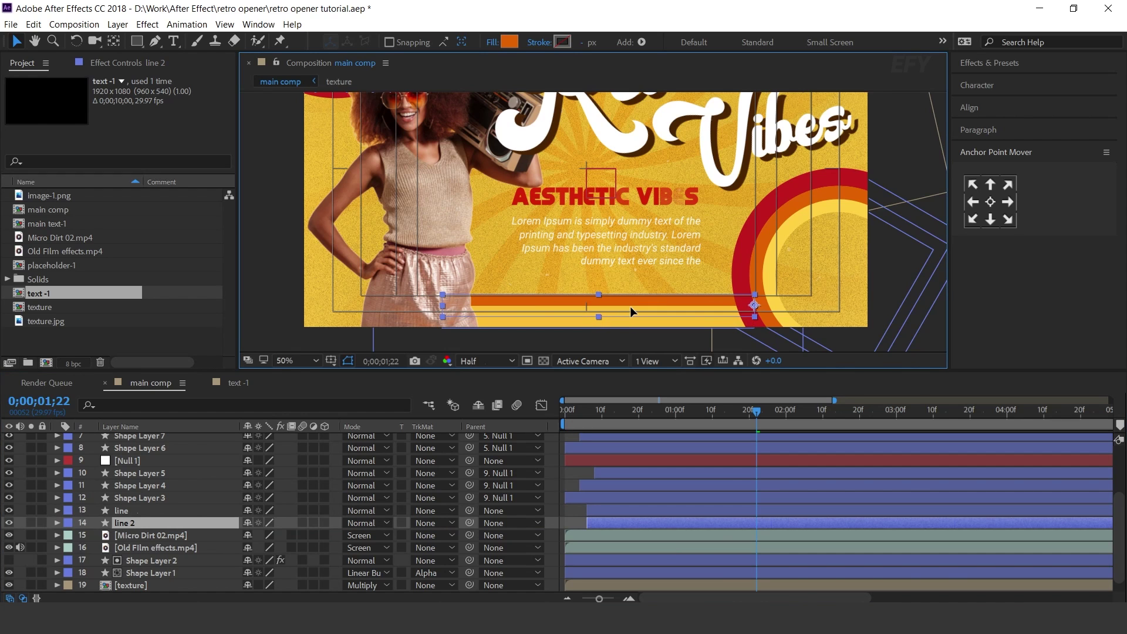
Step: Start the orange bar about two frames after the yellow one and preview both bars from the beginning
{"action": "key", "text": "shift+Page_Up"}
{"action": "left_click_drag", "start_coordinate": [592, 522], "coordinate": [606, 519]}
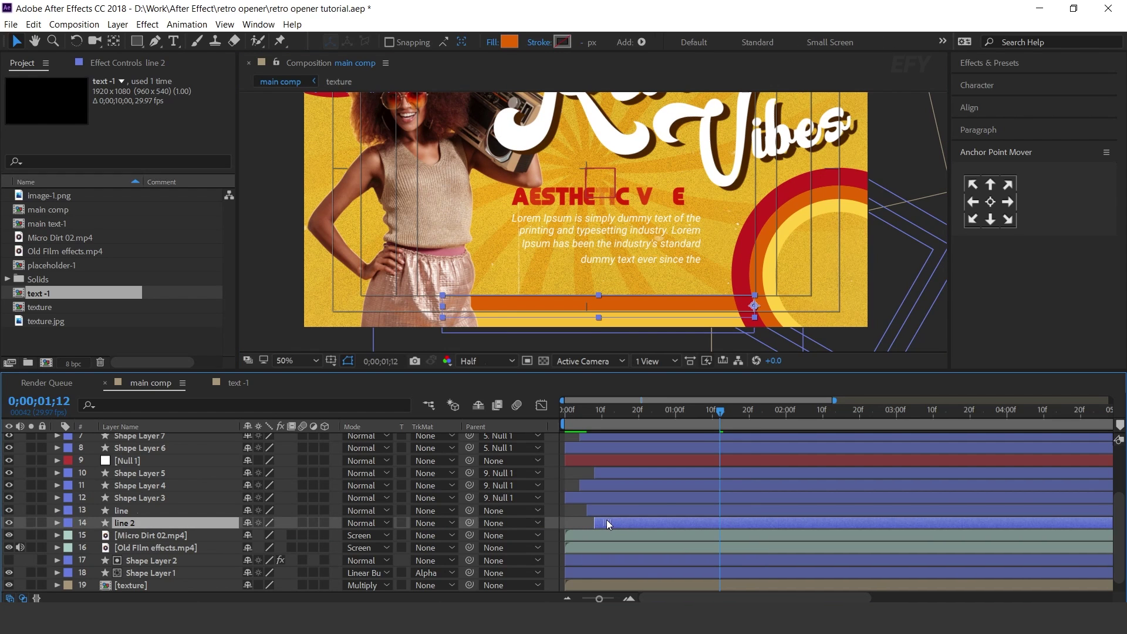
{"action": "key", "text": "Home"}
{"action": "key", "text": "space"}
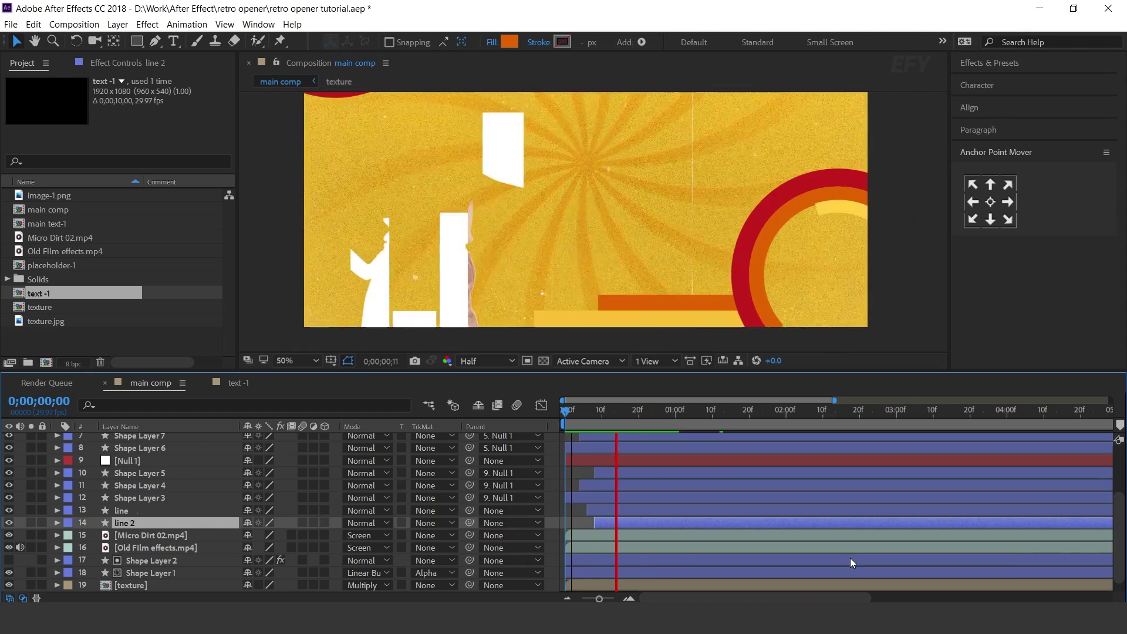
{"action": "scroll", "coordinate": [711, 256], "scroll_direction": "down", "scroll_amount": 2}
{"action": "scroll", "coordinate": [828, 262], "scroll_direction": "up", "scroll_amount": 2}
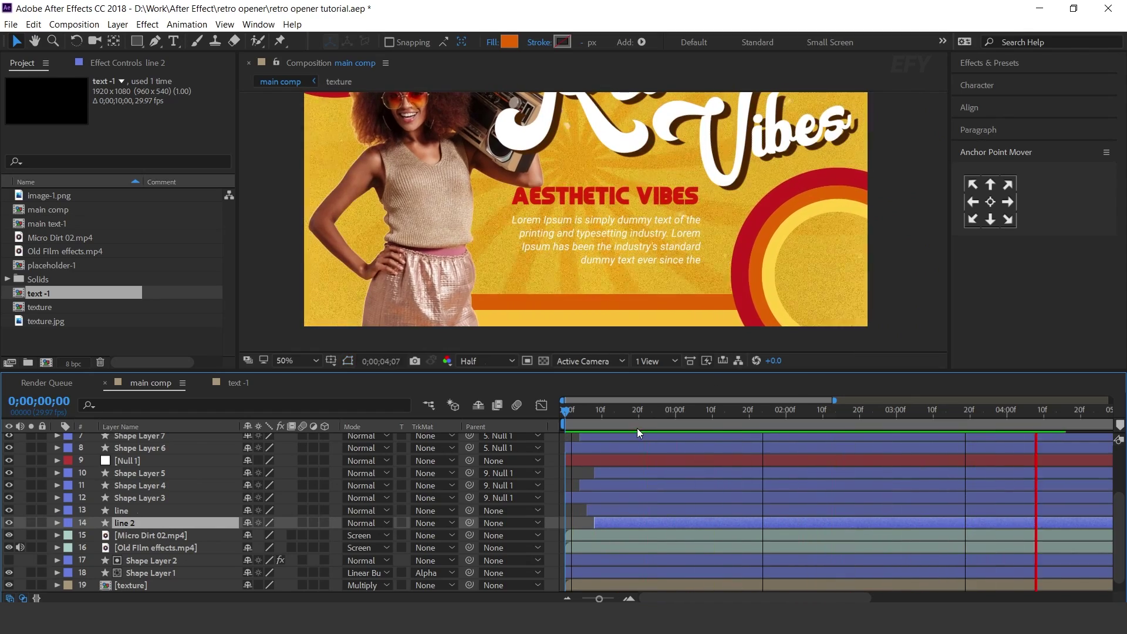
{"action": "key", "text": "space"}
Step: Draw an orange eight-pointed star with an outer radius of about 163 over the left end of the bars
{"action": "left_click_drag", "start_coordinate": [657, 414], "coordinate": [715, 413]}
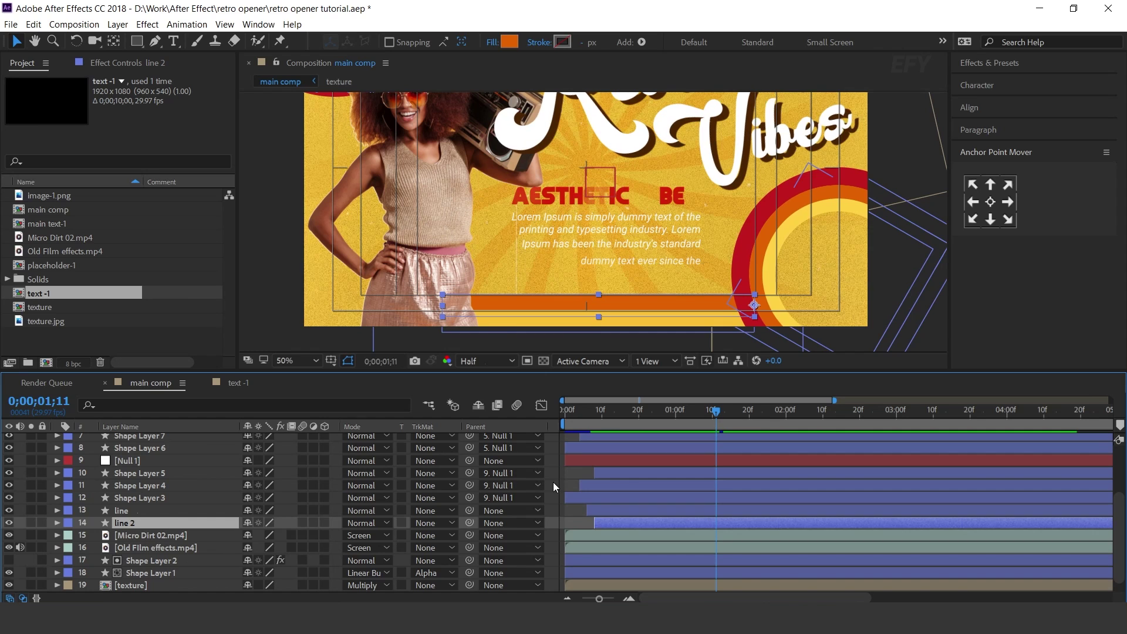
{"action": "left_click", "coordinate": [557, 521]}
{"action": "left_click_drag", "start_coordinate": [140, 41], "coordinate": [217, 104]}
{"action": "left_click_drag", "start_coordinate": [506, 267], "coordinate": [546, 291]}
{"action": "key", "text": "Down"}
{"action": "key", "text": "Down"}
{"action": "key", "text": "Down"}
{"action": "key", "text": "Down"}
{"action": "key", "text": "Down"}
{"action": "key", "text": "Down"}
{"action": "key", "text": "Down"}
{"action": "key", "text": "Down"}
{"action": "key", "text": "Down"}
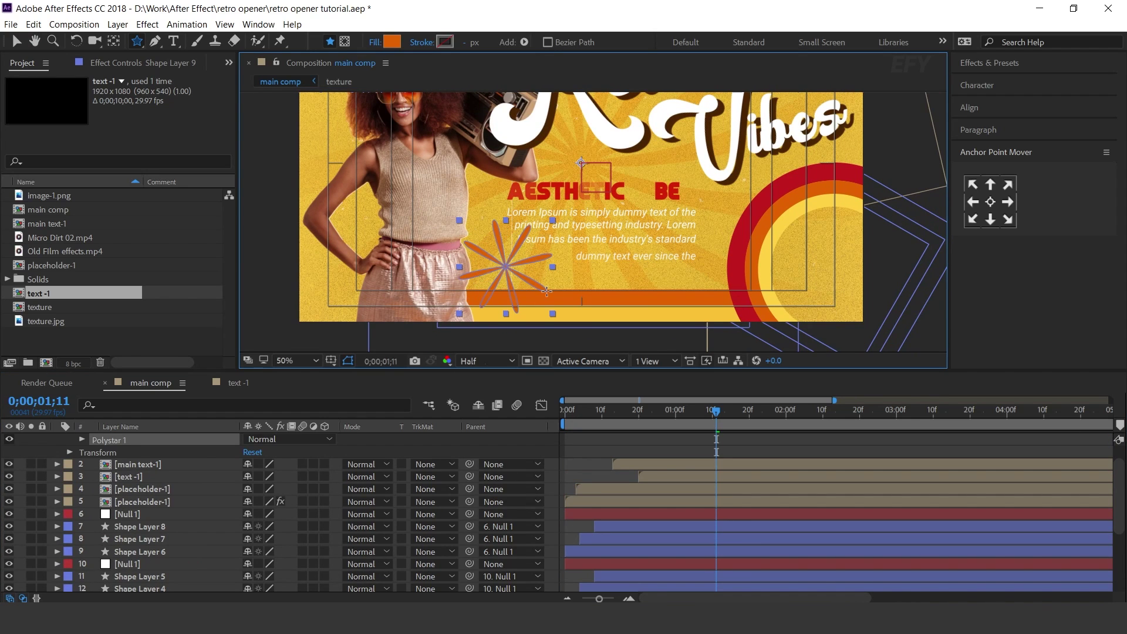
Step: Set the star's inner radius to 95.9 to form a flower shape, then collapse the layer's properties
{"action": "left_click", "coordinate": [82, 440]}
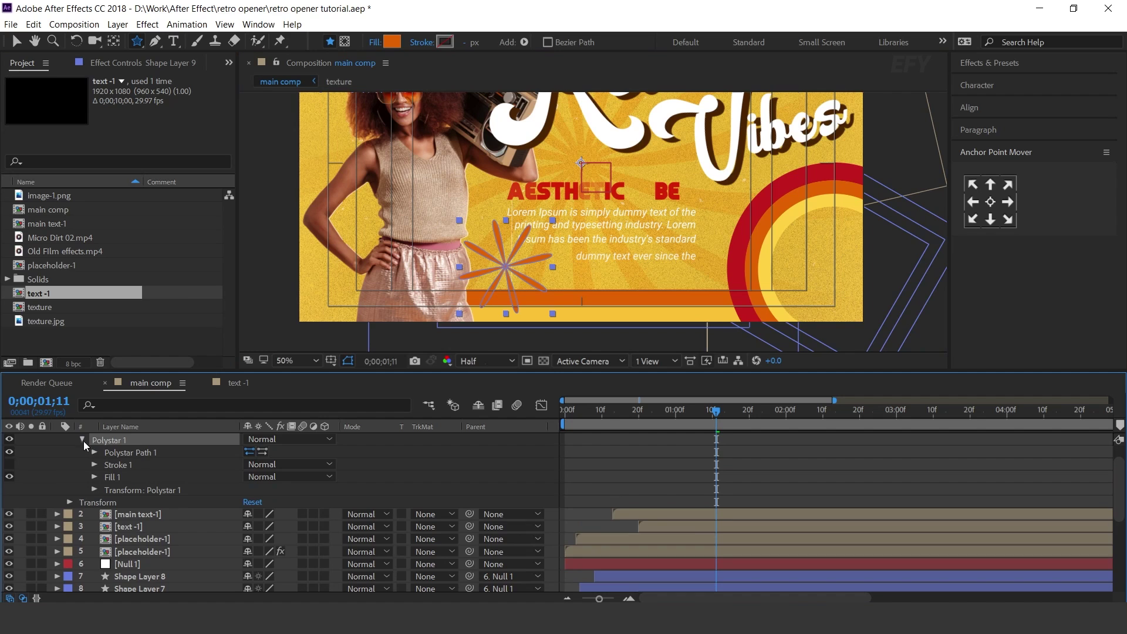
{"action": "left_click", "coordinate": [95, 452]}
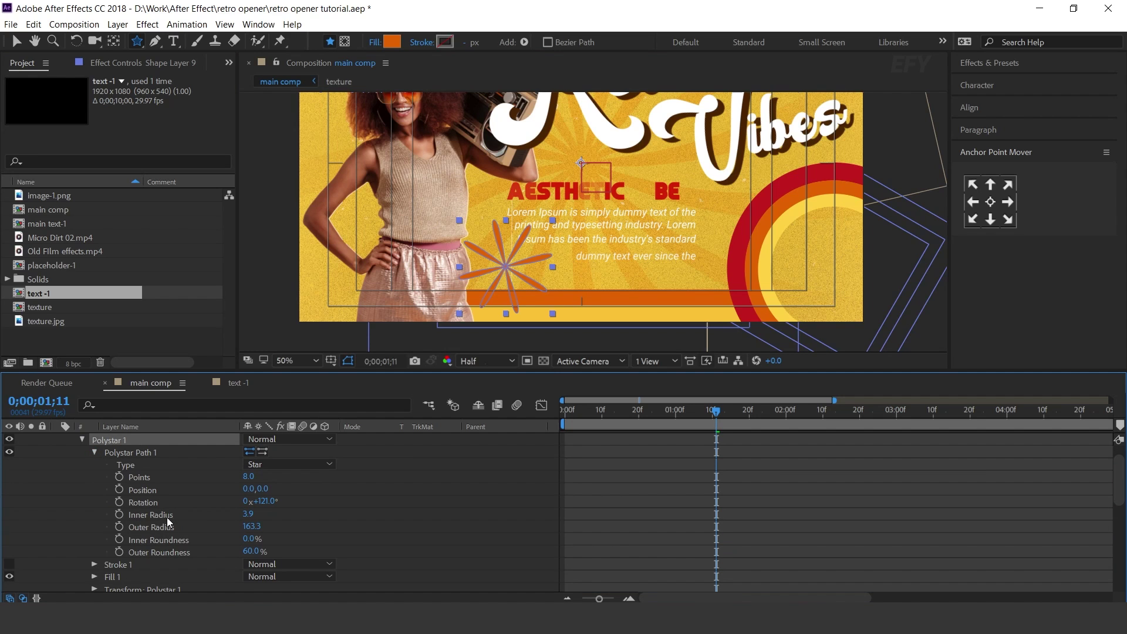
{"action": "left_click_drag", "start_coordinate": [250, 514], "coordinate": [304, 514]}
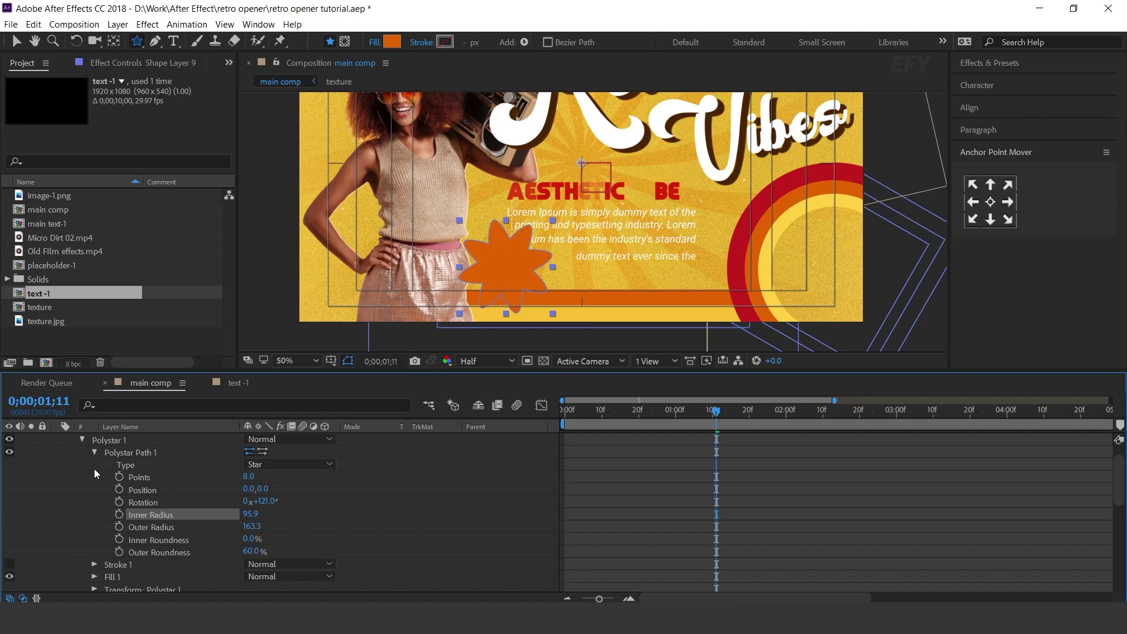
{"action": "scroll", "coordinate": [94, 468], "scroll_direction": "up", "scroll_amount": 2}
{"action": "key", "text": "u"}
{"action": "left_click", "coordinate": [185, 438]}
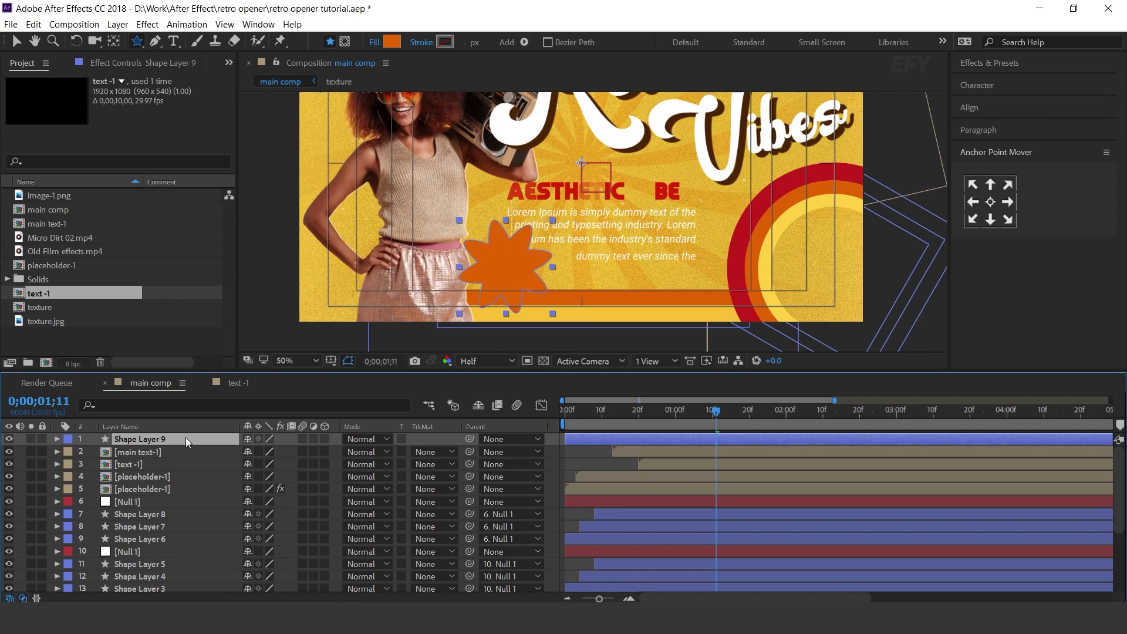
Step: Keyframe the flower's scale from 0% at 0;00 to 100% at 20 frames
{"action": "key", "text": "s"}
{"action": "left_click_drag", "start_coordinate": [568, 415], "coordinate": [523, 414]}
{"action": "left_click", "coordinate": [93, 452]}
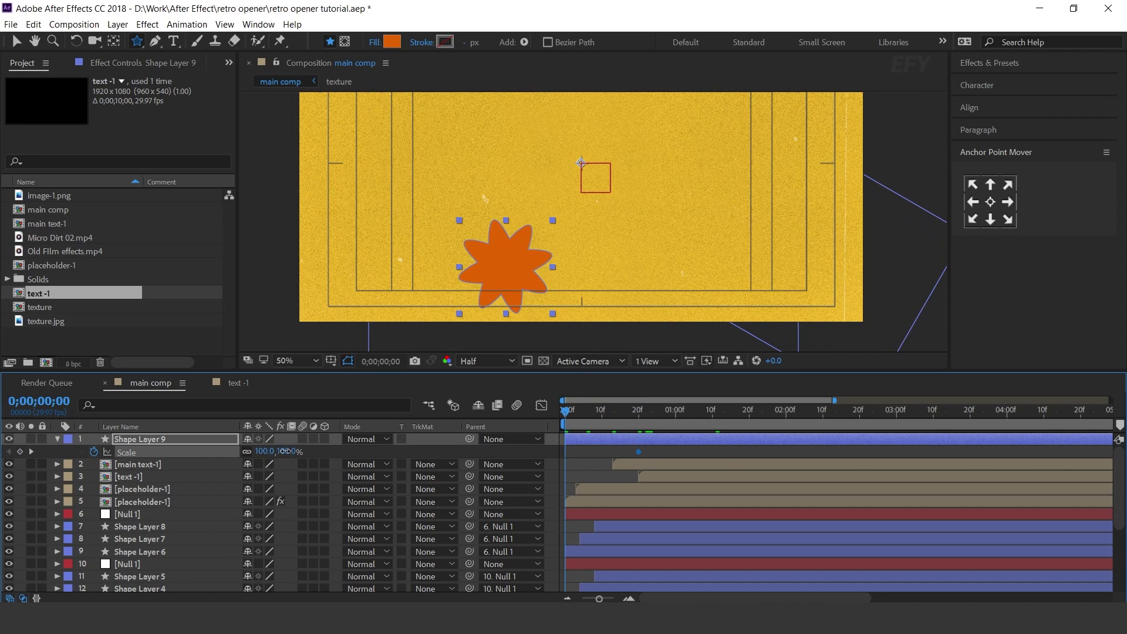
{"action": "type", "text": "0"}
{"action": "key", "text": "Return"}
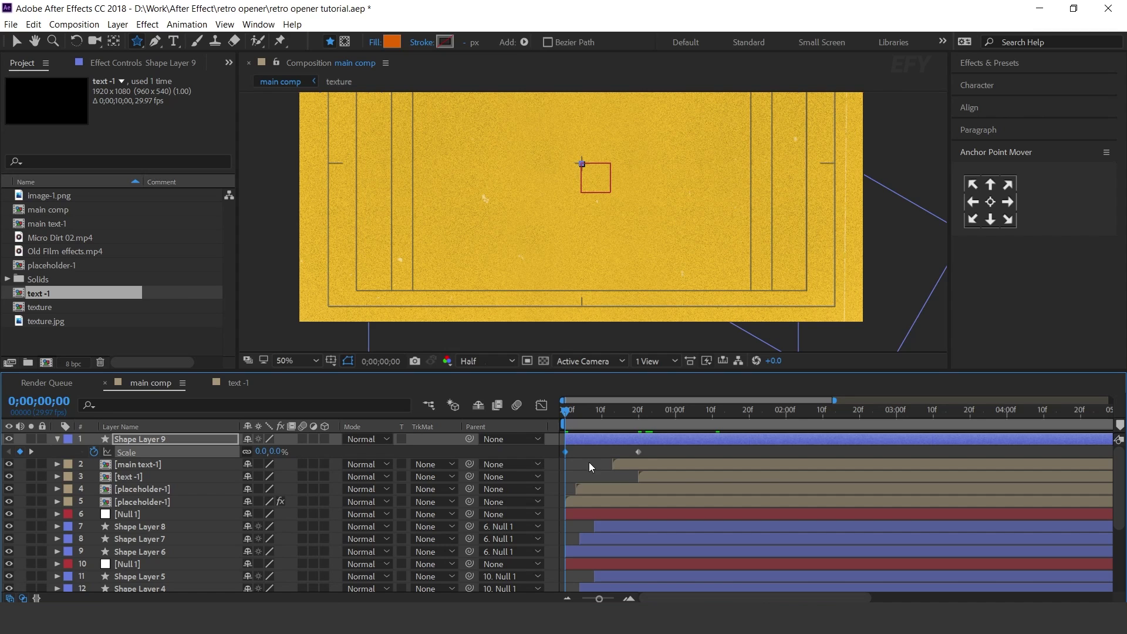
Step: Apply Easy Ease to the flower's scale keyframes, shape the speed curve to peak near the start, and preview the growth
{"action": "key", "text": "v"}
{"action": "right_click", "coordinate": [639, 451]}
{"action": "mouse_move", "coordinate": [729, 439]}
{"action": "left_click", "coordinate": [868, 475]}
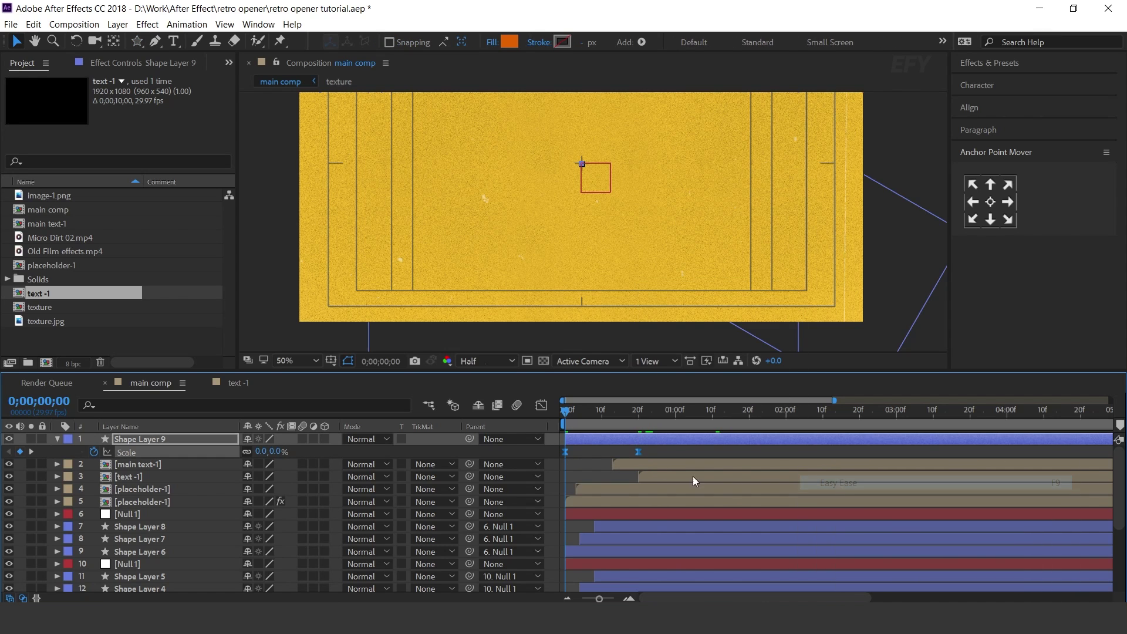
{"action": "left_click", "coordinate": [542, 405]}
{"action": "left_click_drag", "start_coordinate": [659, 524], "coordinate": [558, 569]}
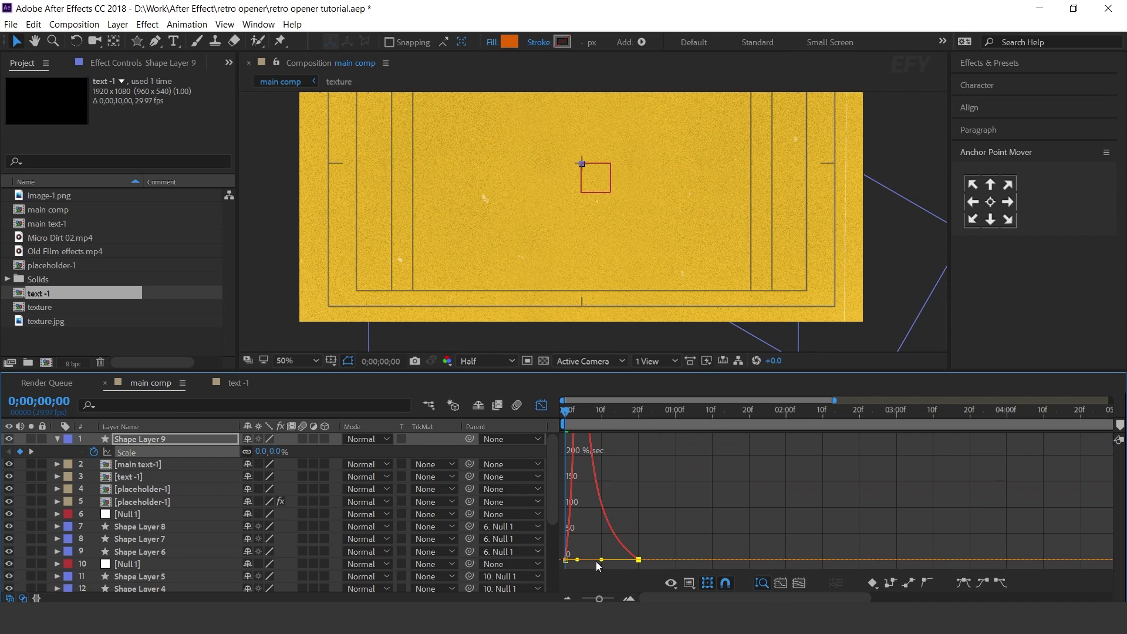
{"action": "left_click", "coordinate": [542, 406]}
{"action": "key", "text": "space"}
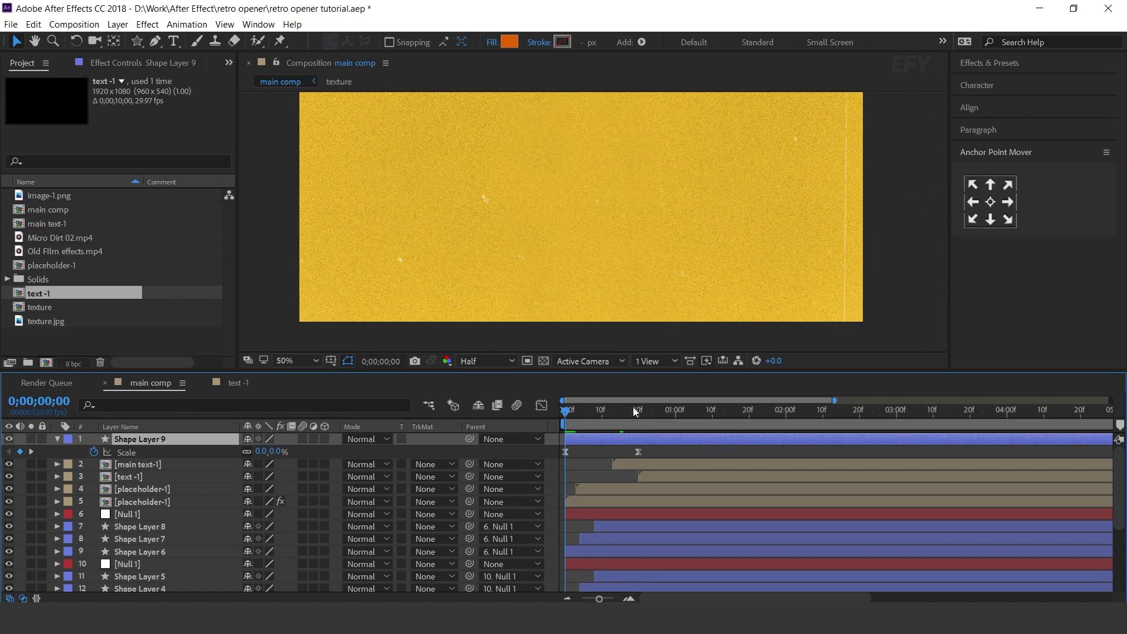
{"action": "left_click", "coordinate": [629, 416]}
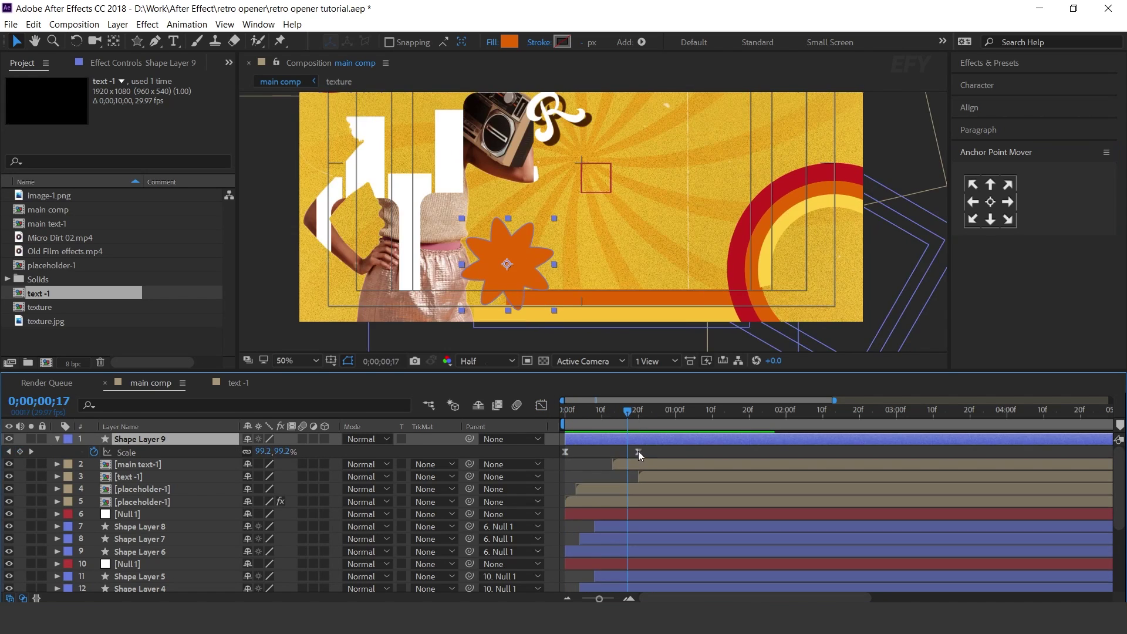
Step: Add the expression time*50 to the flower's rotation, collapse its properties, and preview the spin
{"action": "key", "text": "r"}
{"action": "left_click", "coordinate": [94, 453], "text": "alt"}
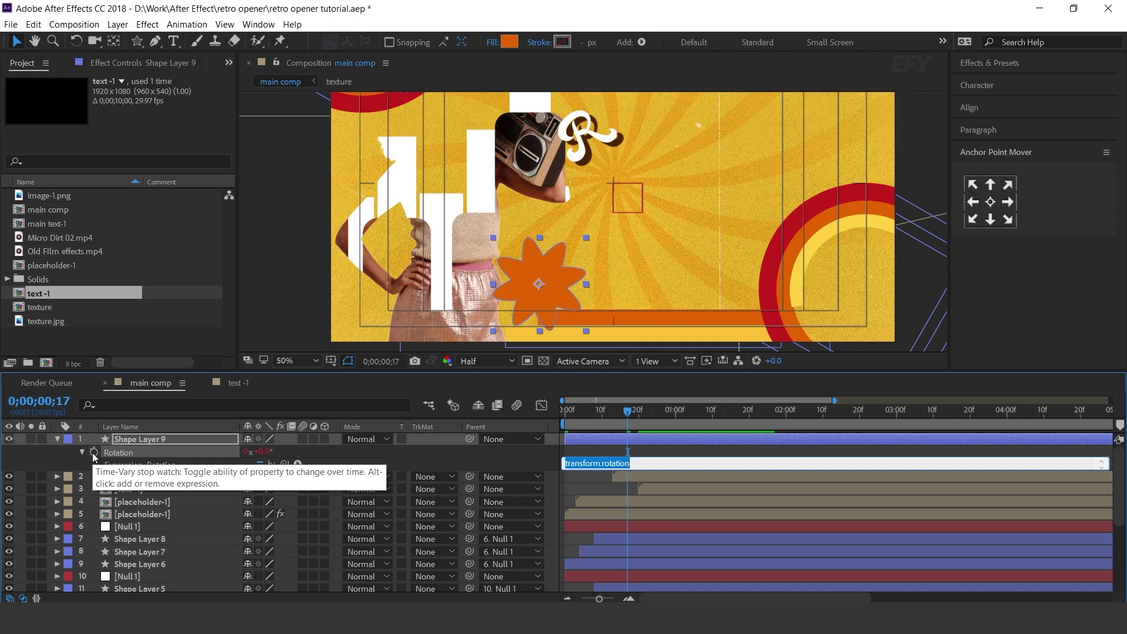
{"action": "type", "text": "time*5"}
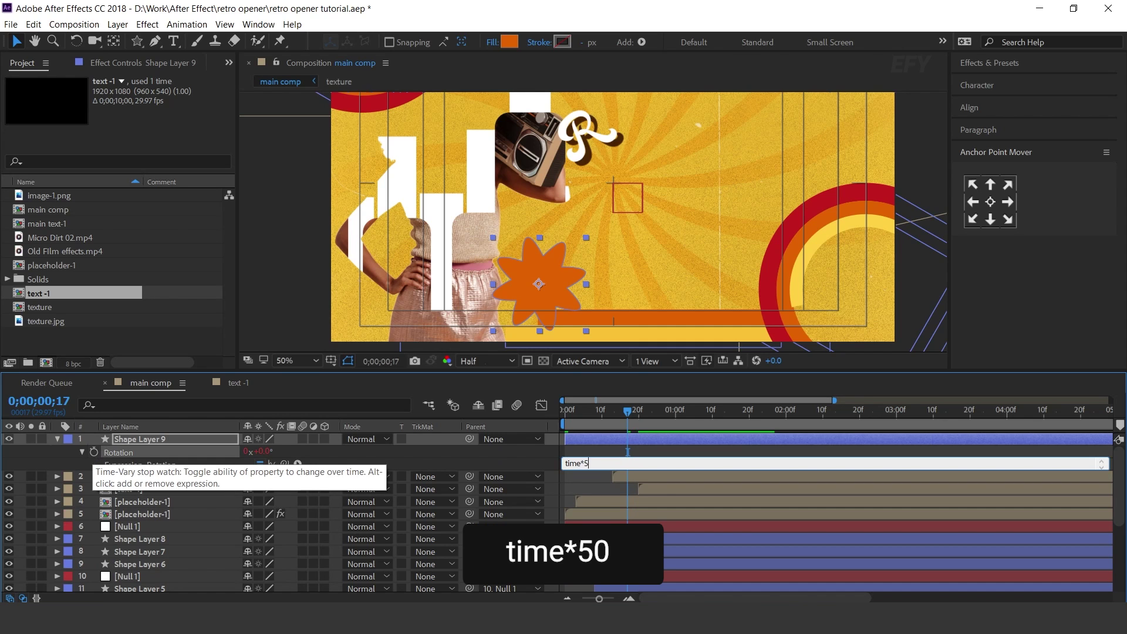
{"action": "type", "text": "0"}
{"action": "key", "text": "KP_Enter"}
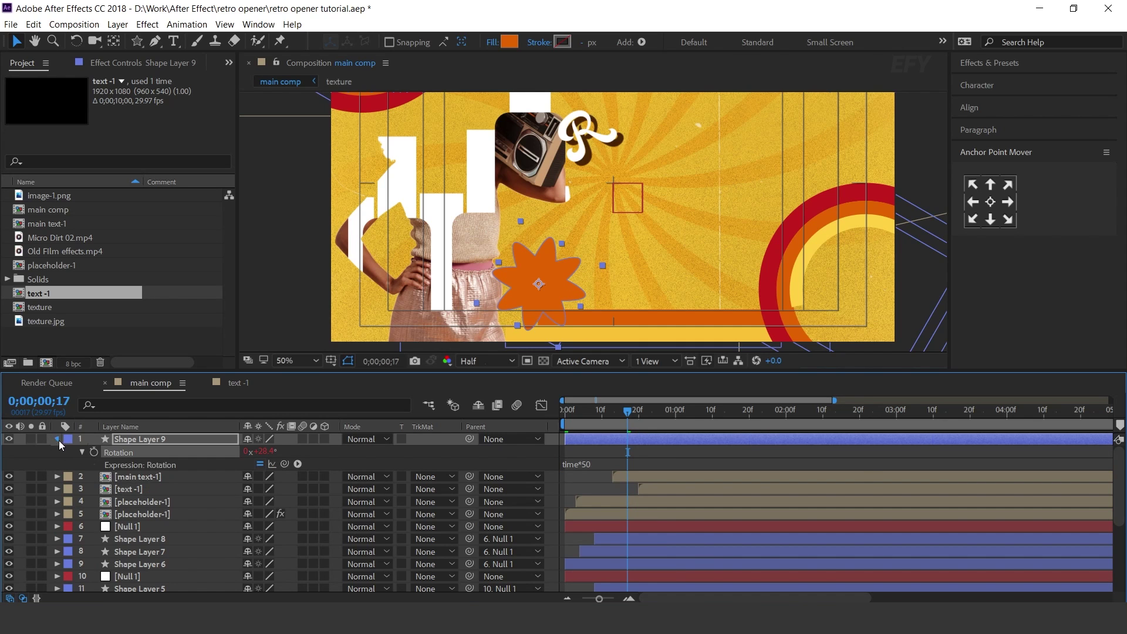
{"action": "left_click", "coordinate": [57, 439]}
{"action": "key", "text": "space"}
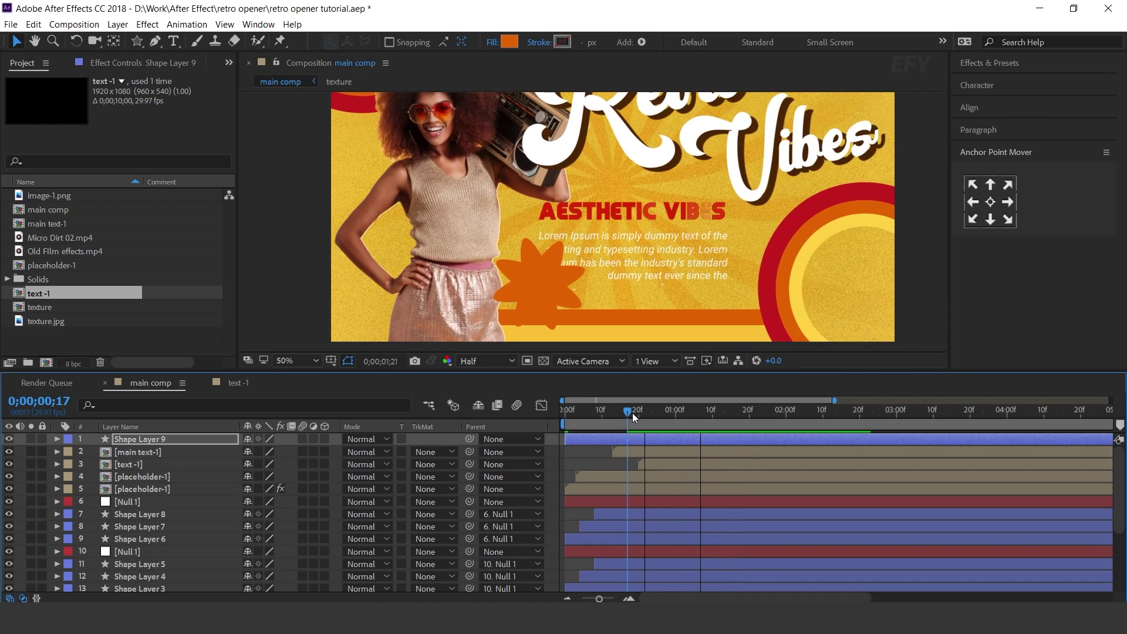
Step: At 20 frames, move the orange flower onto the left edge of the composition, beside the woman's shoulder
{"action": "left_click", "coordinate": [638, 414]}
{"action": "left_click", "coordinate": [147, 439]}
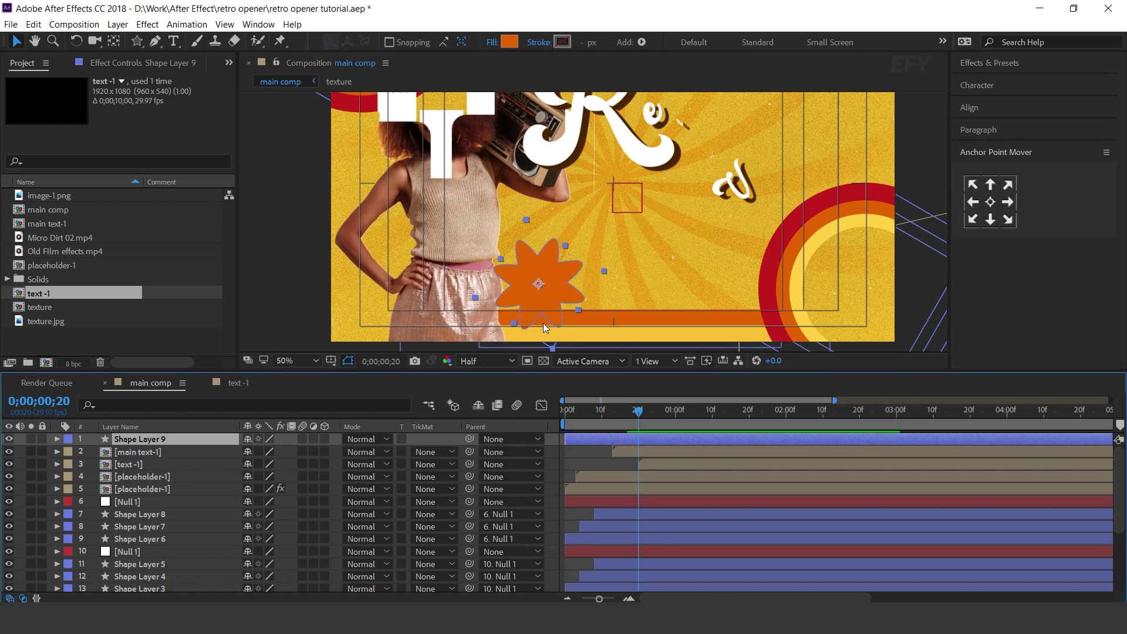
{"action": "left_click_drag", "start_coordinate": [530, 265], "coordinate": [331, 169]}
Step: Rename the flower shape layer as flower and place it directly below the Old Film effects.mp4 layer
{"action": "left_click", "coordinate": [154, 439]}
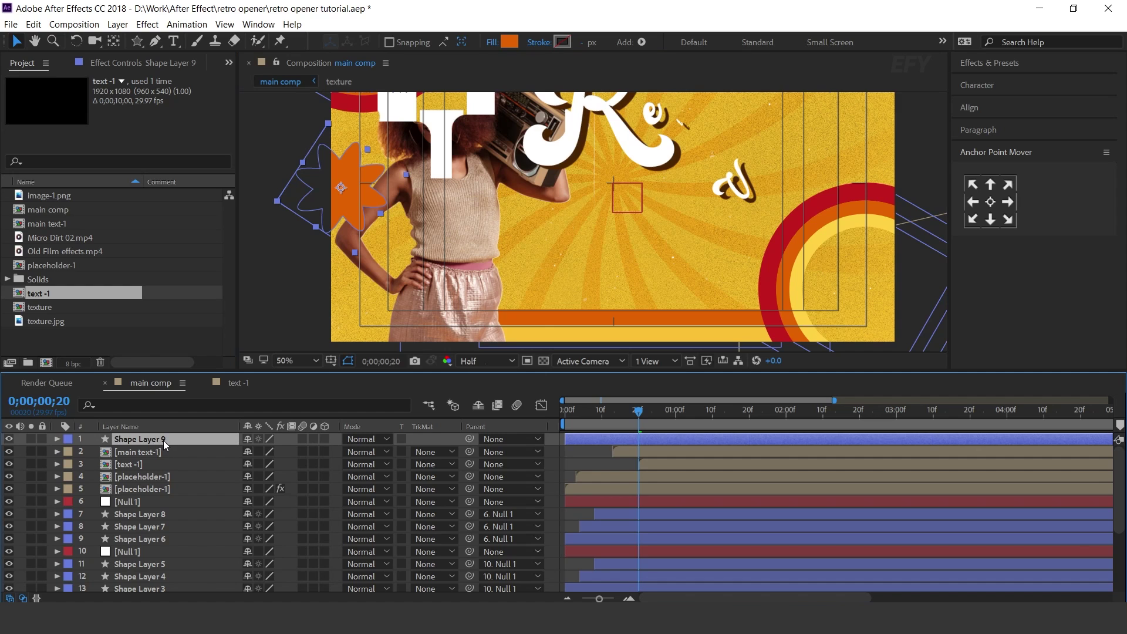
{"action": "key", "text": "Return"}
{"action": "type", "text": "flo"}
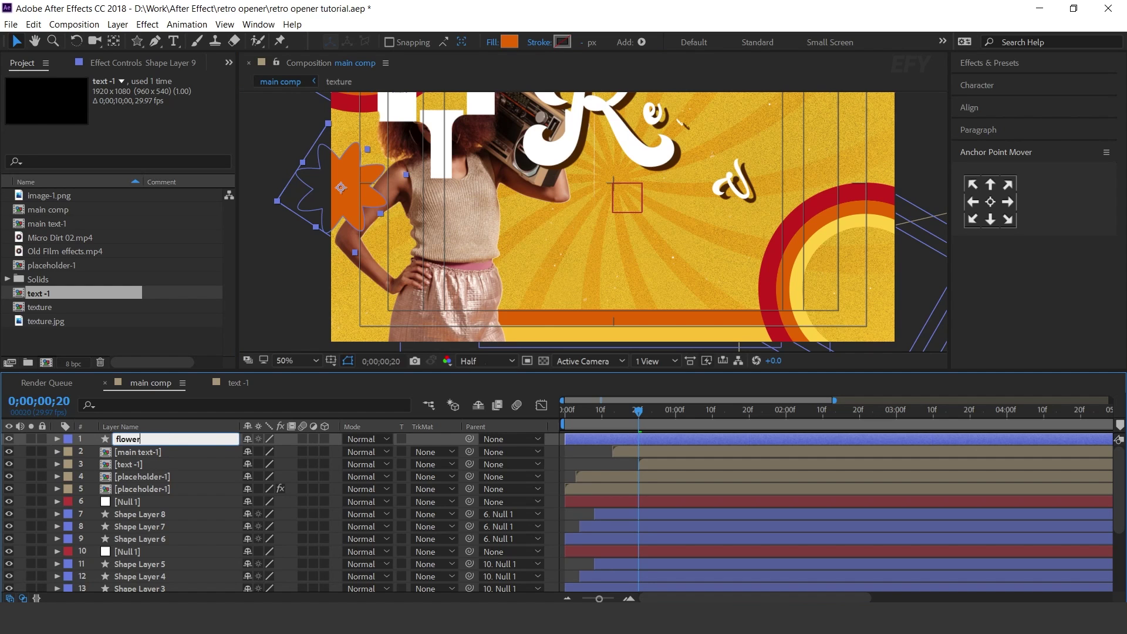
{"action": "type", "text": "wer"}
{"action": "key", "text": "Return"}
{"action": "left_click_drag", "start_coordinate": [139, 439], "coordinate": [152, 539]}
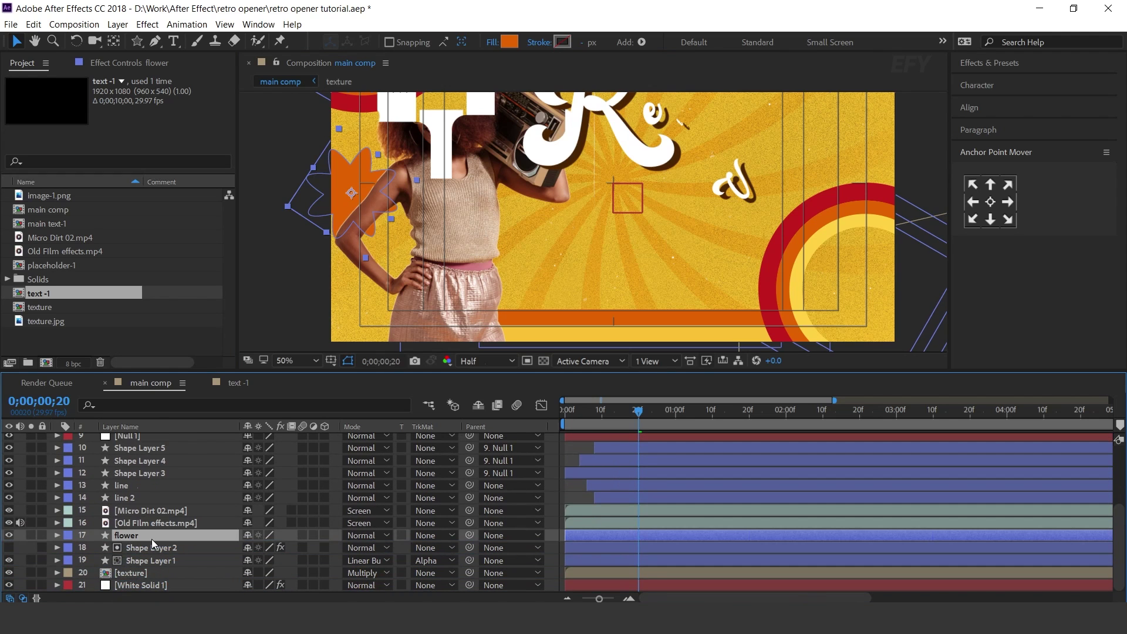
Step: Move the Micro Dirt 02.mp4 and Old Film effects.mp4 layers together to the top of the layer stack
{"action": "left_click", "coordinate": [165, 522]}
{"action": "scroll", "coordinate": [164, 520], "scroll_direction": "up", "scroll_amount": 2}
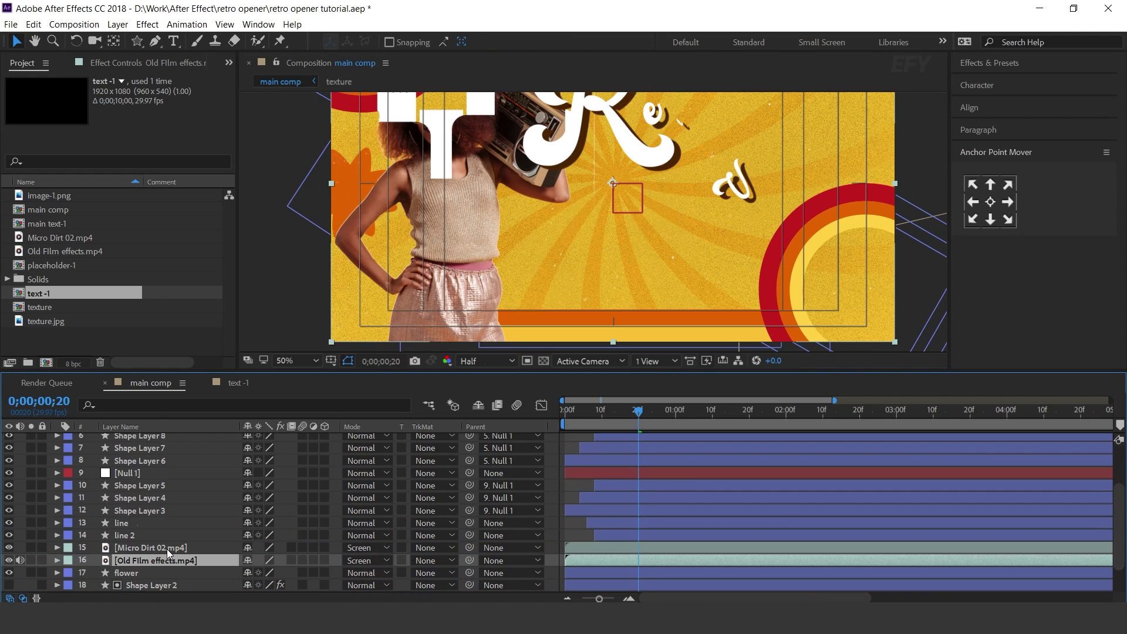
{"action": "left_click", "coordinate": [167, 549], "text": "ctrl"}
{"action": "left_click_drag", "start_coordinate": [167, 548], "coordinate": [168, 435]}
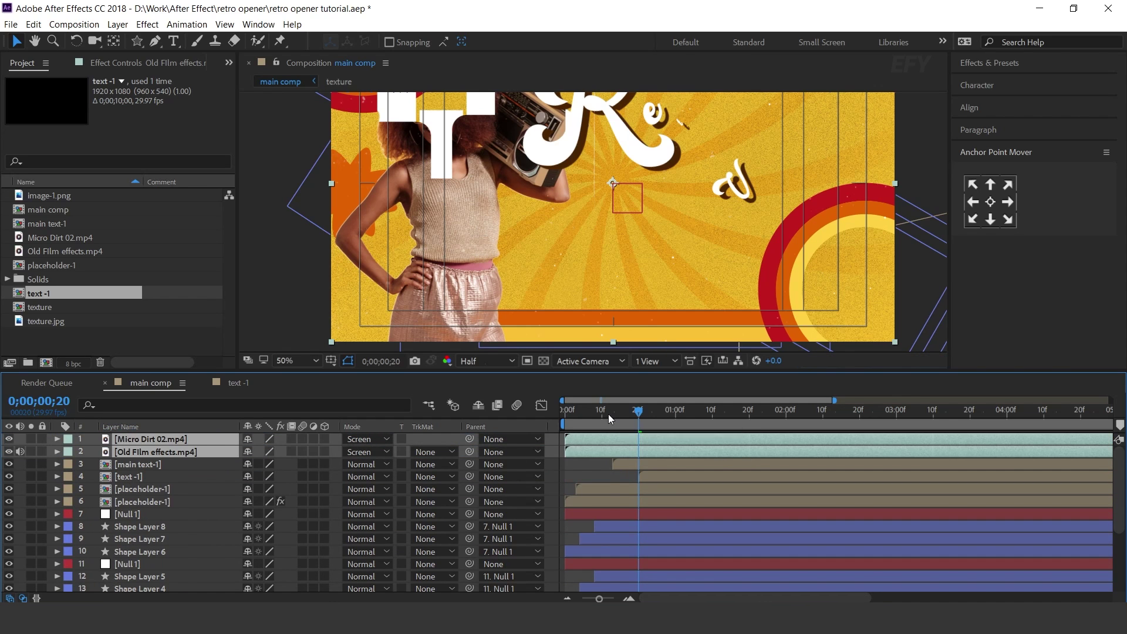
Step: Preview the opener from the first frame with the film overlays above all other layers
{"action": "left_click_drag", "start_coordinate": [609, 414], "coordinate": [551, 418]}
{"action": "left_click", "coordinate": [691, 211]}
{"action": "key", "text": "space"}
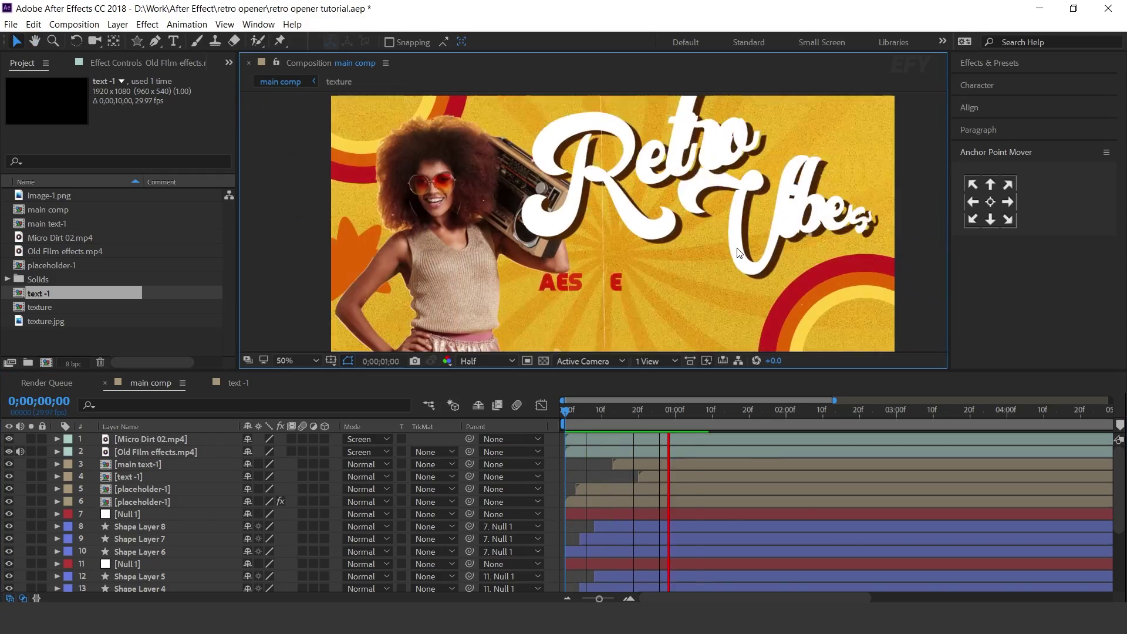
Step: At 0;00;02;14, duplicate the flower layer and move the copy over the outer edge of the lower-right rings
{"action": "left_click_drag", "start_coordinate": [685, 411], "coordinate": [840, 426]}
{"action": "scroll", "coordinate": [146, 546], "scroll_direction": "down", "scroll_amount": 3}
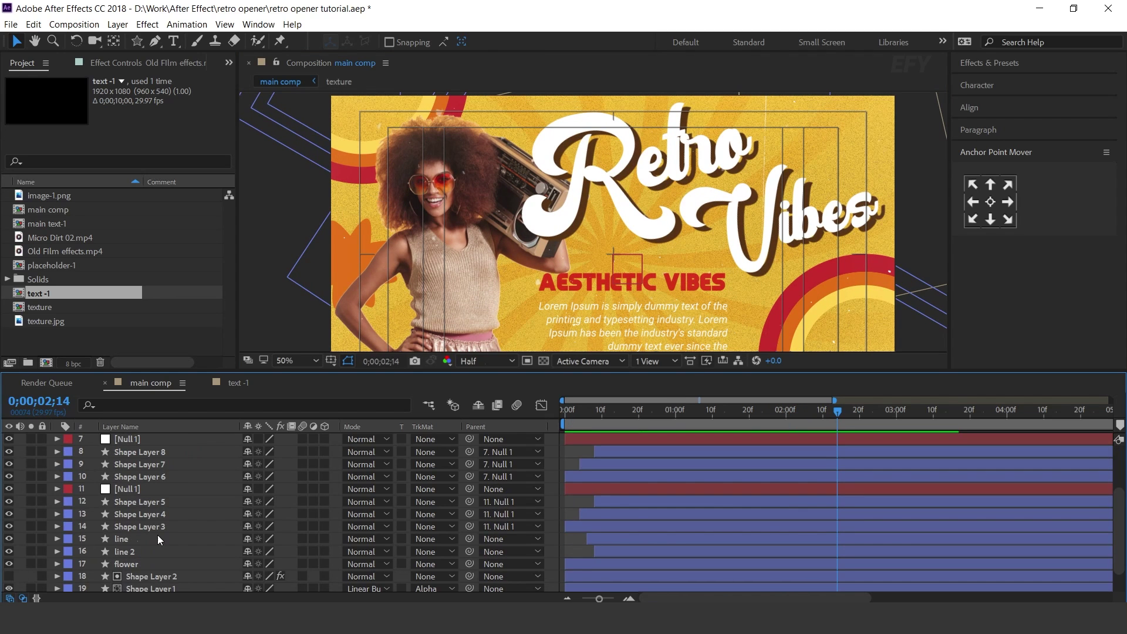
{"action": "left_click", "coordinate": [139, 568]}
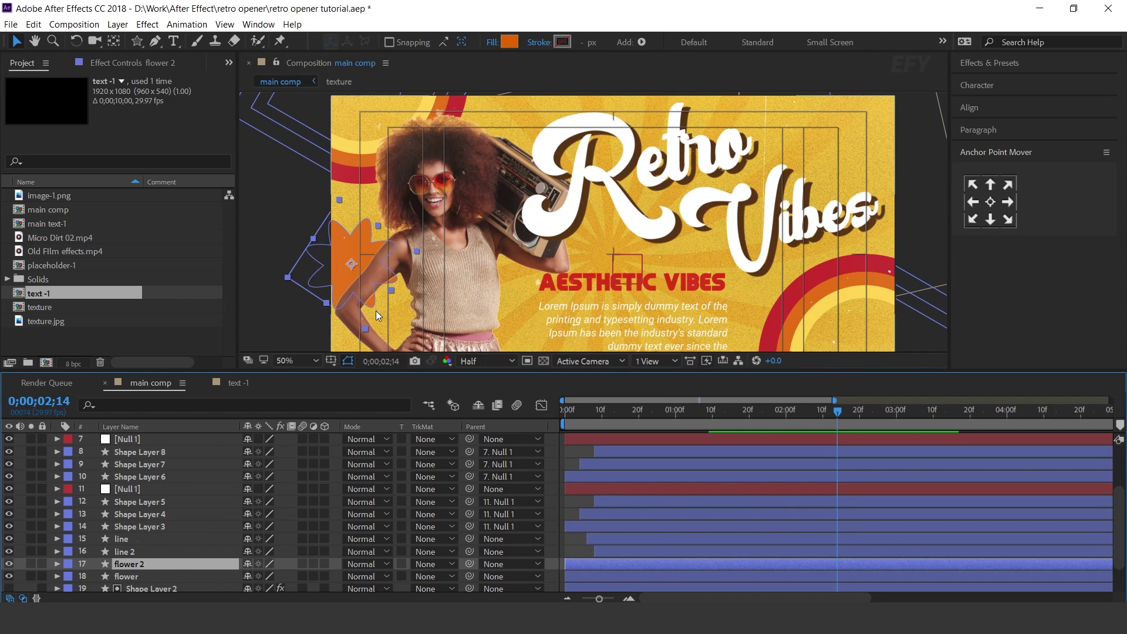
{"action": "key", "text": "comma"}
{"action": "key", "text": "ctrl+d"}
{"action": "left_click_drag", "start_coordinate": [691, 311], "coordinate": [691, 286]}
{"action": "key", "text": "Return"}
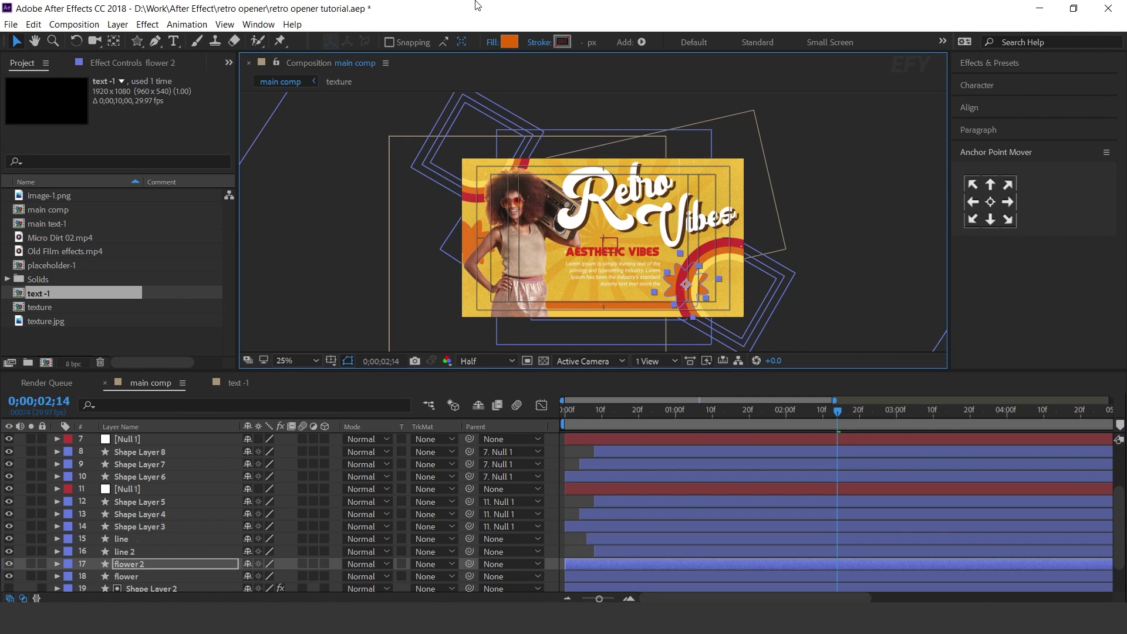
Step: Turn the duplicated flower into an outline with no fill and a white 11 px stroke
{"action": "left_click", "coordinate": [497, 46]}
{"action": "left_click", "coordinate": [176, 100]}
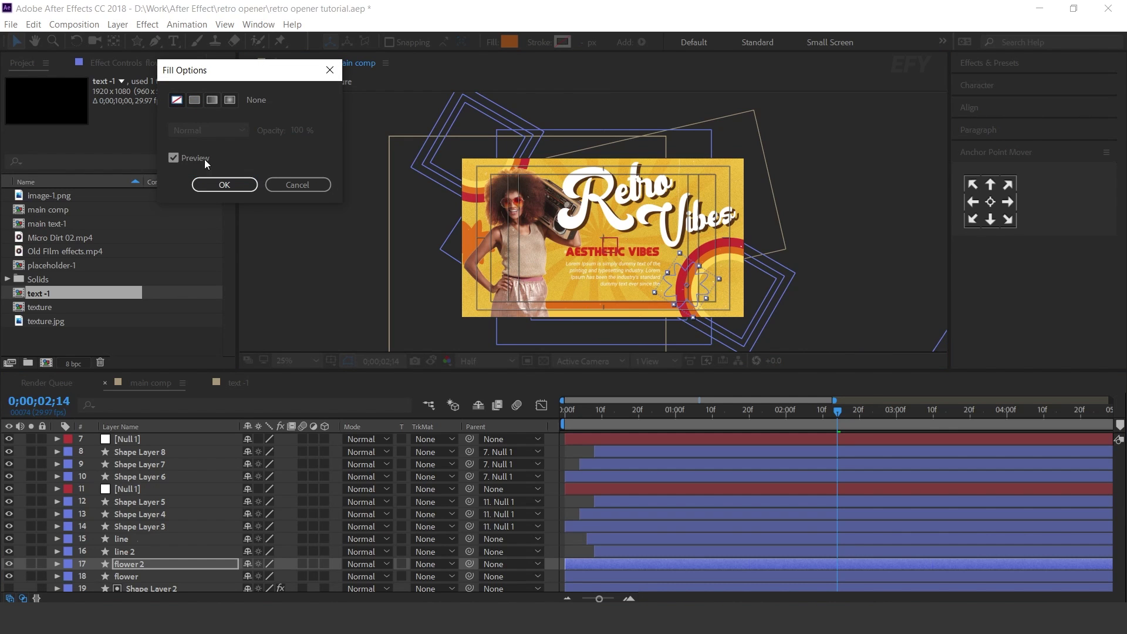
{"action": "left_click", "coordinate": [238, 184]}
{"action": "left_click_drag", "start_coordinate": [587, 42], "coordinate": [537, 50]}
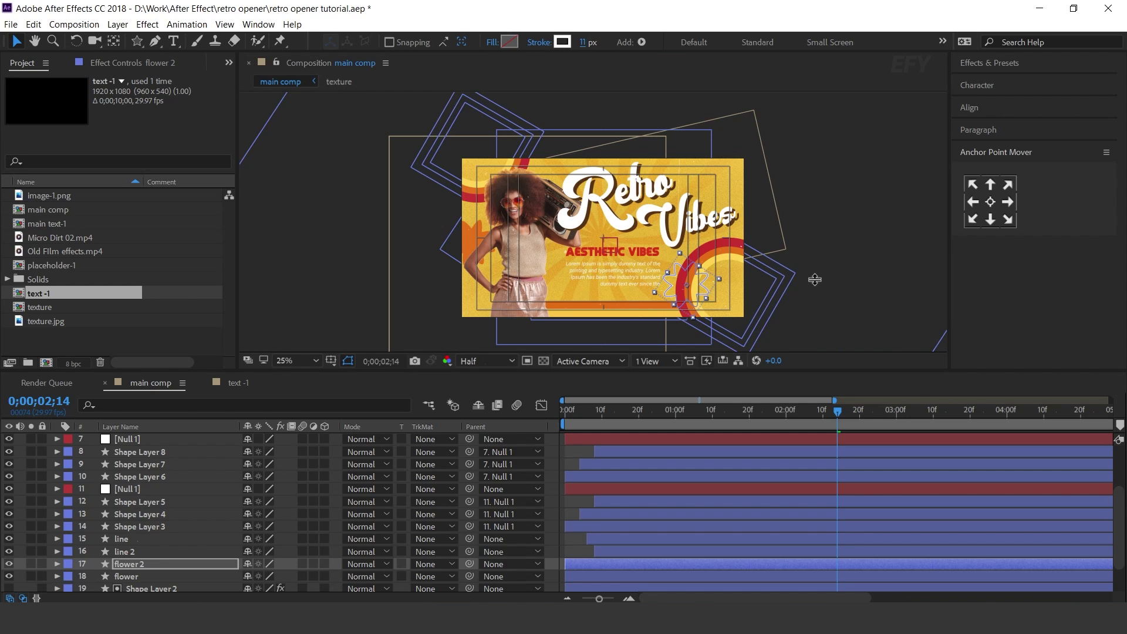
{"action": "scroll", "coordinate": [815, 279], "scroll_direction": "up", "scroll_amount": 1}
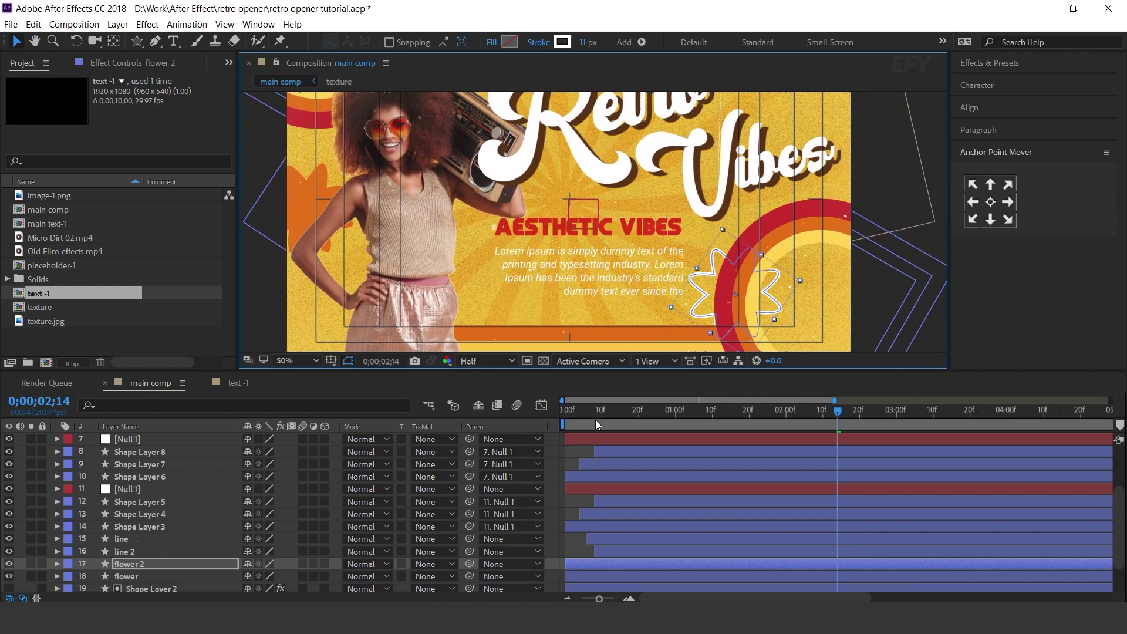
Step: Preview the outlined flower, set its stroke width to 8 px, and check it at 0;00;01;05
{"action": "key", "text": "space"}
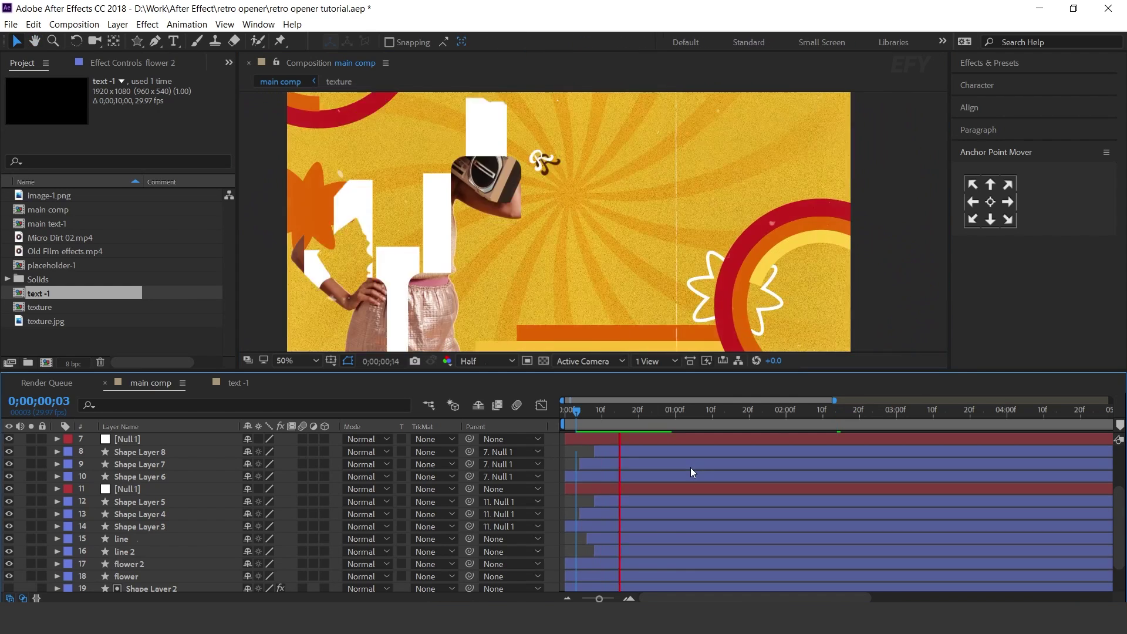
{"action": "left_click", "coordinate": [735, 293]}
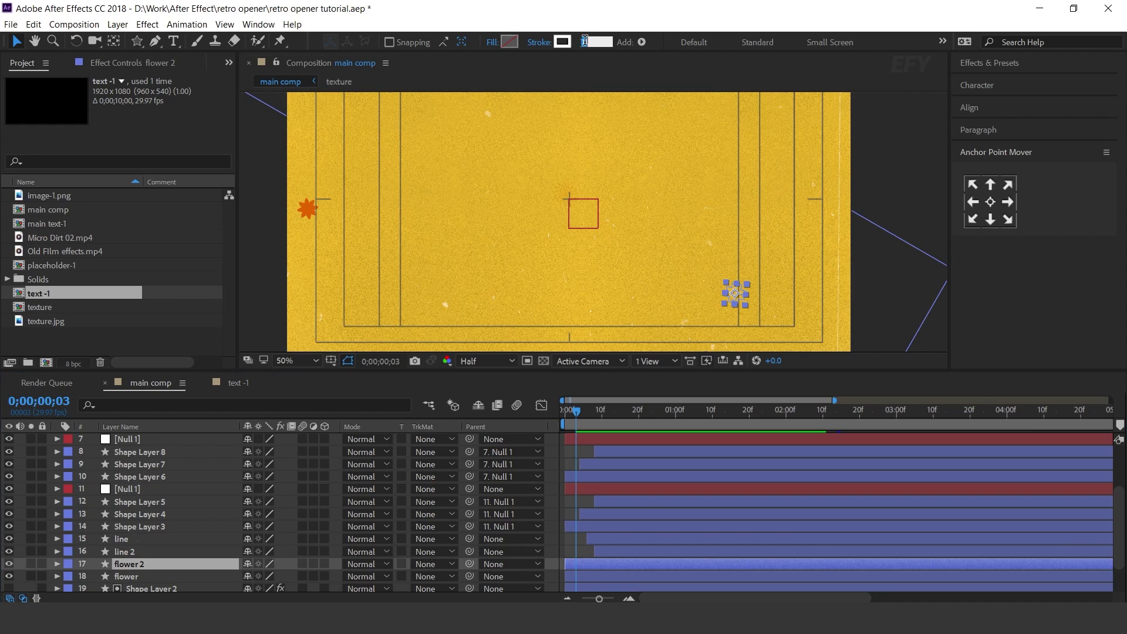
{"action": "left_click", "coordinate": [585, 41]}
{"action": "type", "text": "5"}
{"action": "key", "text": "Return"}
{"action": "left_click_drag", "start_coordinate": [611, 411], "coordinate": [695, 412]}
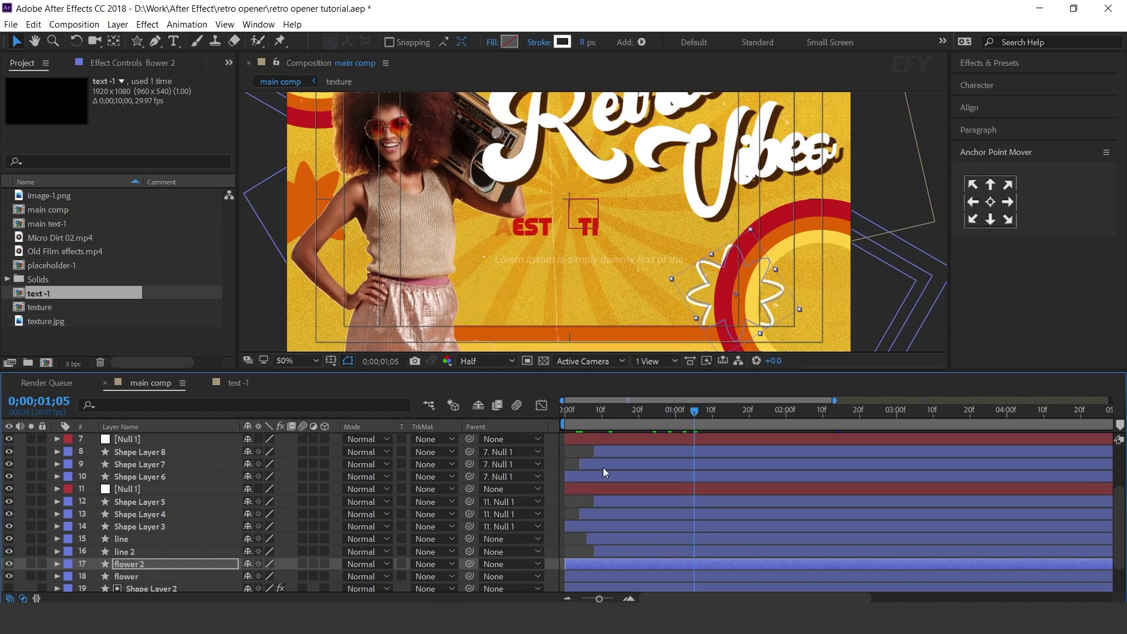
Step: Reduce the outlined flower's final scale to 82%, nudge it over the rings, and preview the animation
{"action": "left_click", "coordinate": [547, 469]}
{"action": "left_click", "coordinate": [9, 577]}
{"action": "left_click_drag", "start_coordinate": [286, 576], "coordinate": [275, 576]}
{"action": "left_click_drag", "start_coordinate": [714, 302], "coordinate": [718, 302]}
{"action": "left_click", "coordinate": [570, 414]}
{"action": "key", "text": "space"}
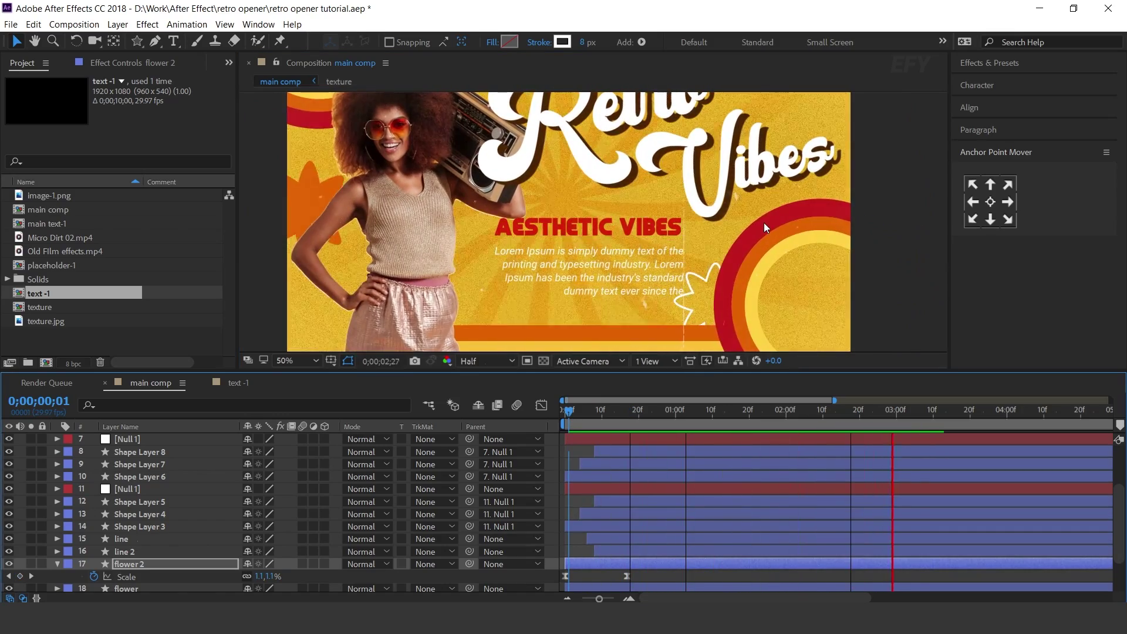
Step: Play the whole opener from the beginning in an enlarged, full-resolution composition view
{"action": "left_click", "coordinate": [739, 413]}
{"action": "key", "text": "comma"}
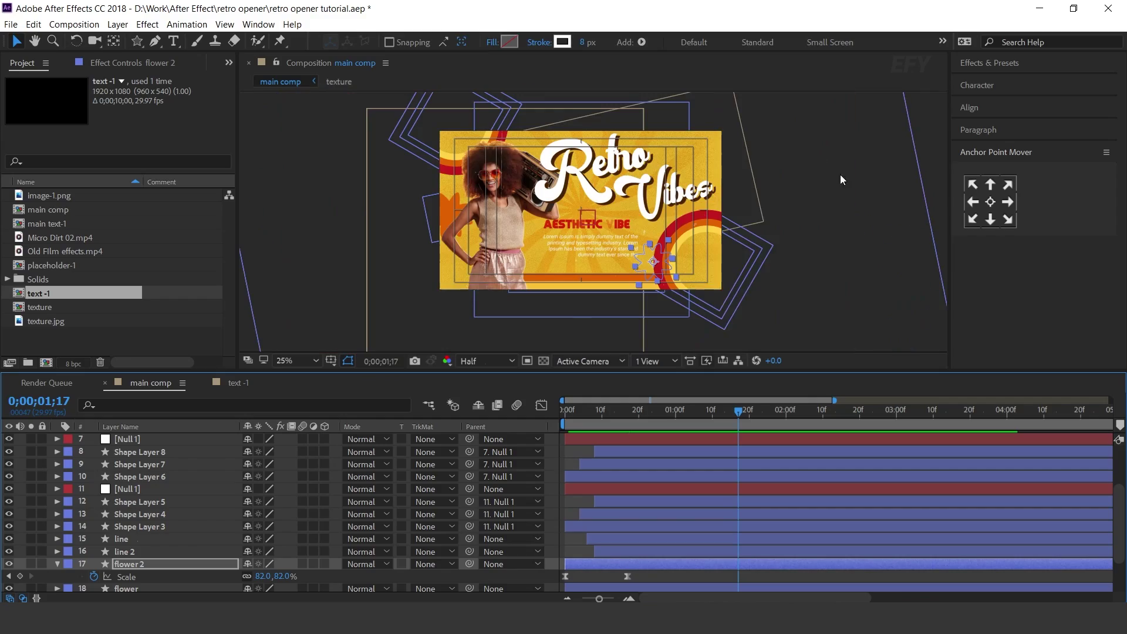
{"action": "key", "text": "space"}
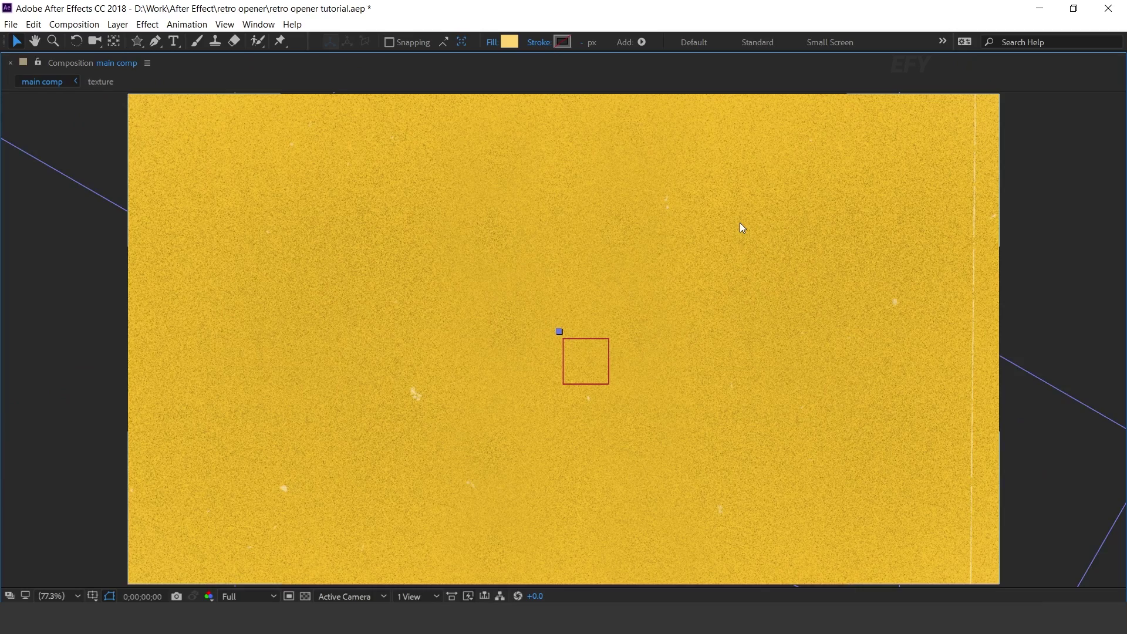
{"action": "key", "text": "space"}
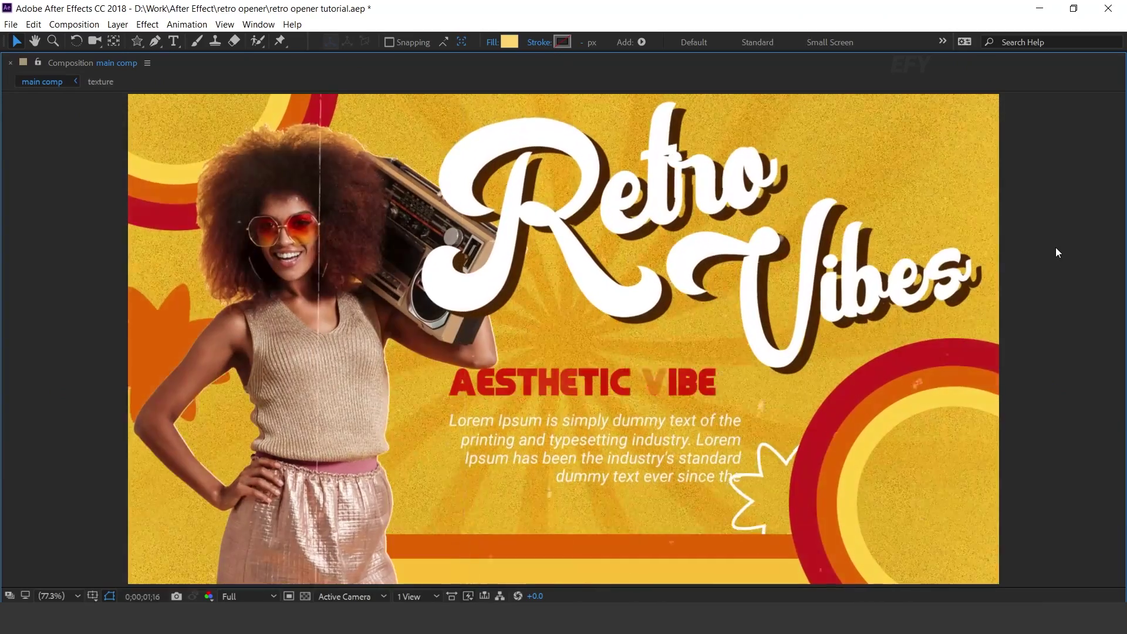